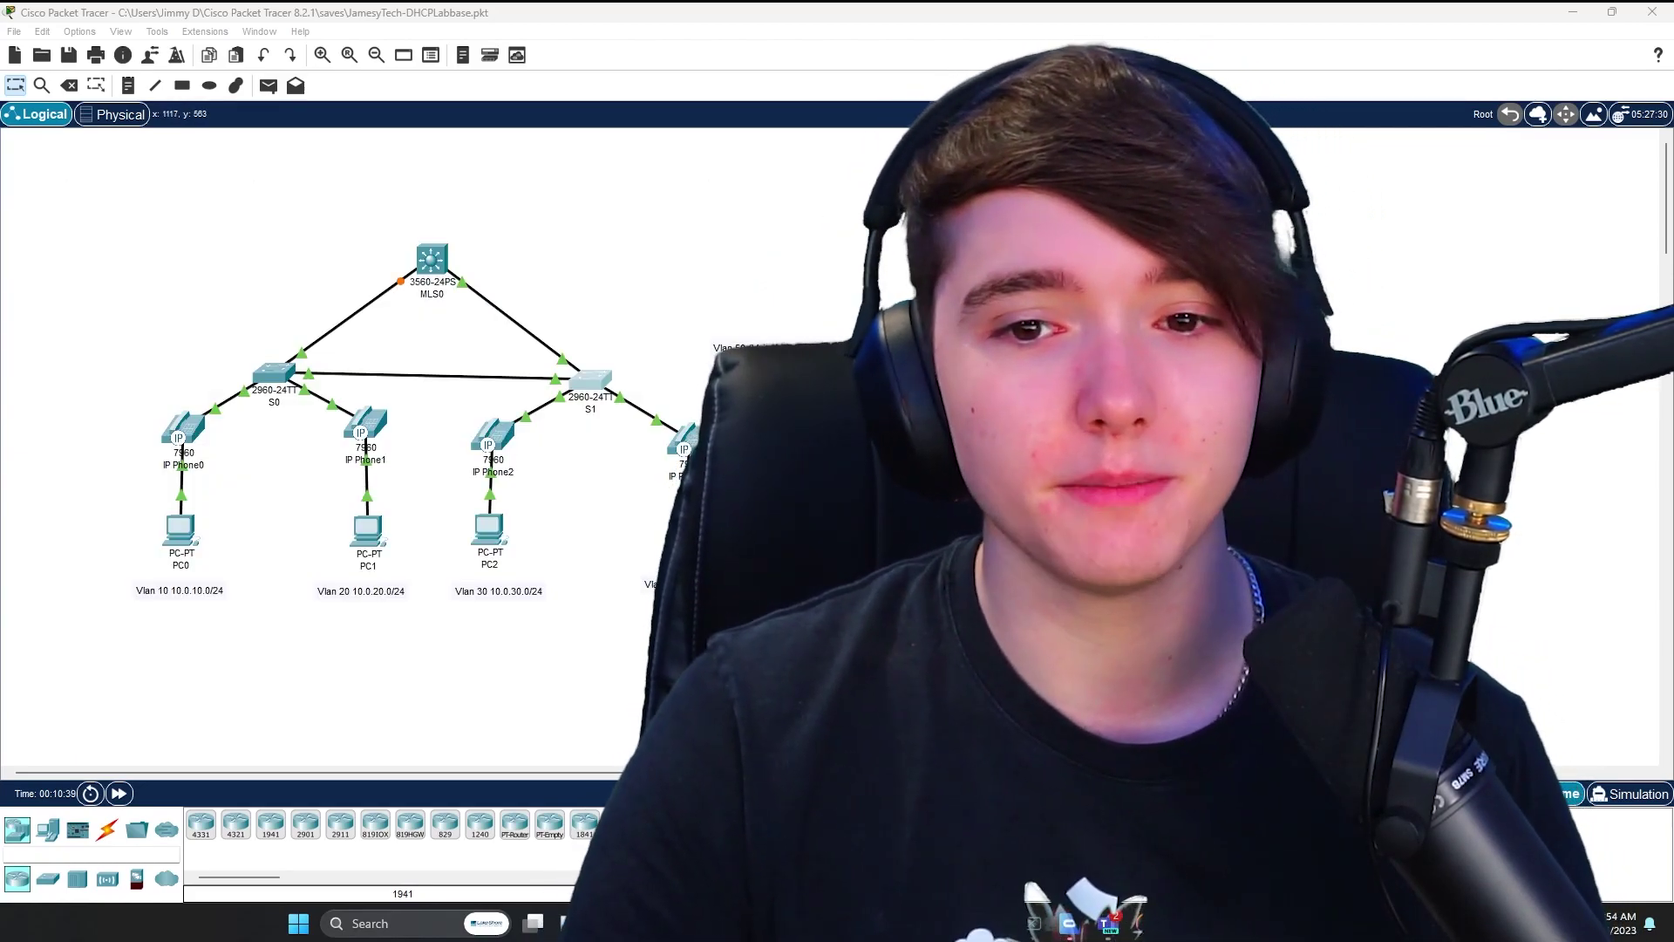
- Move MLS0 slightly higher on the Logical topology canvas
{"action": "left_click_drag", "start_coordinate": [888, 578], "coordinate": [2, 212]}
{"action": "scroll", "coordinate": [415, 362], "scroll_direction": "right", "scroll_amount": 10}
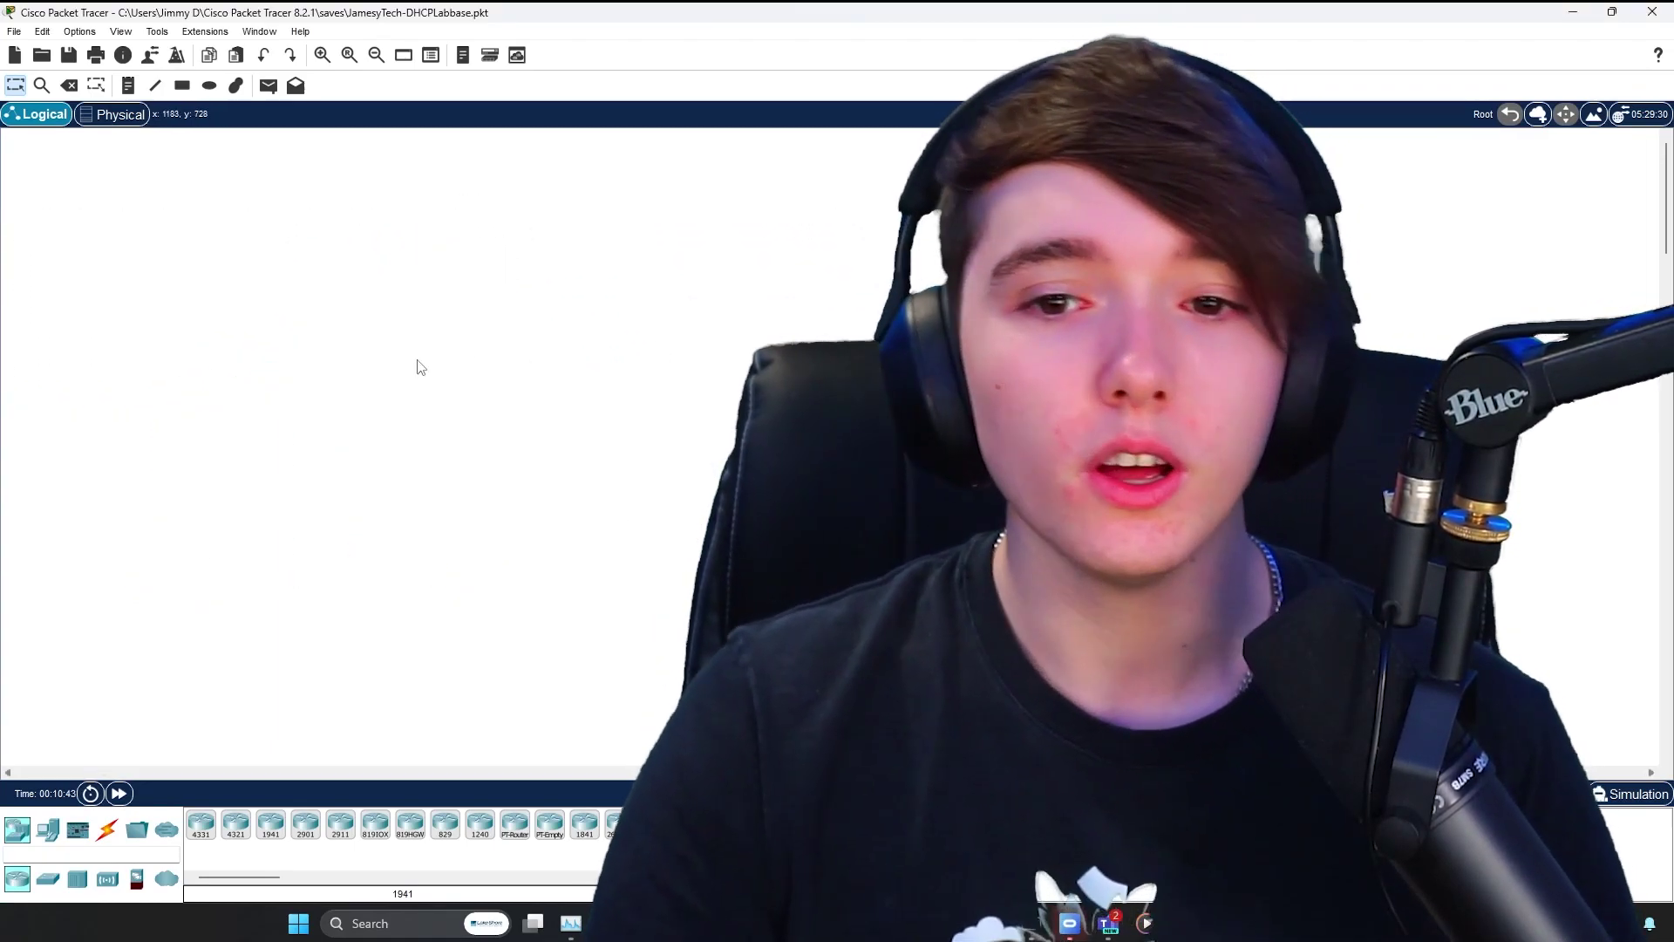
{"action": "scroll", "coordinate": [356, 258], "scroll_direction": "left", "scroll_amount": 10}
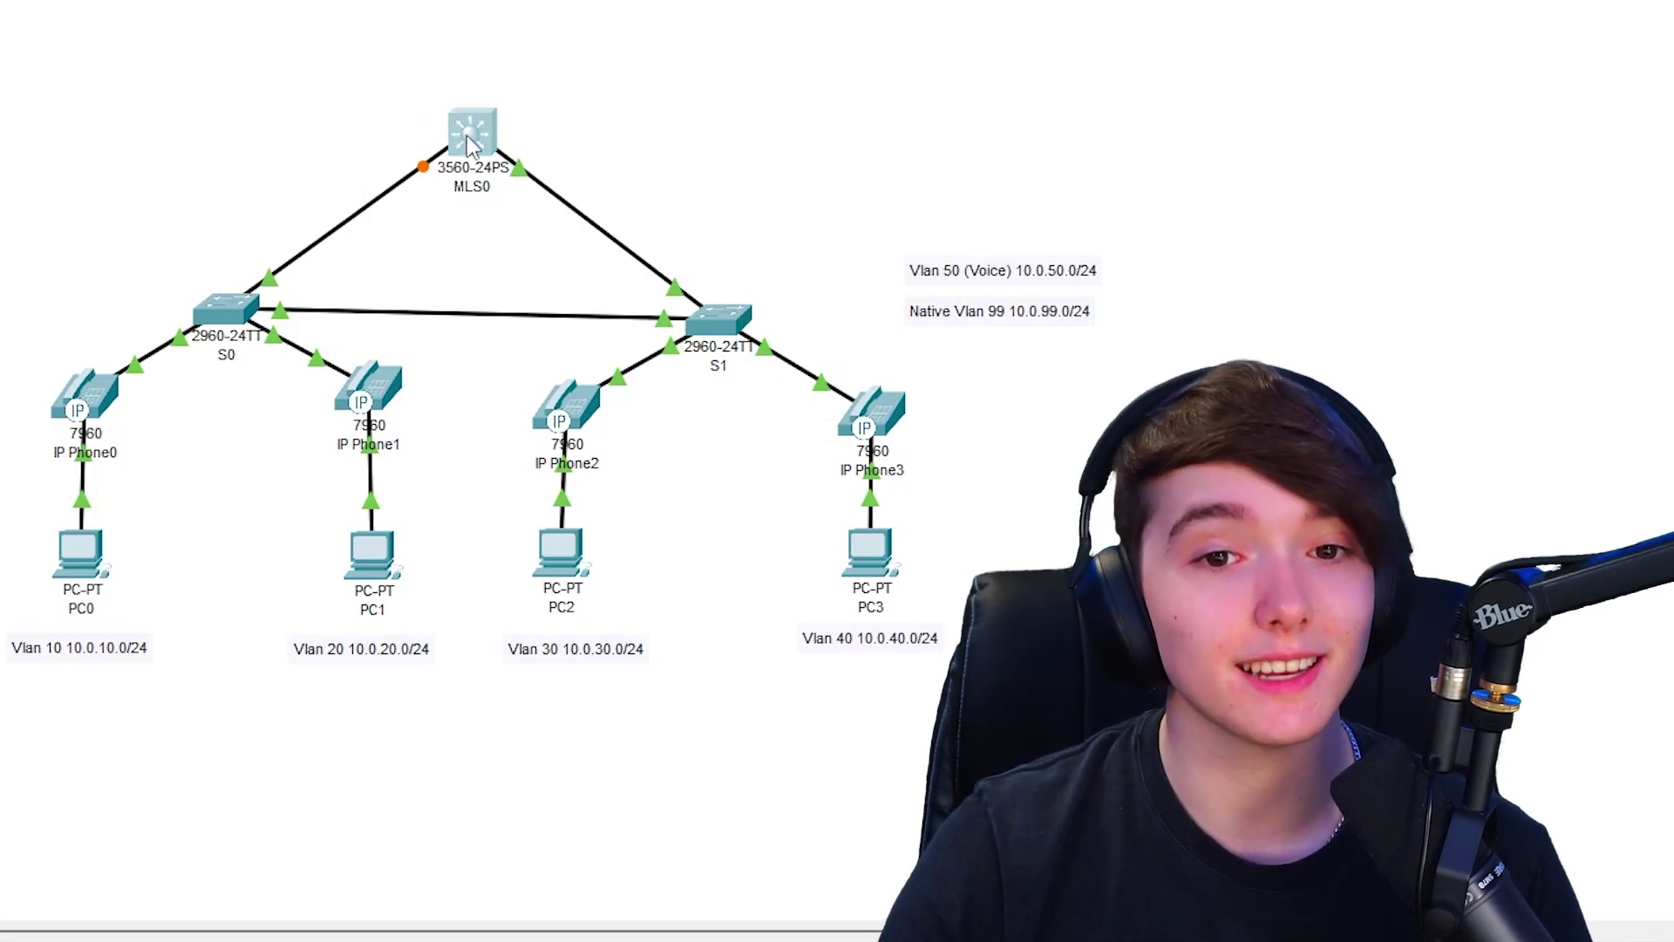
{"action": "left_click_drag", "start_coordinate": [468, 144], "coordinate": [468, 122]}
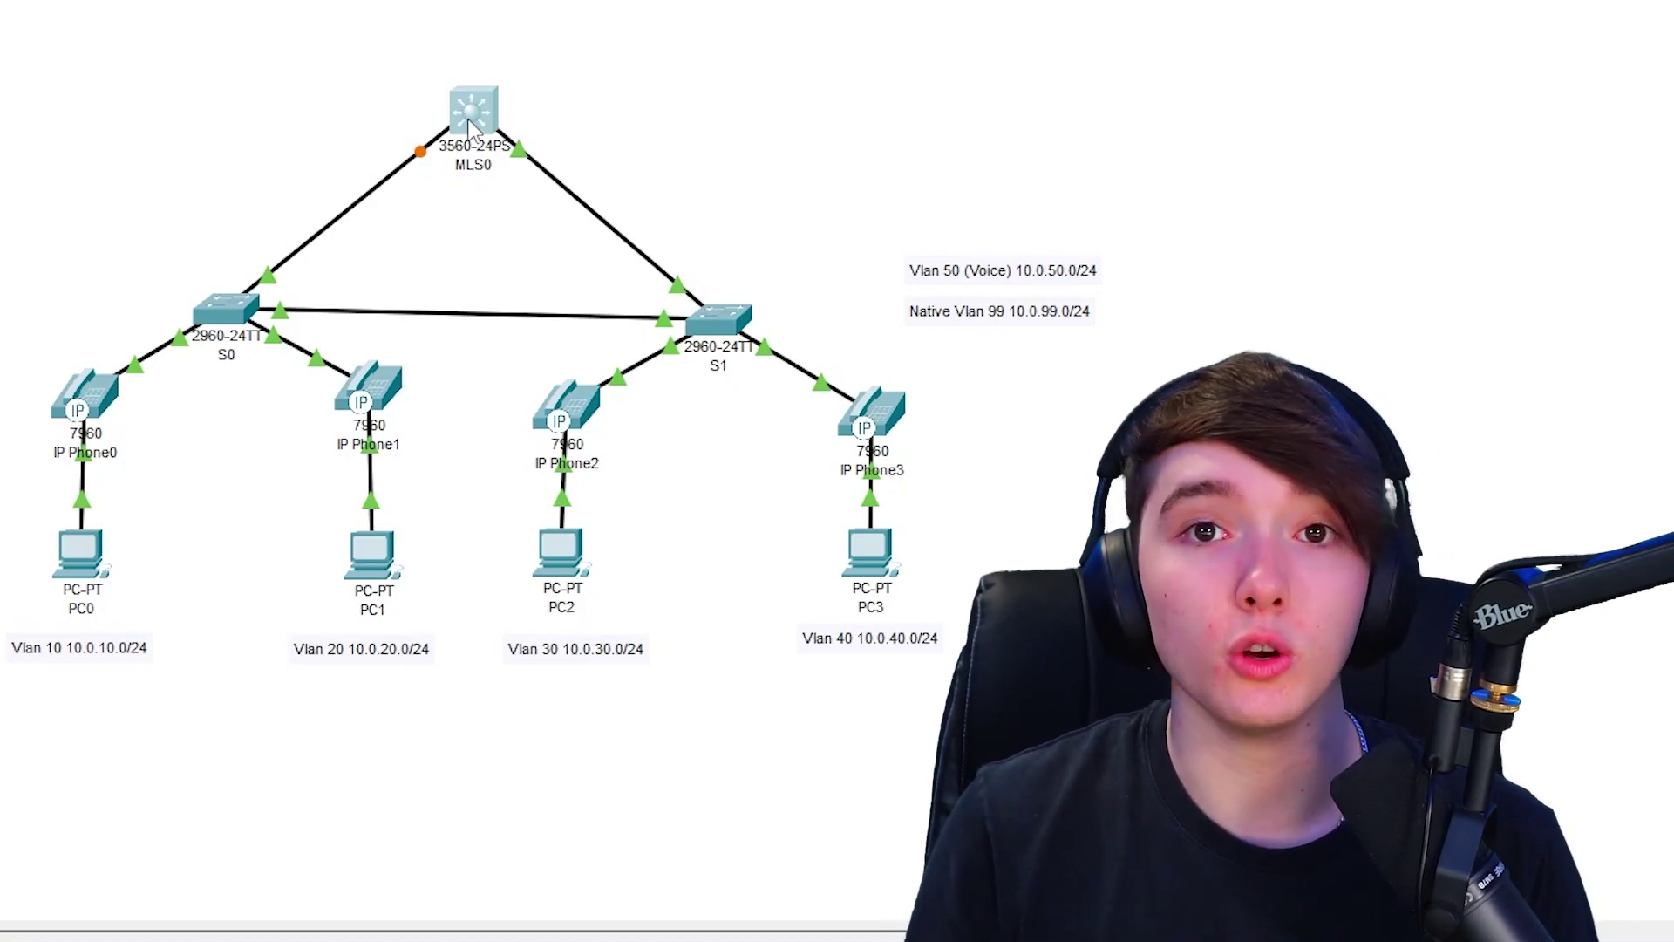
- Open MLS0's CLI and exit console line configuration mode
{"action": "left_click", "coordinate": [468, 125]}
{"action": "left_click_drag", "start_coordinate": [970, 421], "coordinate": [1092, 422]}
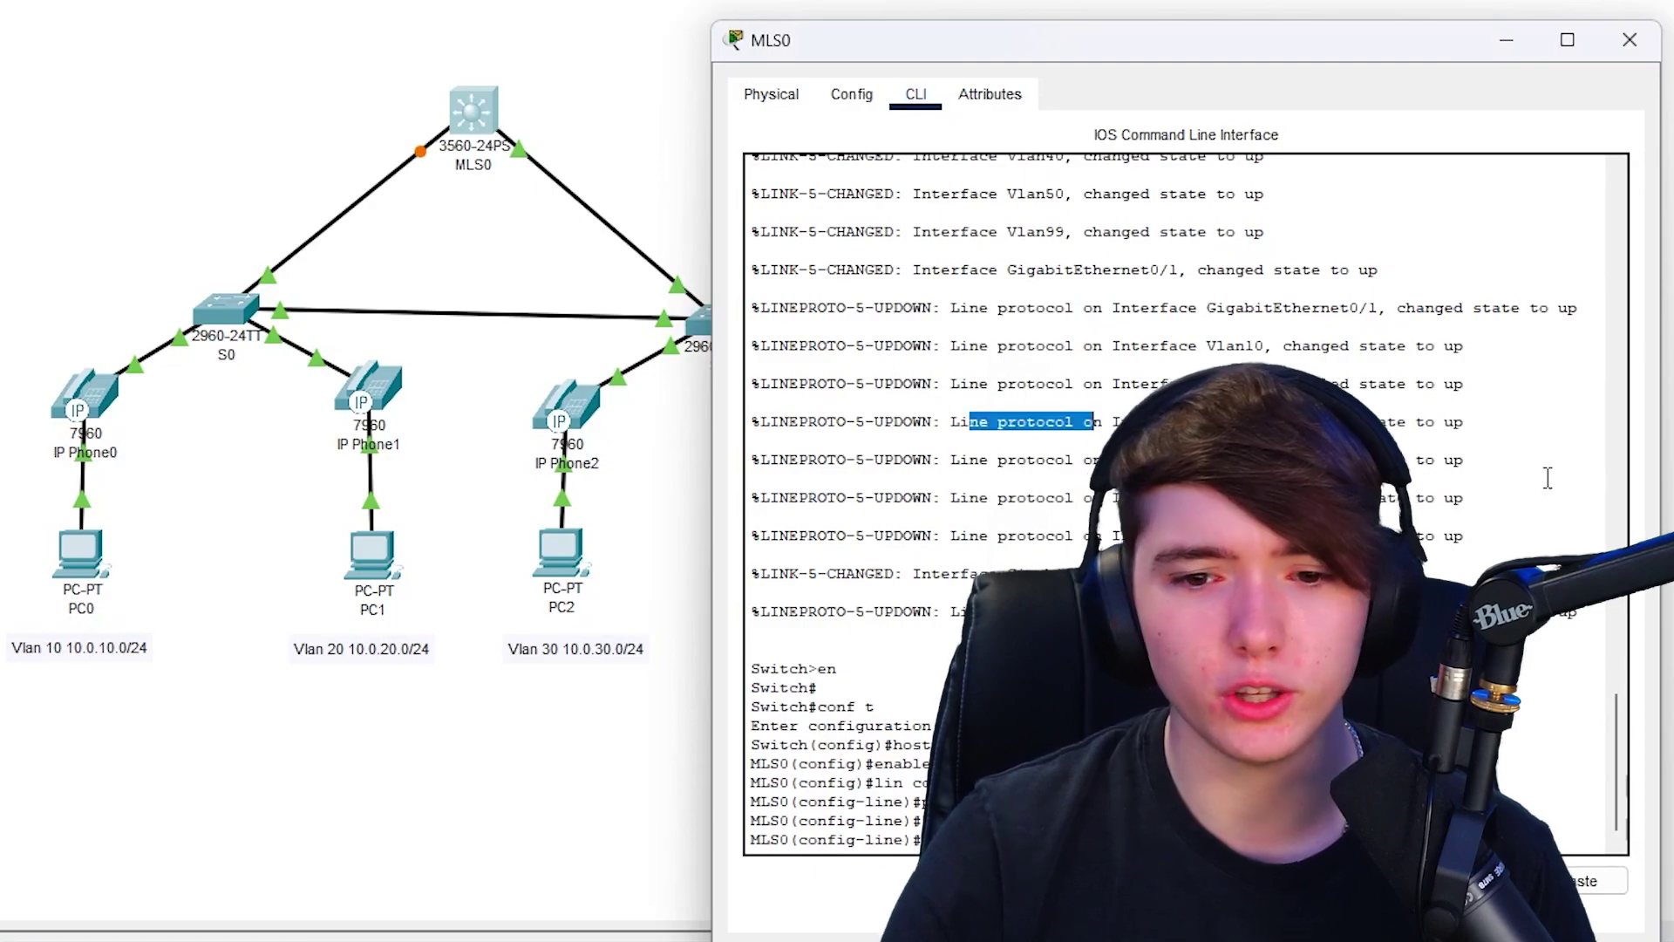
{"action": "key", "text": "Return"}
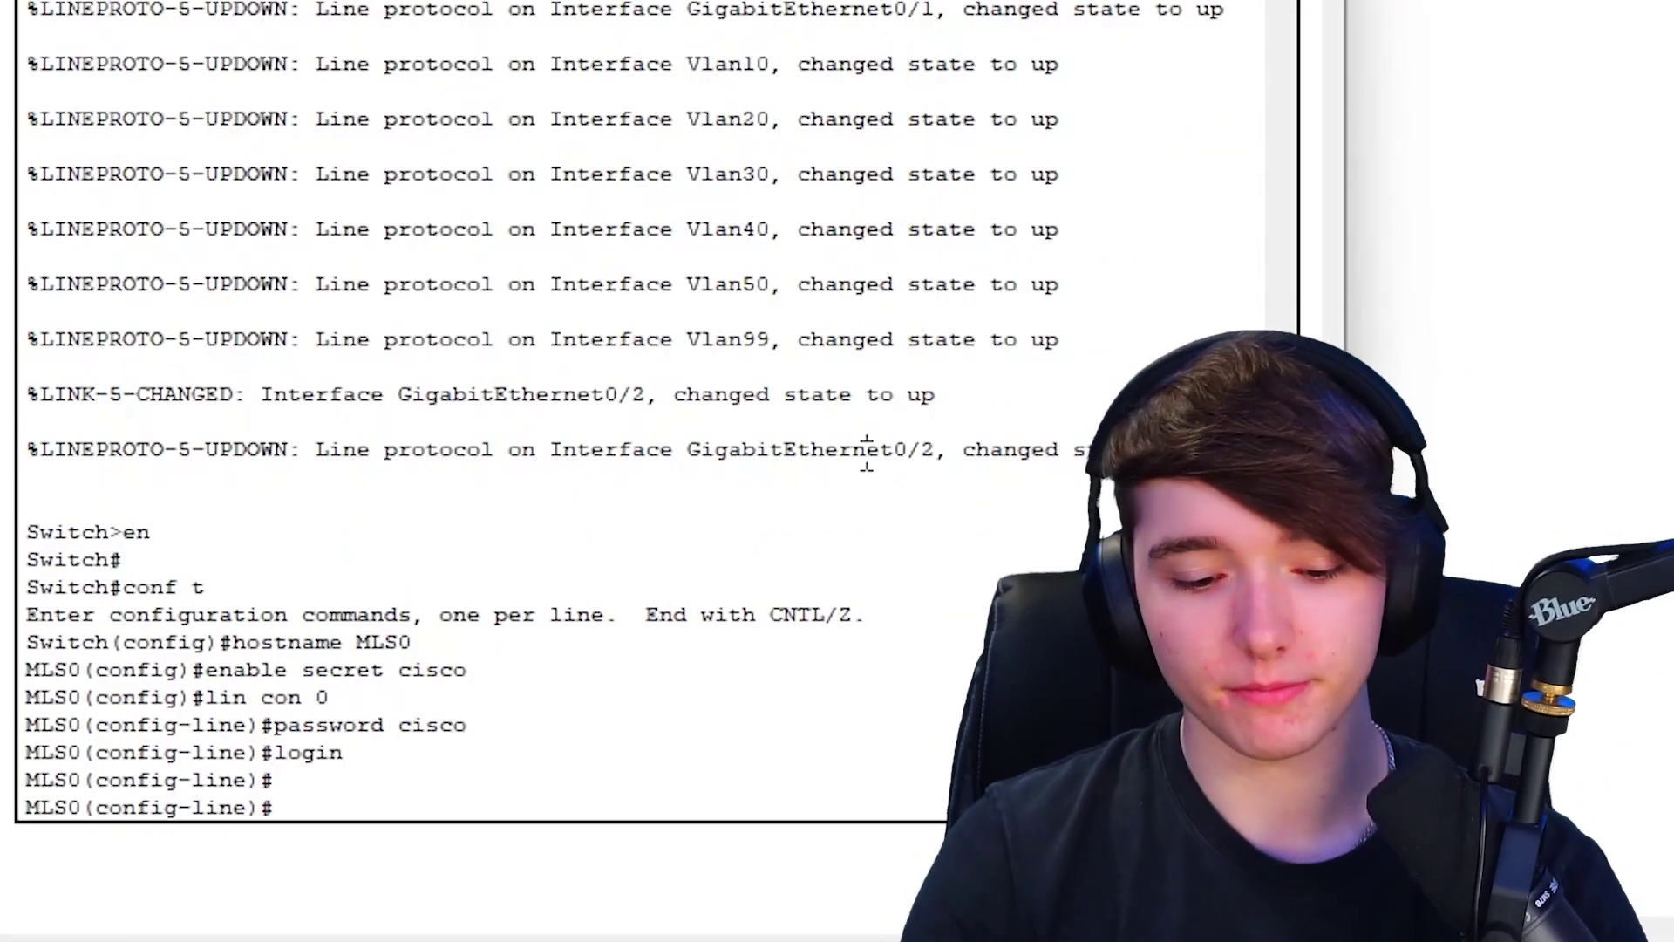
{"action": "type", "text": "x"}
{"action": "key", "text": "BackSpace"}
{"action": "type", "text": "exit"}
{"action": "key", "text": "Return"}
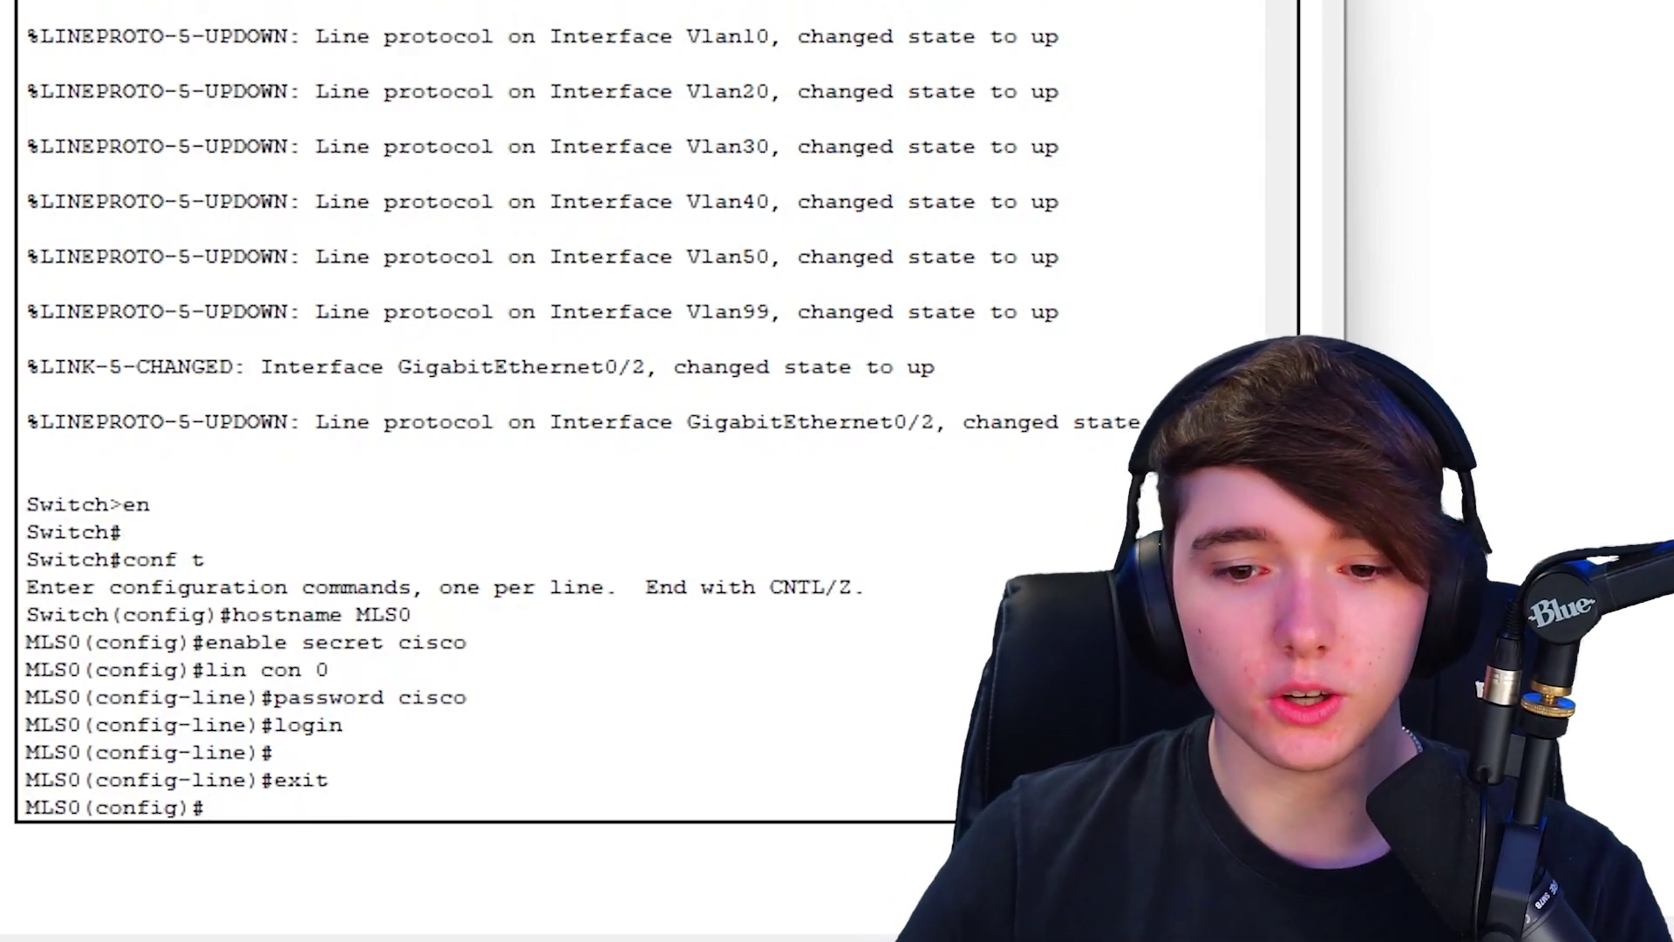
- Return to global configuration with end and conf t, then begin ip dhcp excluded-address
{"action": "type", "text": "end"}
{"action": "key", "text": "Return"}
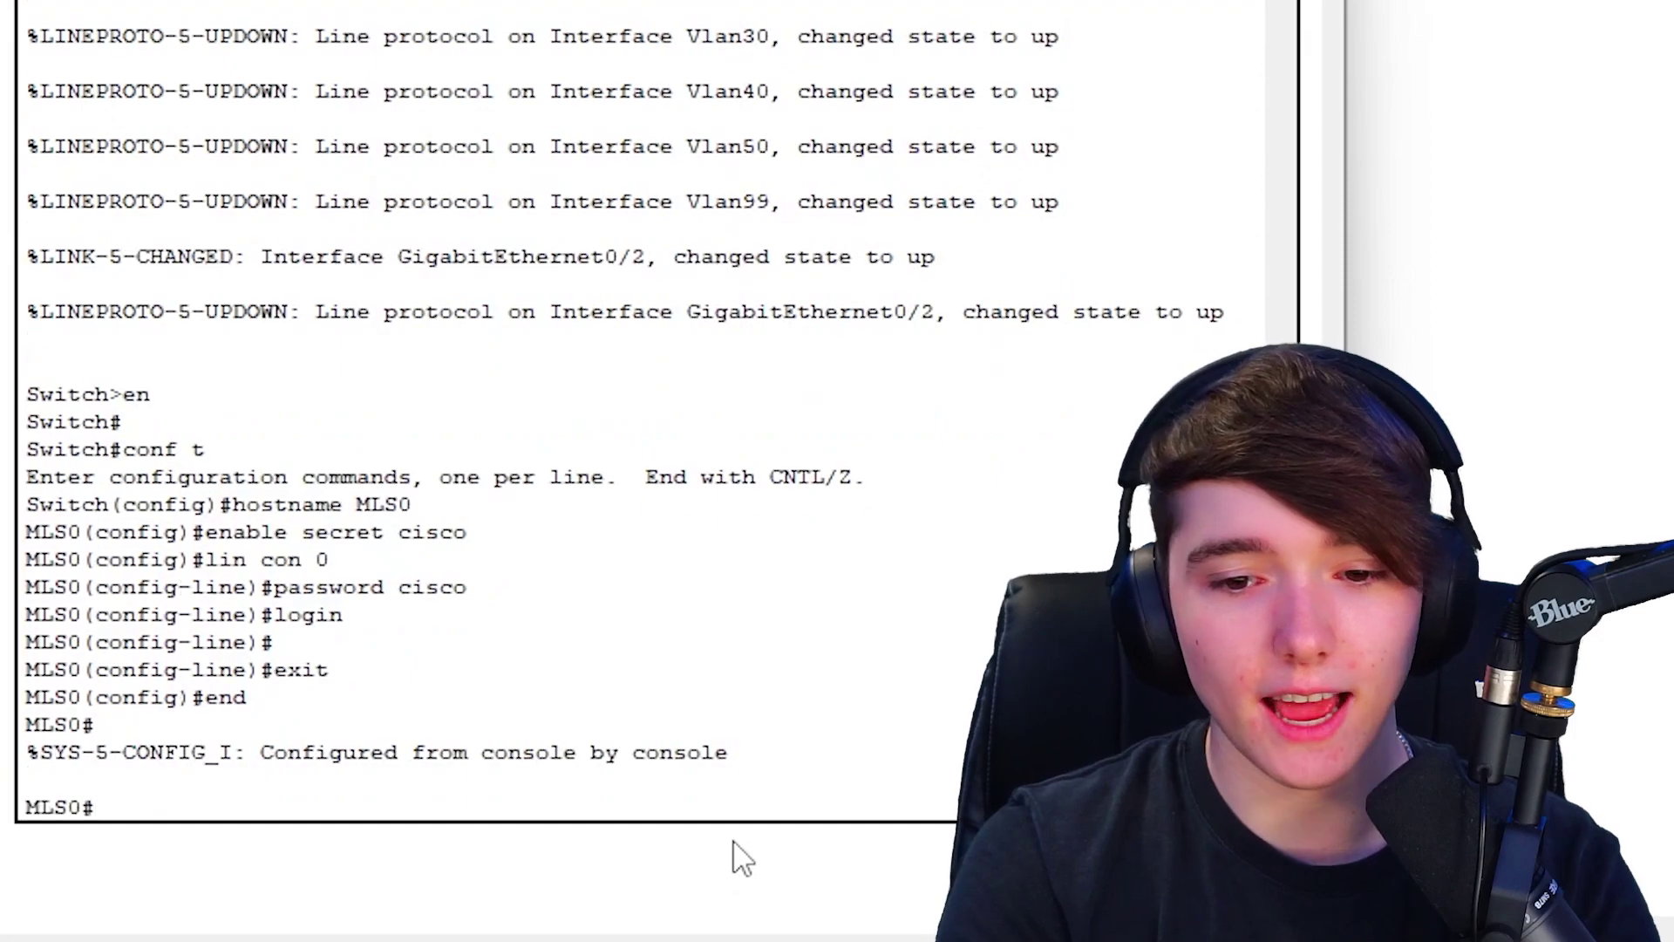
{"action": "type", "text": "conf t"}
{"action": "key", "text": "Return"}
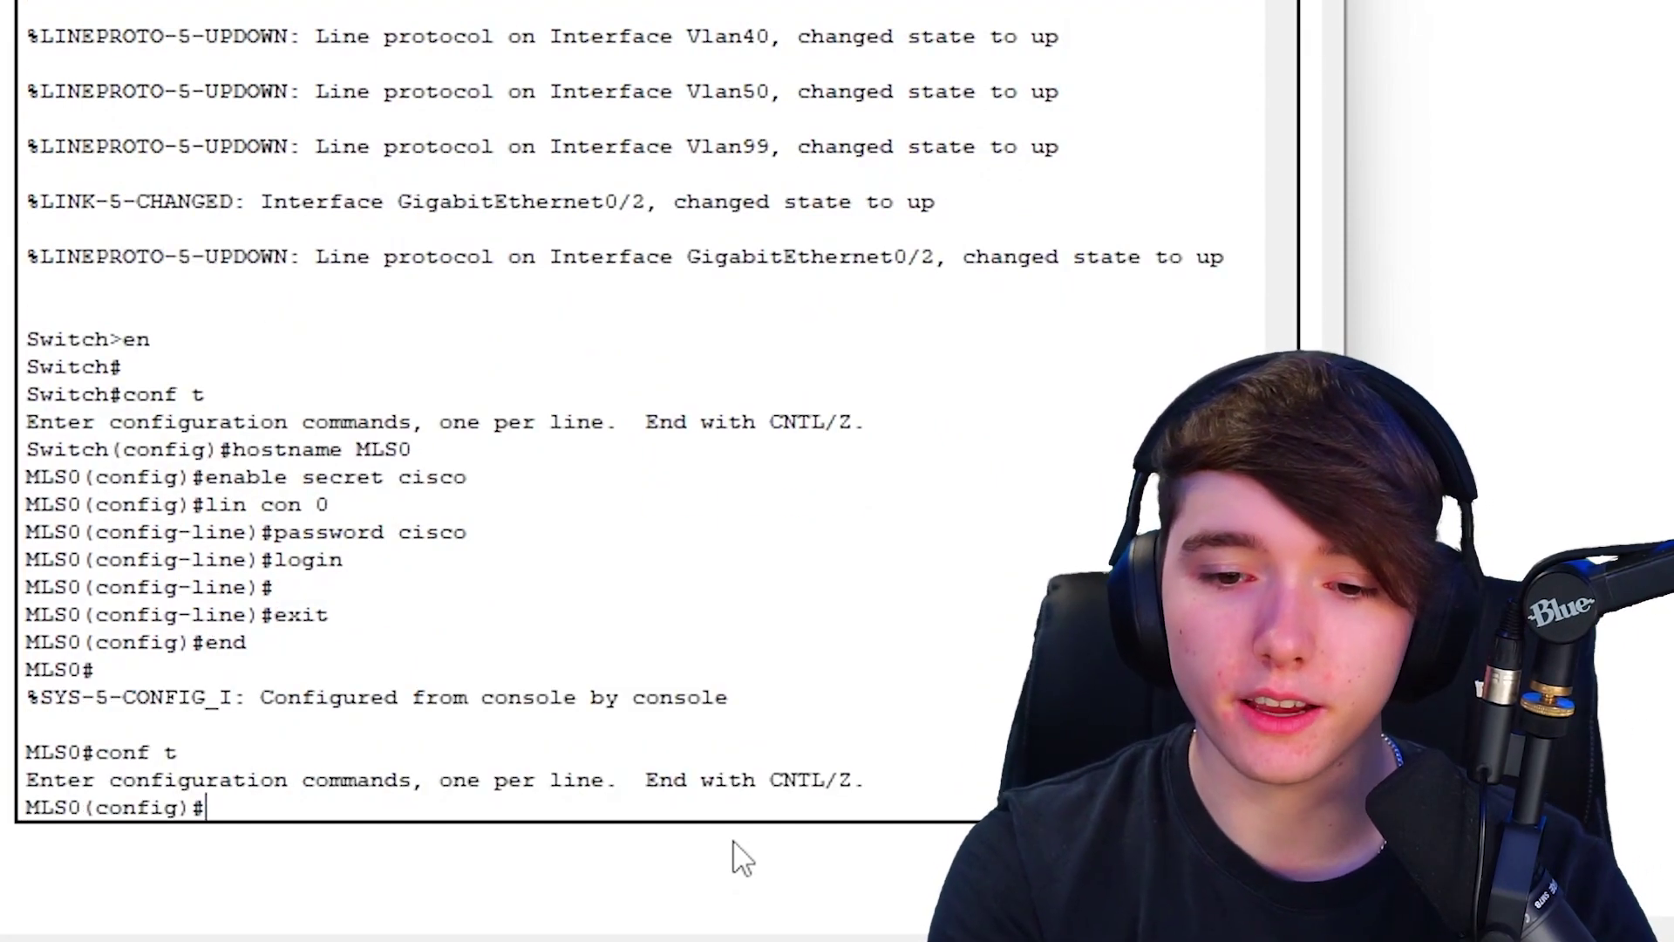
{"action": "type", "text": "ip dhcp"}
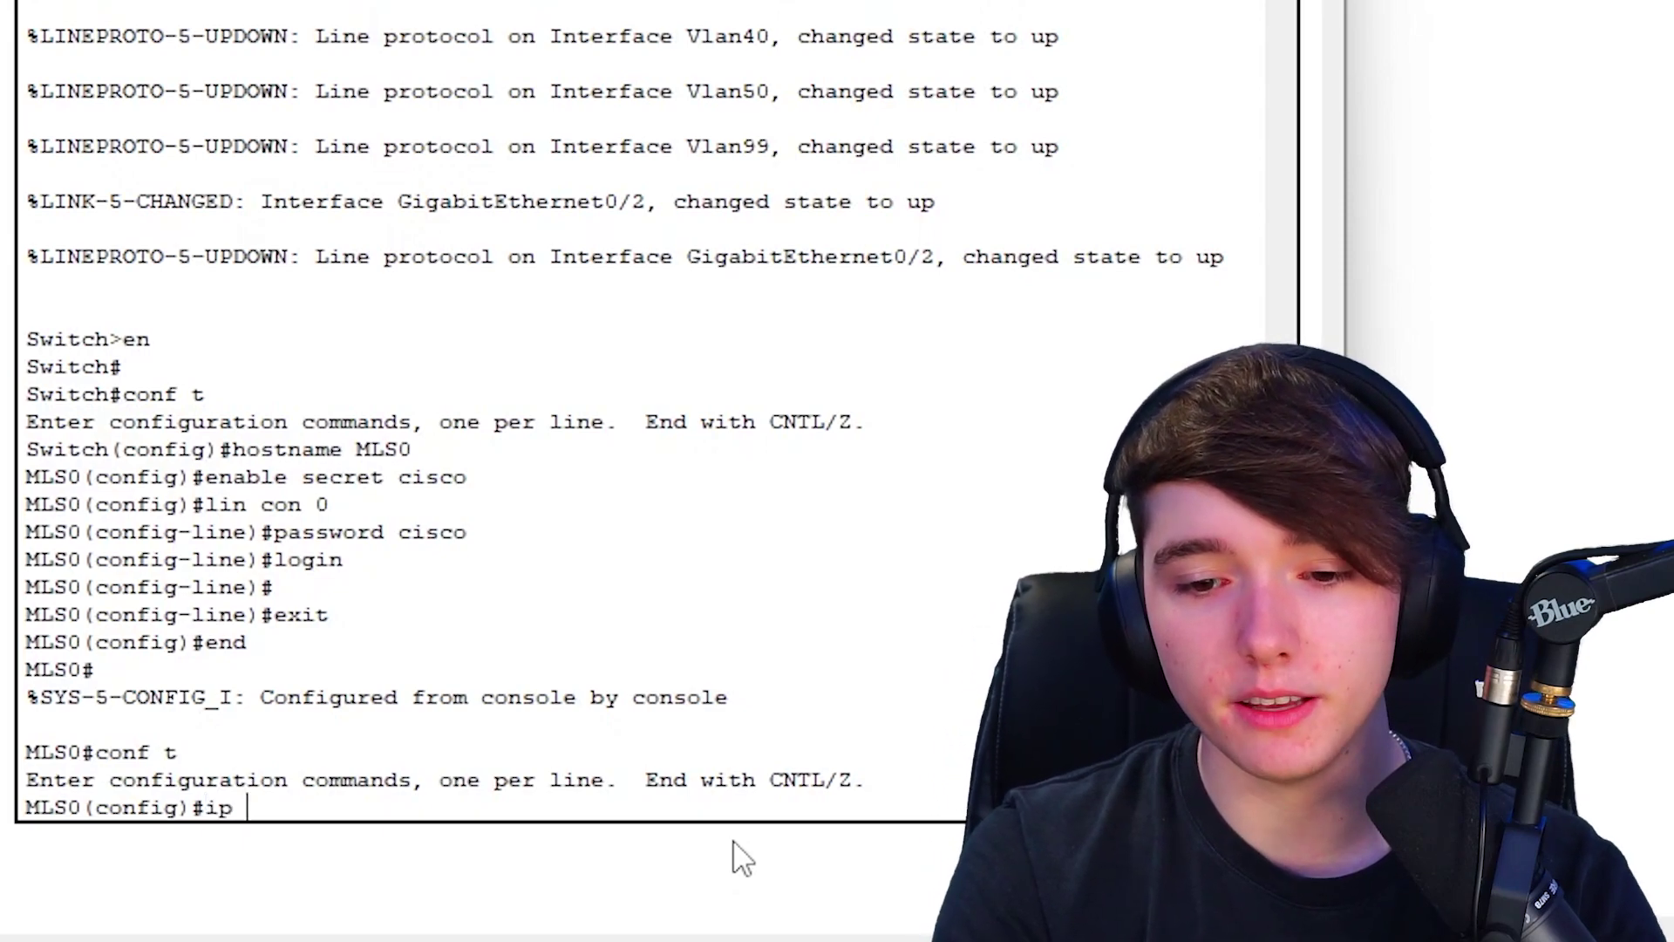
{"action": "type", "text": " ex"}
{"action": "key", "text": "Tab"}
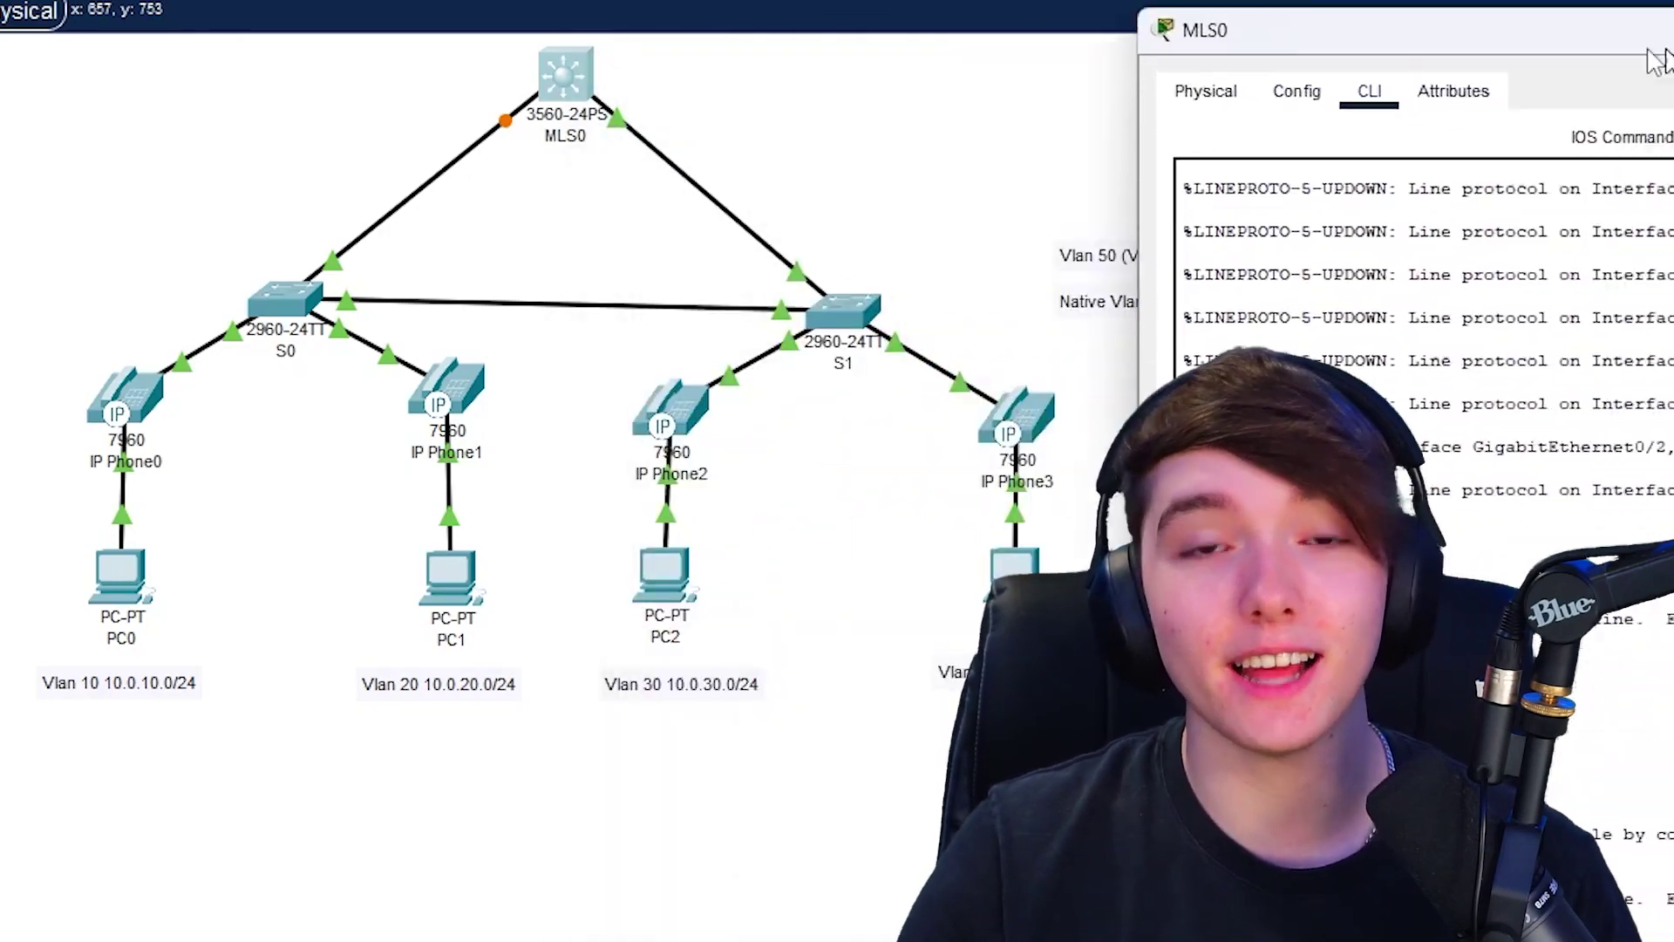
{"action": "left_click_drag", "start_coordinate": [1648, 50], "coordinate": [1580, 46]}
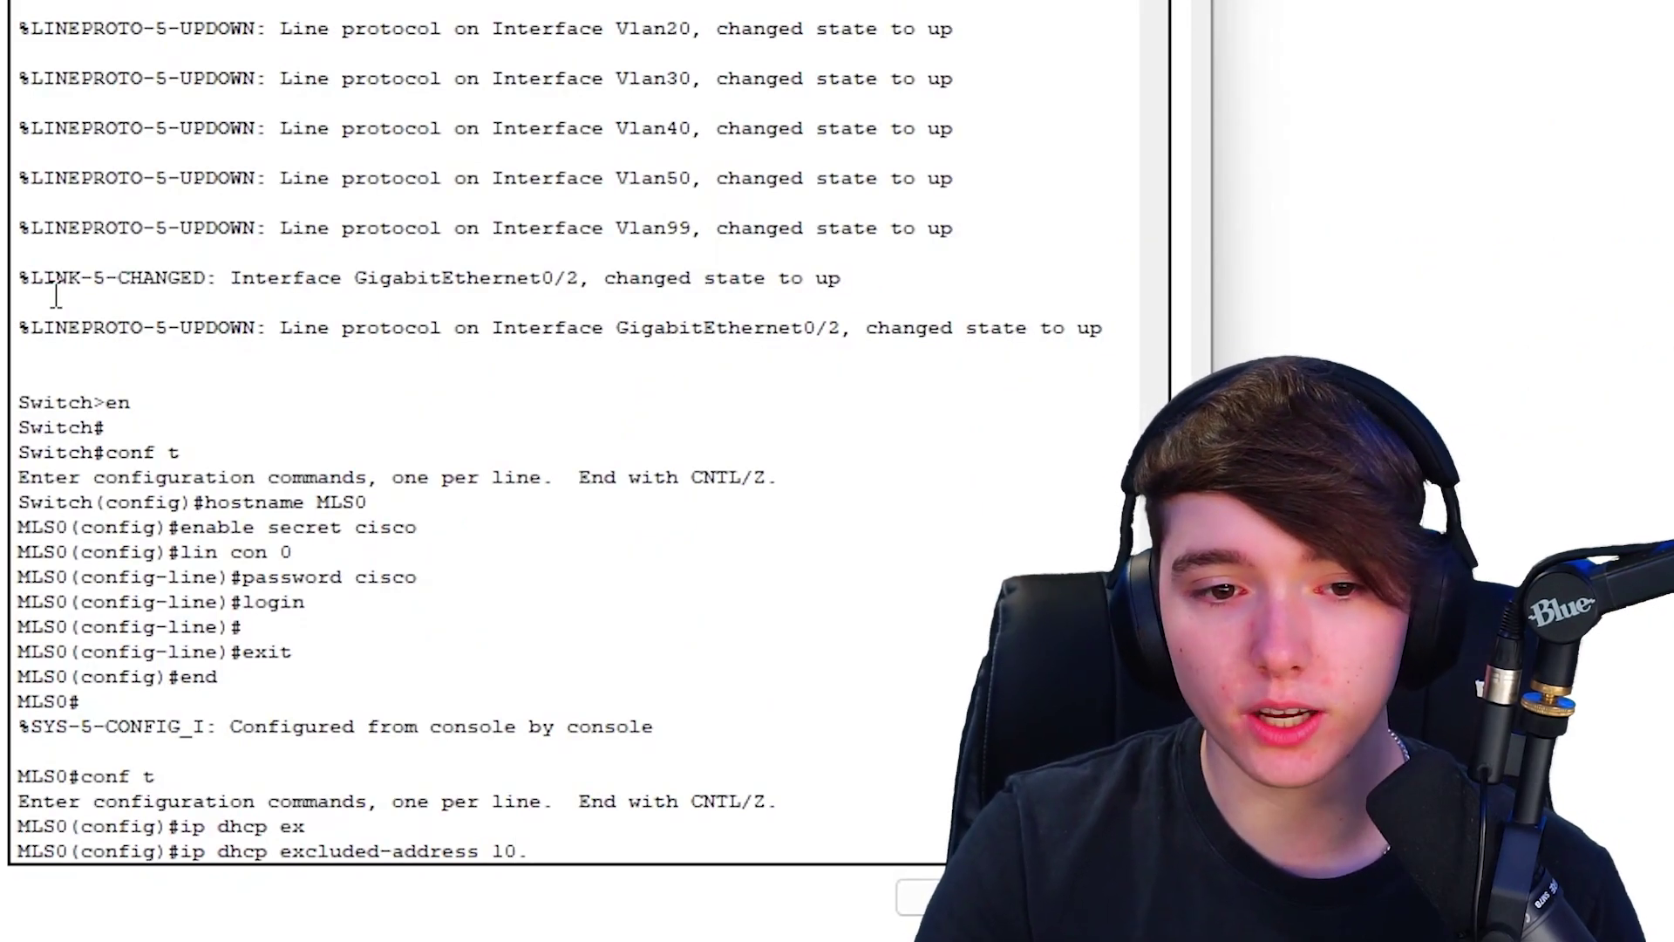
- Exclude 10.0.10.1 through 10.0.10.3 from DHCP, then recall the command for editing
{"action": "type", "text": "0.10."}
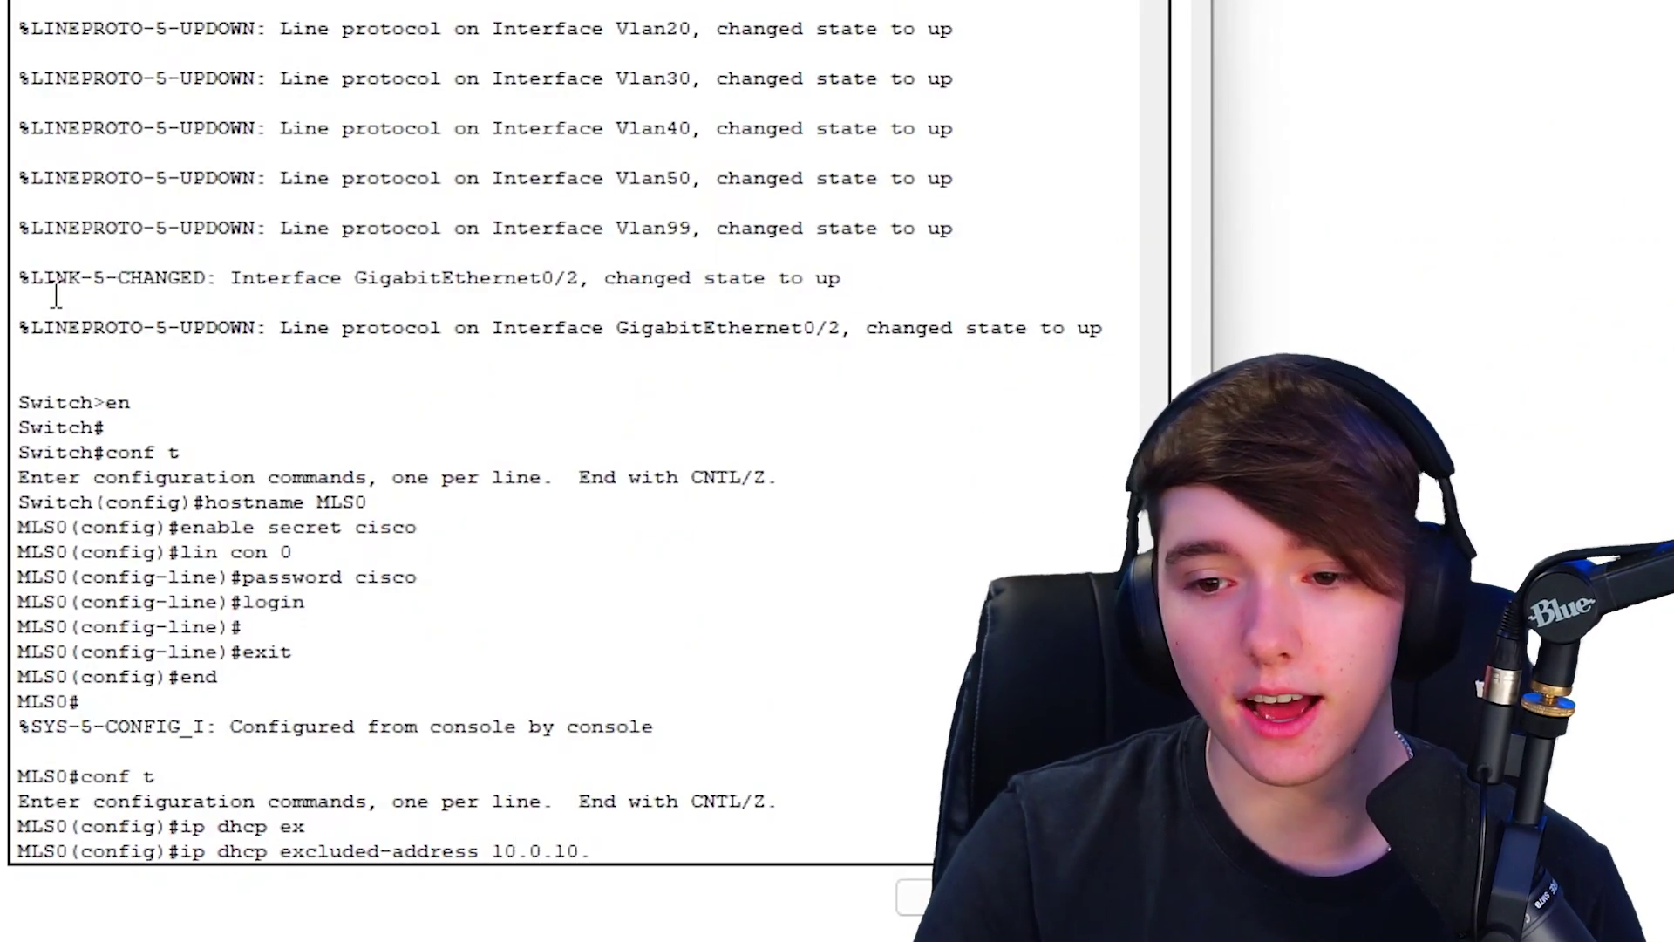
{"action": "type", "text": "1"}
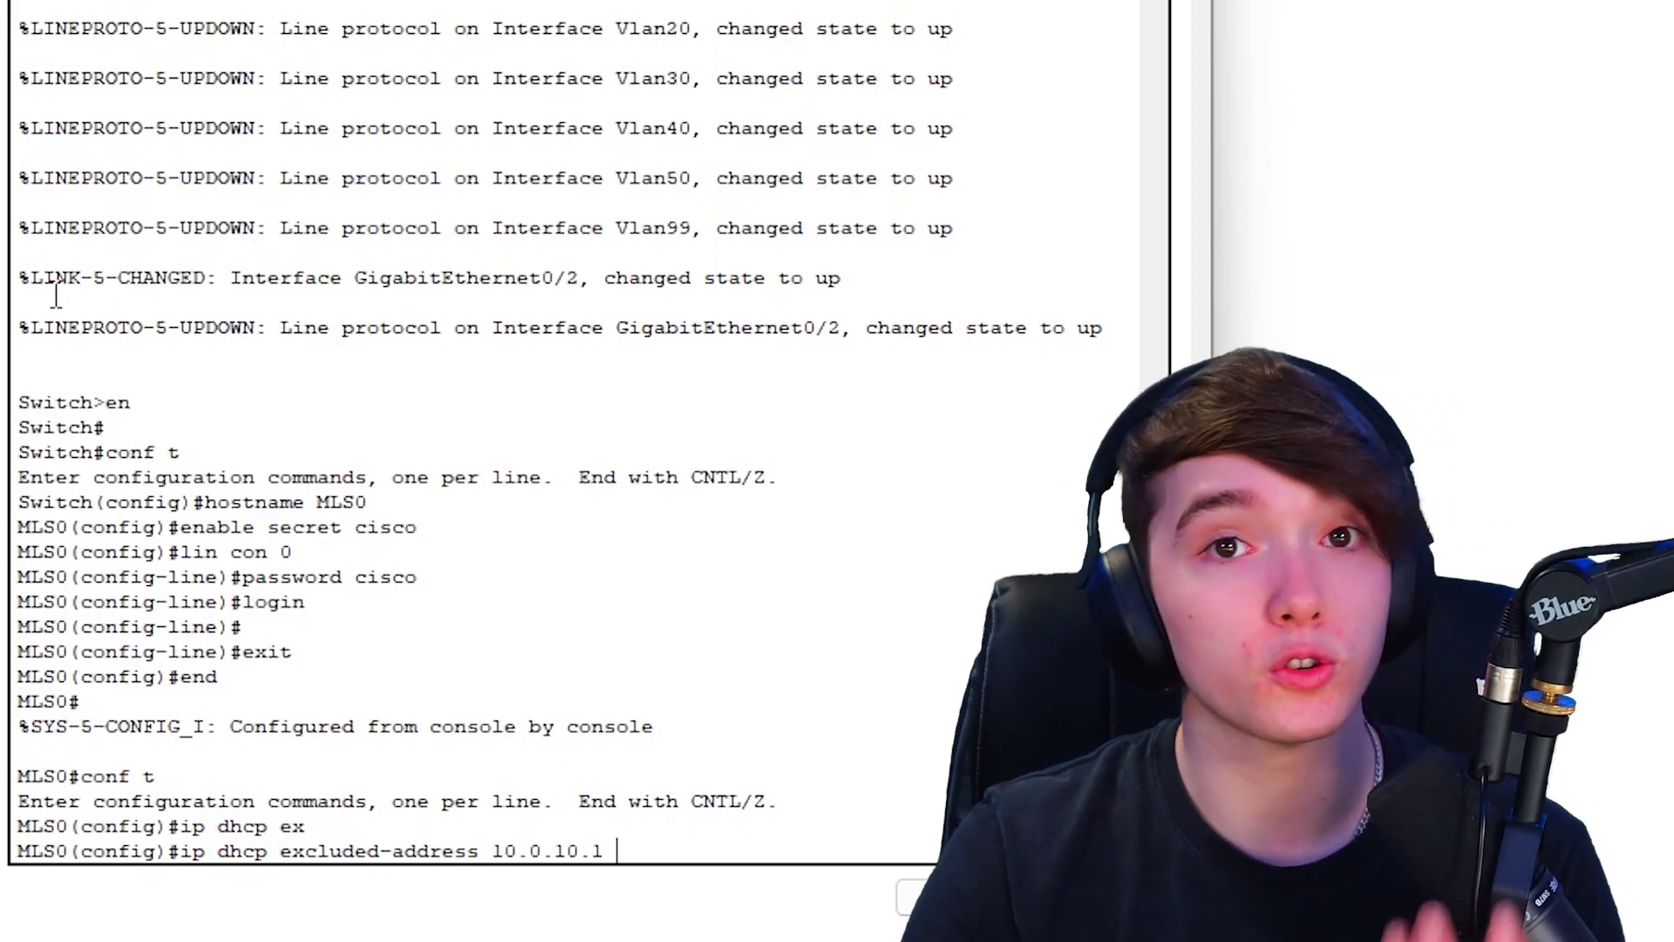
{"action": "type", "text": " 10.0.10."}
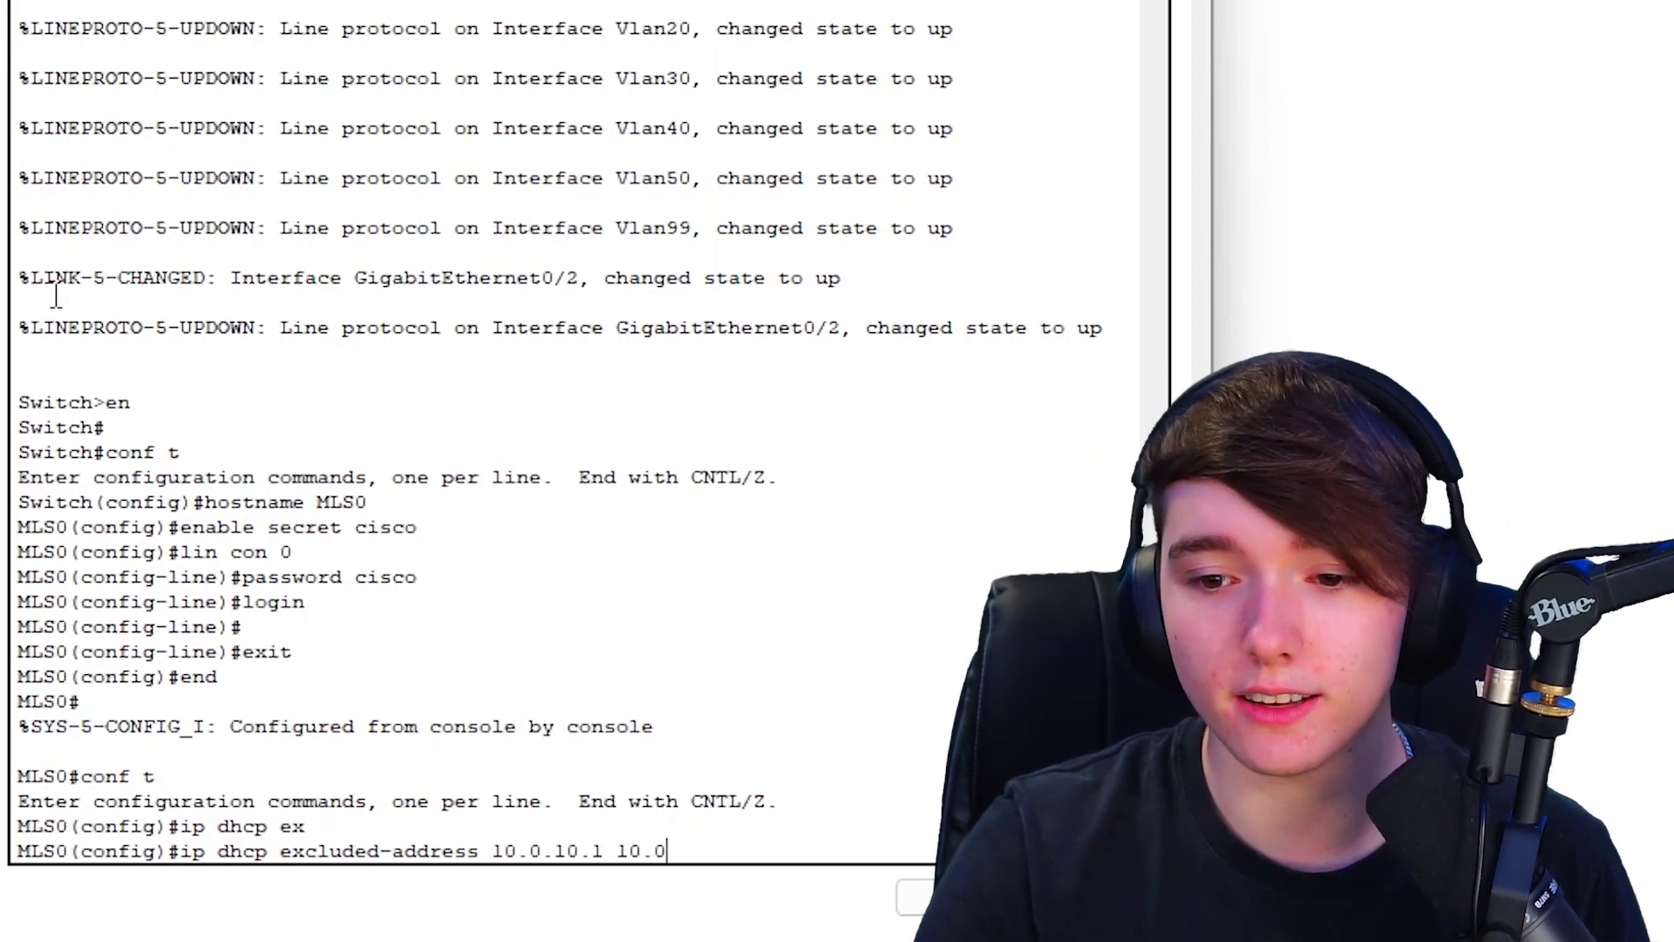
{"action": "type", "text": "3"}
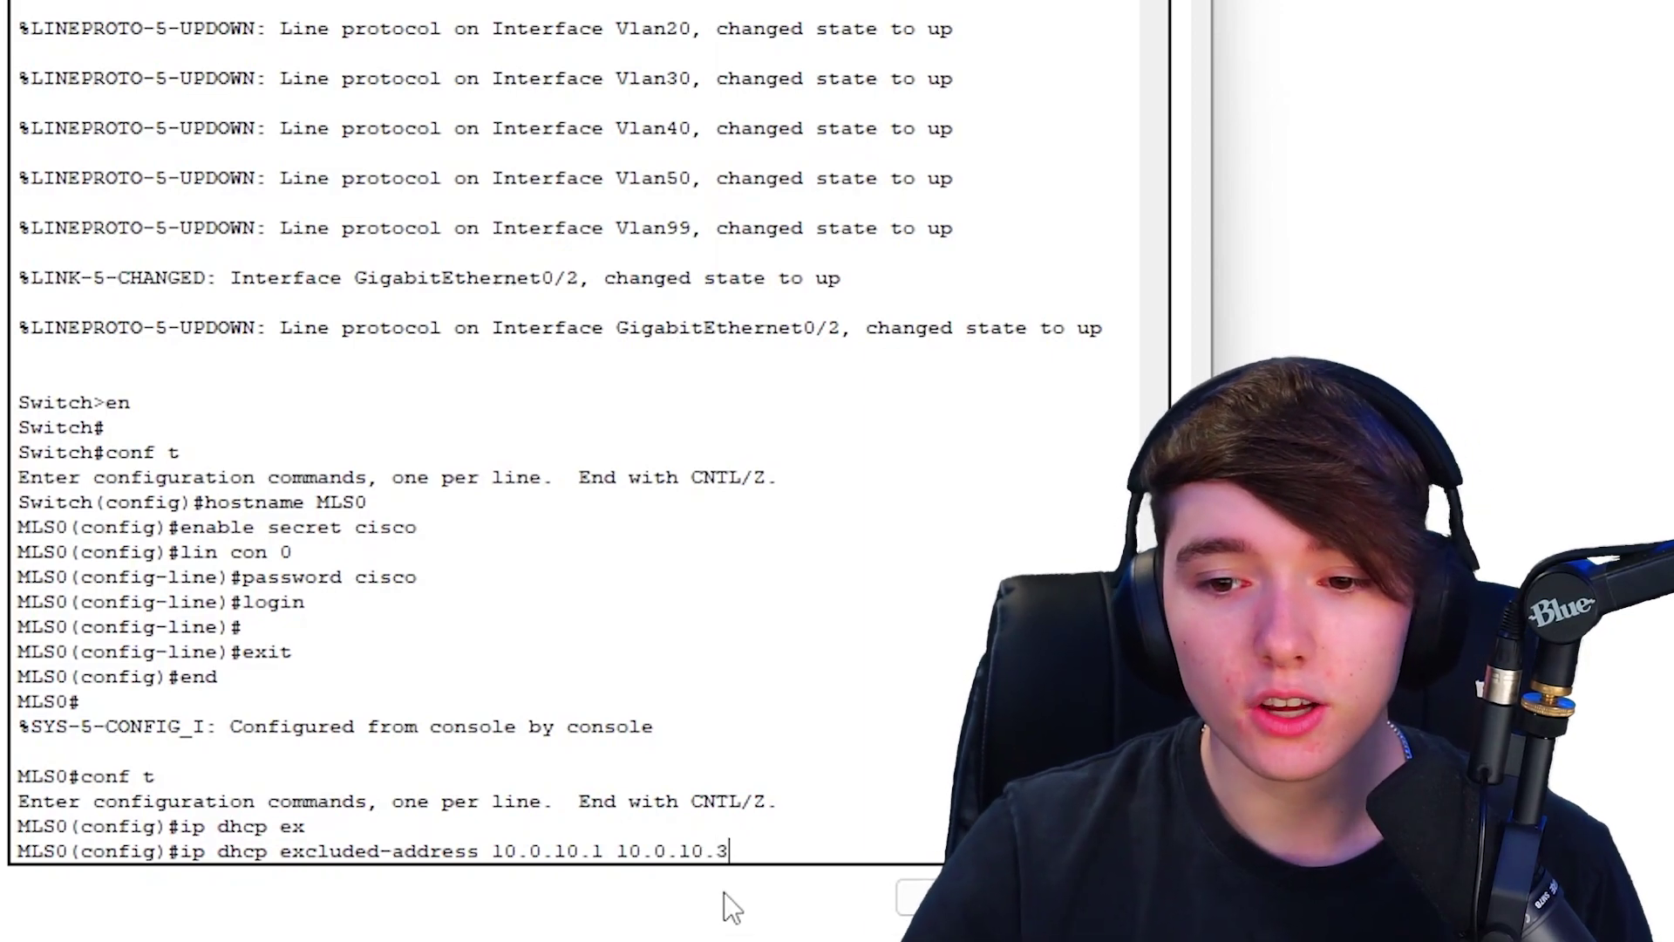
{"action": "left_click_drag", "start_coordinate": [730, 850], "coordinate": [617, 860]}
{"action": "left_click", "coordinate": [497, 833]}
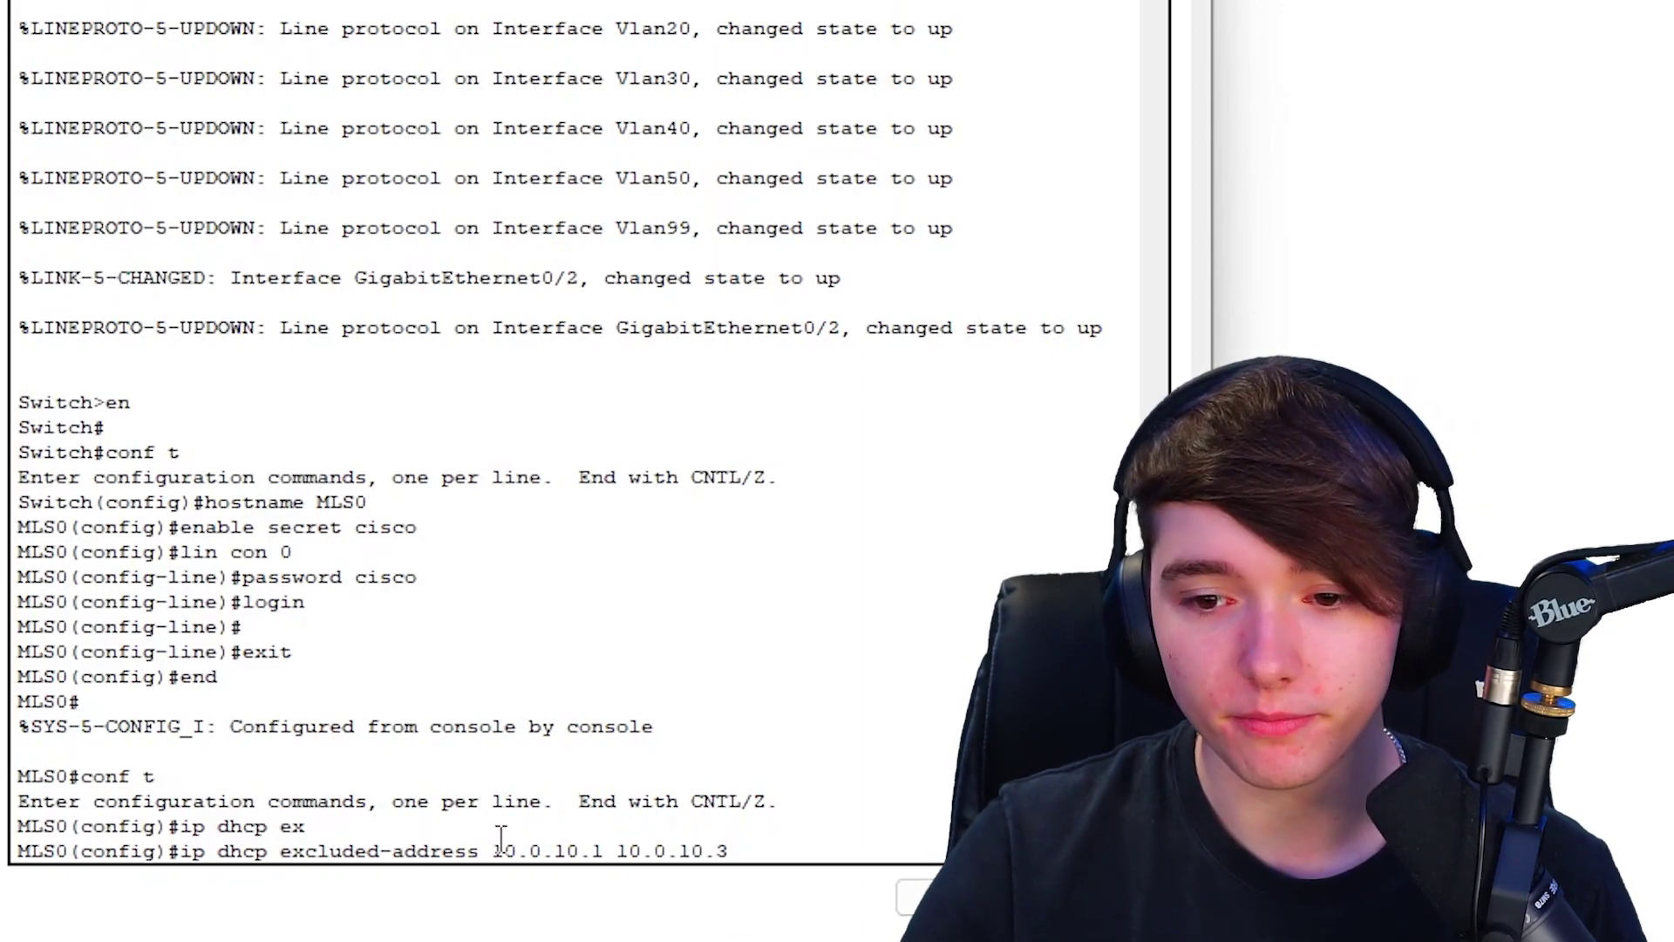
{"action": "mouse_move", "coordinate": [496, 845]}
{"action": "left_mouse_down"}
{"action": "mouse_move", "coordinate": [731, 851]}
{"action": "mouse_move", "coordinate": [449, 824]}
{"action": "mouse_move", "coordinate": [502, 850]}
{"action": "left_mouse_up"}
{"action": "left_click", "coordinate": [759, 848]}
{"action": "left_click", "coordinate": [504, 848]}
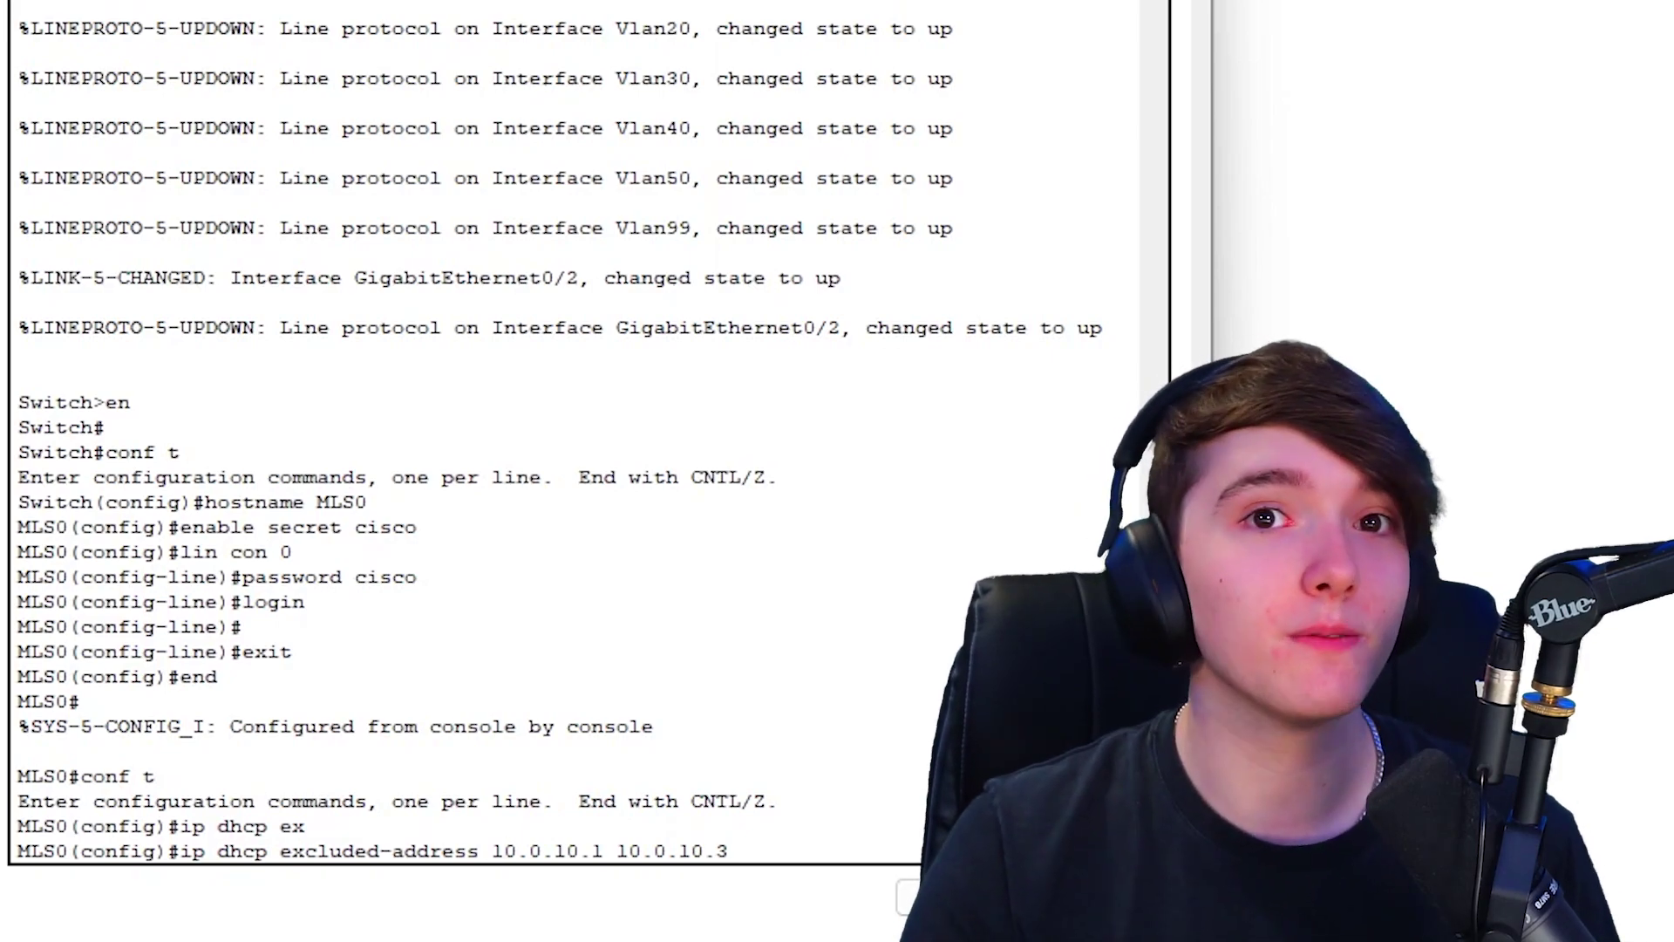
{"action": "key", "text": "Return"}
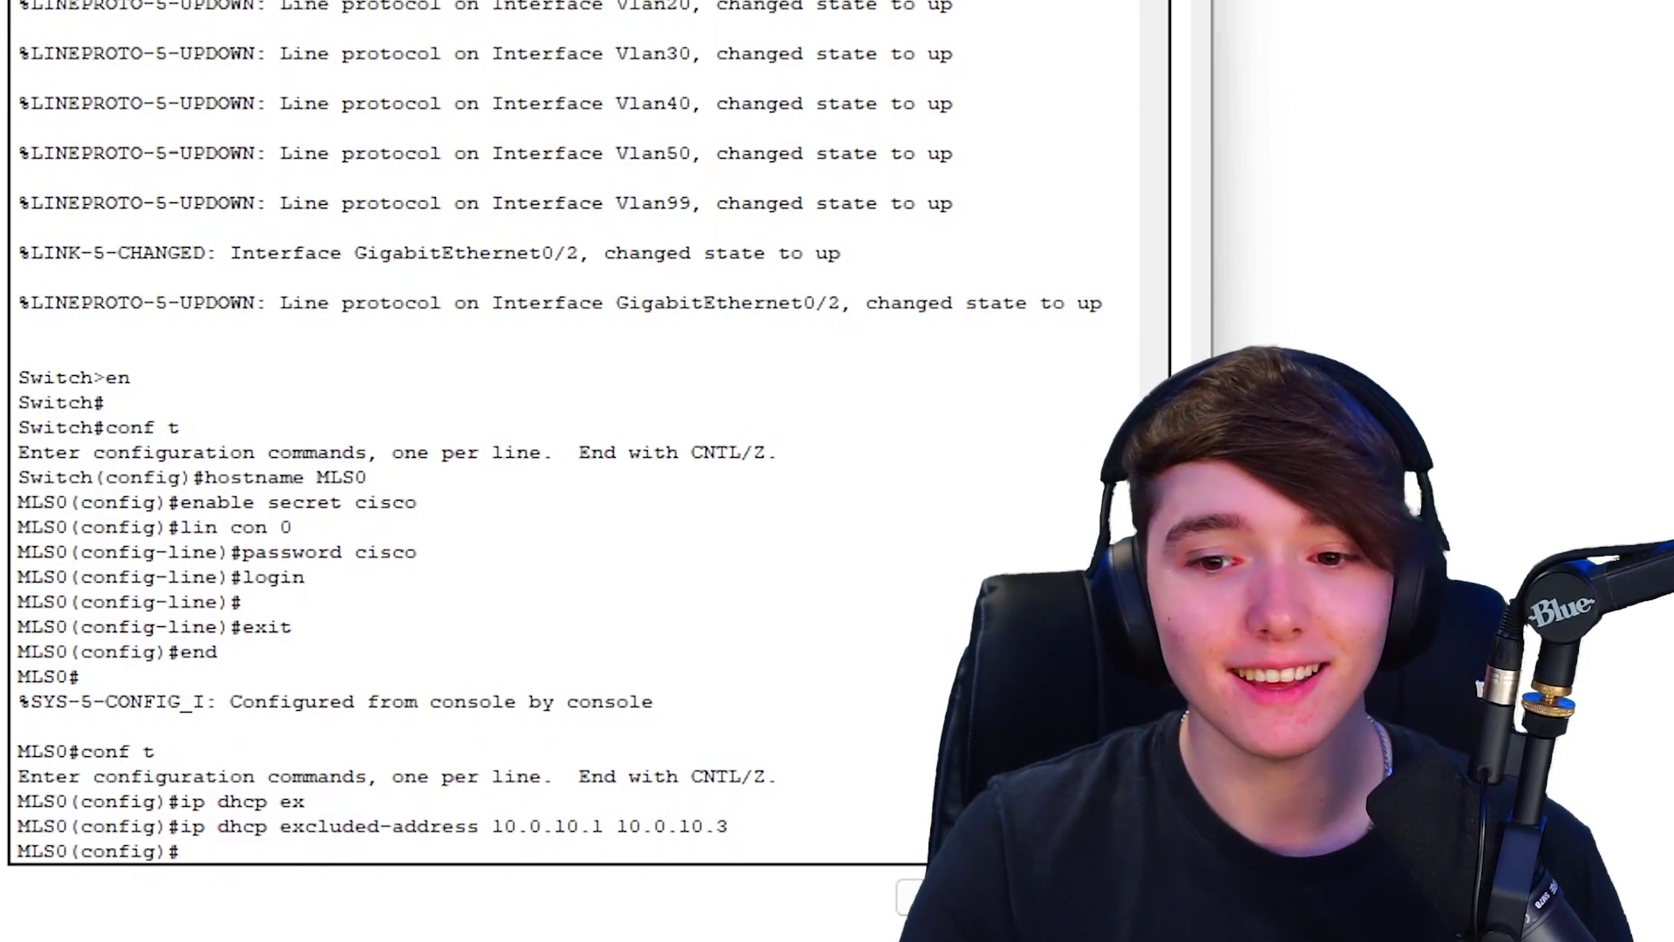
{"action": "key", "text": "Up"}
{"action": "key", "text": "Left"}
{"action": "key", "text": "Left"}
{"action": "key", "text": "Left"}
{"action": "key", "text": "Left"}
{"action": "key", "text": "Left"}
{"action": "key", "text": "Left"}
{"action": "key", "text": "Left"}
{"action": "key", "text": "Left"}
{"action": "key", "text": "Left"}
{"action": "key", "text": "Left"}
{"action": "key", "text": "Left"}
{"action": "key", "text": "Left"}
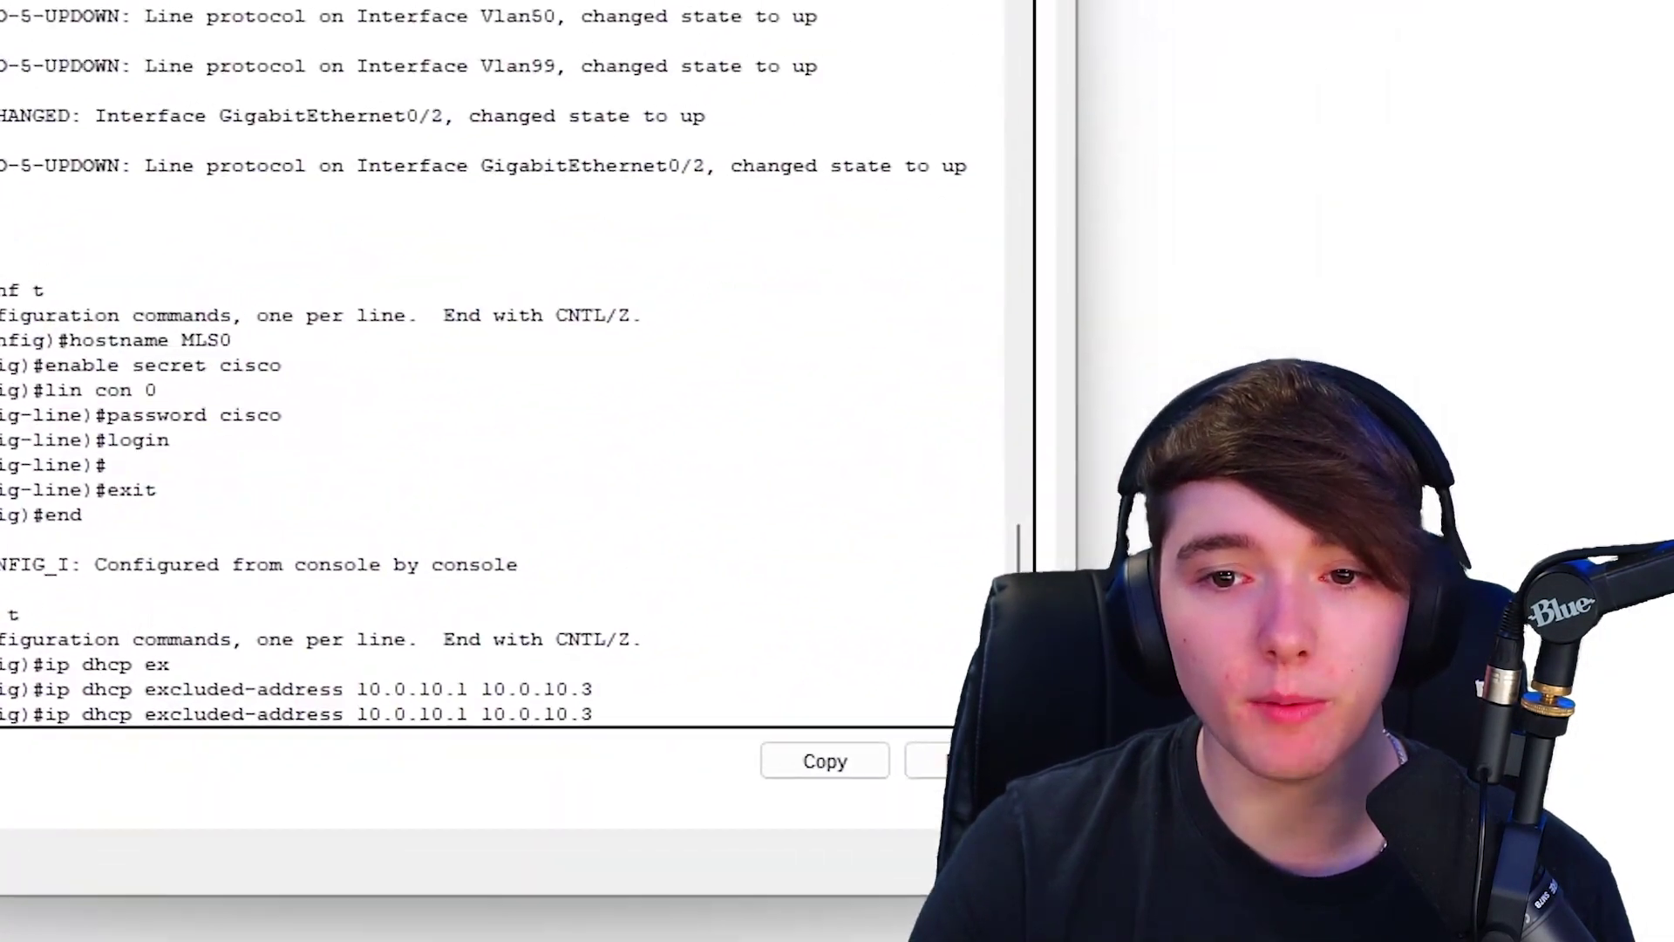
- Exclude 10.0.20.1 through 10.0.20.3 from DHCP
{"action": "key", "text": "BackSpace"}
{"action": "type", "text": "23"}
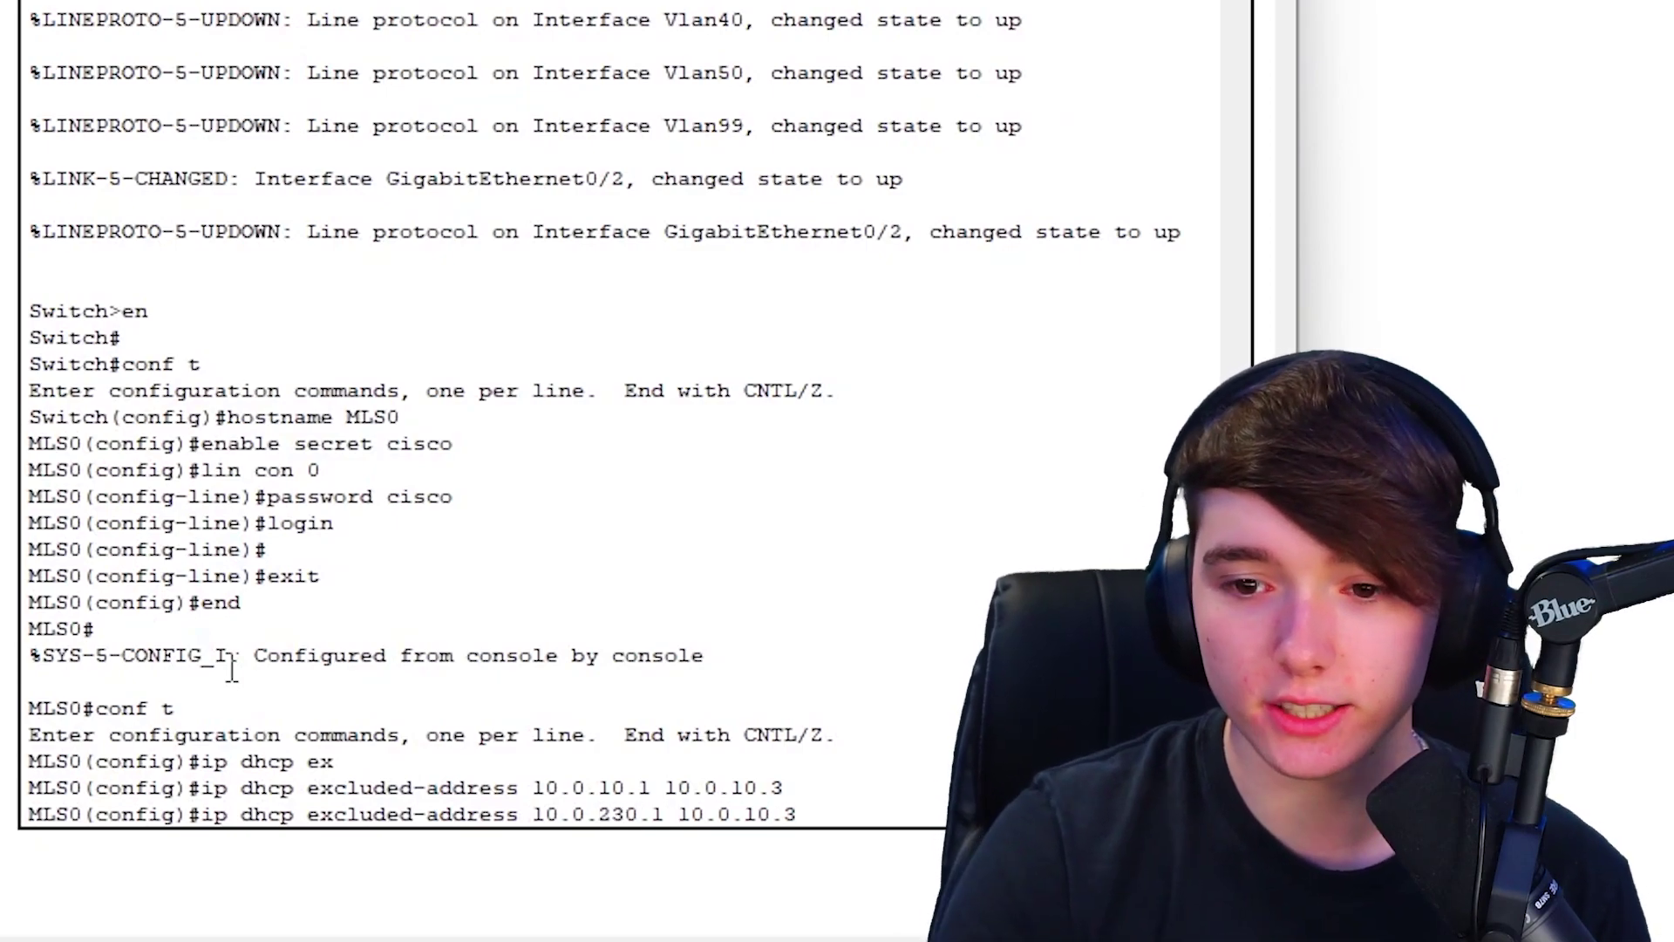
{"action": "key", "text": "Right"}
{"action": "key", "text": "Right"}
{"action": "key", "text": "Right"}
{"action": "key", "text": "Right"}
{"action": "key", "text": "Right"}
{"action": "key", "text": "Right"}
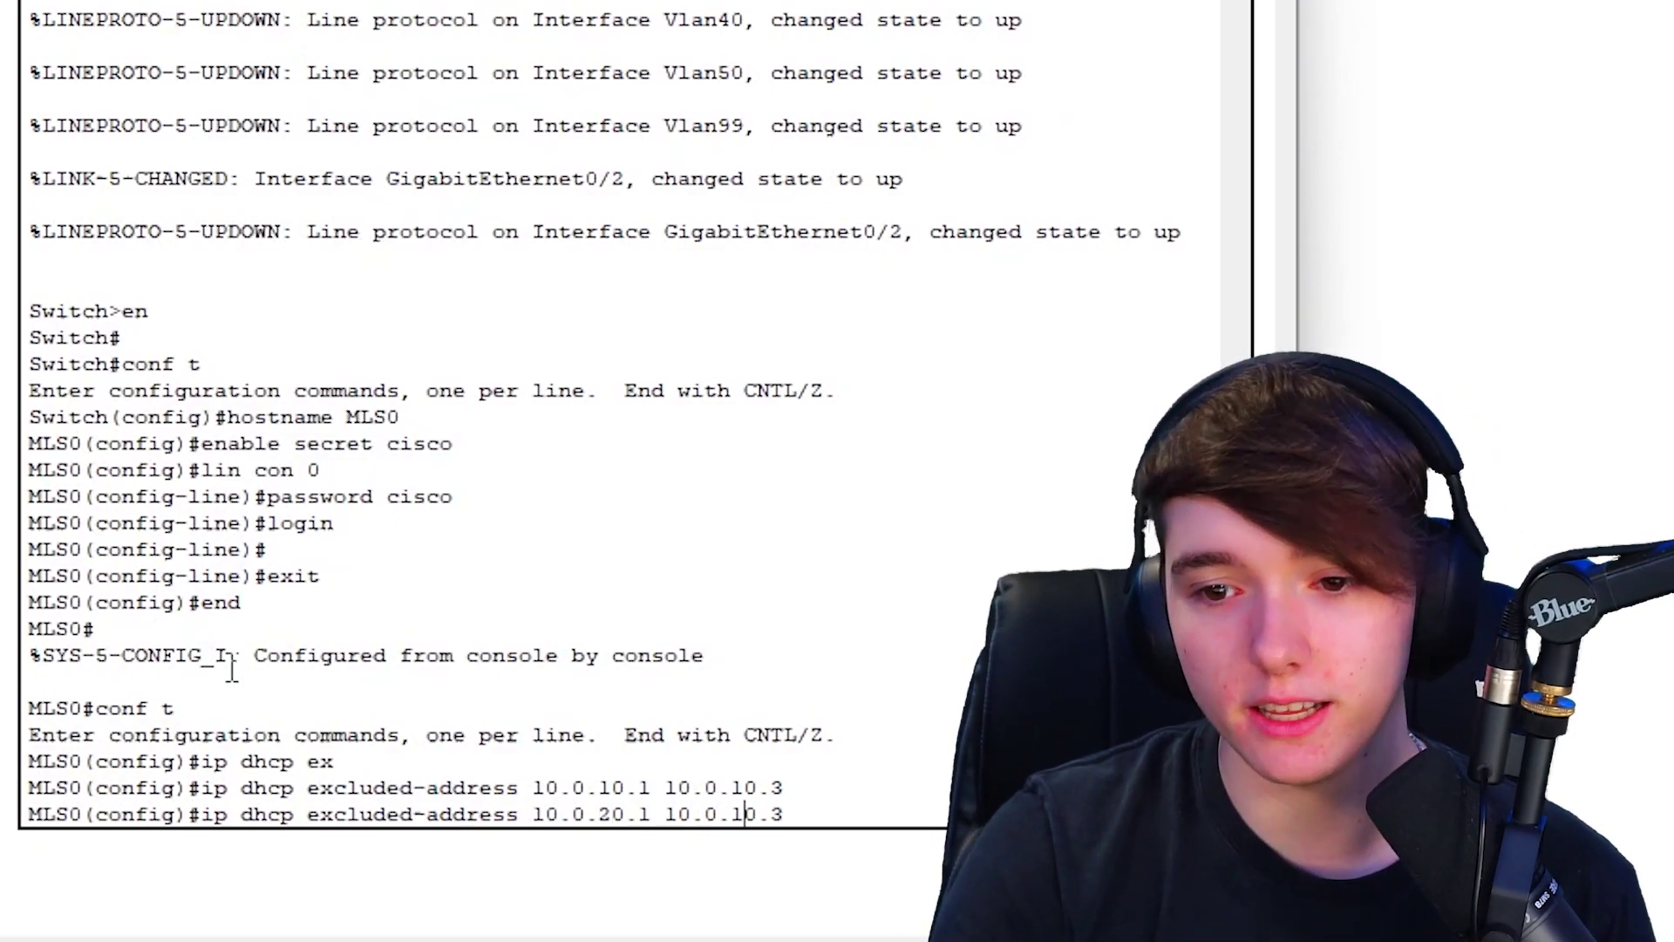
{"action": "key", "text": "BackSpace"}
{"action": "type", "text": "2"}
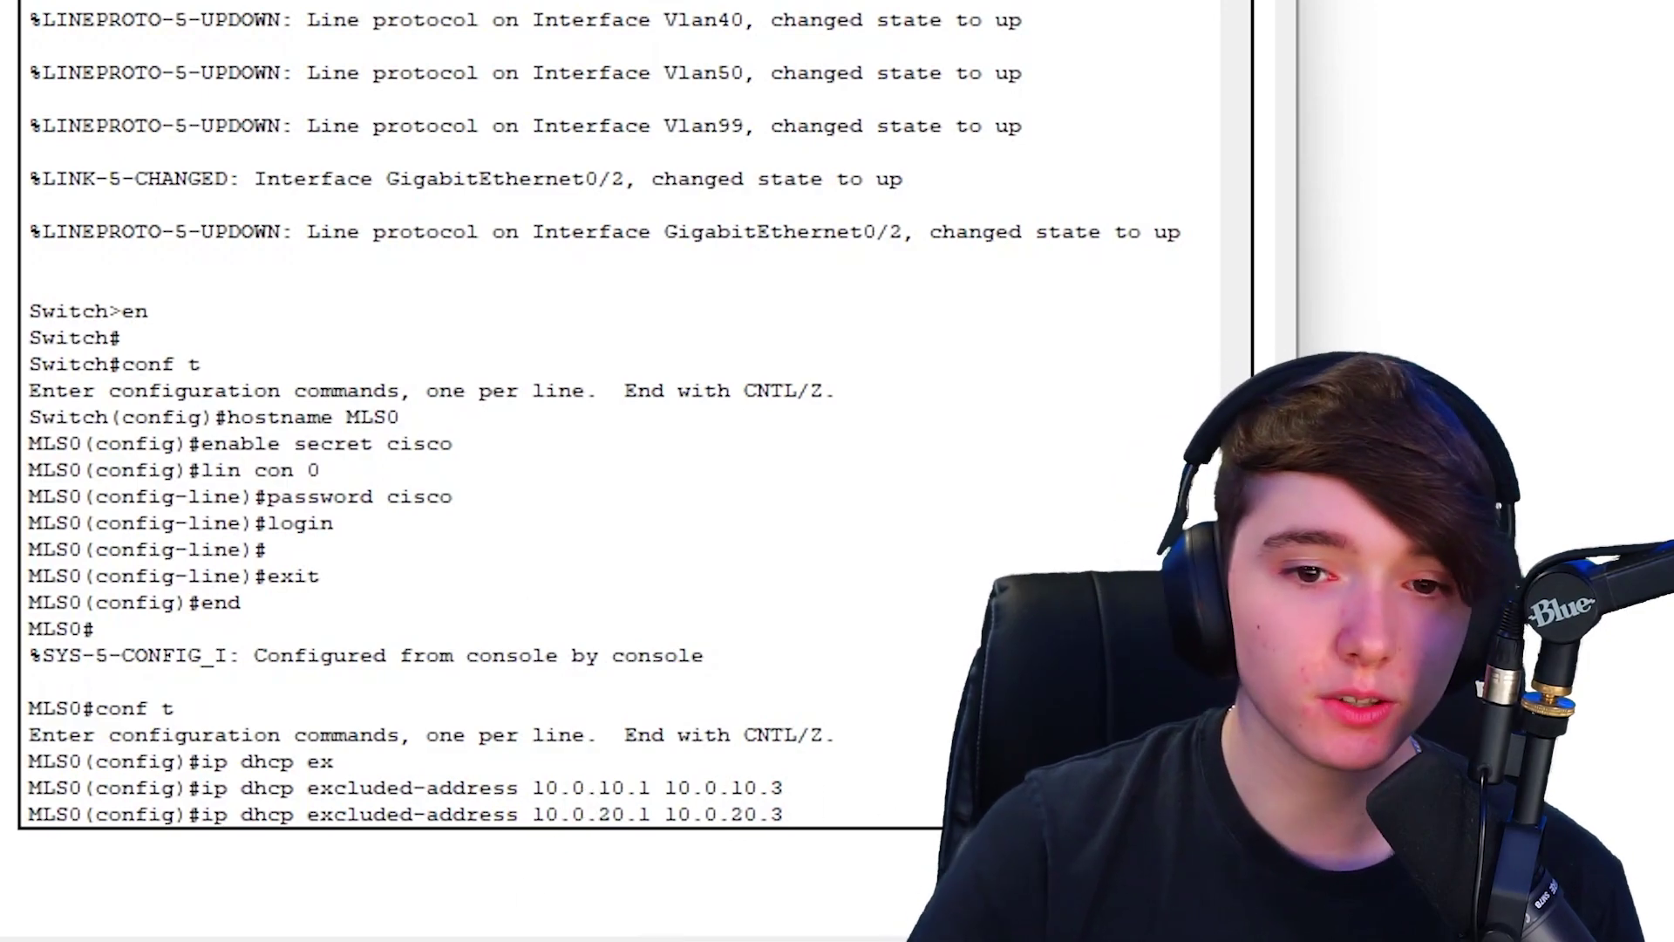
{"action": "key", "text": "Return"}
- Exclude 10.0.30.1 through 10.0.30.3 from DHCP
{"action": "key", "text": "Up"}
{"action": "key", "text": "Left"}
{"action": "key", "text": "Left"}
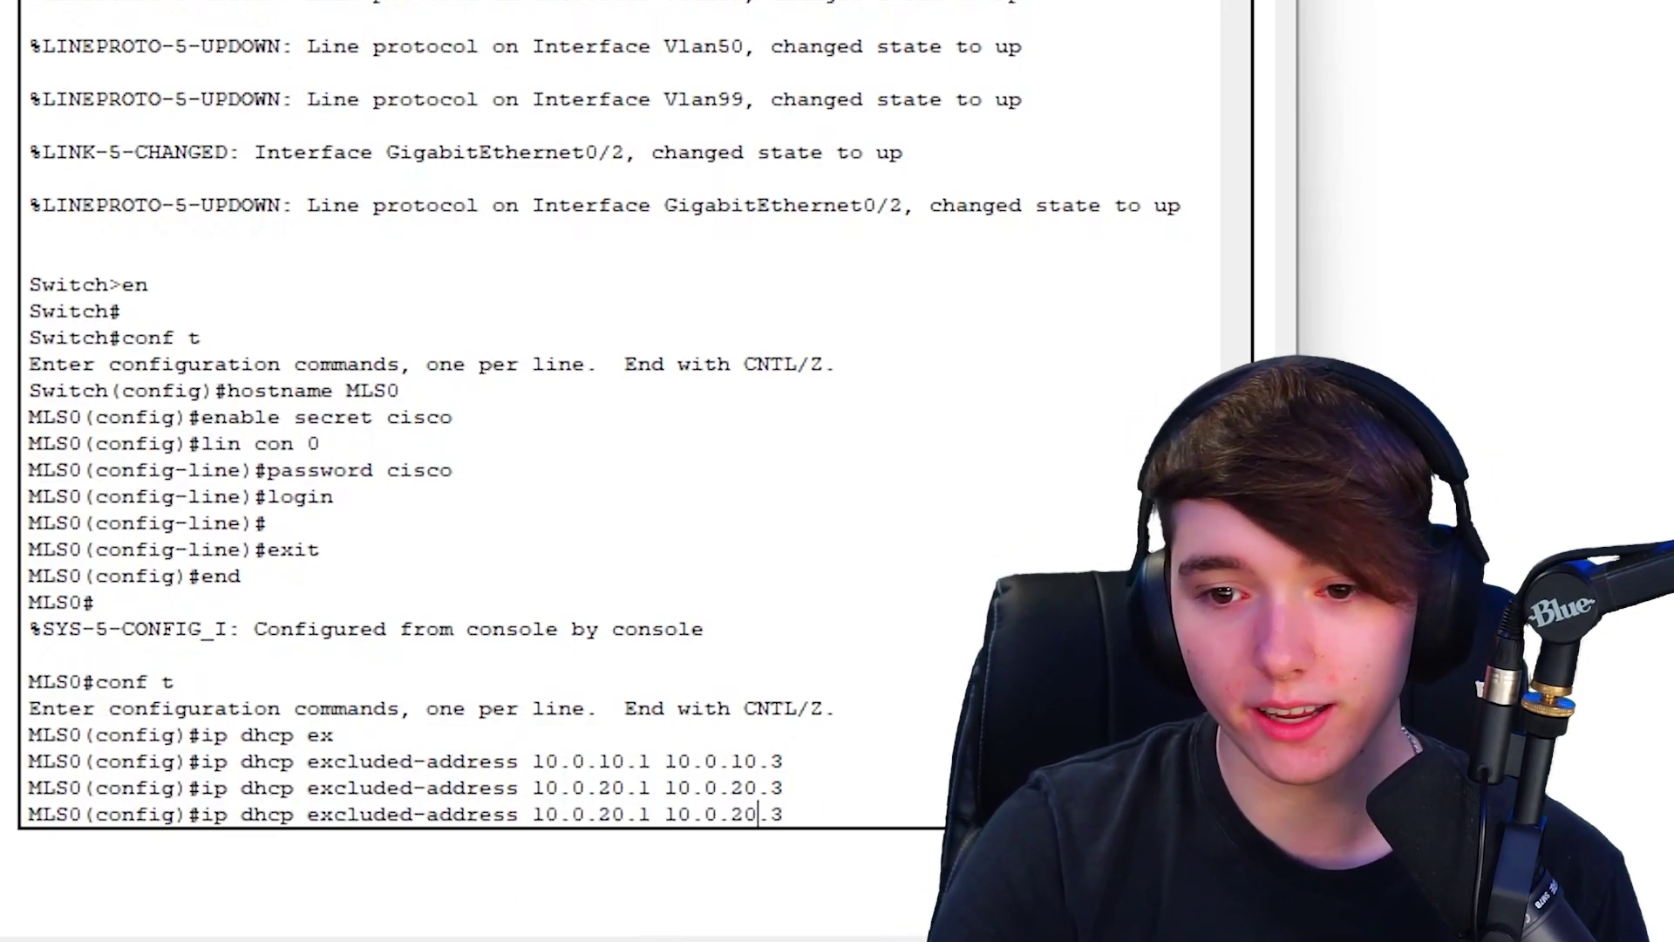
{"action": "key", "text": "Left"}
{"action": "key", "text": "Left"}
{"action": "key", "text": "Left"}
{"action": "key", "text": "Left"}
{"action": "key", "text": "Left"}
{"action": "key", "text": "Left"}
{"action": "key", "text": "Left"}
{"action": "key", "text": "Left"}
{"action": "key", "text": "Left"}
{"action": "key", "text": "Left"}
{"action": "key", "text": "BackSpace"}
{"action": "type", "text": "3"}
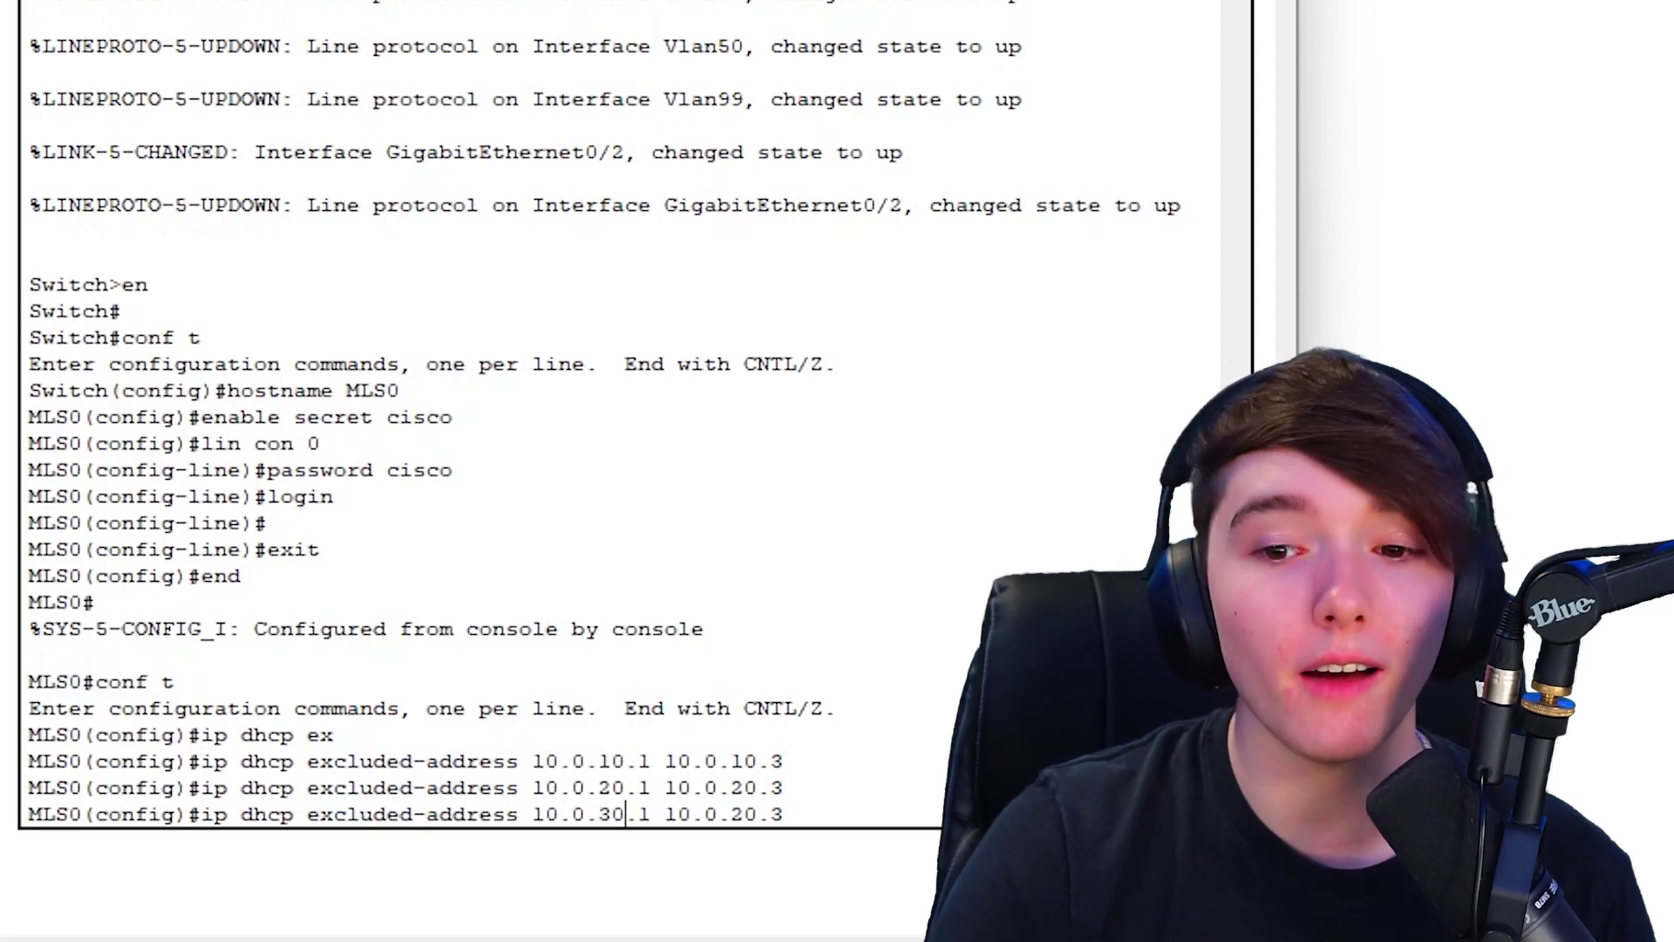
{"action": "key", "text": "Right"}
{"action": "key", "text": "Right"}
{"action": "key", "text": "Right"}
{"action": "key", "text": "Right"}
{"action": "key", "text": "Right"}
{"action": "key", "text": "Right"}
{"action": "key", "text": "Right"}
{"action": "key", "text": "Right"}
{"action": "key", "text": "Right"}
{"action": "key", "text": "Right"}
{"action": "key", "text": "Left"}
{"action": "key", "text": "BackSpace"}
{"action": "type", "text": "3"}
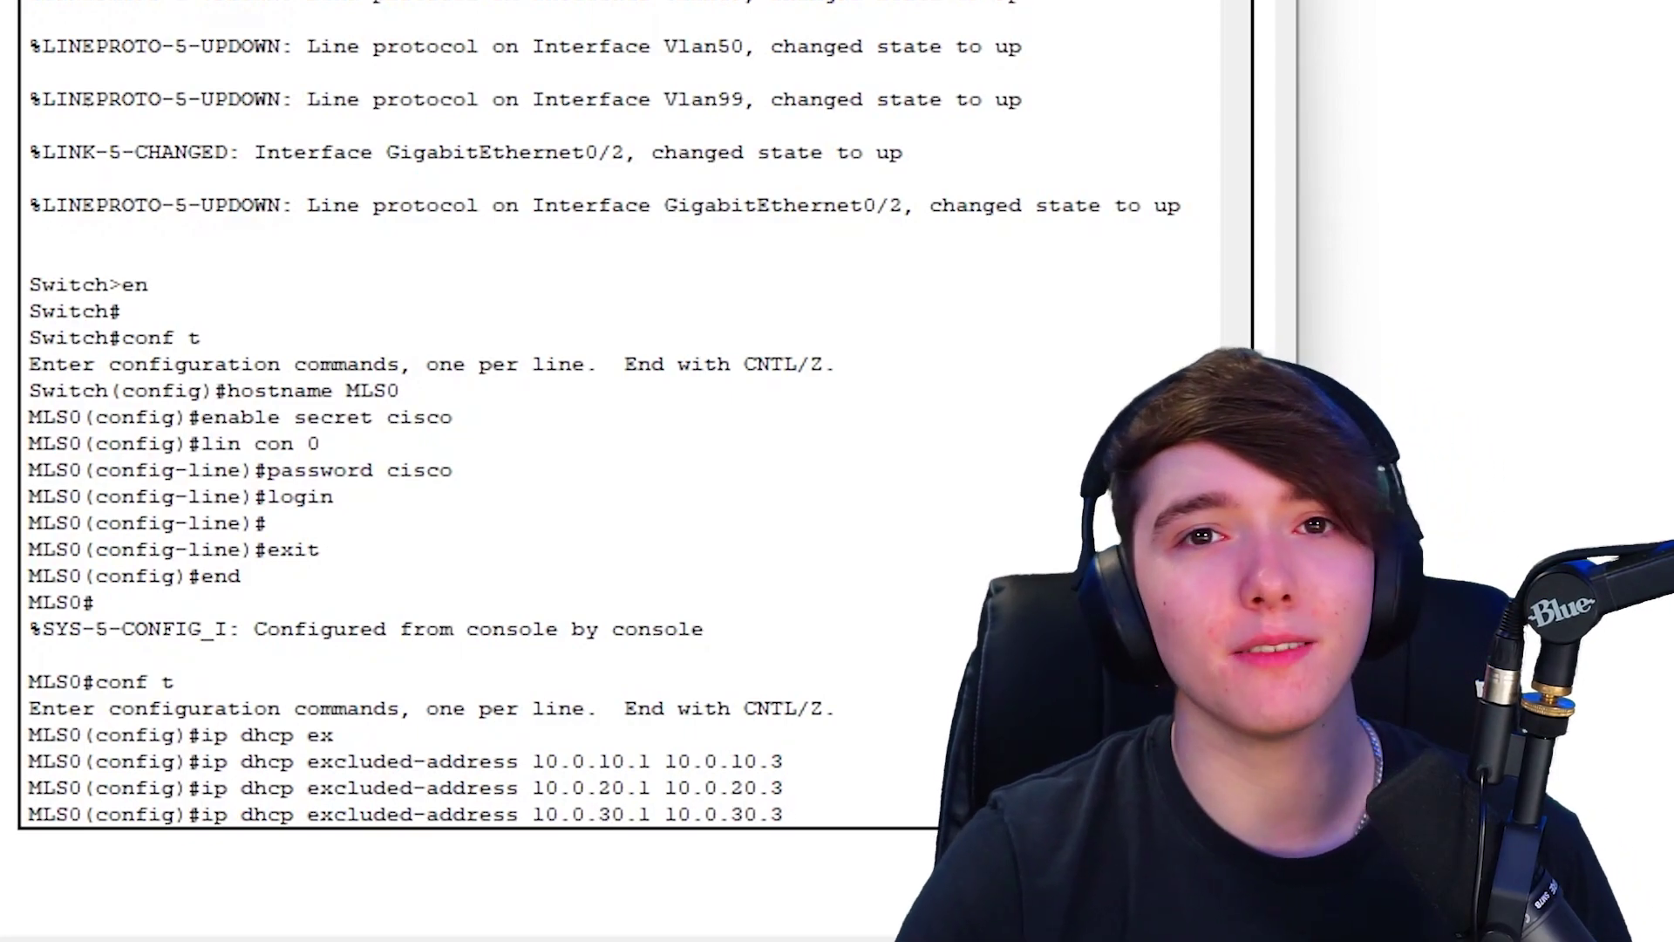
{"action": "key", "text": "Return"}
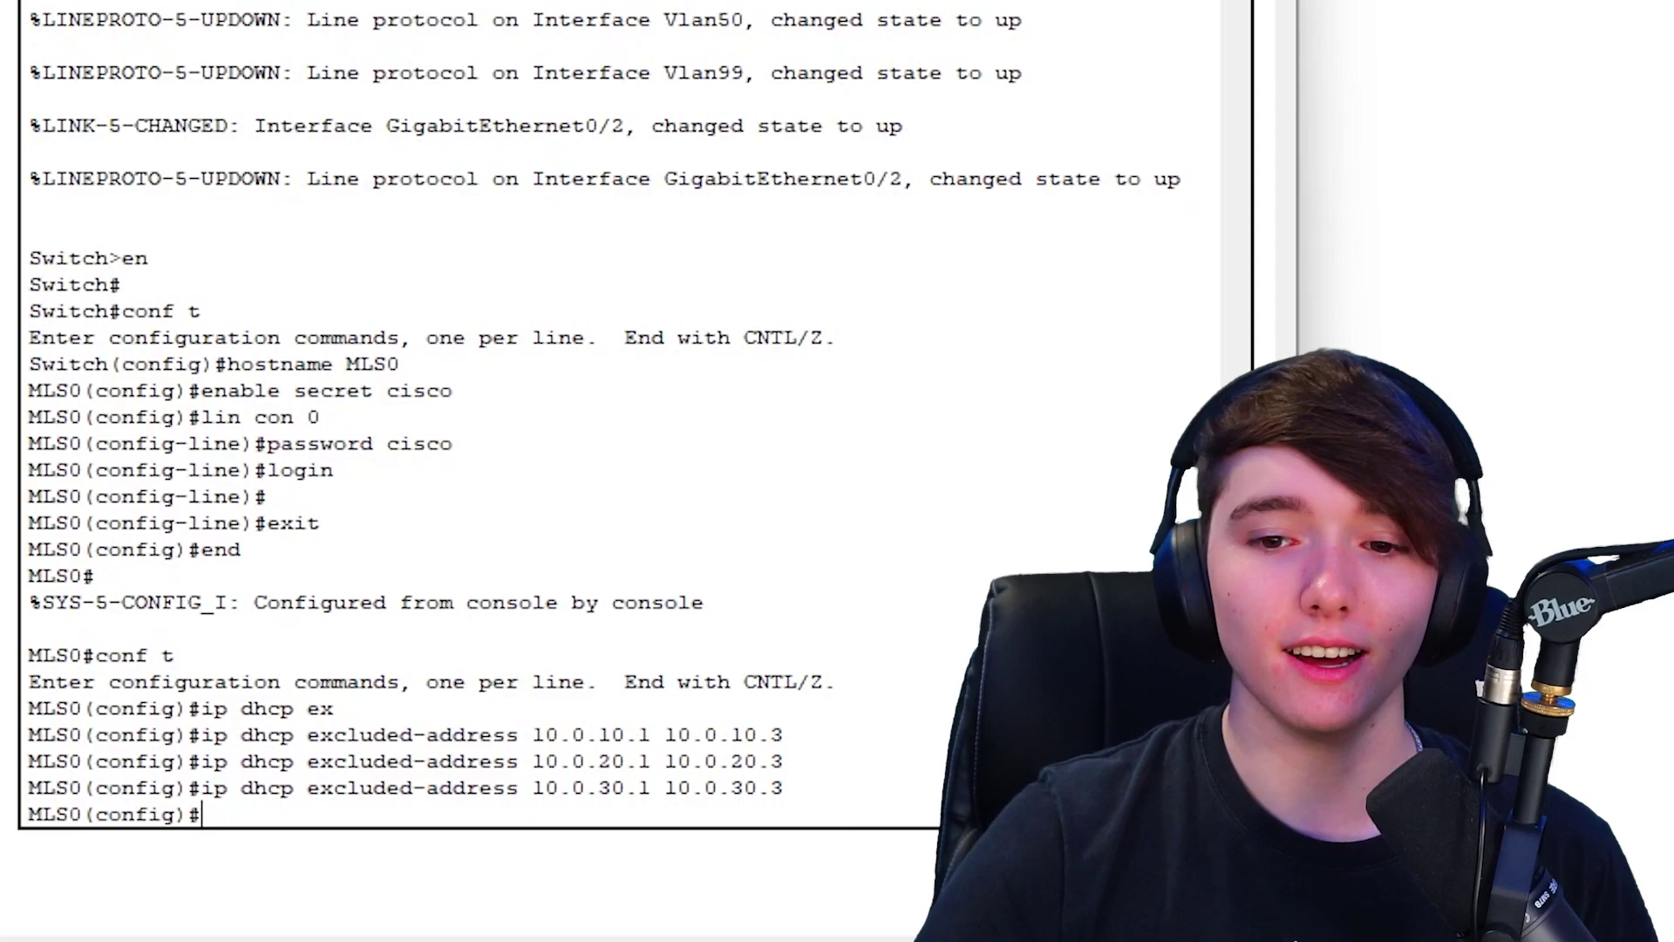
- Exclude 10.0.40.1 through 10.0.40.3 from DHCP
{"action": "key", "text": "Up"}
{"action": "key", "text": "Left"}
{"action": "key", "text": "Left"}
{"action": "key", "text": "Left"}
{"action": "key", "text": "Left"}
{"action": "key", "text": "Left"}
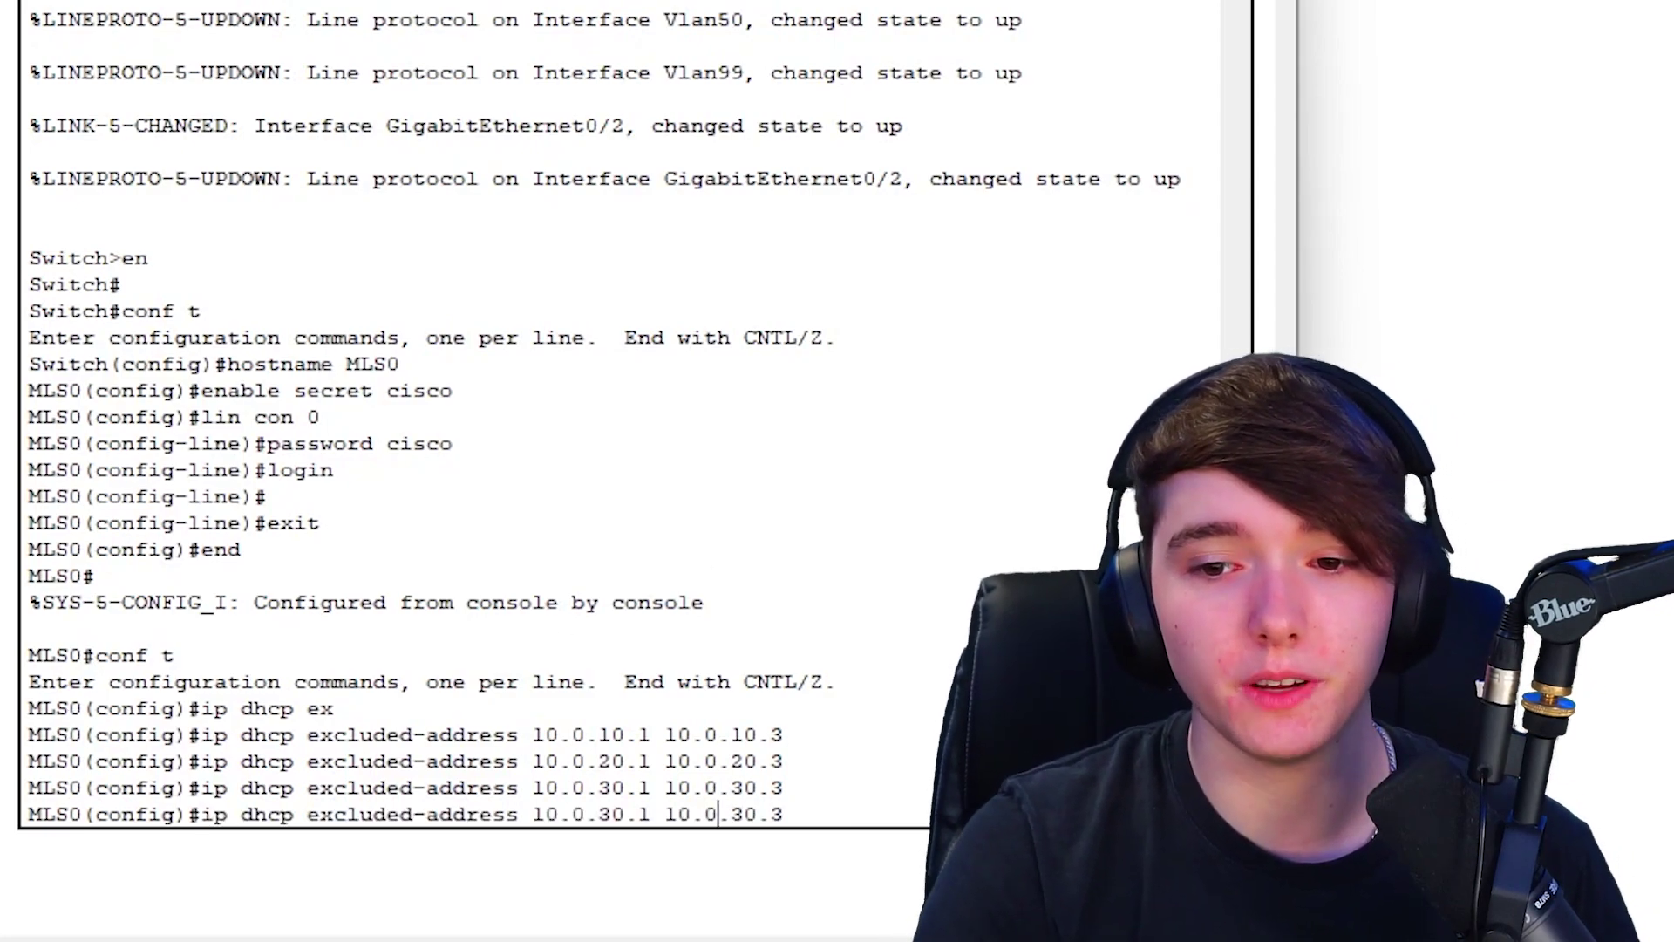
{"action": "key", "text": "Left"}
{"action": "key", "text": "Left"}
{"action": "key", "text": "Left"}
{"action": "key", "text": "Left"}
{"action": "key", "text": "Left"}
{"action": "key", "text": "Left"}
{"action": "key", "text": "Left"}
{"action": "key", "text": "Left"}
{"action": "key", "text": "BackSpace"}
{"action": "type", "text": "4"}
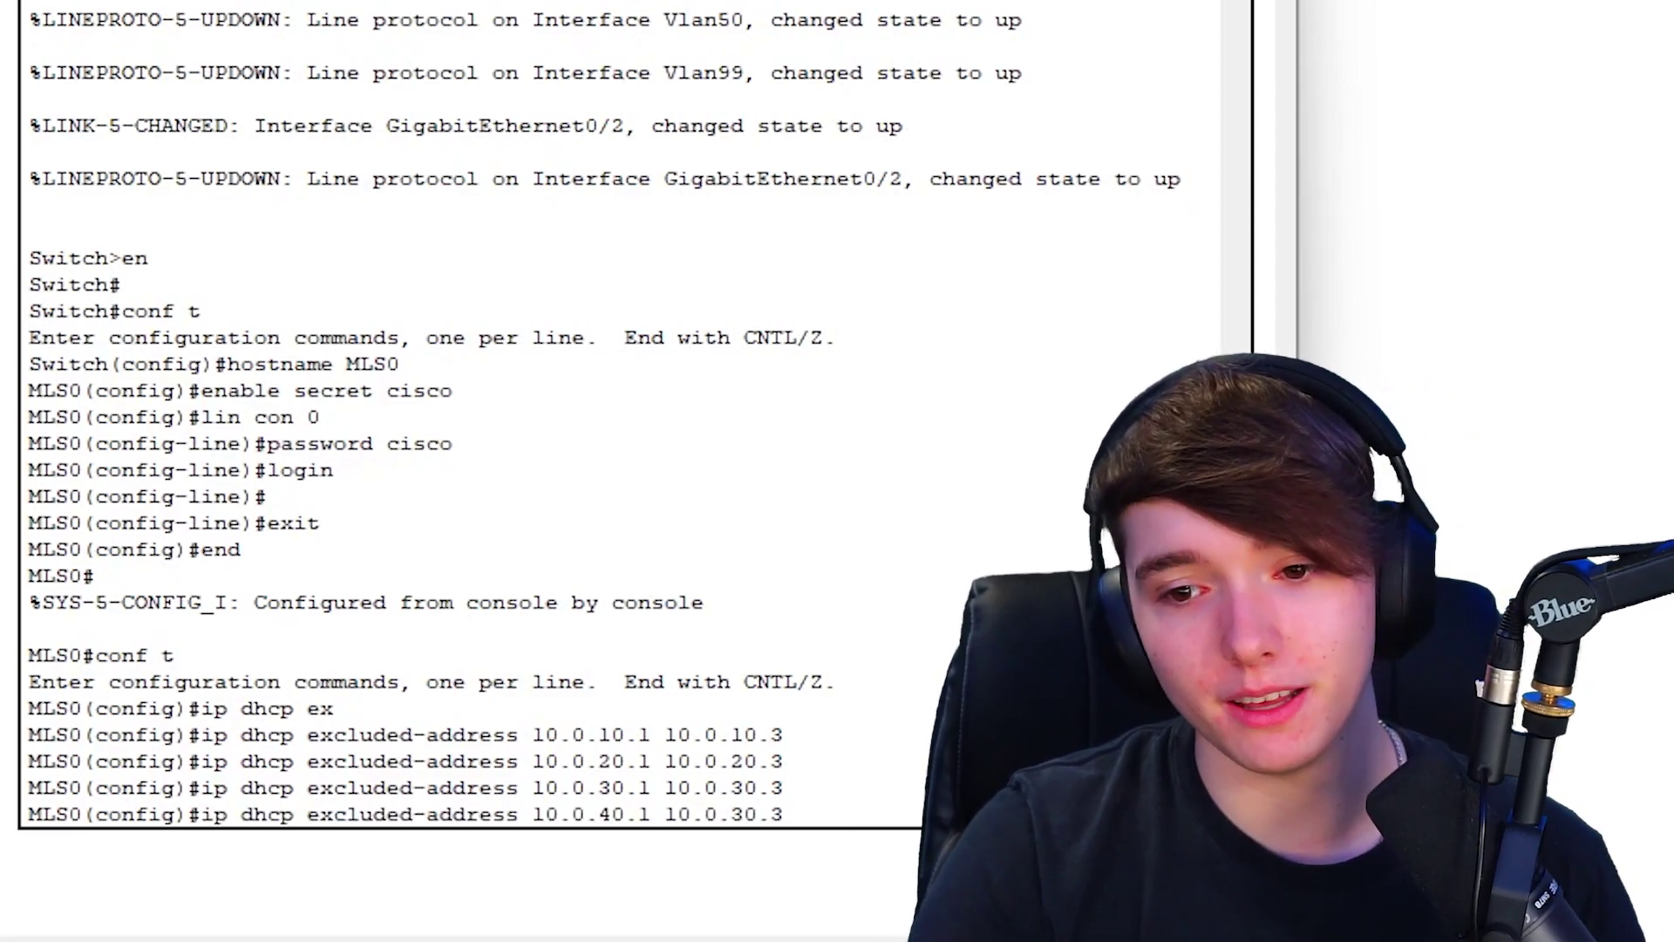
{"action": "key", "text": "Right"}
{"action": "key", "text": "BackSpace"}
{"action": "type", "text": "4"}
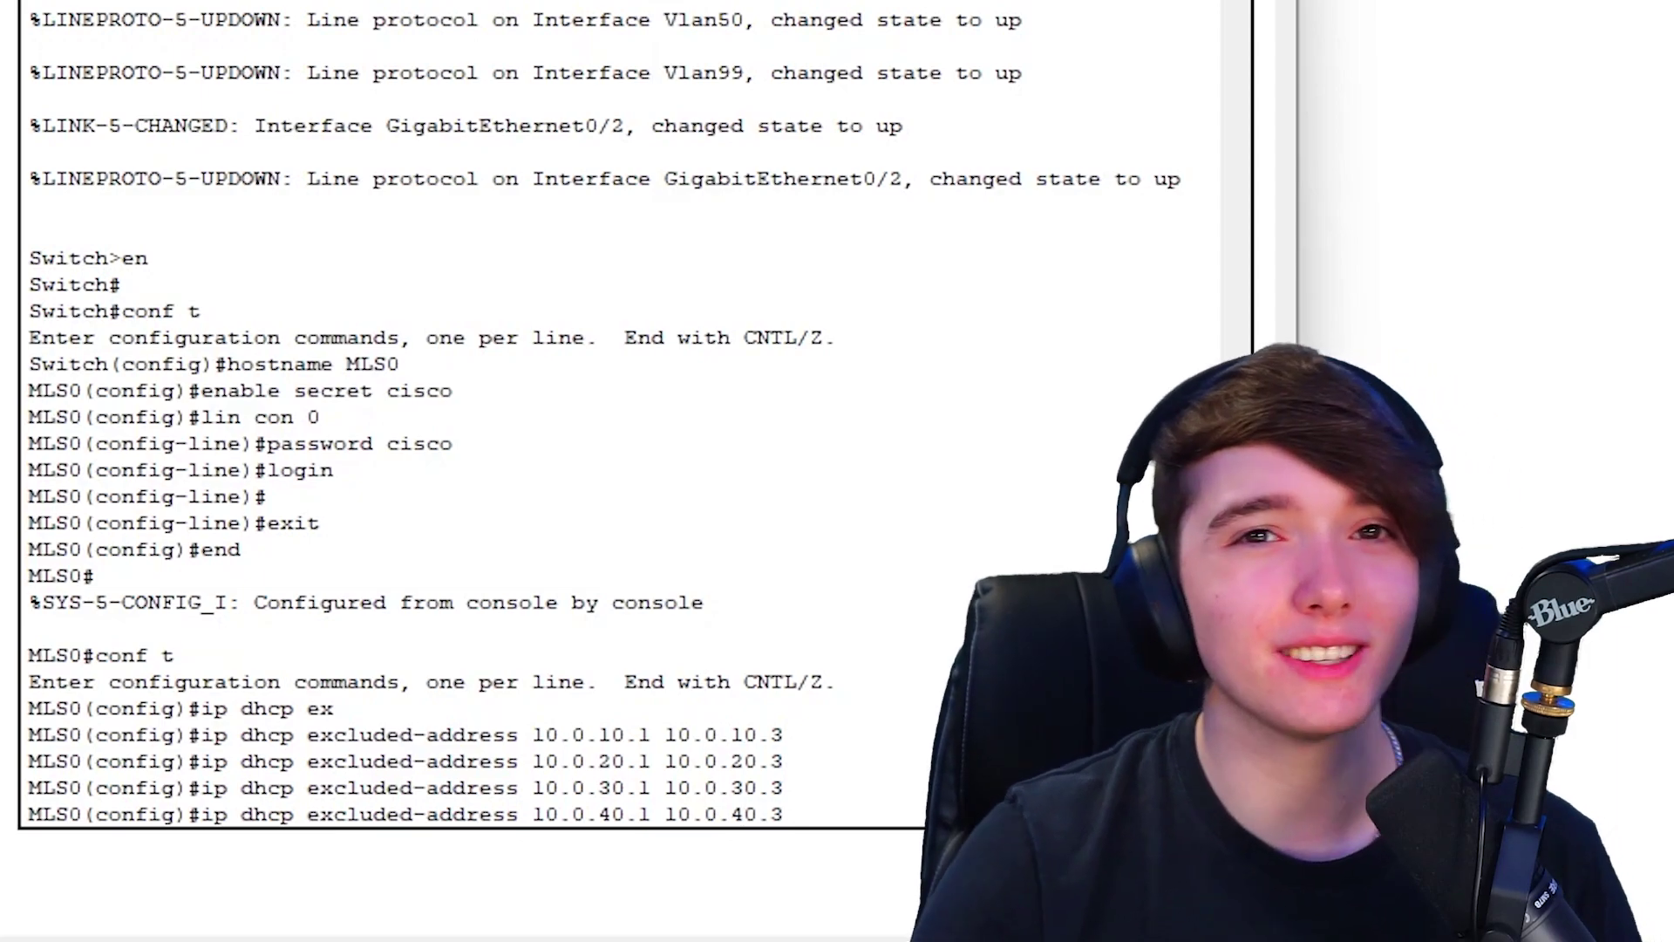
{"action": "key", "text": "Return"}
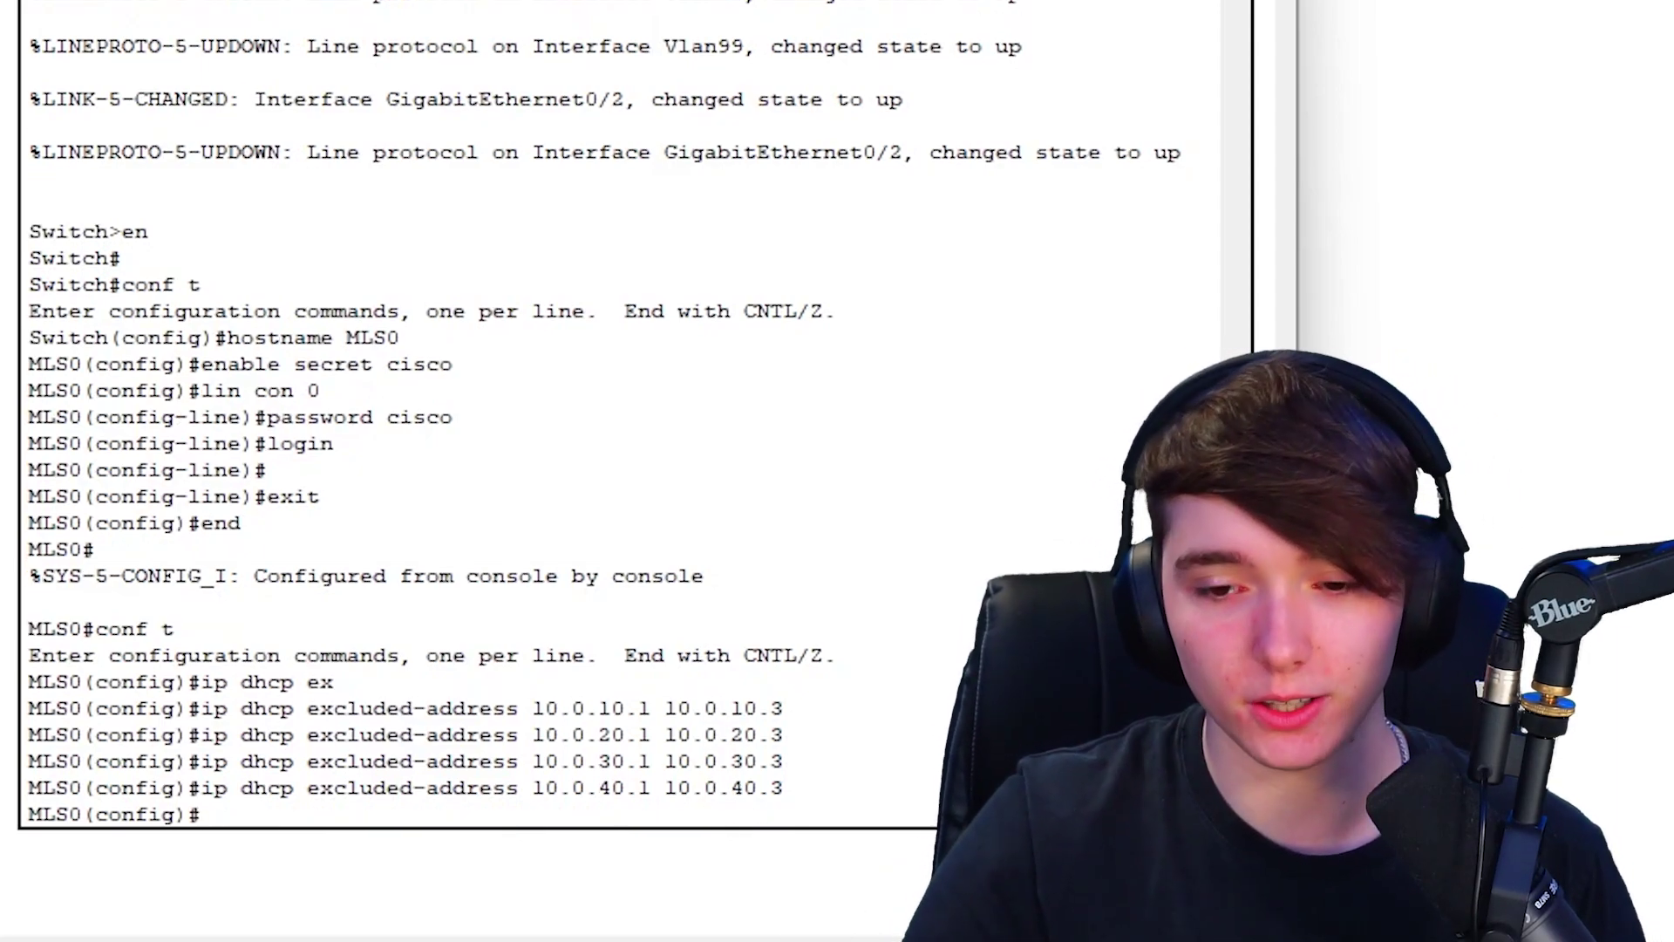
- Exclude 10.0.50.1 through 10.0.50.3 from DHCP
{"action": "key", "text": "Up"}
{"action": "key", "text": "Left"}
{"action": "key", "text": "Left"}
{"action": "key", "text": "Left"}
{"action": "key", "text": "Left"}
{"action": "key", "text": "Left"}
{"action": "key", "text": "Left"}
{"action": "key", "text": "Left"}
{"action": "key", "text": "Left"}
{"action": "key", "text": "Left"}
{"action": "key", "text": "Left"}
{"action": "key", "text": "Left"}
{"action": "key", "text": "Left"}
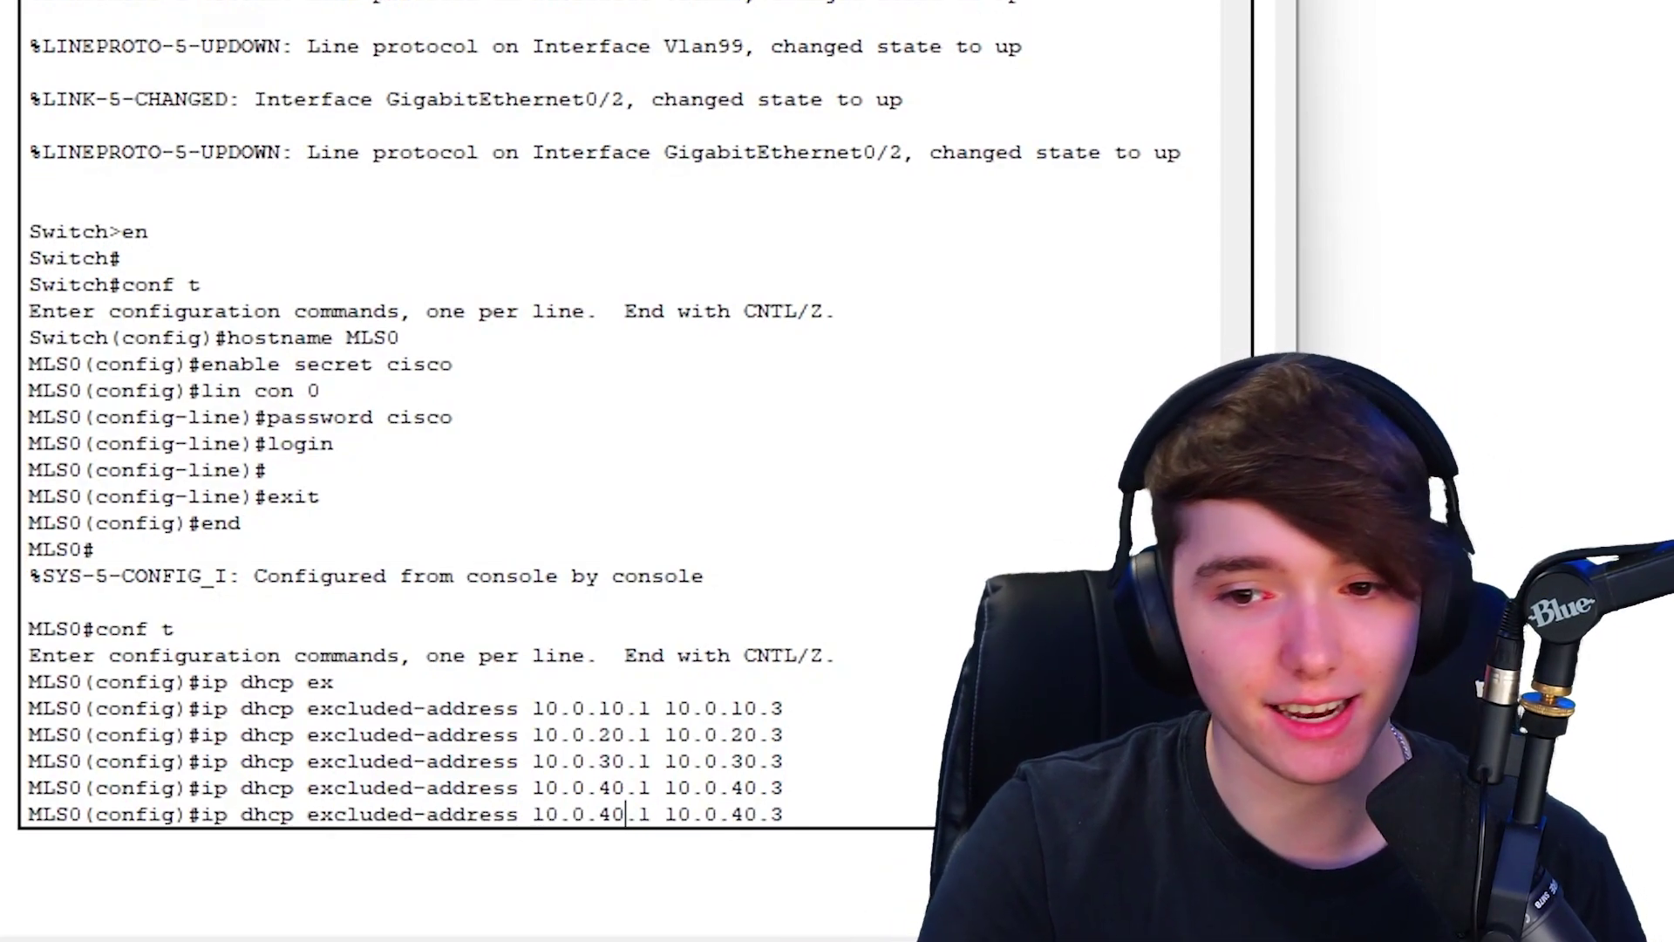
{"action": "key", "text": "BackSpace"}
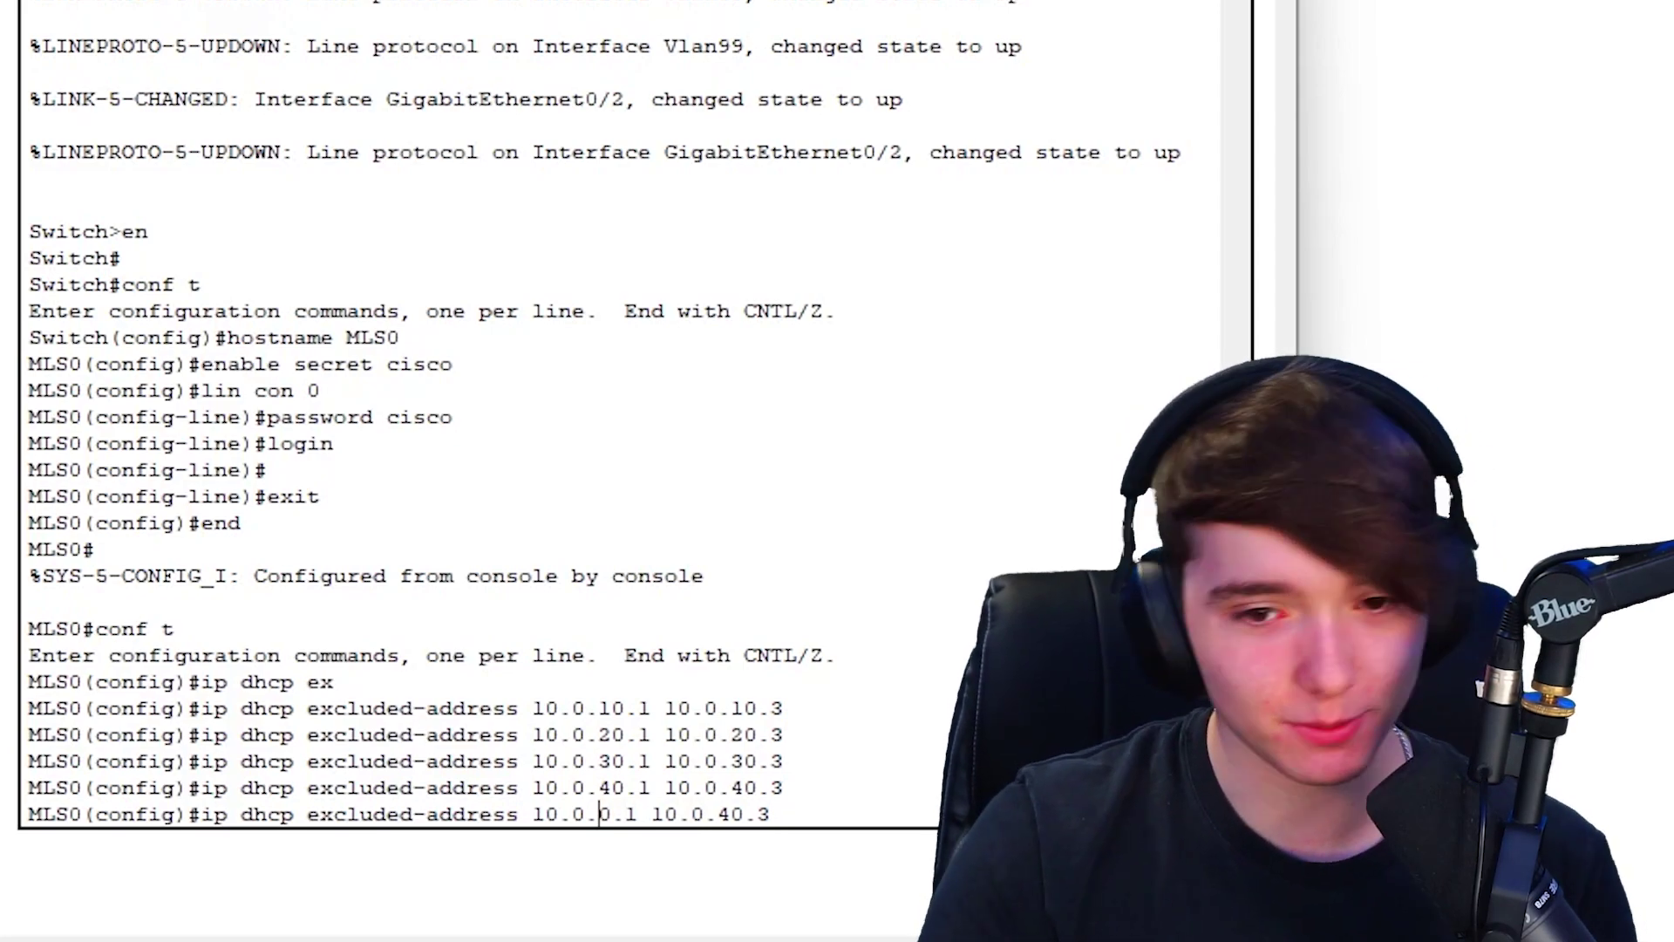
{"action": "type", "text": "5"}
{"action": "key", "text": "Right"}
{"action": "key", "text": "Right"}
{"action": "key", "text": "Right"}
{"action": "key", "text": "Right"}
{"action": "key", "text": "Right"}
{"action": "key", "text": "Right"}
{"action": "key", "text": "Right"}
{"action": "key", "text": "Right"}
{"action": "key", "text": "Right"}
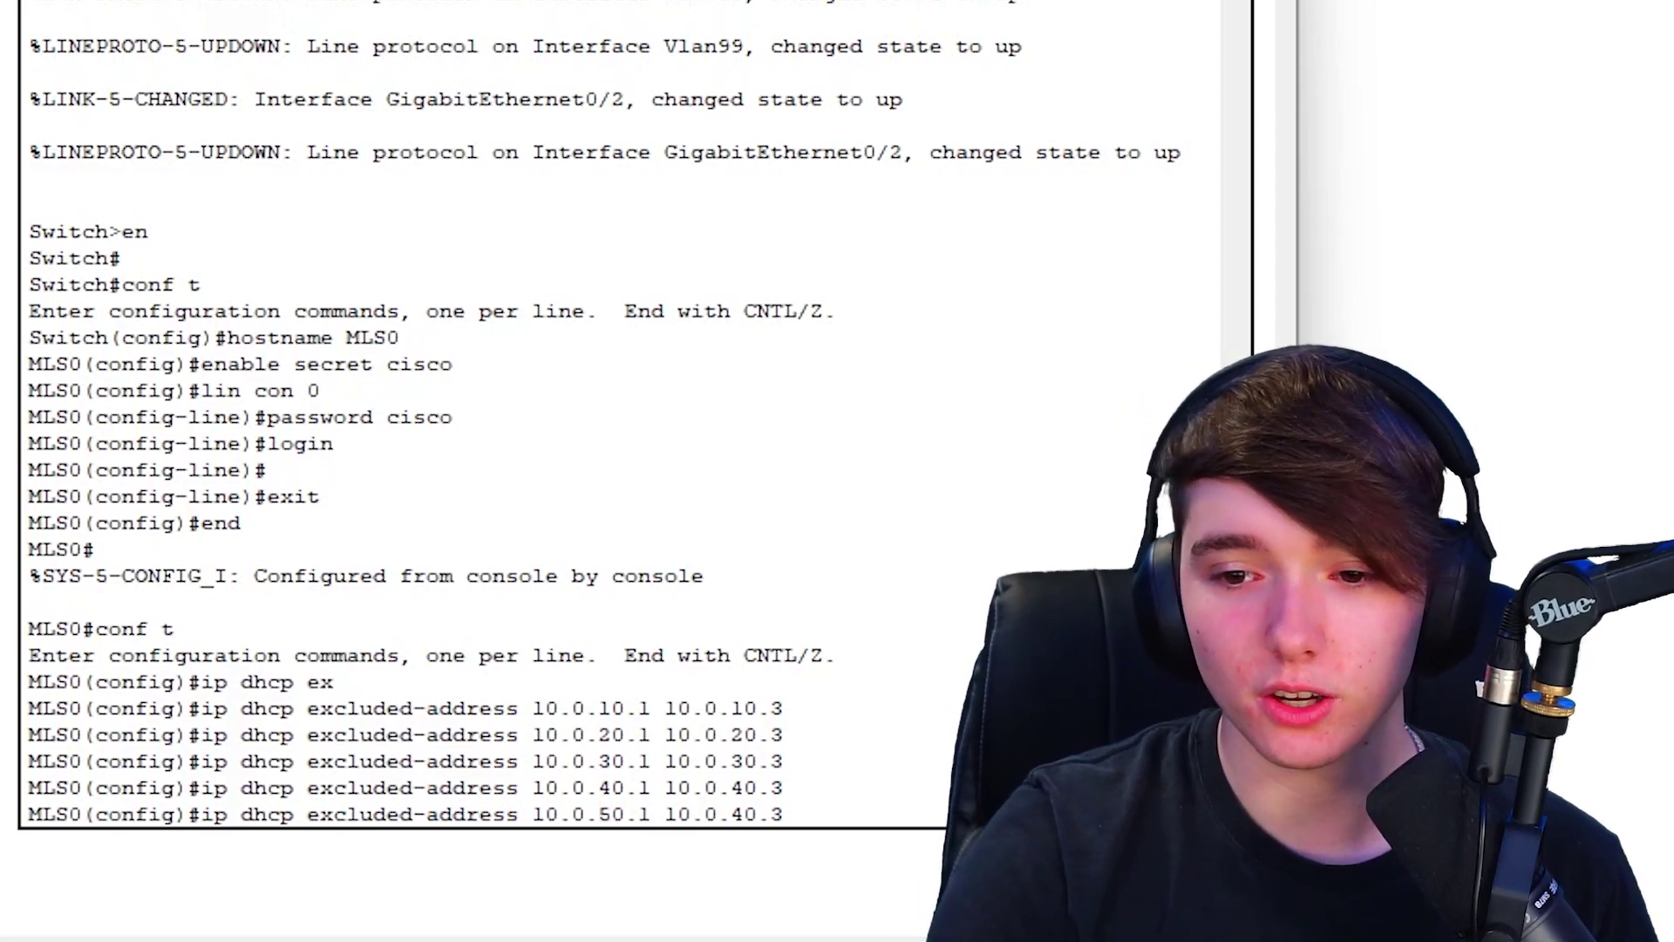
{"action": "key", "text": "BackSpace"}
{"action": "type", "text": "5"}
{"action": "key", "text": "Return"}
- Exclude 10.0.99.1 through 10.0.99.3 from DHCP
{"action": "key", "text": "Up"}
{"action": "key", "text": "Left"}
{"action": "key", "text": "Left"}
{"action": "key", "text": "Left"}
{"action": "key", "text": "Left"}
{"action": "key", "text": "Left"}
{"action": "key", "text": "Left"}
{"action": "key", "text": "Left"}
{"action": "key", "text": "Left"}
{"action": "key", "text": "Left"}
{"action": "key", "text": "Left"}
{"action": "key", "text": "Left"}
{"action": "key", "text": "Left"}
{"action": "key", "text": "BackSpace"}
{"action": "key", "text": "BackSpace"}
{"action": "type", "text": "99"}
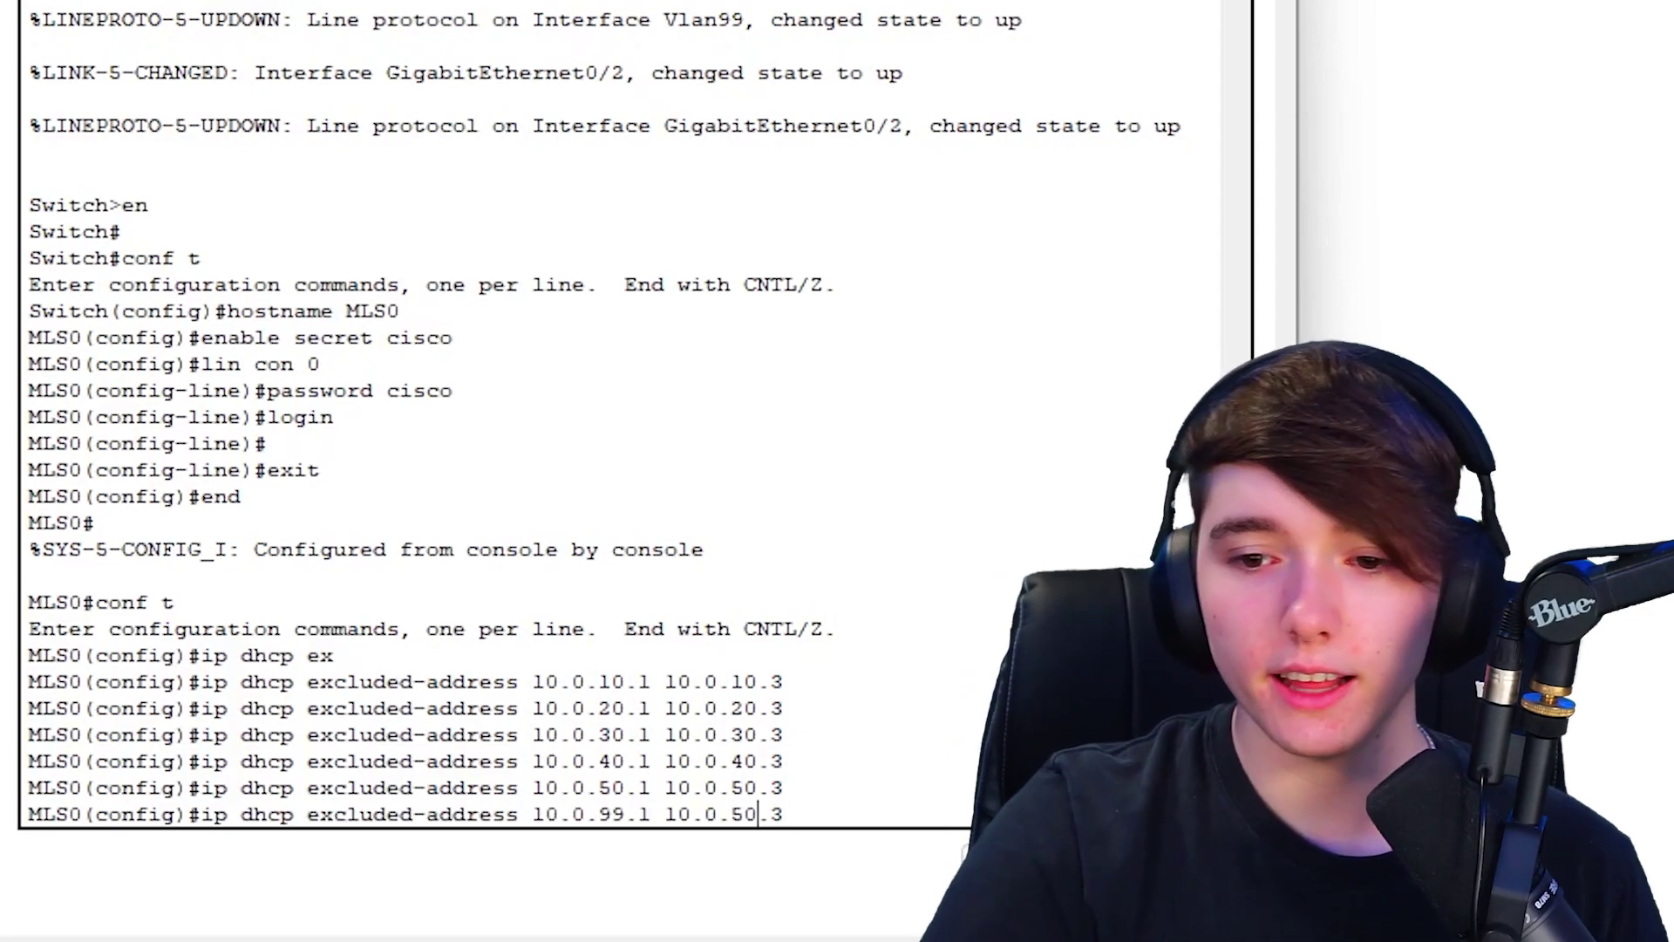
{"action": "key", "text": "Right"}
{"action": "key", "text": "Right"}
{"action": "key", "text": "Right"}
{"action": "key", "text": "Right"}
{"action": "key", "text": "Right"}
{"action": "key", "text": "Right"}
{"action": "key", "text": "Right"}
{"action": "key", "text": "Right"}
{"action": "key", "text": "Right"}
{"action": "key", "text": "Right"}
{"action": "key", "text": "BackSpace"}
{"action": "key", "text": "BackSpace"}
{"action": "type", "text": "99"}
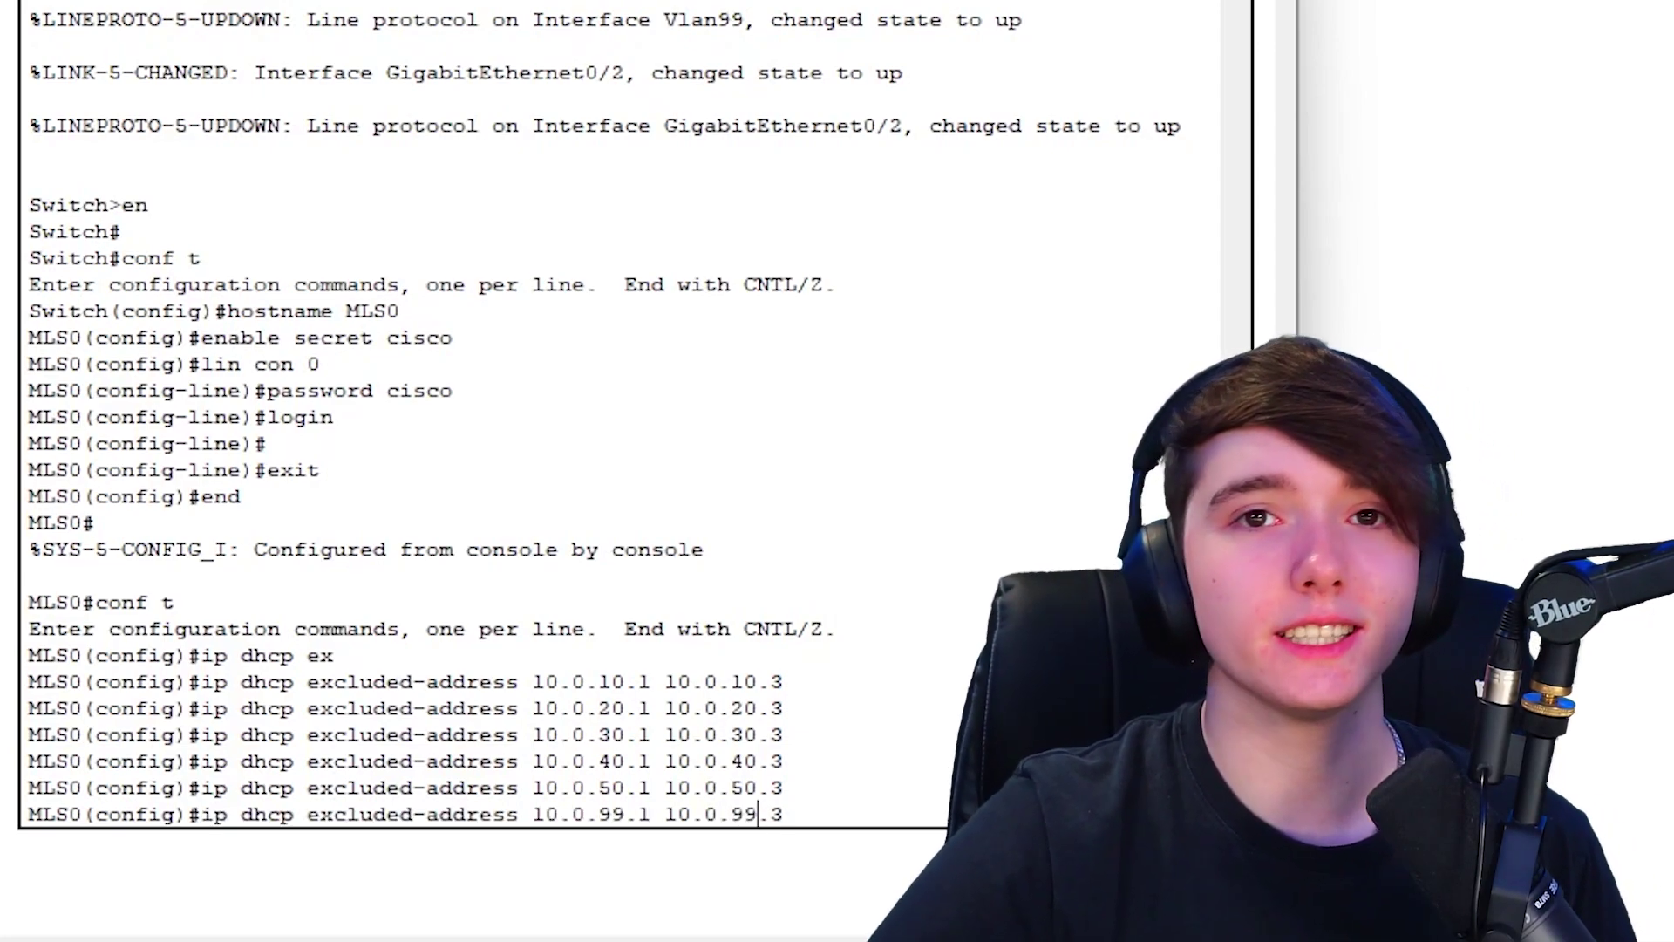
{"action": "key", "text": "Return"}
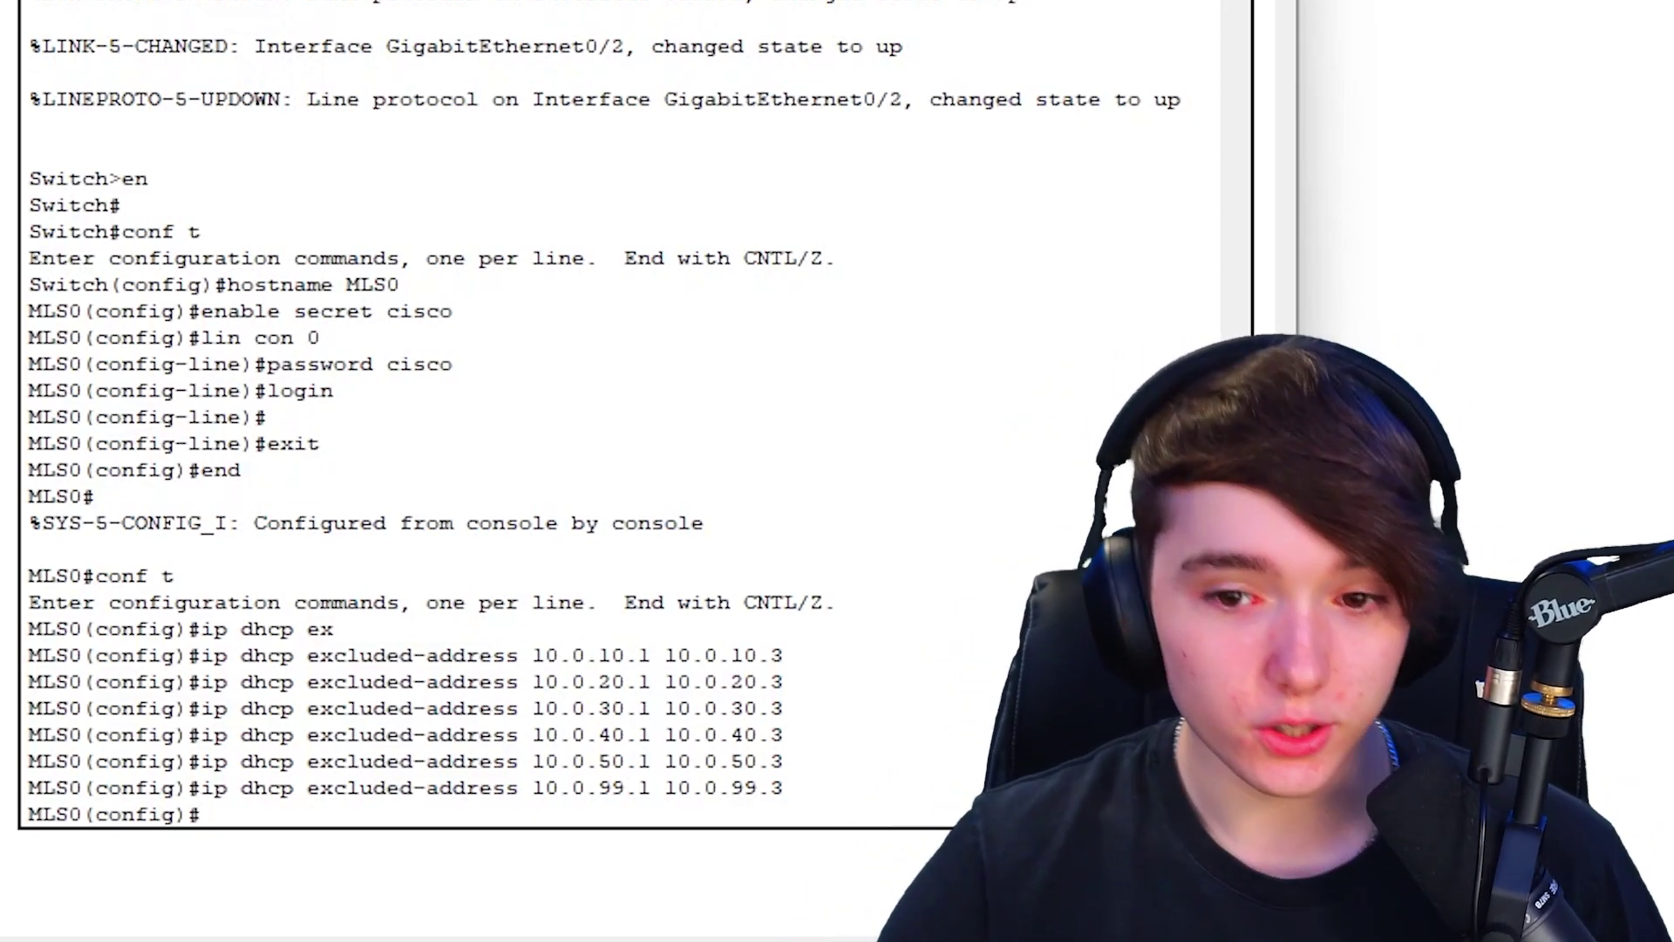
{"action": "left_click_drag", "start_coordinate": [626, 789], "coordinate": [612, 789]}
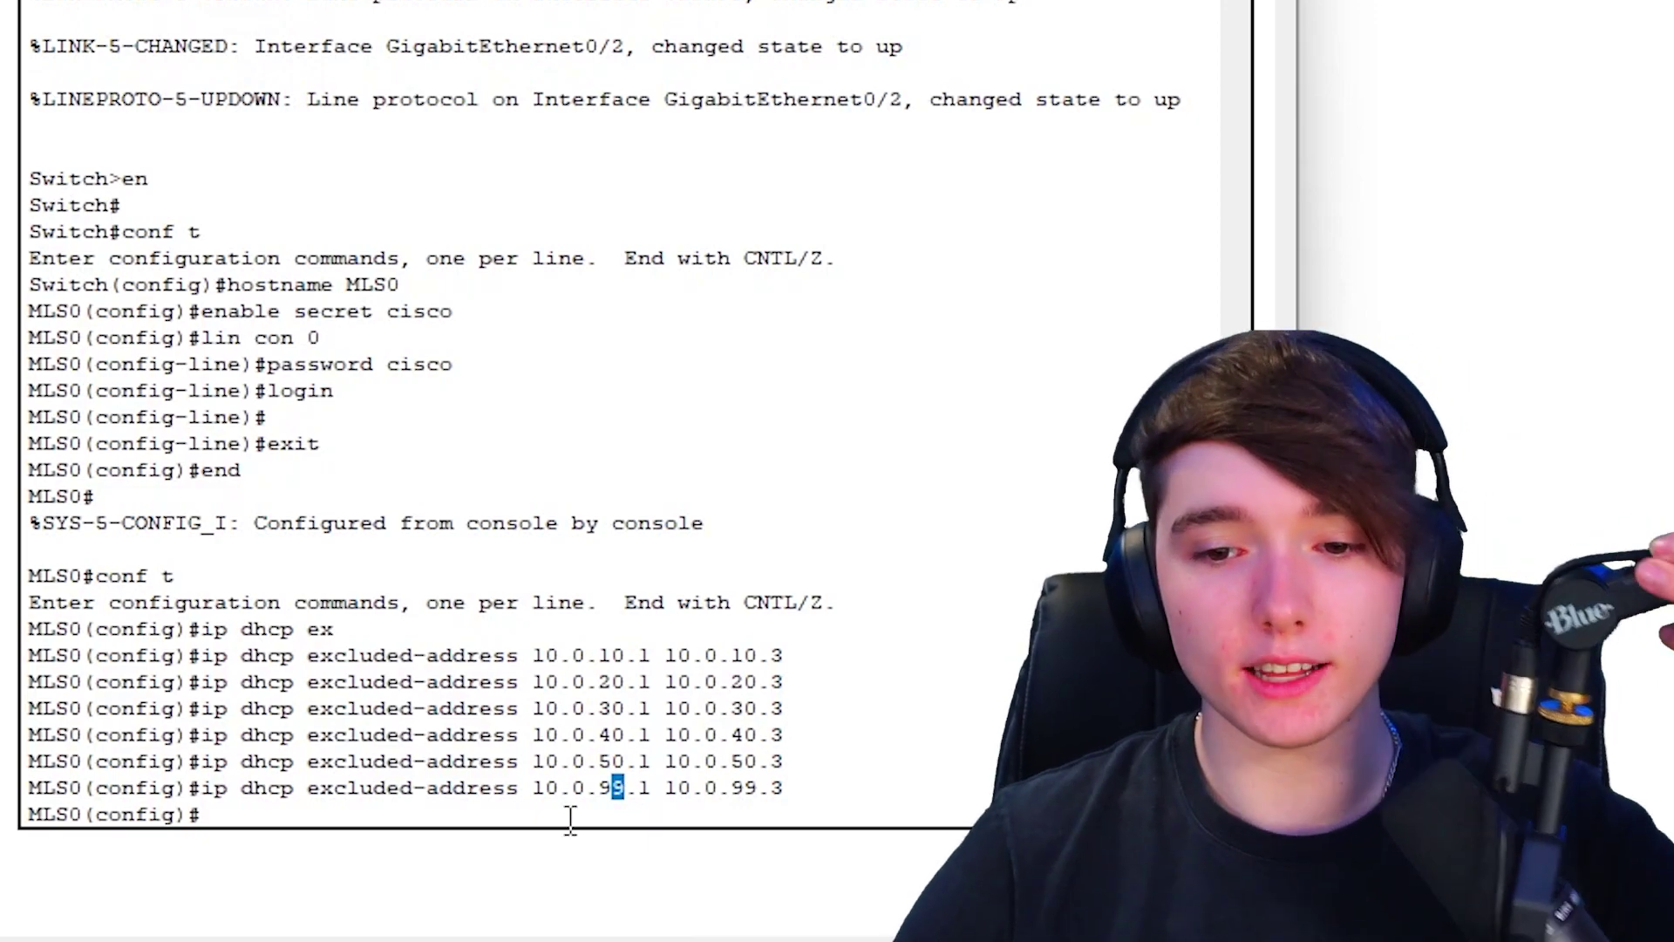
{"action": "left_click", "coordinate": [562, 809]}
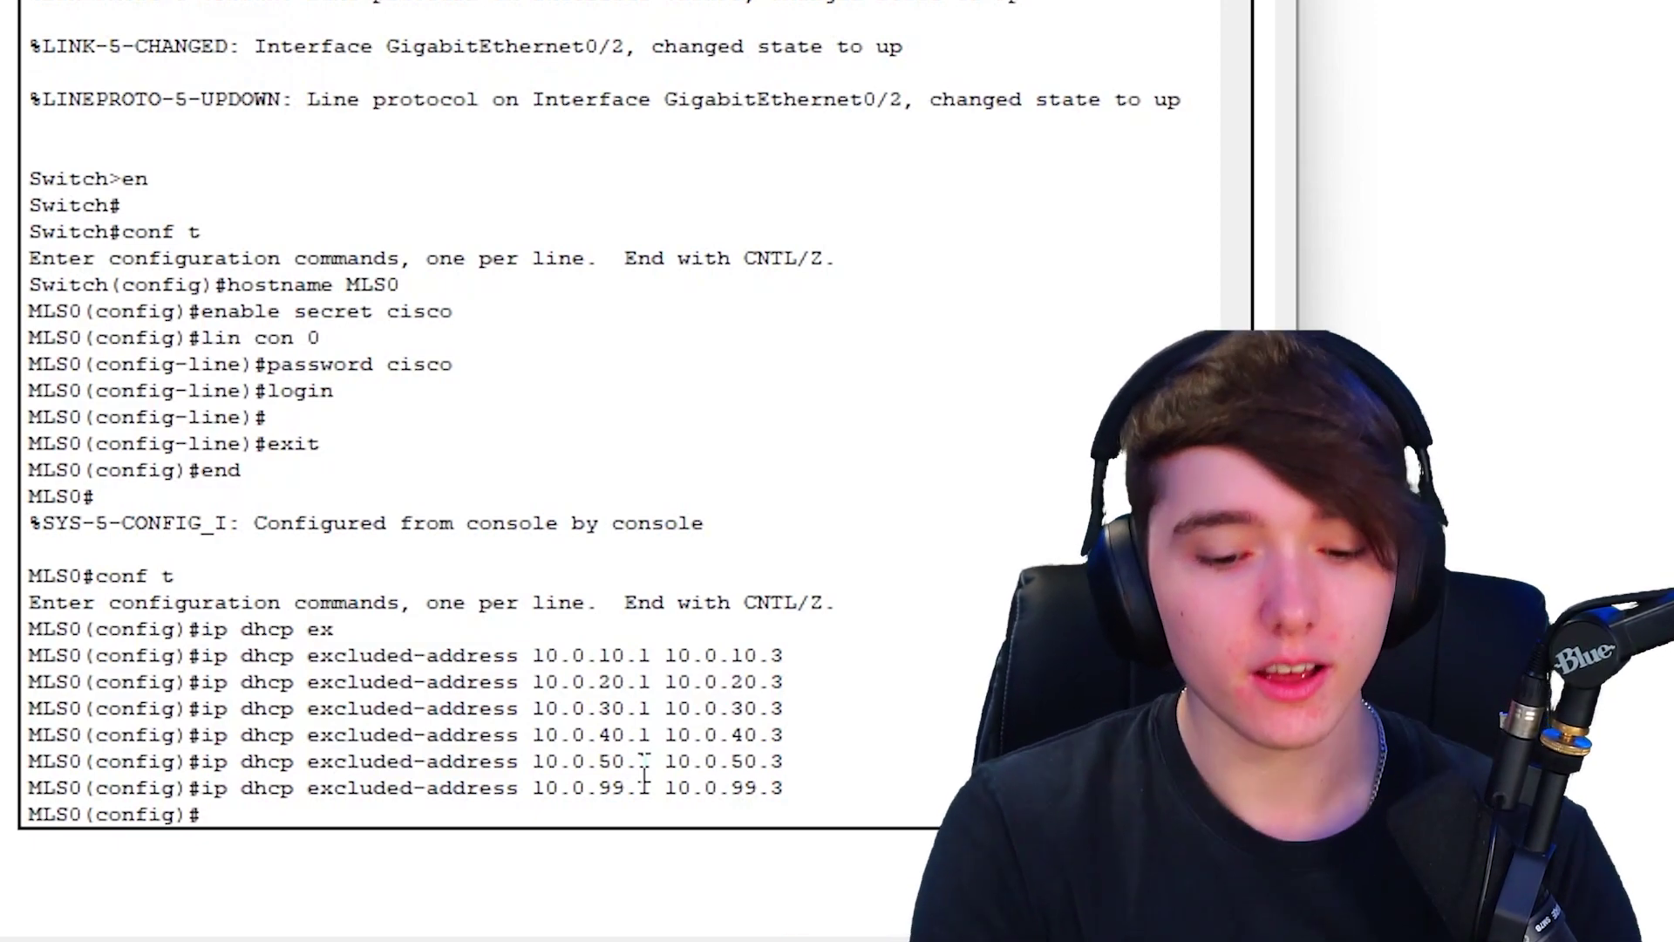
- Create the DHCP pool VLAN10 on MLS0 with ip dhcp pool
{"action": "type", "text": "ip dhcp"}
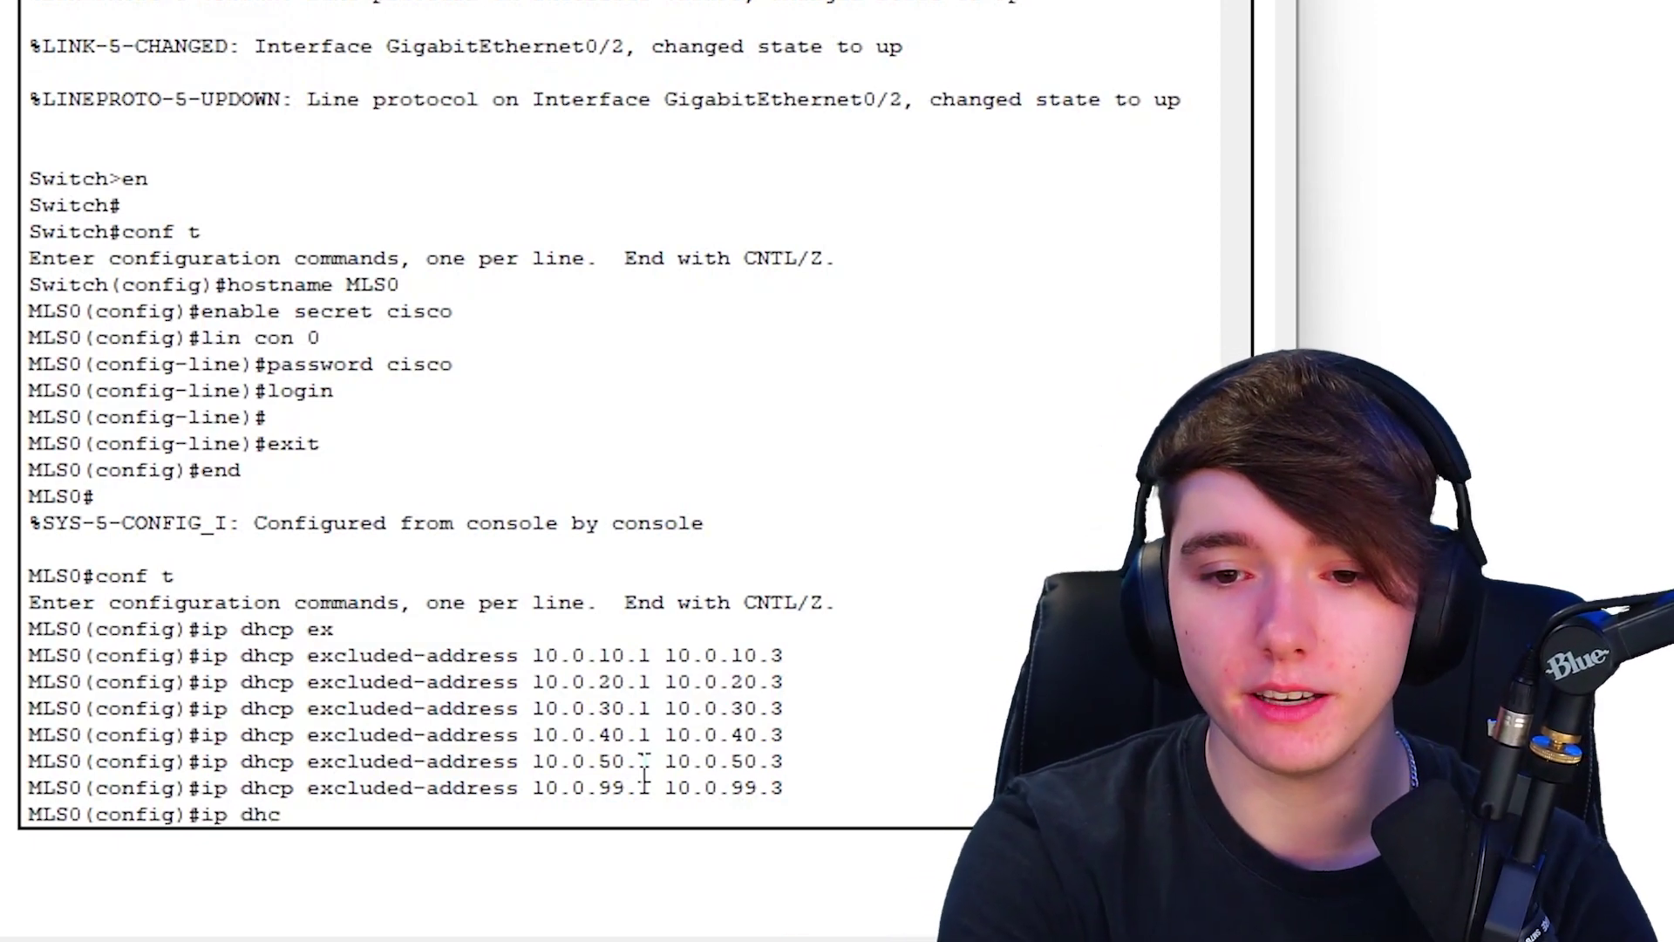
{"action": "key", "text": "Tab"}
{"action": "type", "text": "pool"}
{"action": "key", "text": "Tab"}
{"action": "type", "text": "?"}
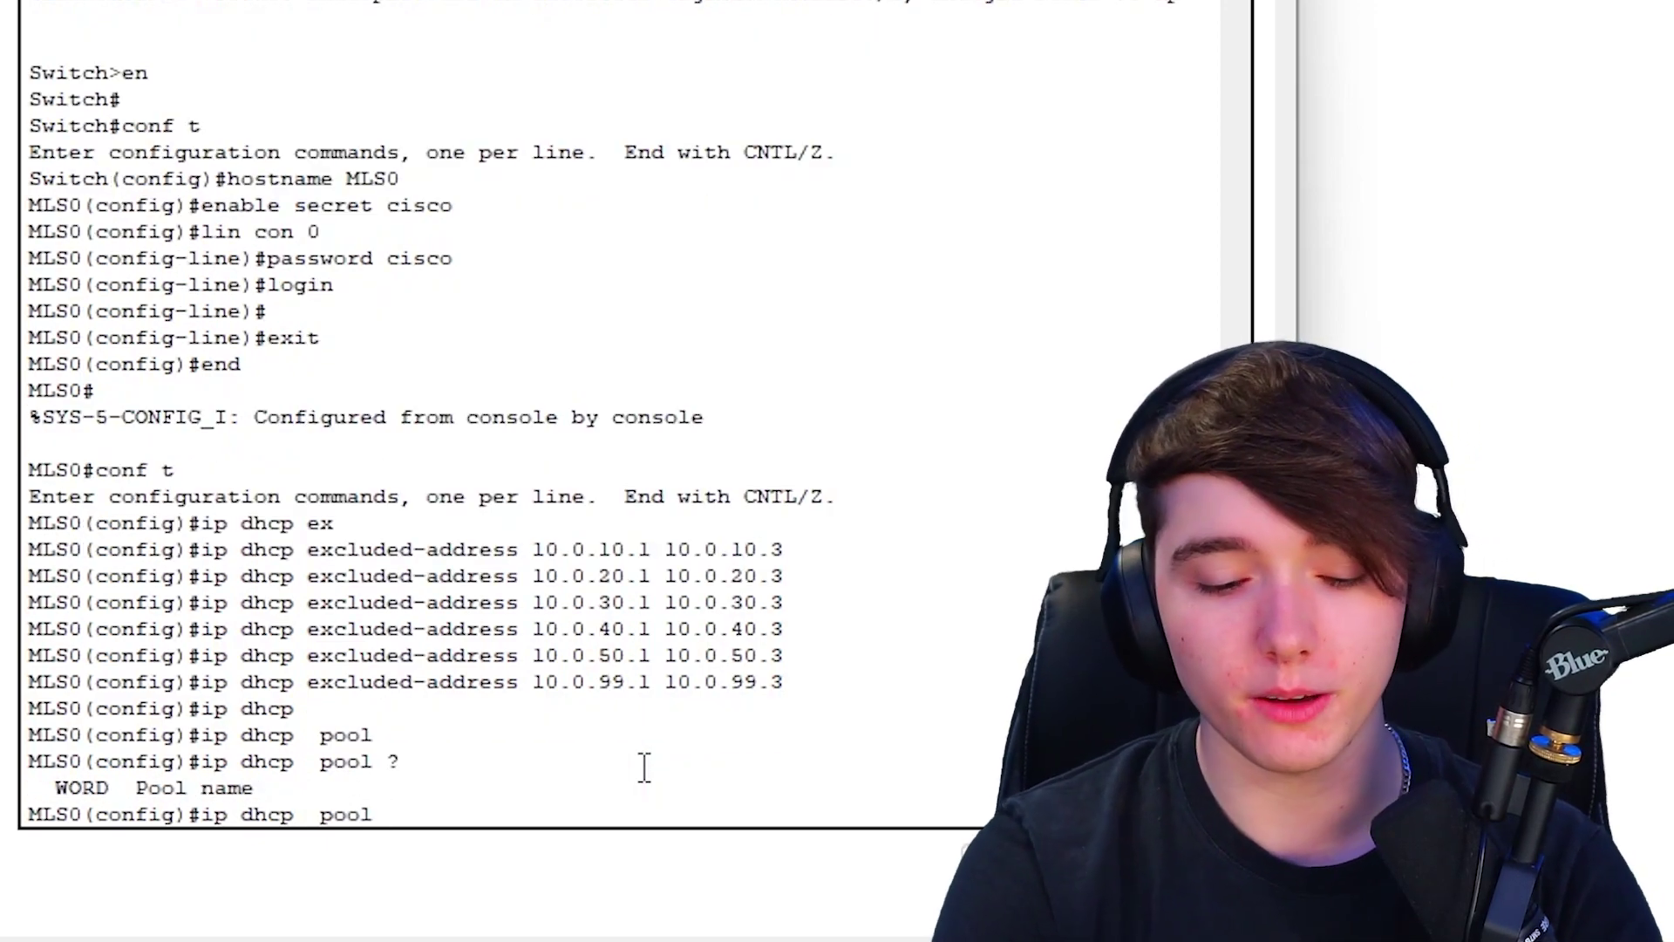
{"action": "type", "text": "VLAN10"}
{"action": "key", "text": "Return"}
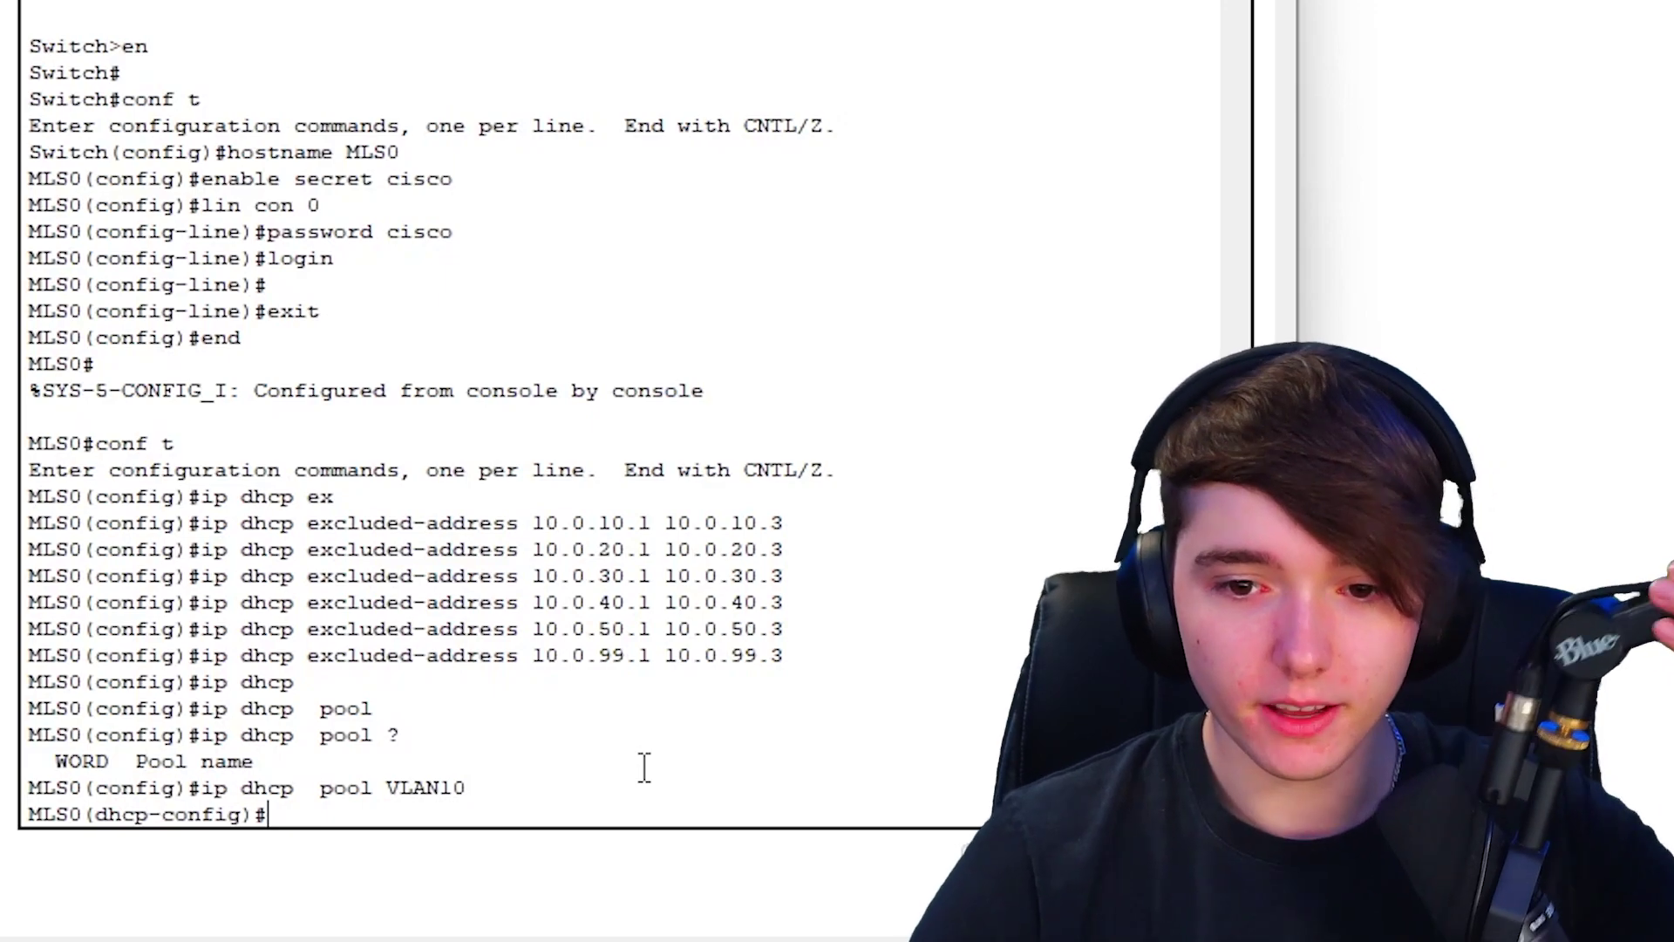
- Assign network 10.0.10.0 255.255.255.0 to the VLAN10 pool, correcting a mistyped mask
{"action": "left_click_drag", "start_coordinate": [70, 815], "coordinate": [254, 816]}
{"action": "left_click", "coordinate": [295, 816]}
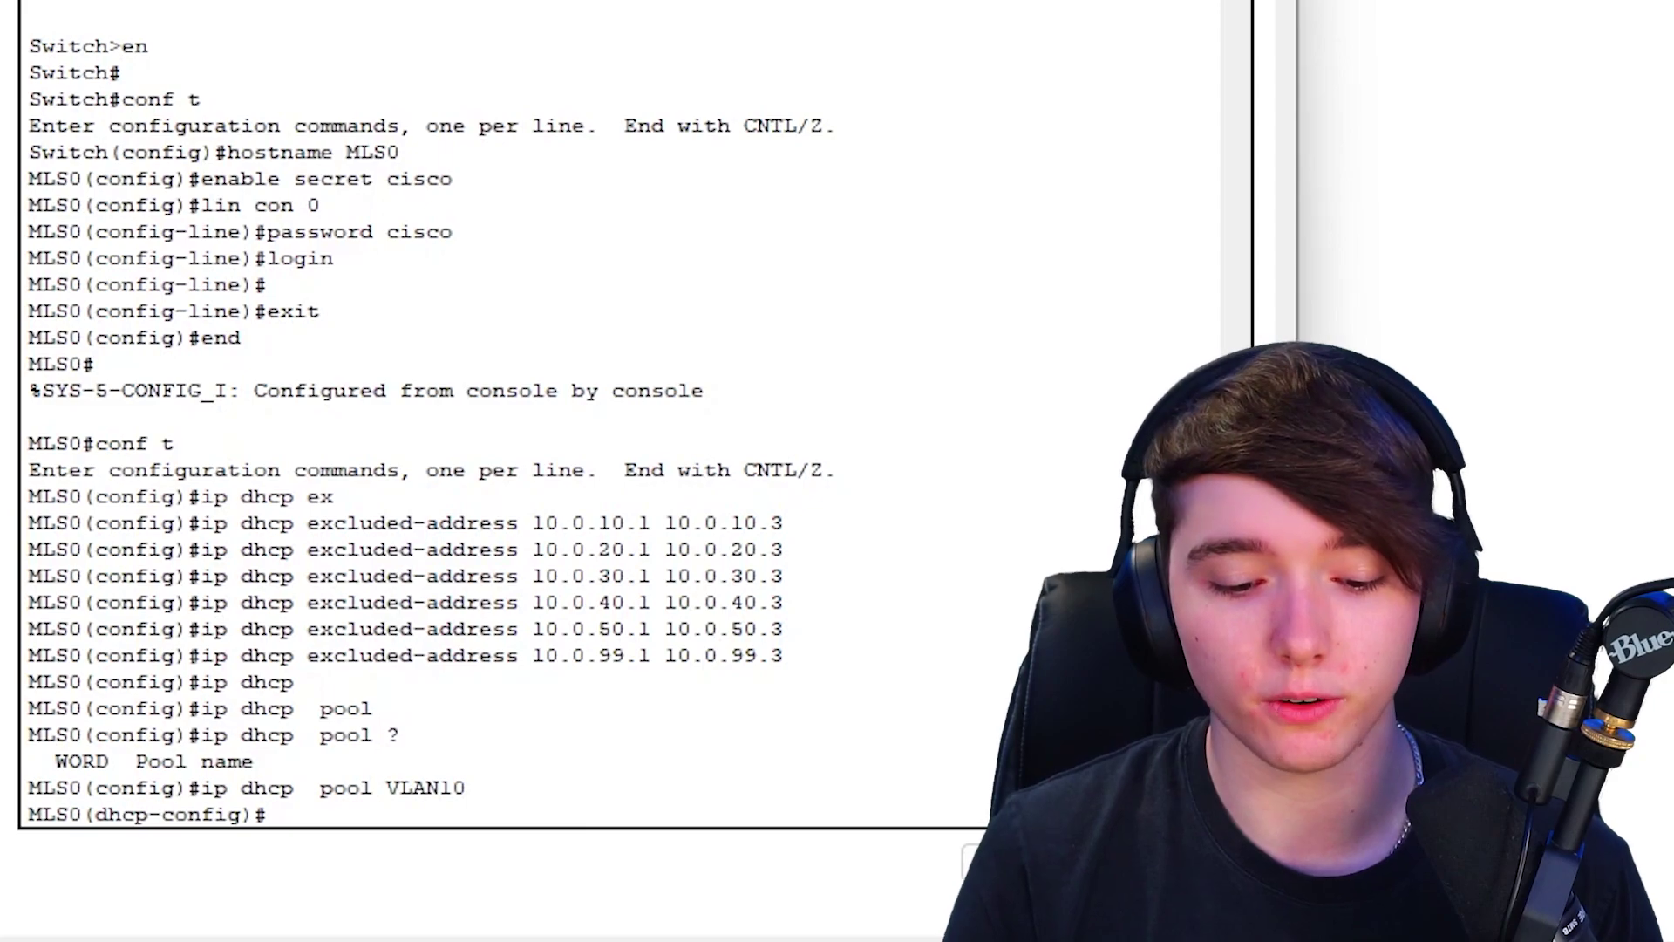
{"action": "type", "text": "network "}
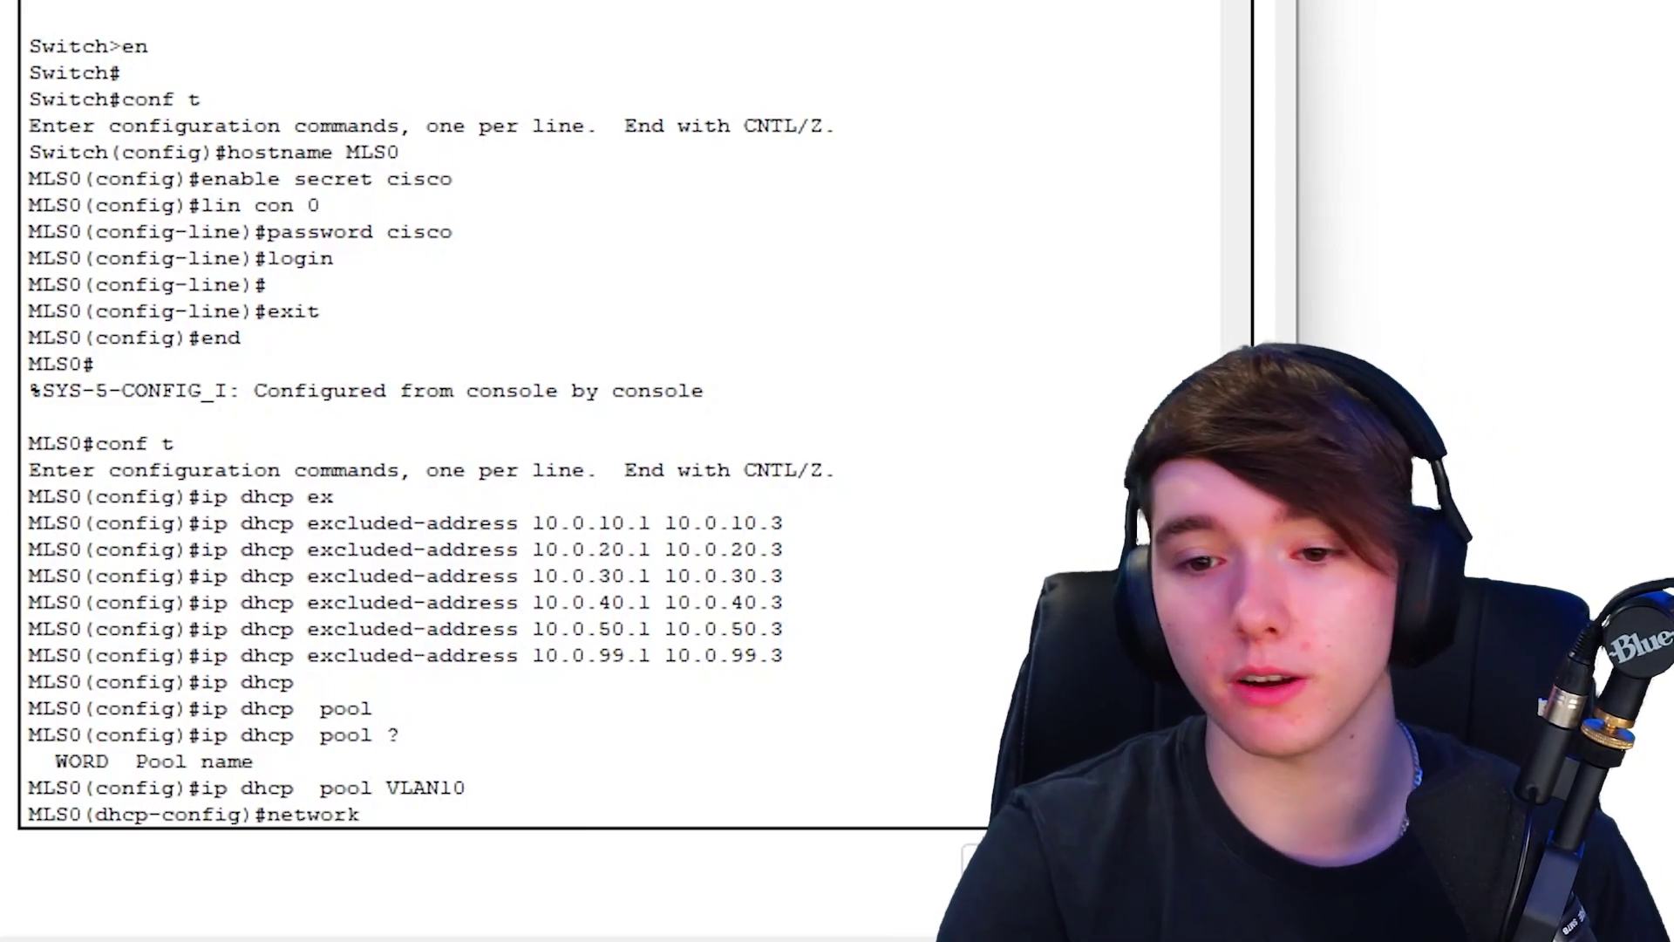
{"action": "type", "text": "?"}
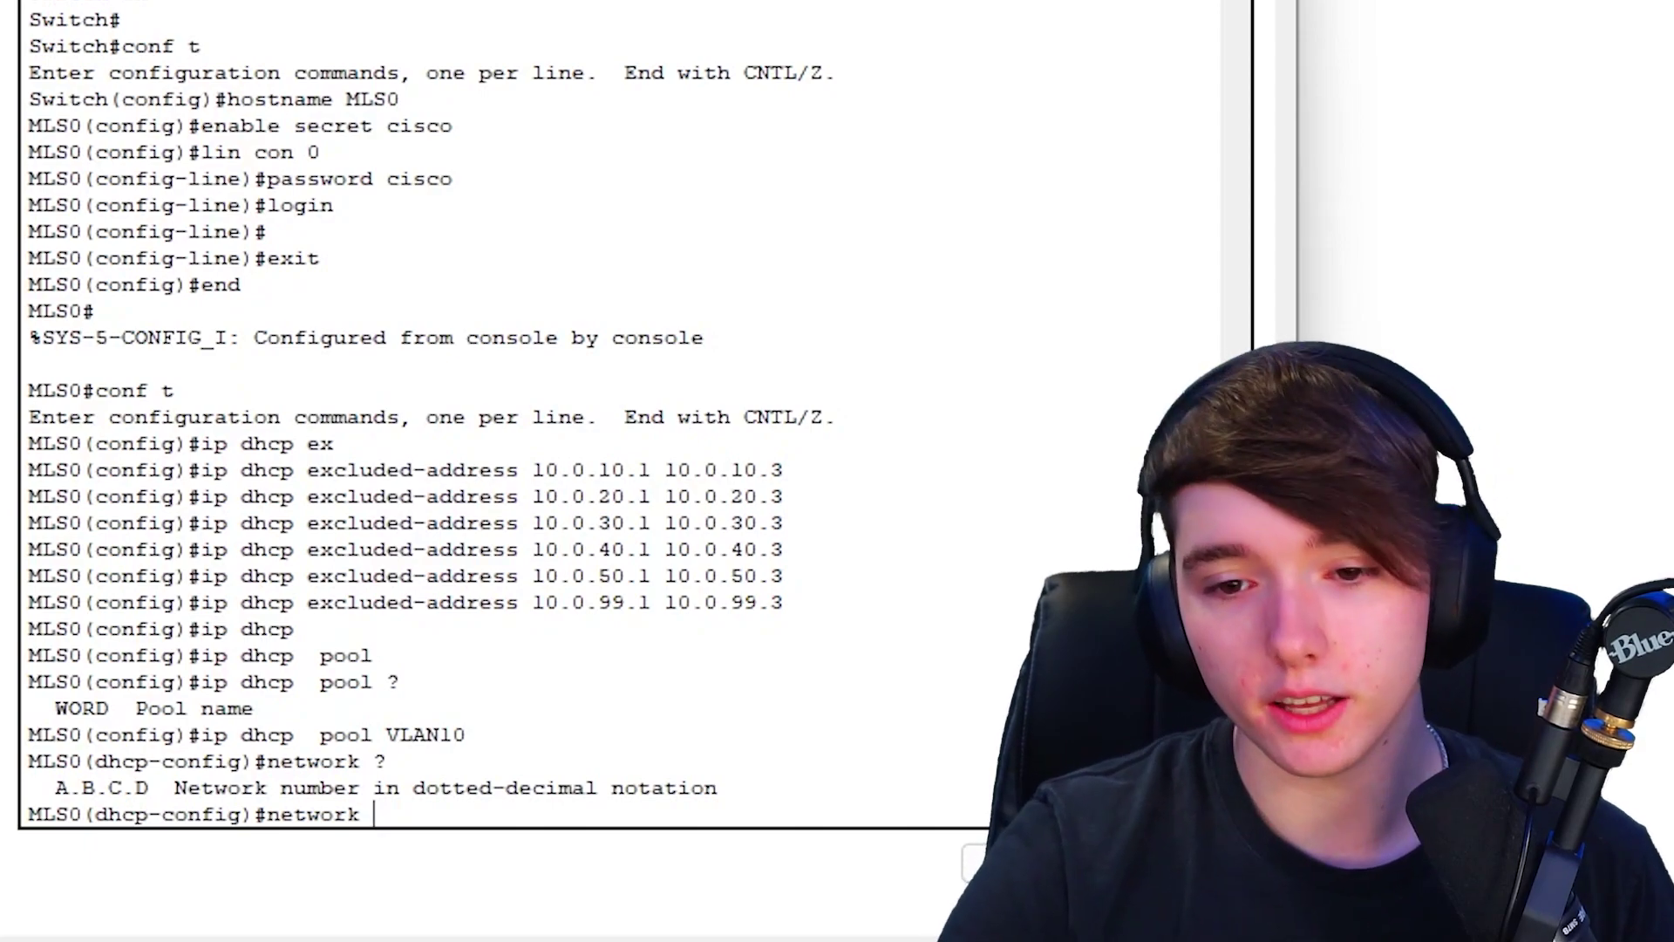
{"action": "type", "text": "10"}
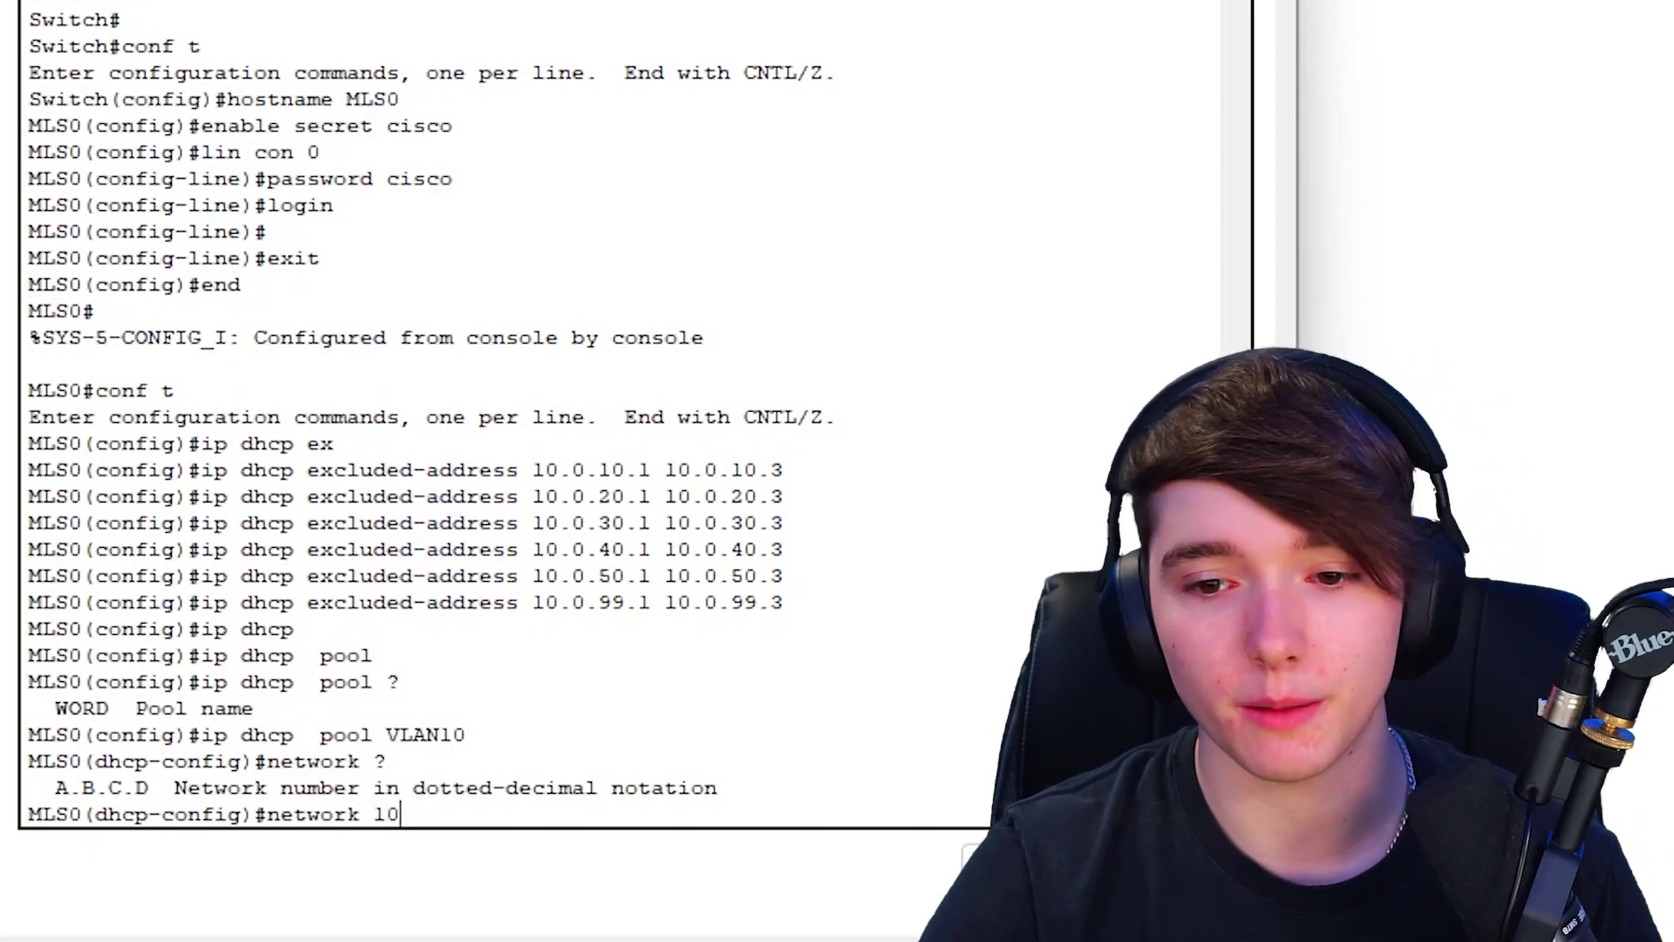
{"action": "type", "text": ".0.10.0"}
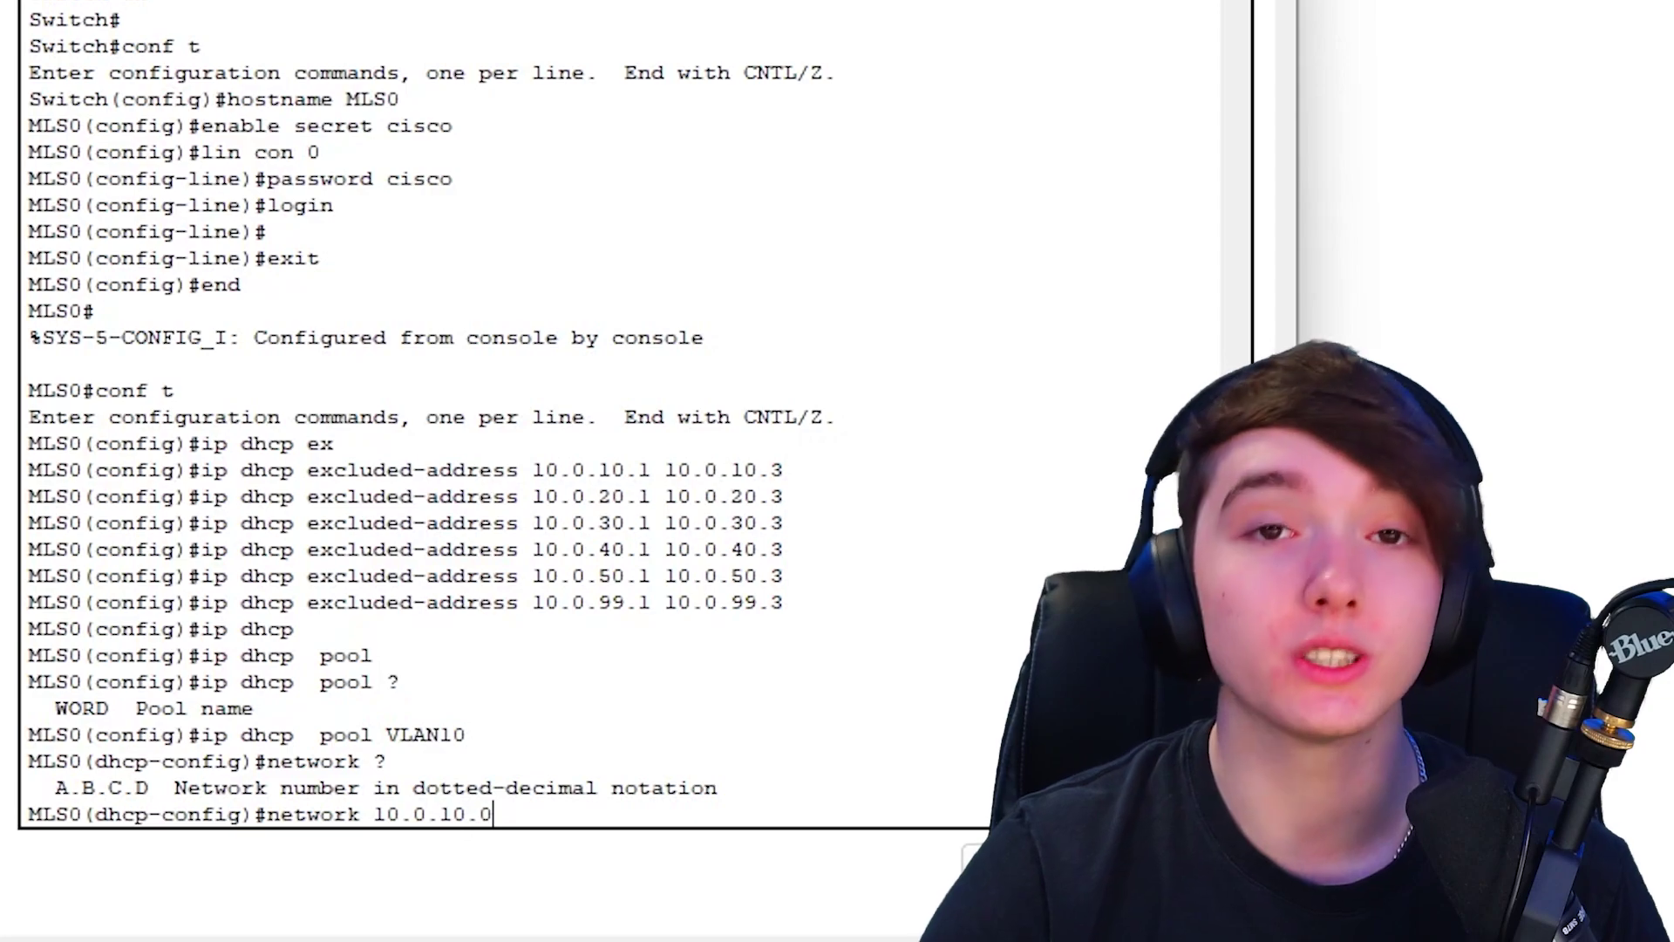
{"action": "type", "text": " ?"}
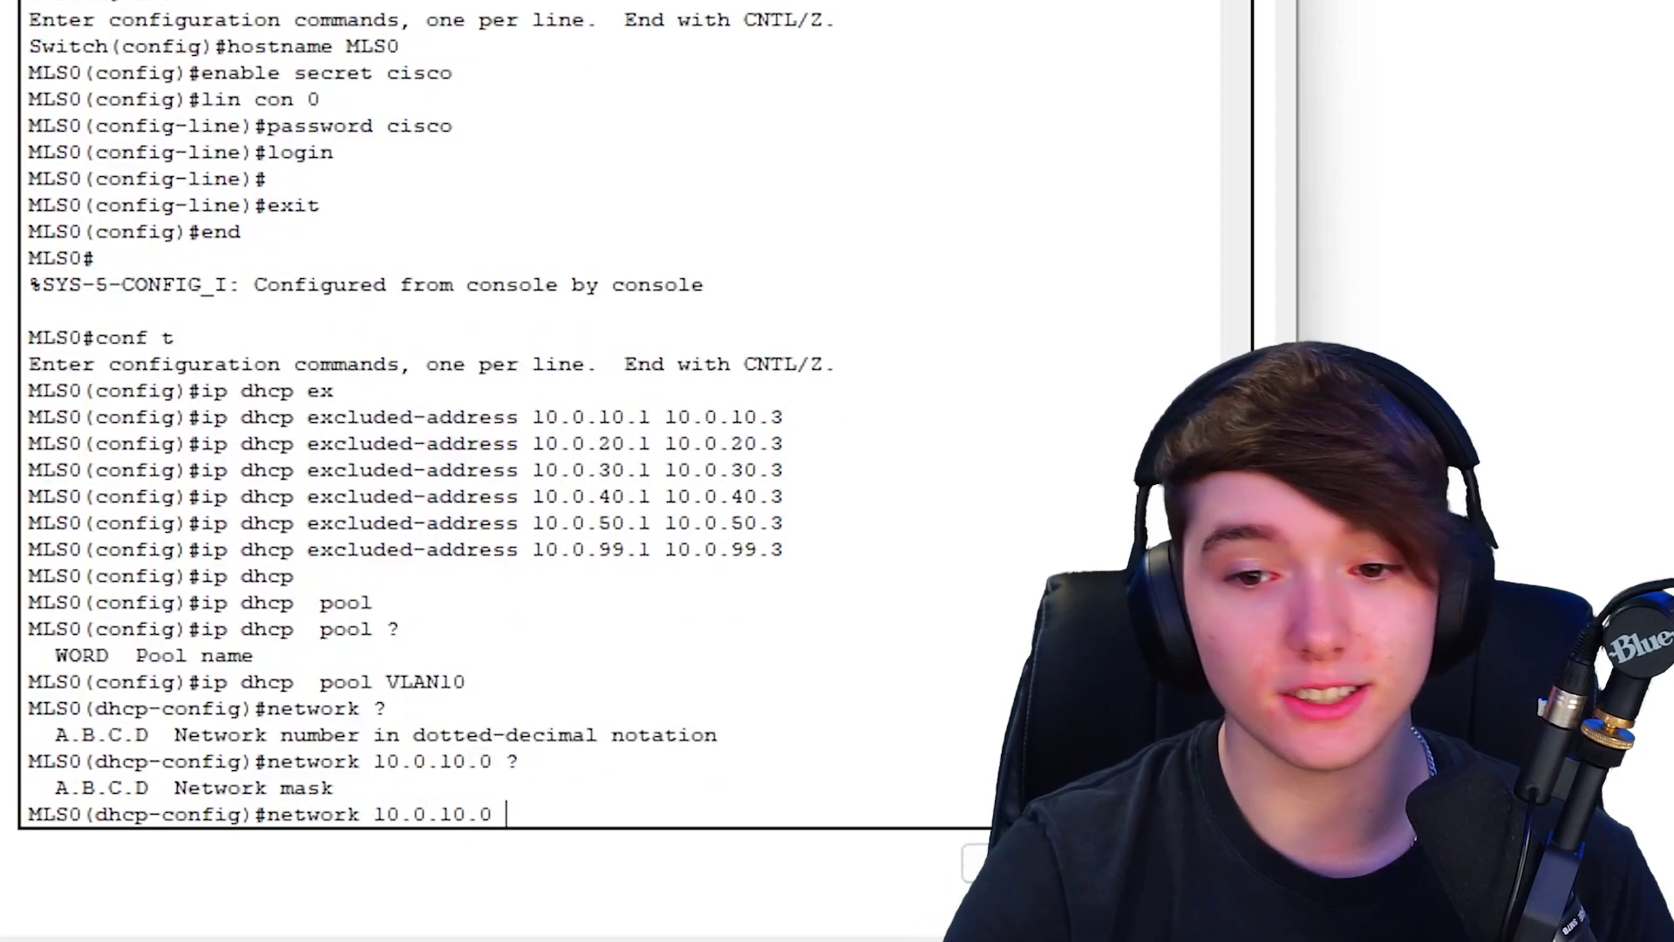
{"action": "type", "text": "255.2"}
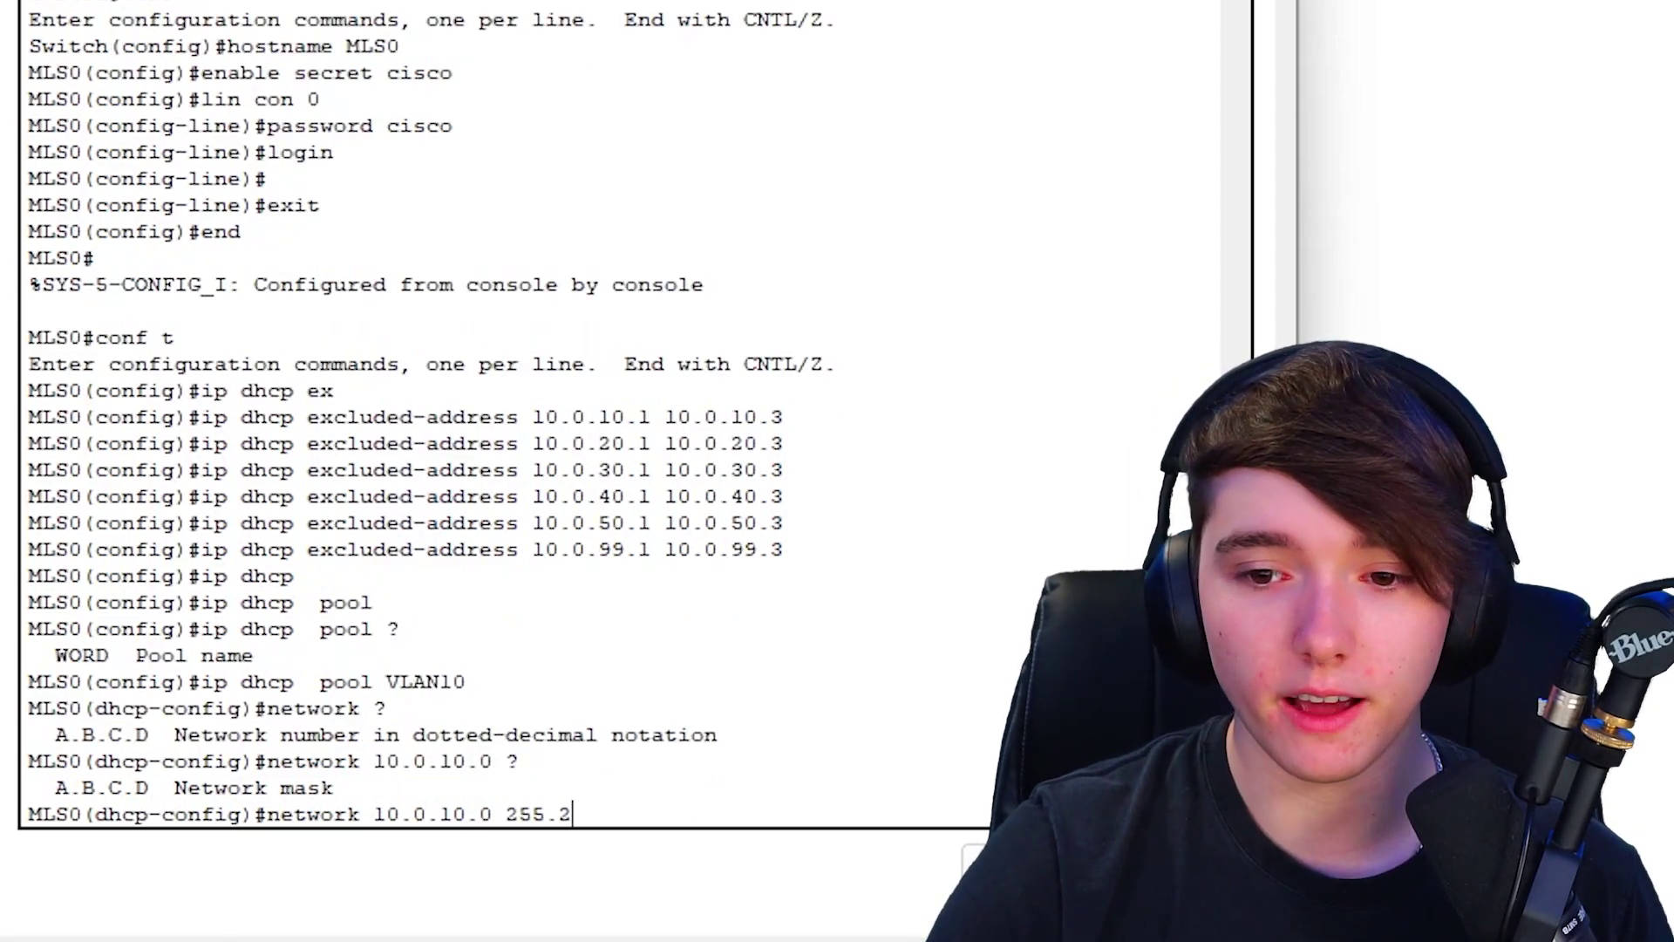
{"action": "type", "text": "55.225"}
{"action": "key", "text": "BackSpace"}
{"action": "key", "text": "BackSpace"}
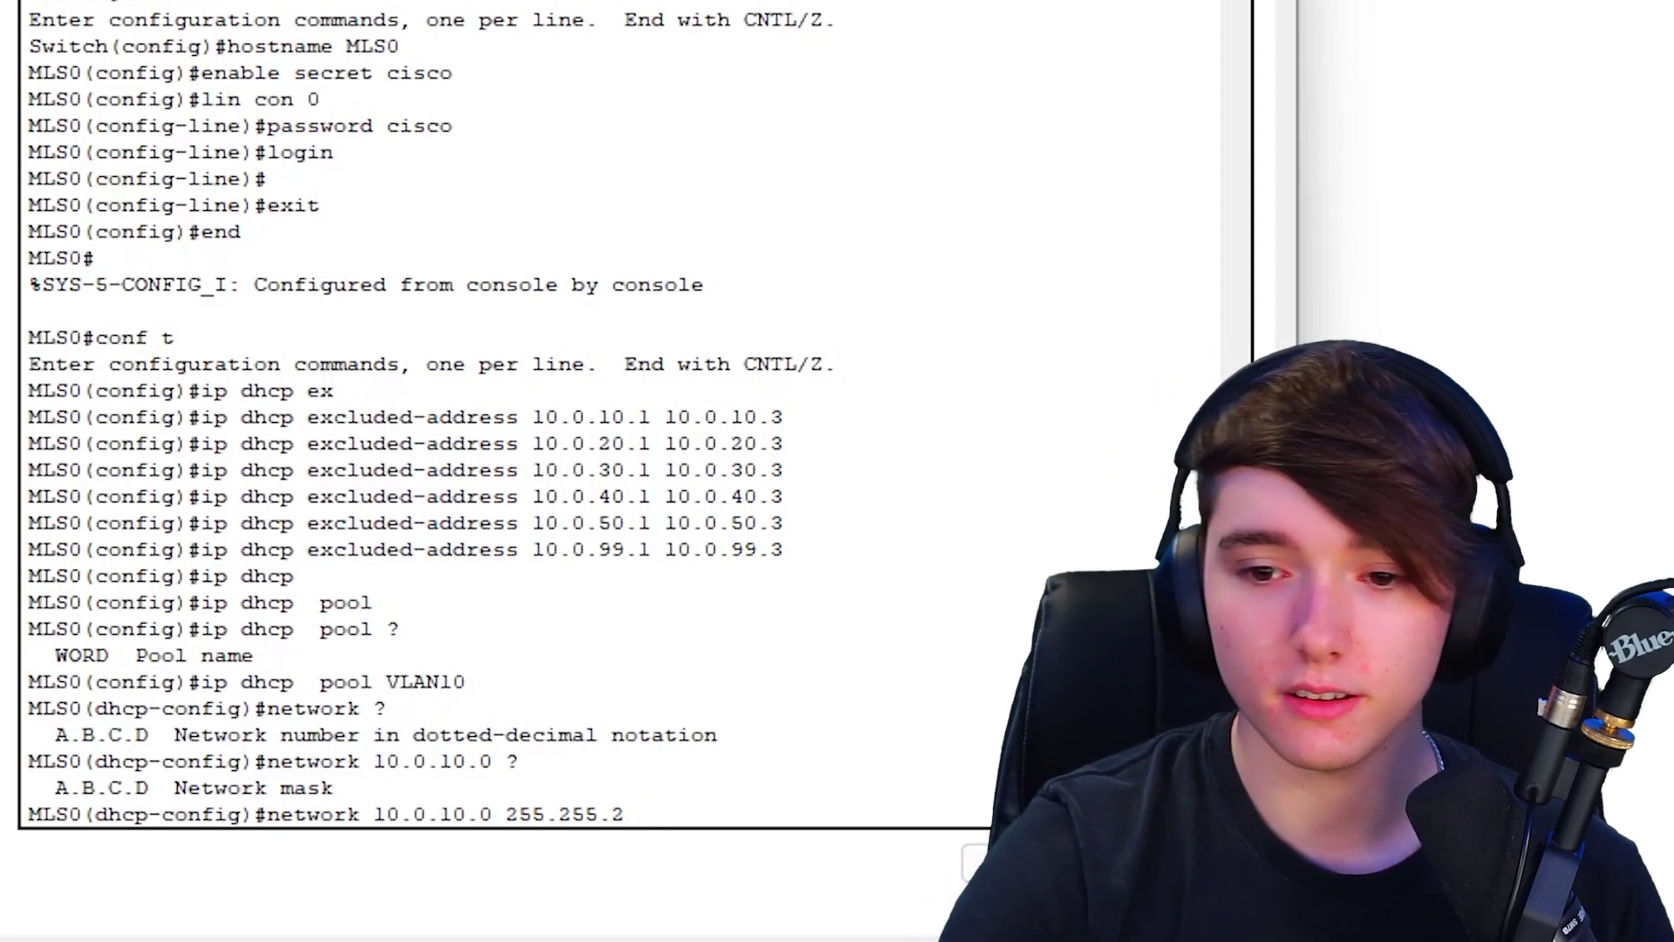
{"action": "type", "text": "55.0 ?"}
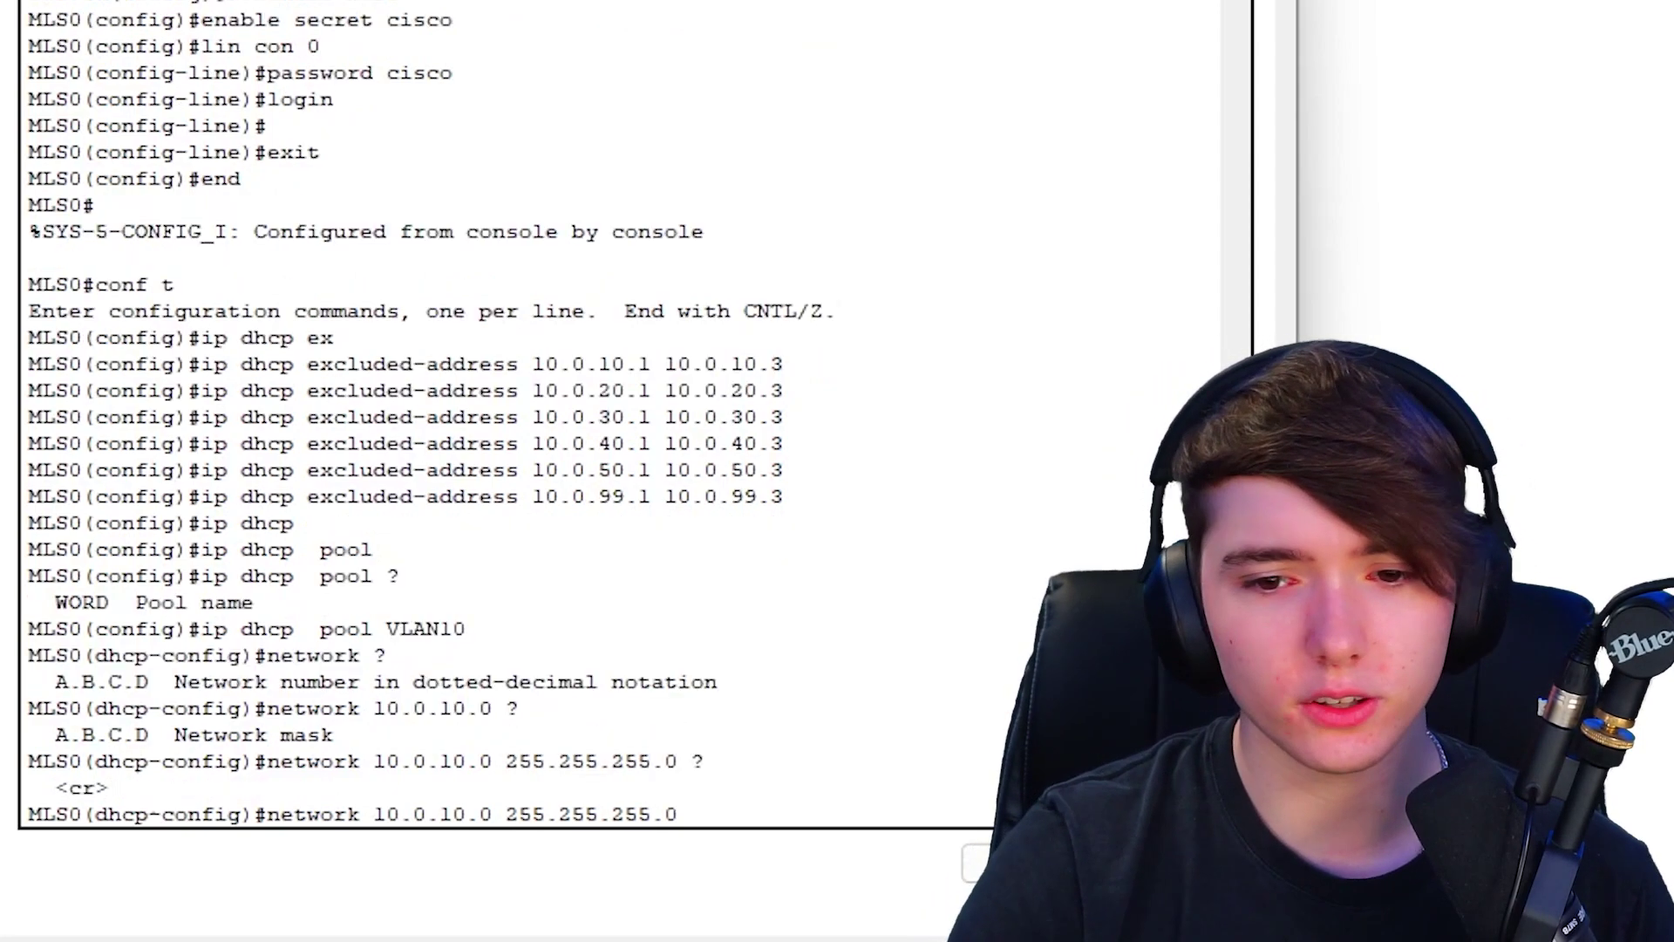
{"action": "key", "text": "Return"}
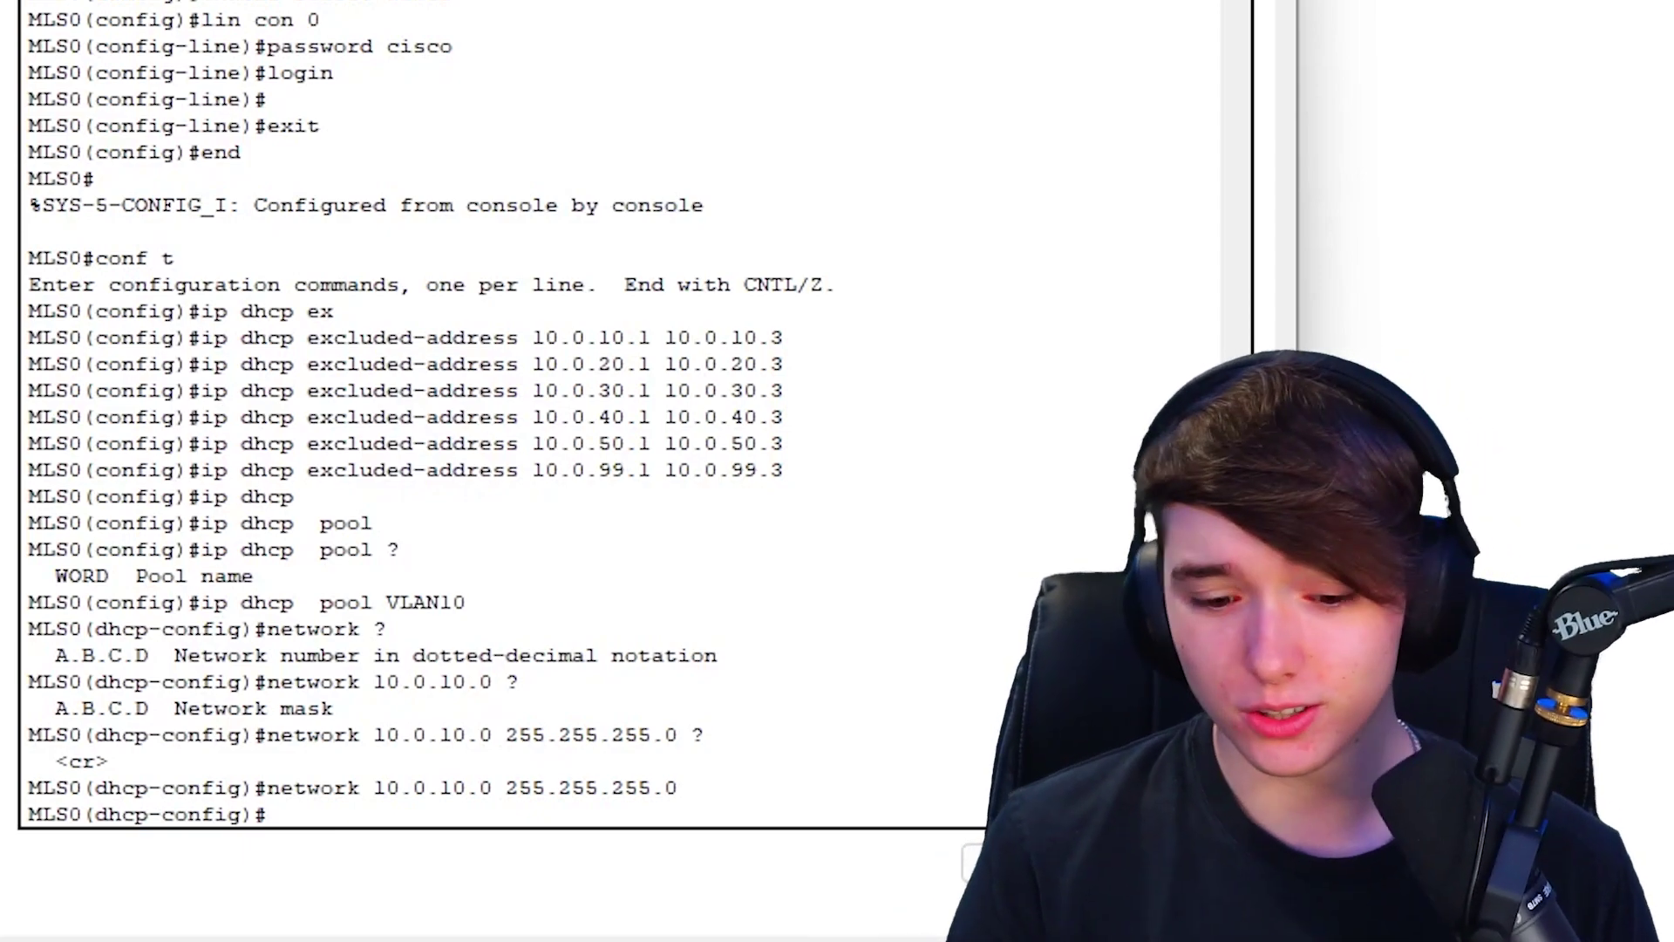
- Set the VLAN10 pool's default router to 10.0.10.1
{"action": "type", "text": "def"}
{"action": "key", "text": "Tab"}
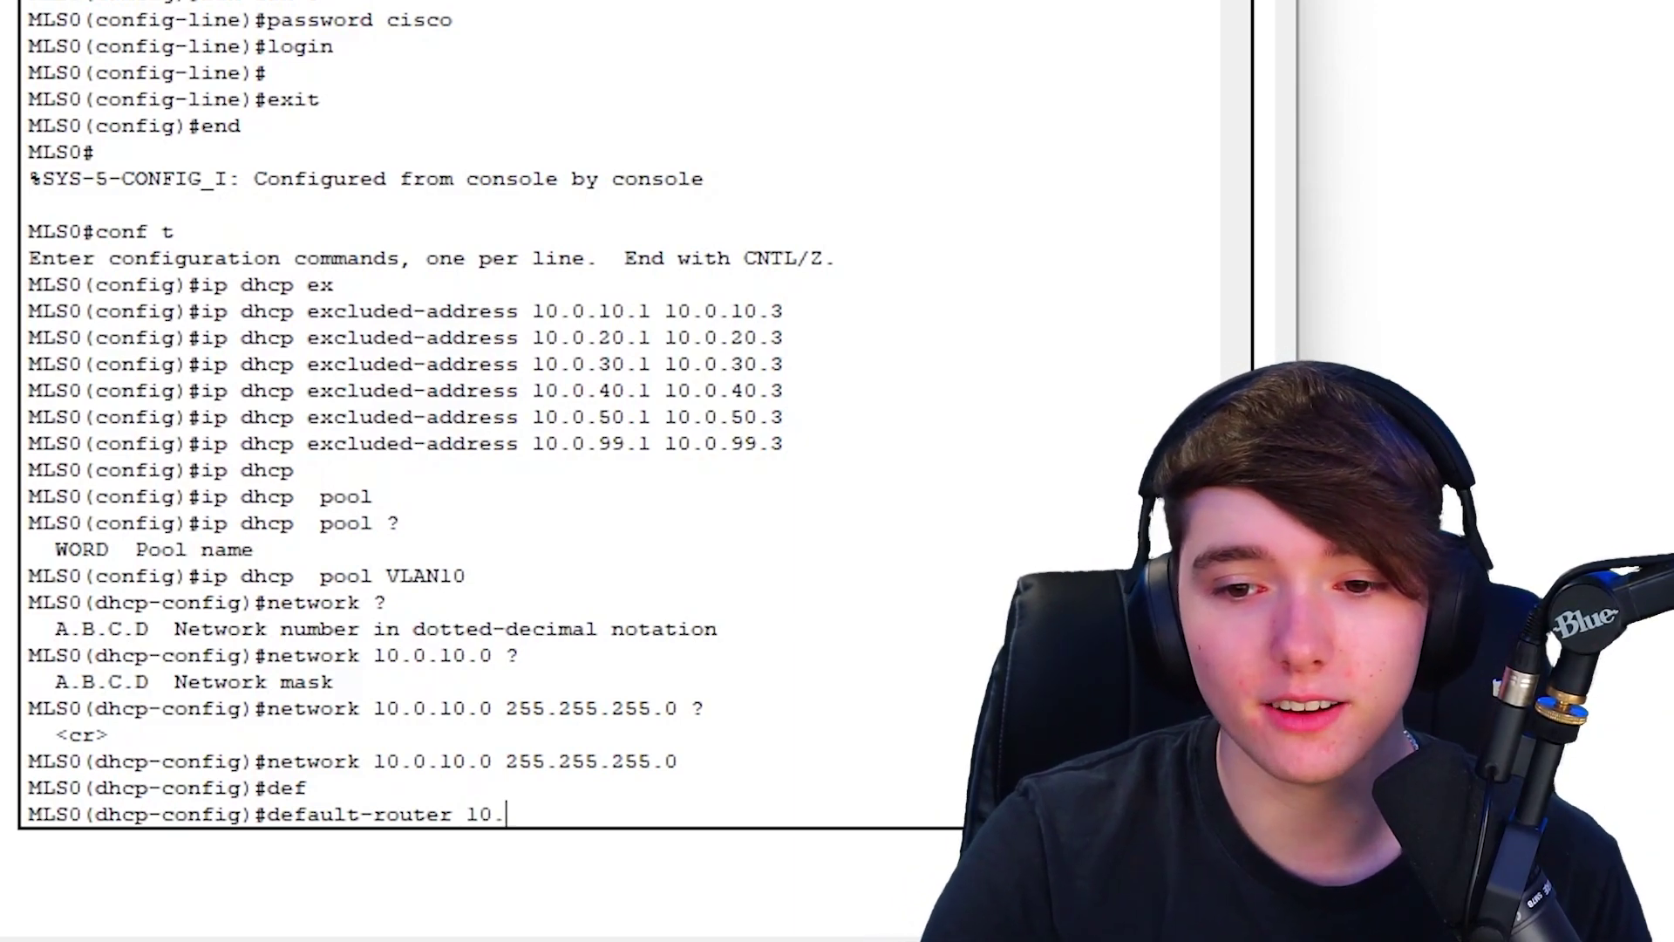
{"action": "key", "text": "Return"}
{"action": "key", "text": "Up"}
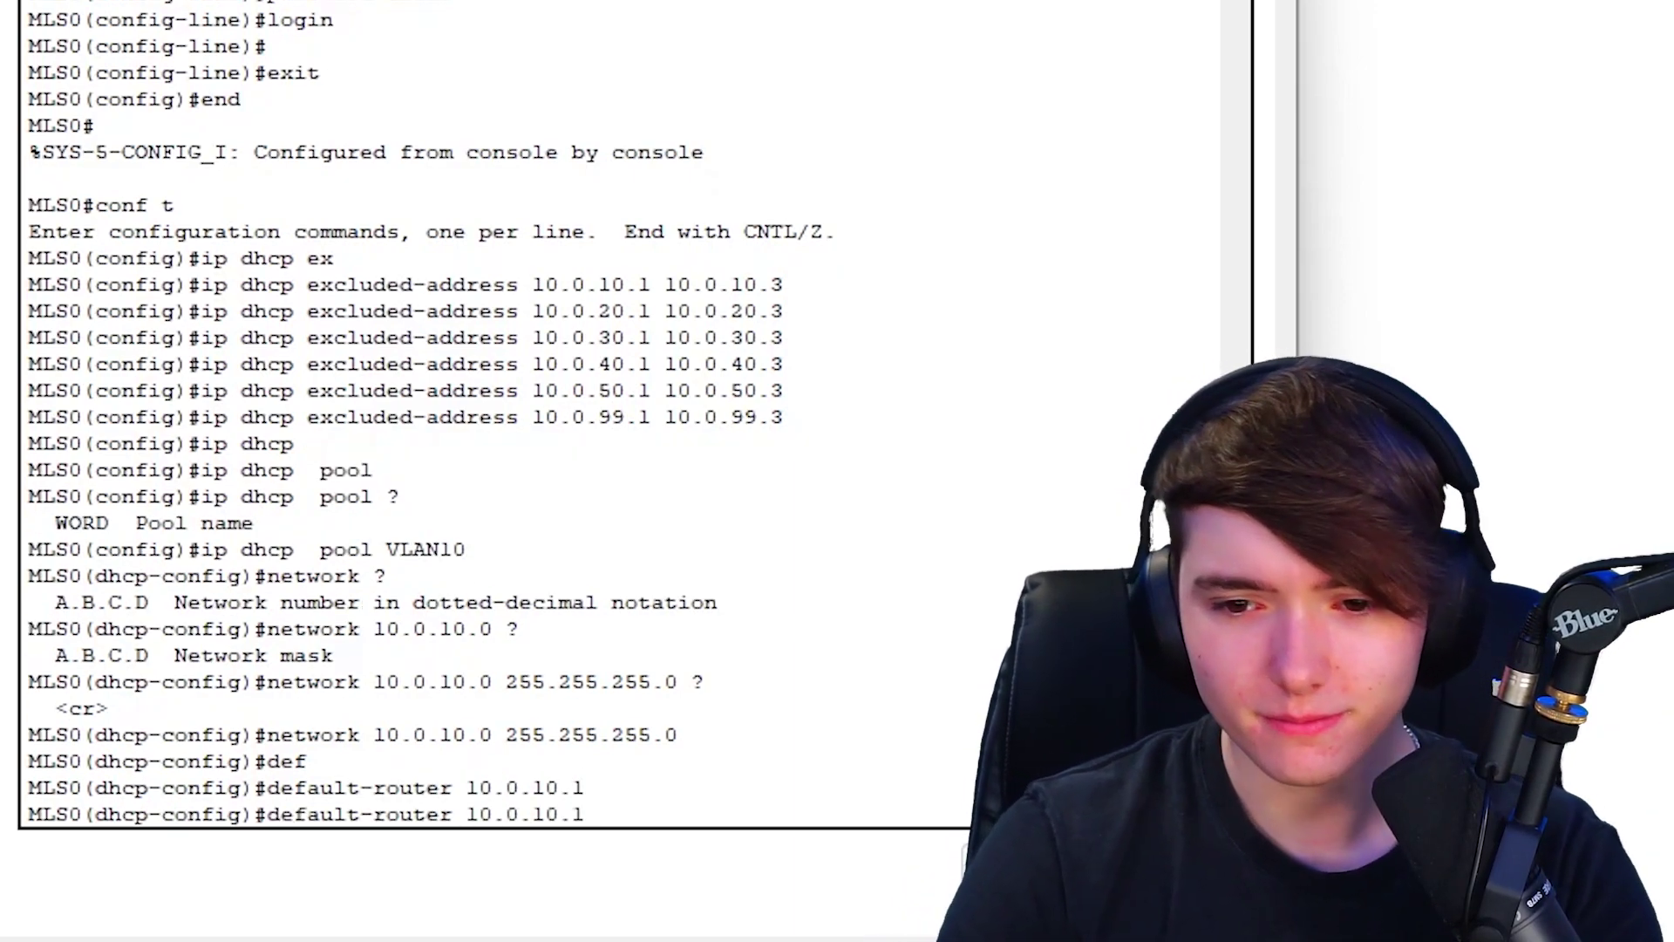
{"action": "key", "text": "Down"}
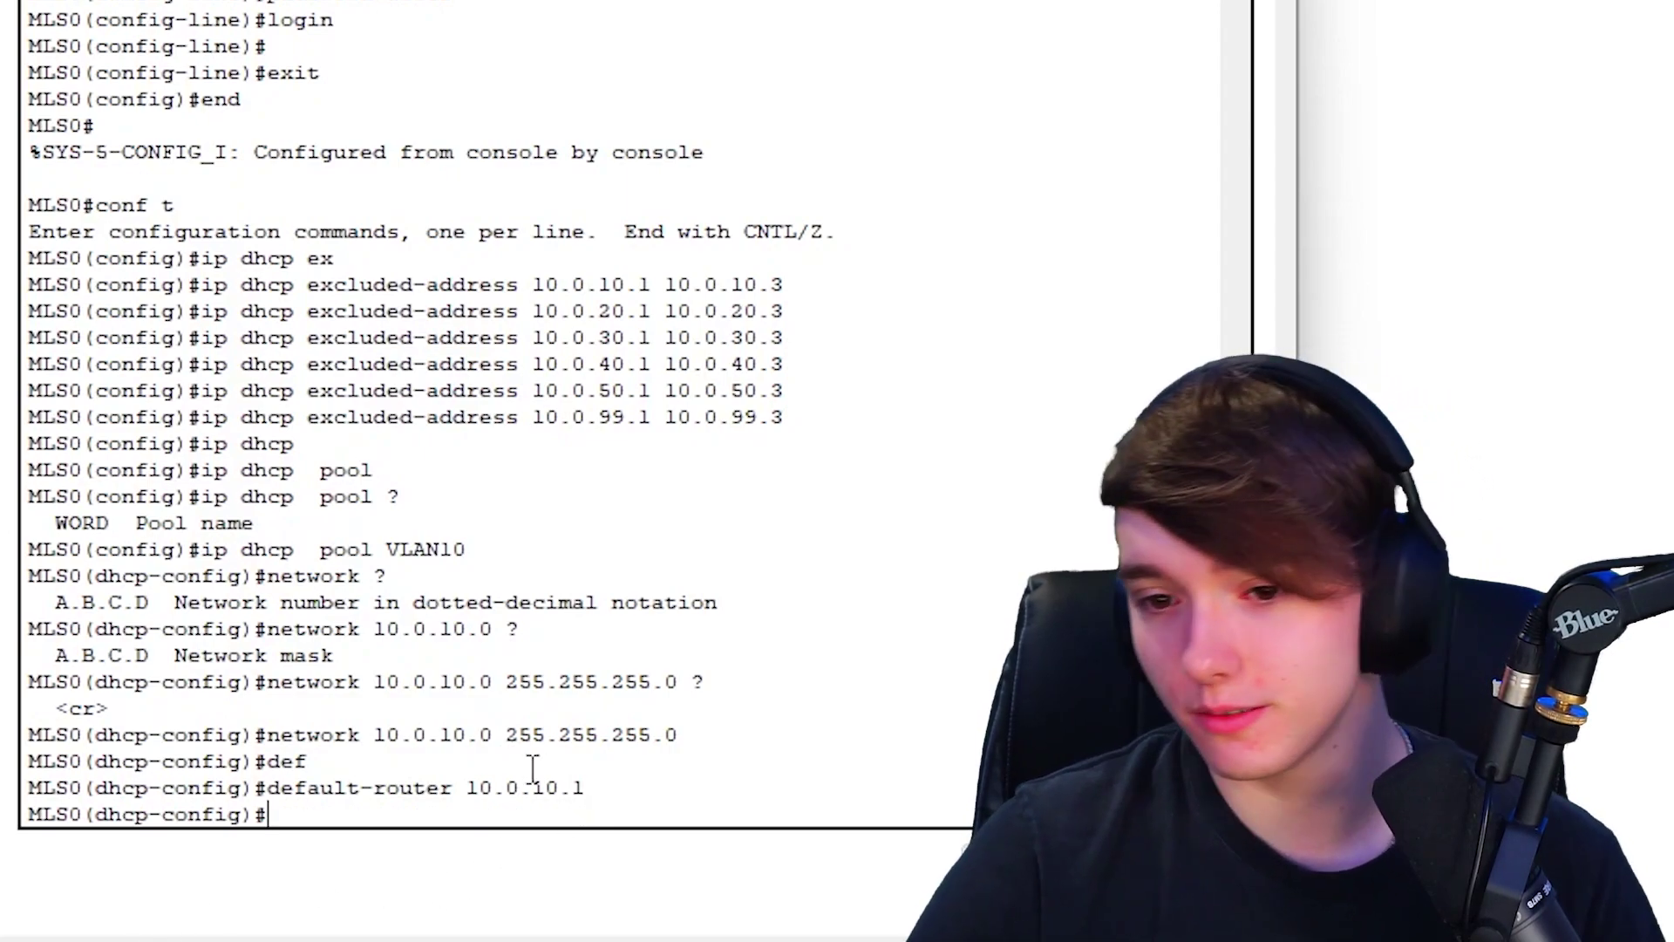
{"action": "left_click_drag", "start_coordinate": [587, 793], "coordinate": [262, 814]}
{"action": "left_click", "coordinate": [346, 816]}
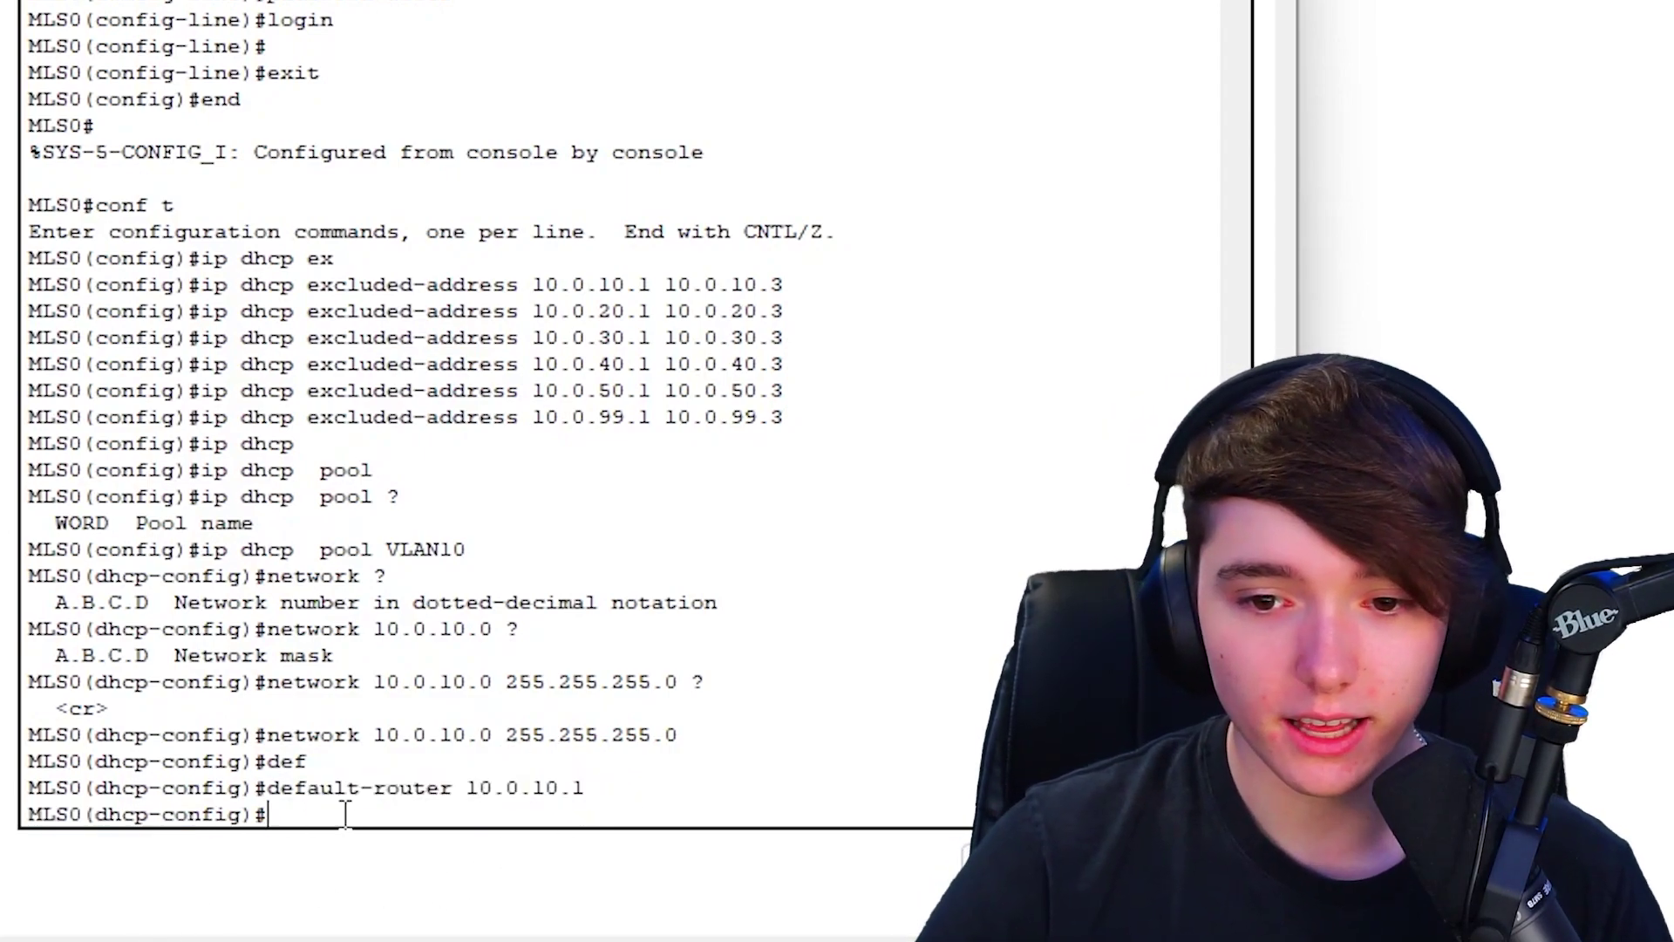
- Add DNS server 8.8.8.8 and the domain name to the VLAN10 pool
{"action": "type", "text": "d"}
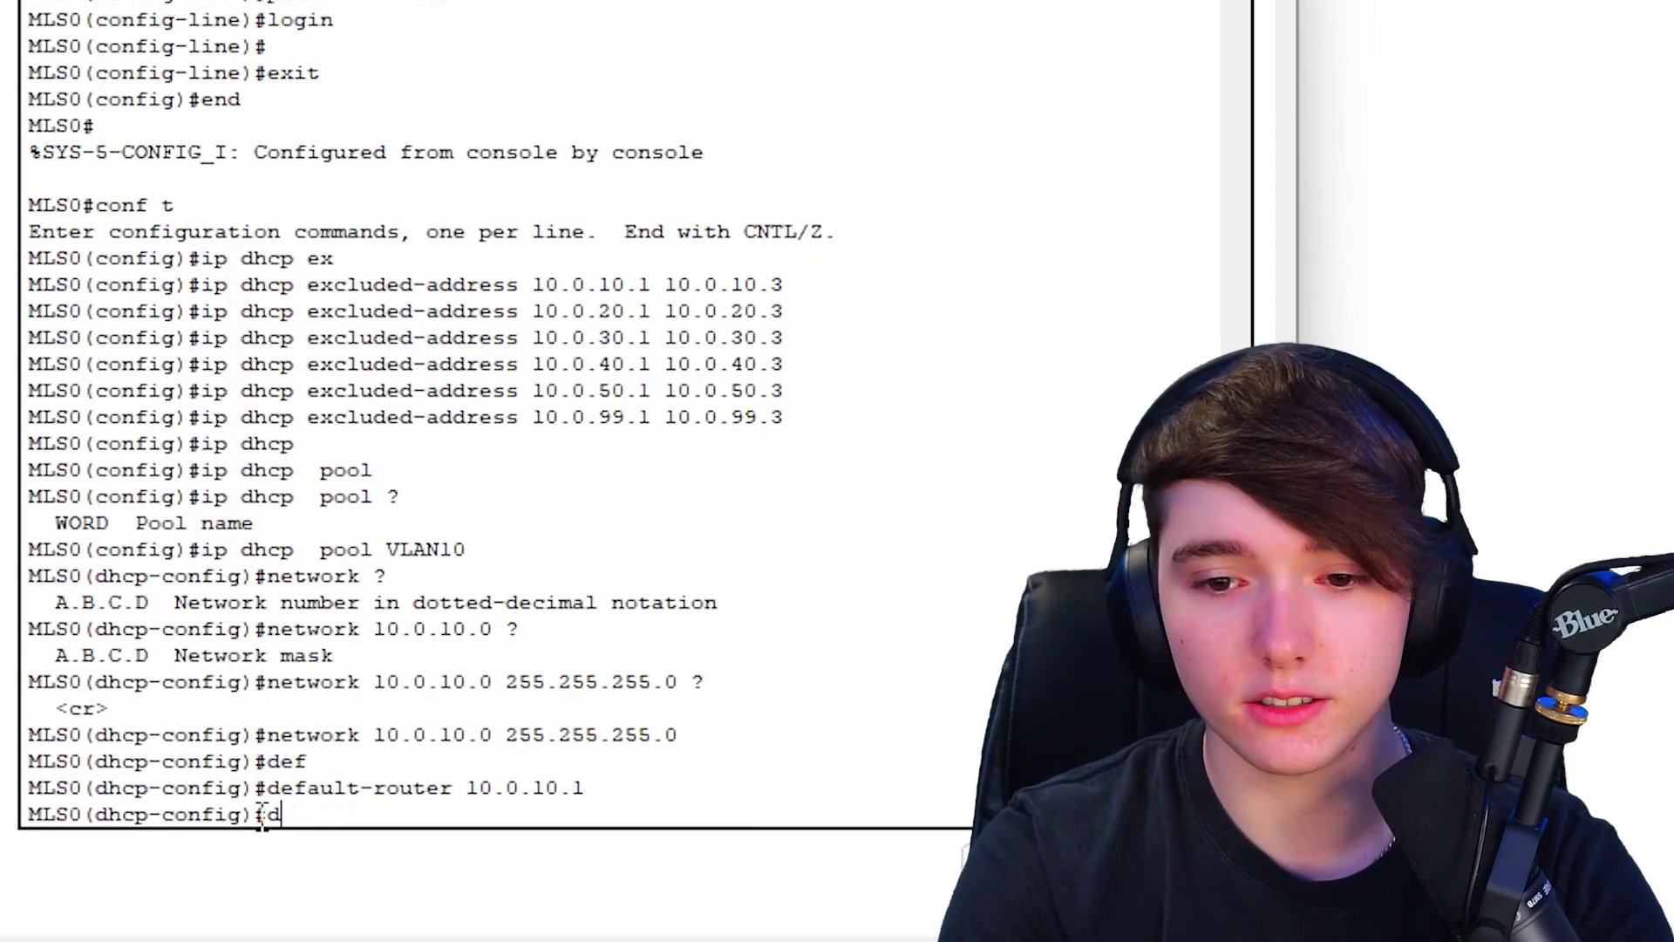
{"action": "type", "text": "ns"}
{"action": "key", "text": "Tab"}
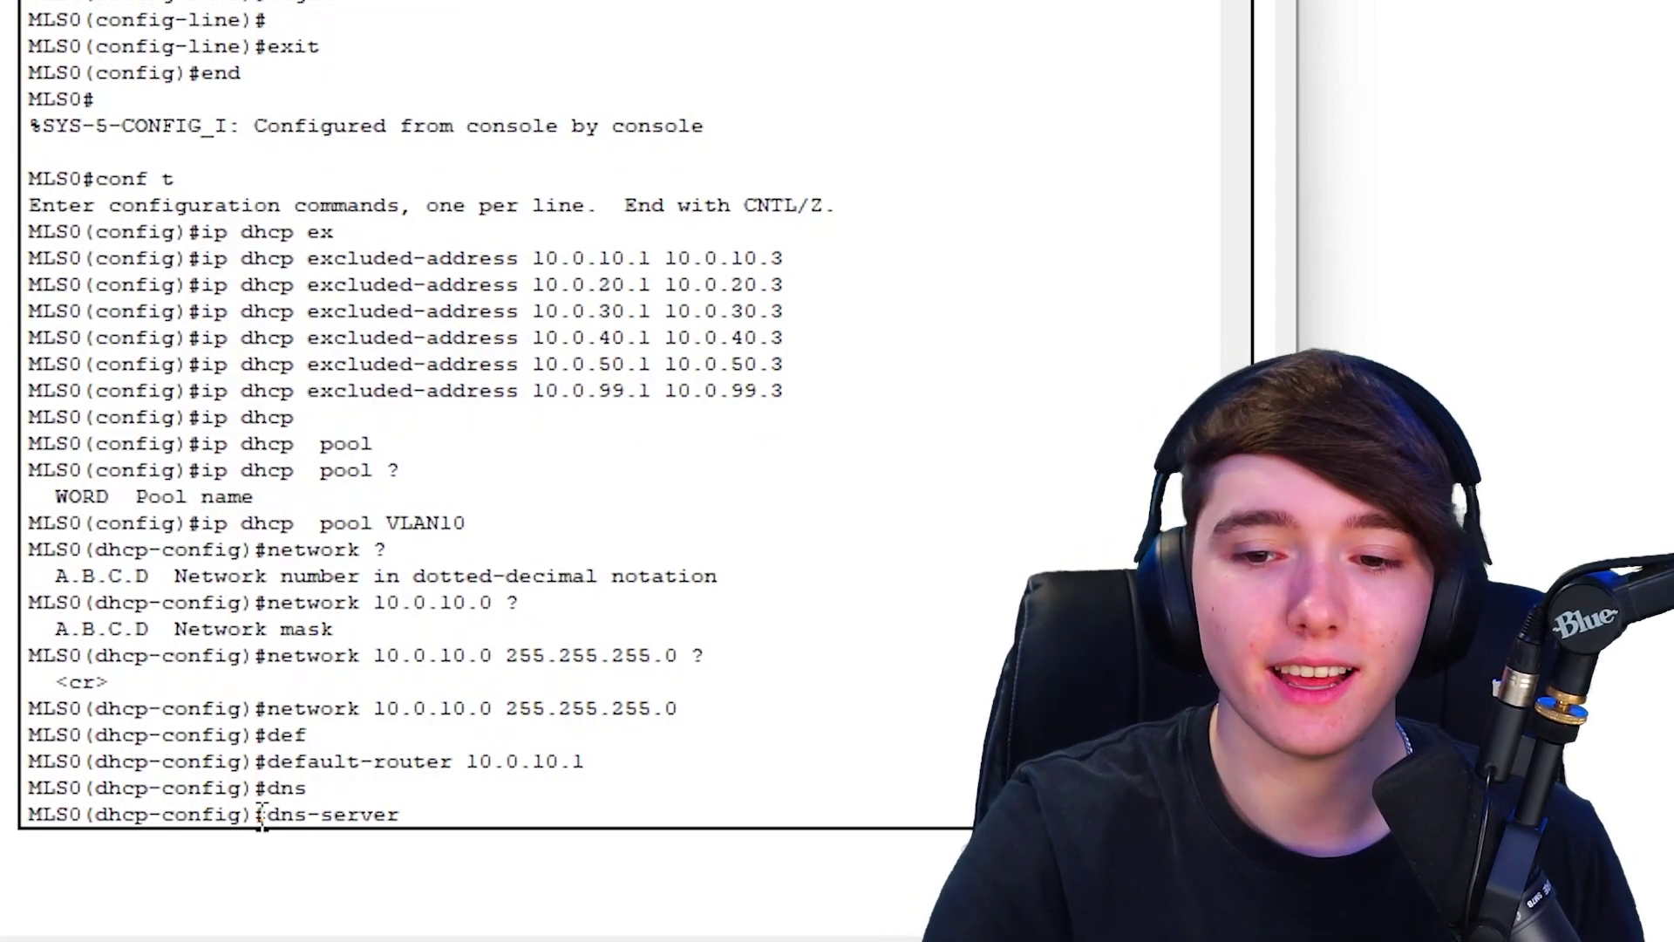
{"action": "type", "text": "8.8.8.8"}
{"action": "key", "text": "Return"}
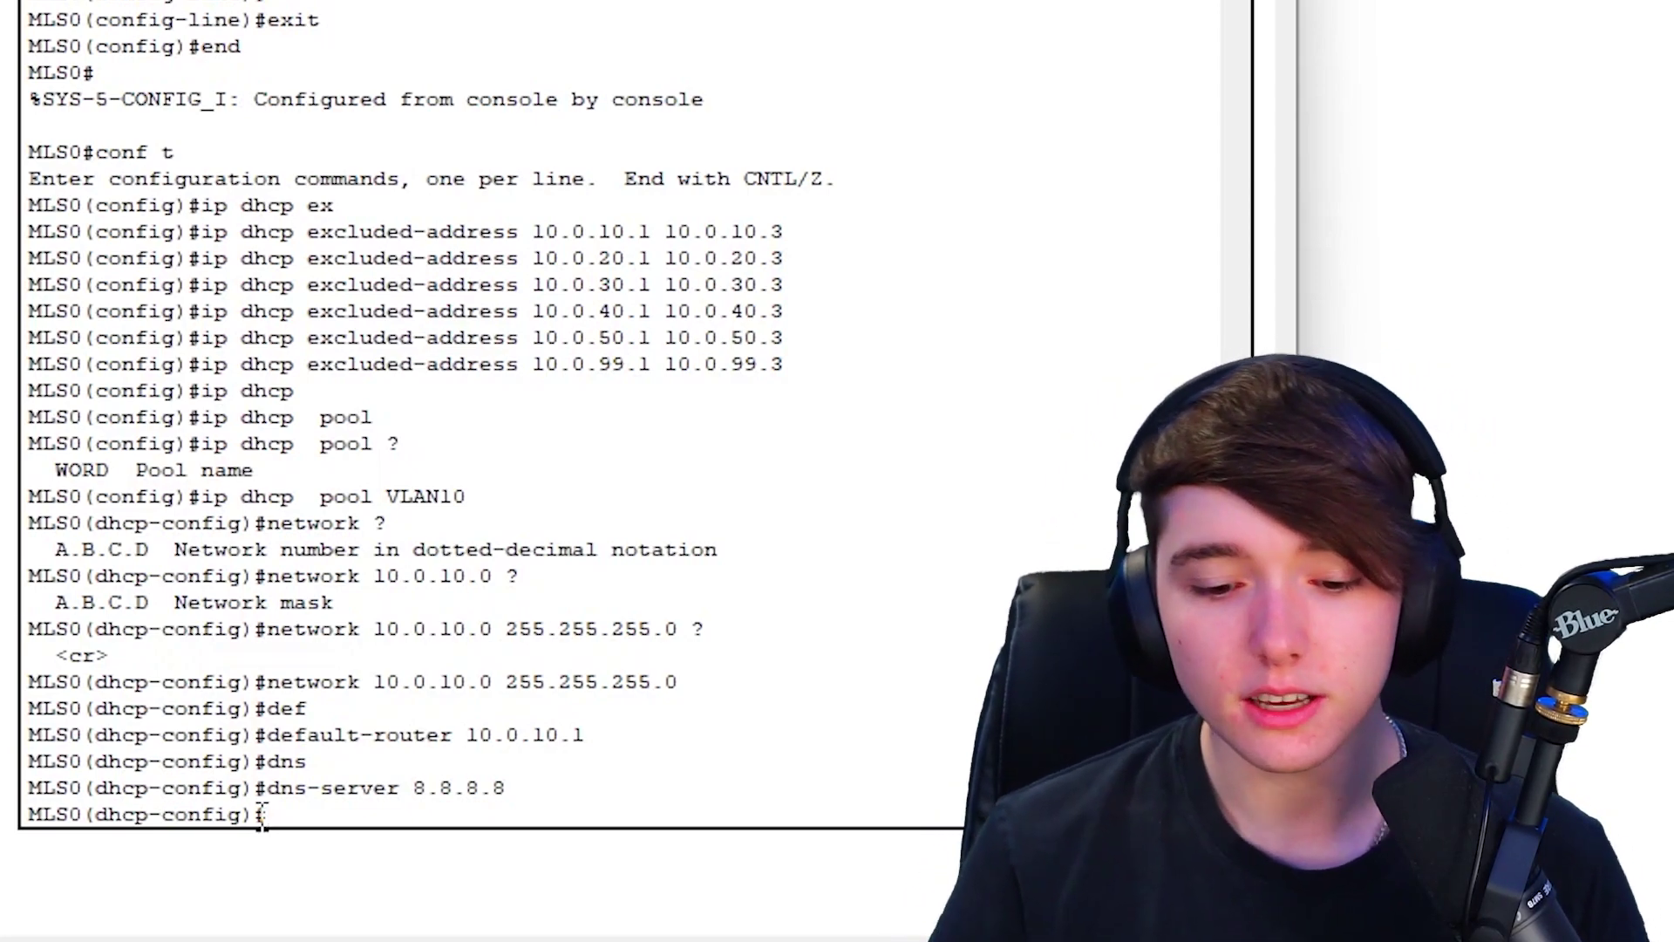
{"action": "type", "text": "domain"}
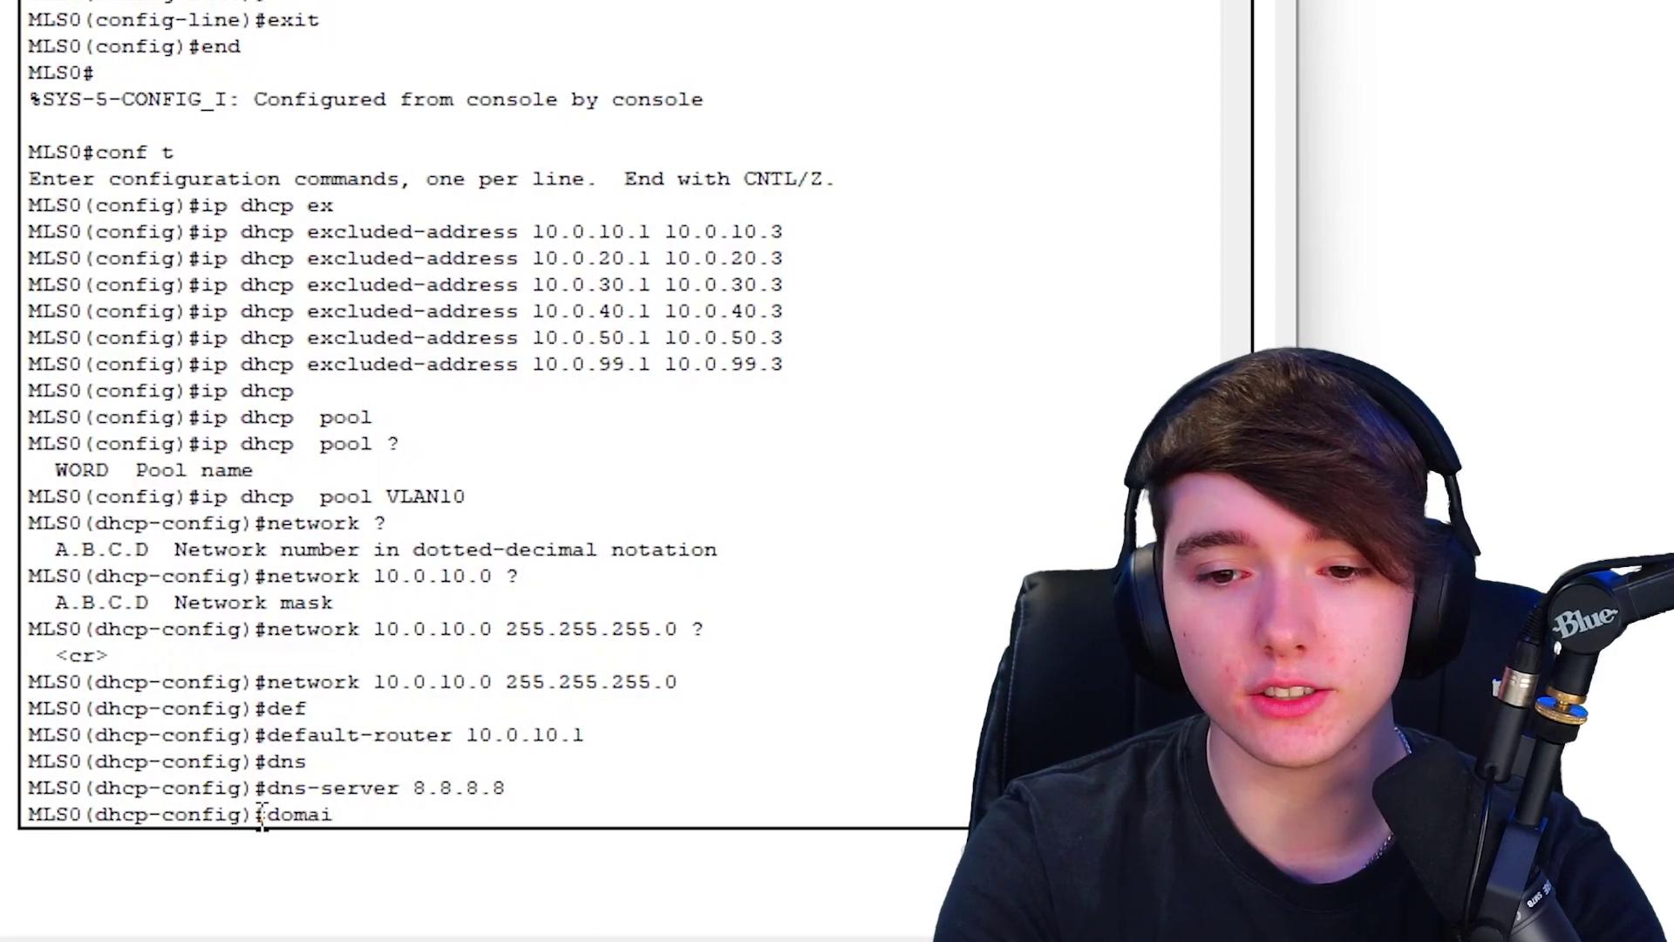
{"action": "key", "text": "Tab"}
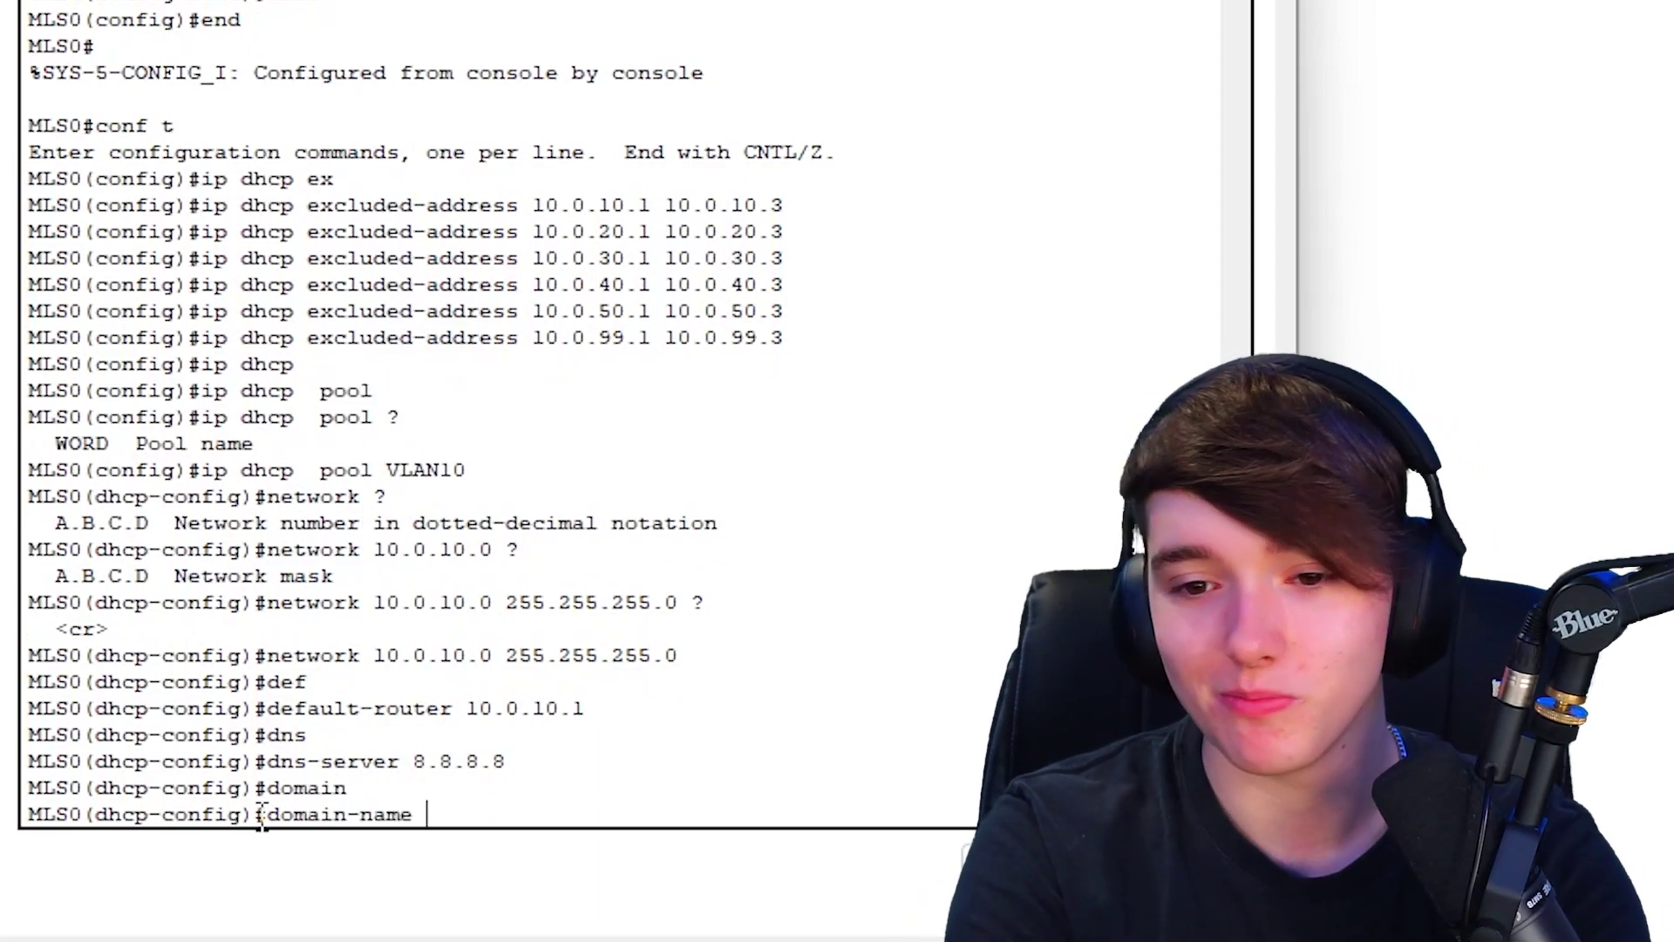
{"action": "type", "text": "jamesy.live"}
{"action": "key", "text": "Return"}
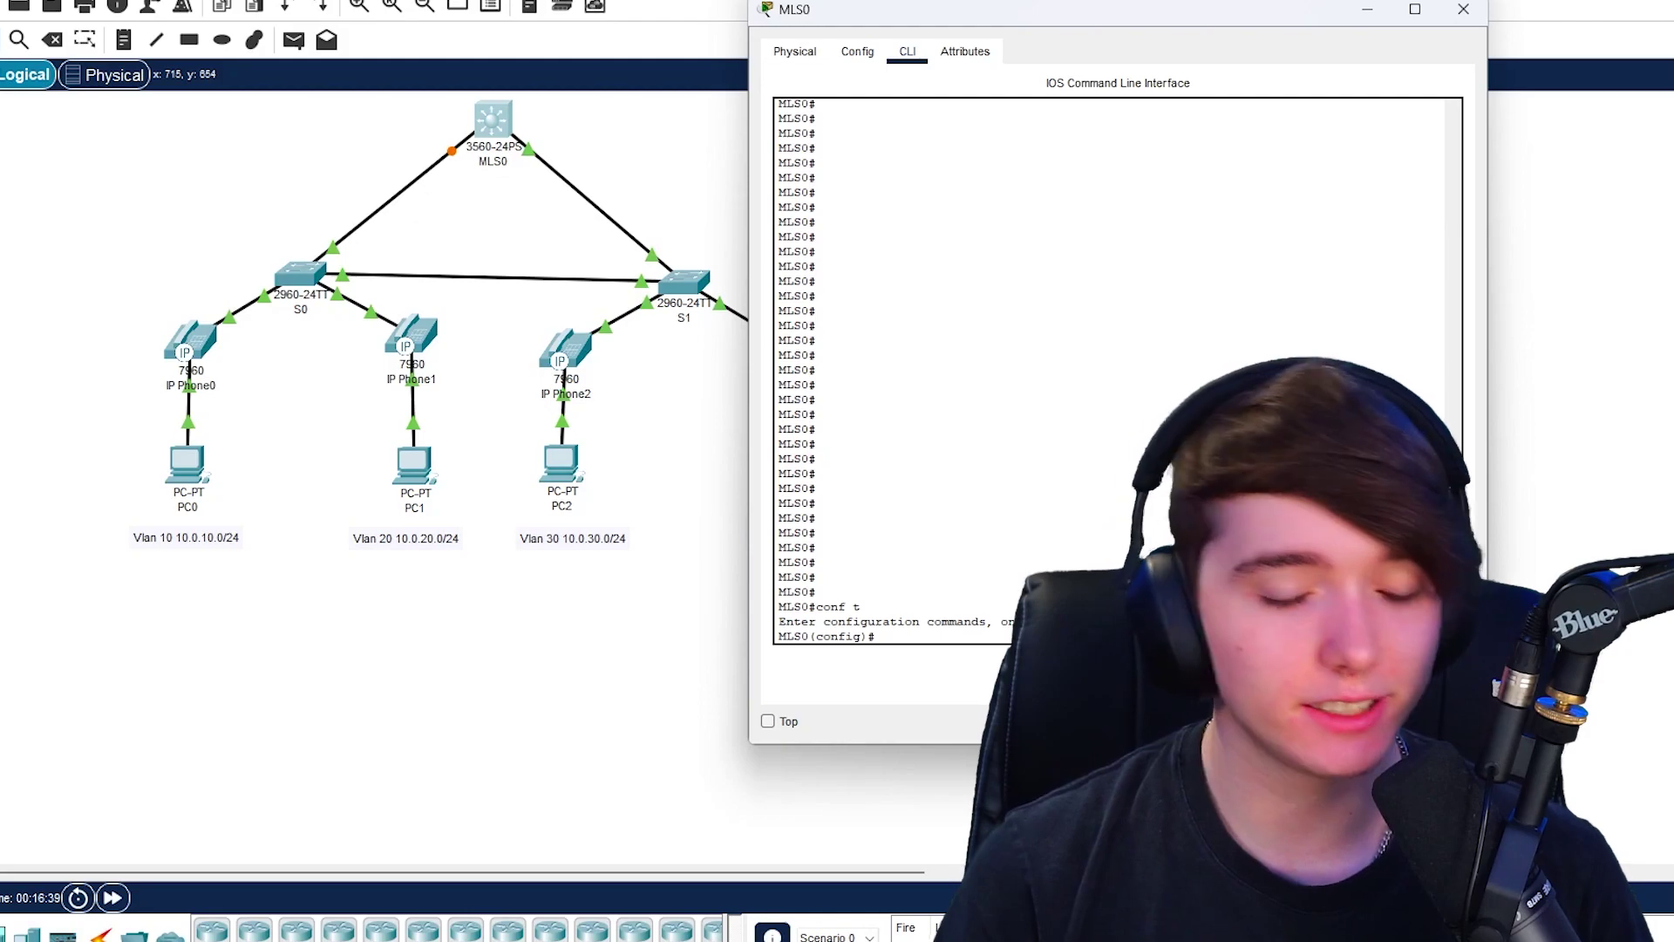
- Switch PC0's IP configuration to DHCP so it leases 10.0.10.4 from the VLAN10 pool
{"action": "key", "text": "alt+F4"}
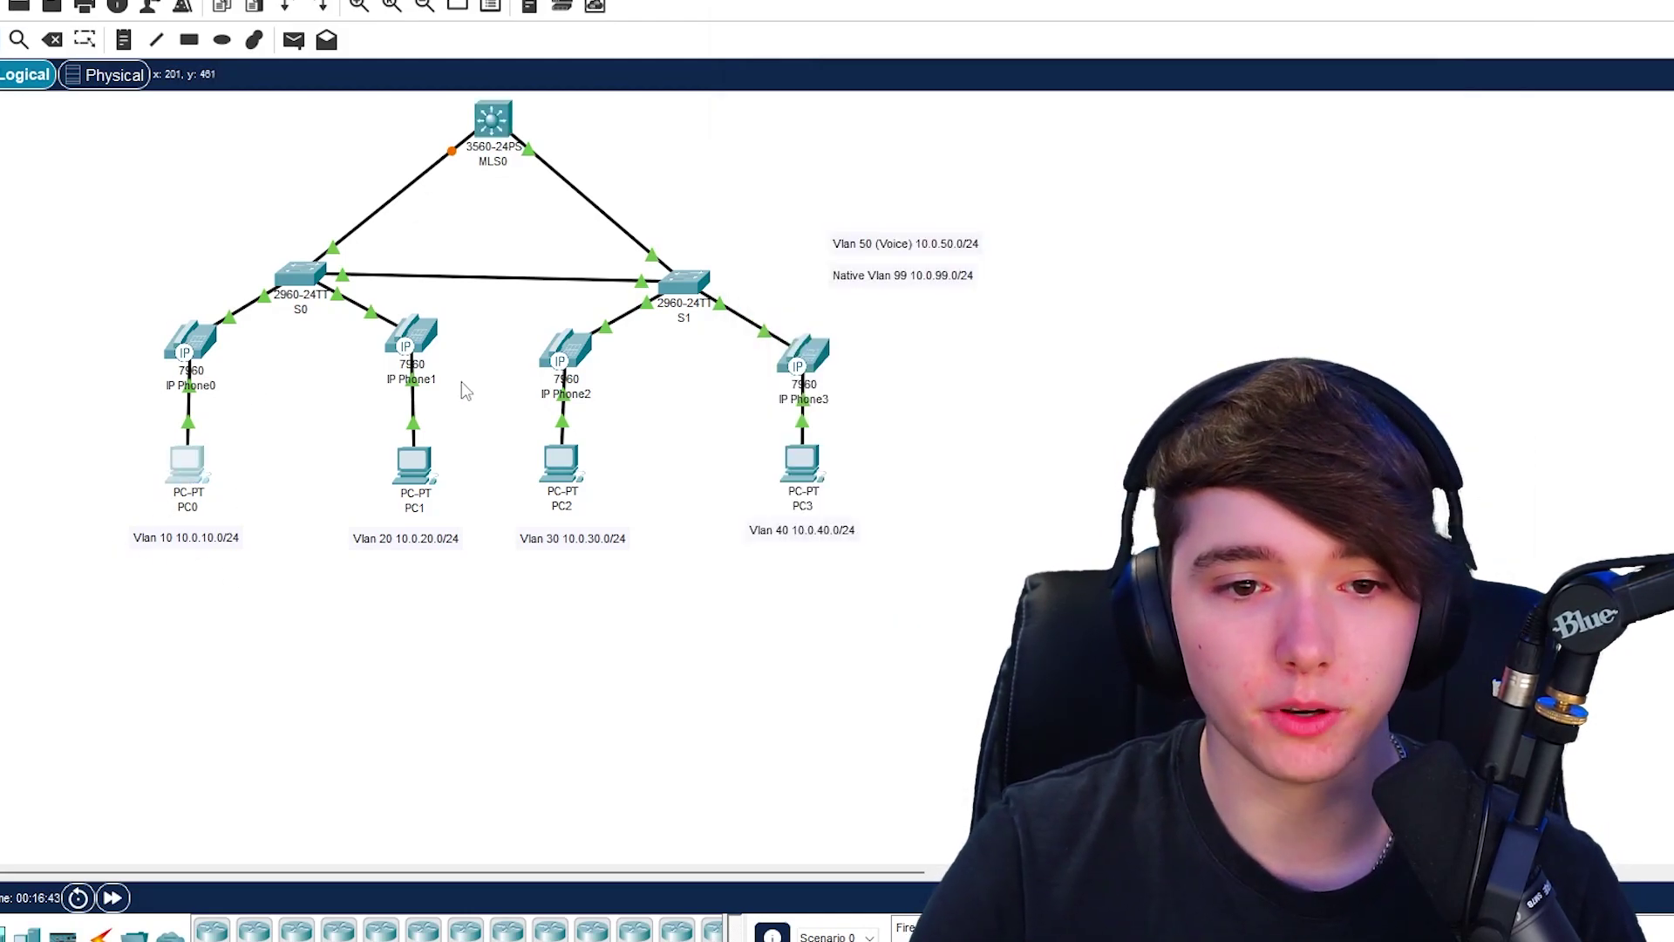
{"action": "left_click", "coordinate": [186, 465]}
{"action": "left_click", "coordinate": [135, 212]}
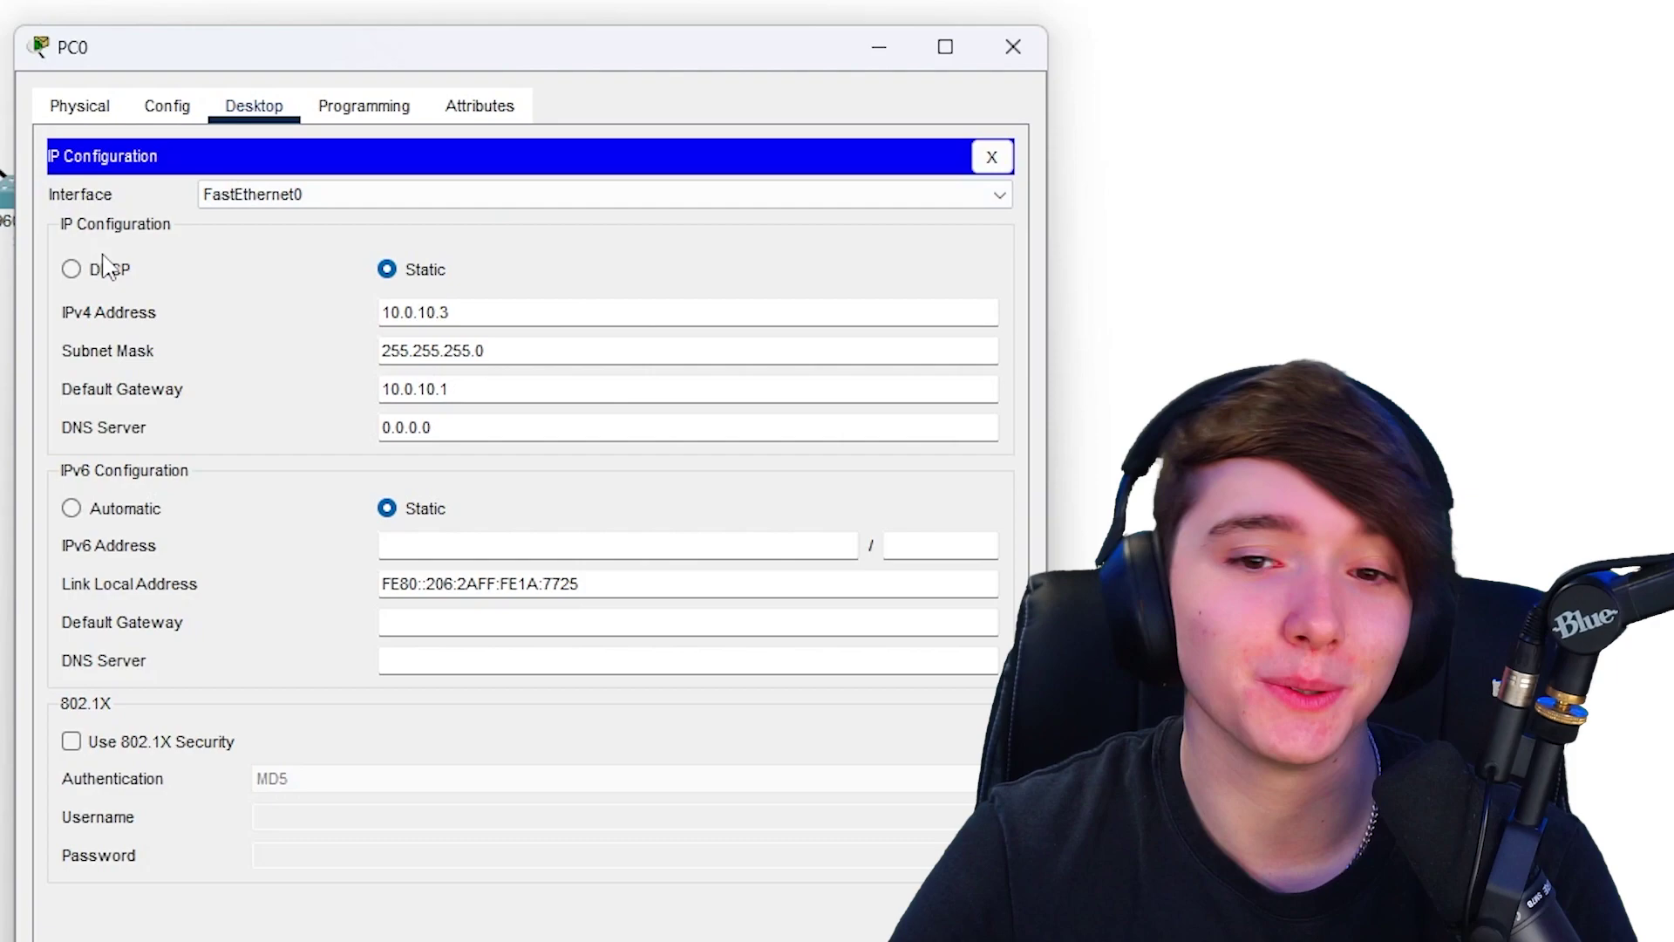
{"action": "left_click", "coordinate": [97, 267]}
{"action": "left_click_drag", "start_coordinate": [657, 71], "coordinate": [477, 46]}
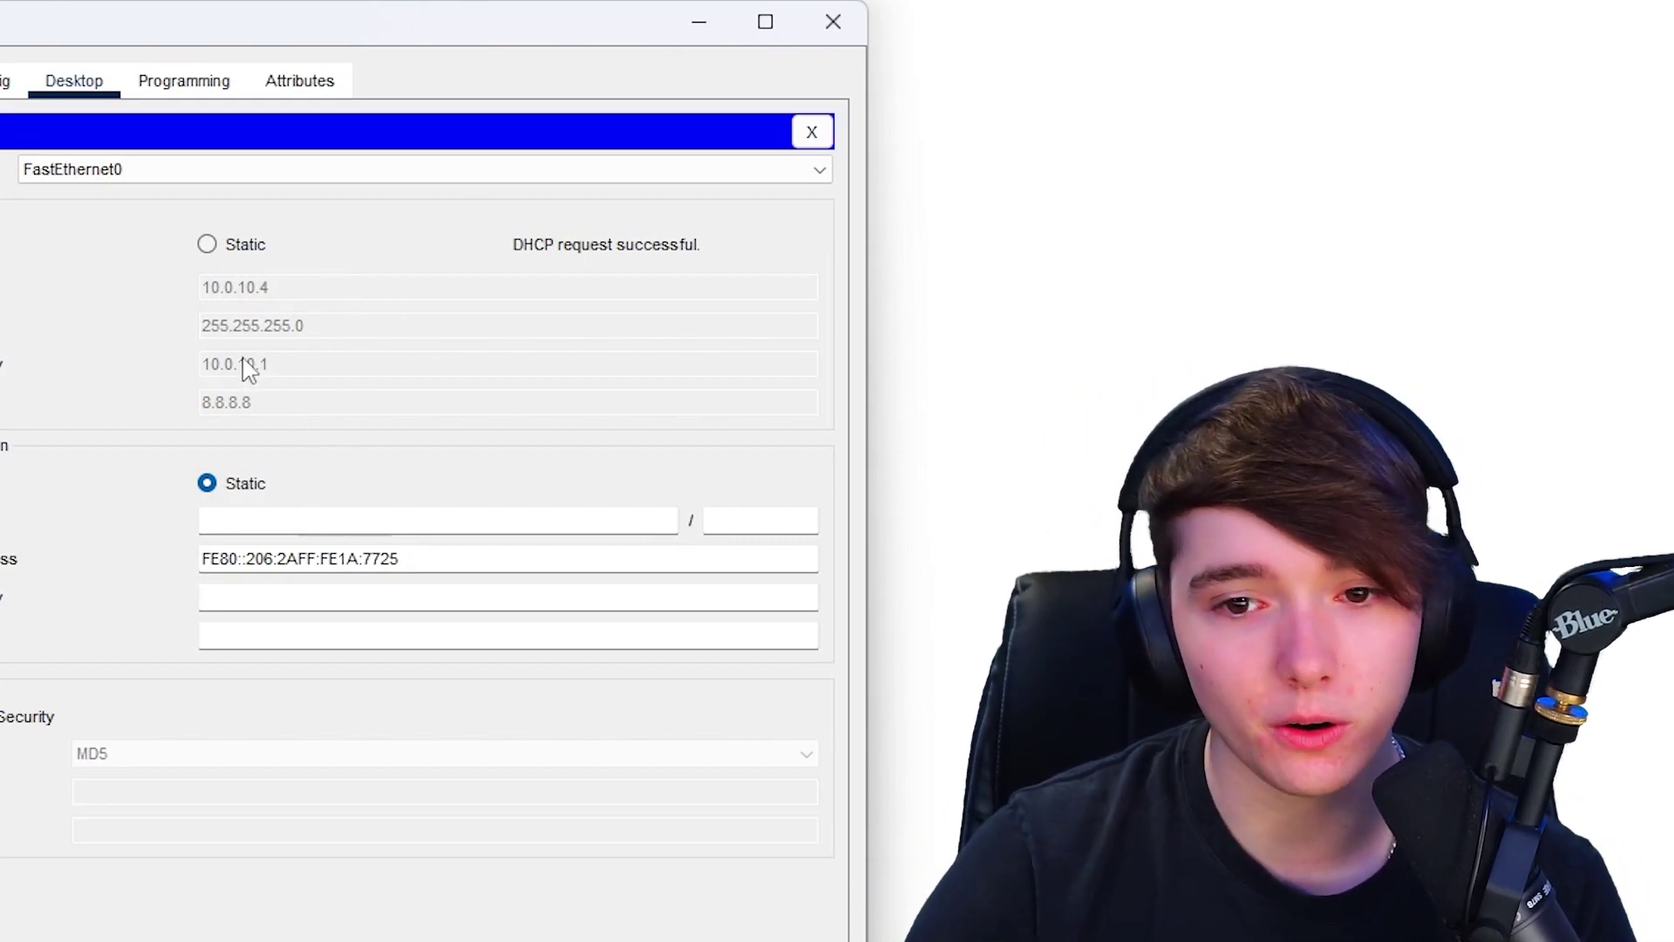
{"action": "left_click", "coordinate": [850, 22]}
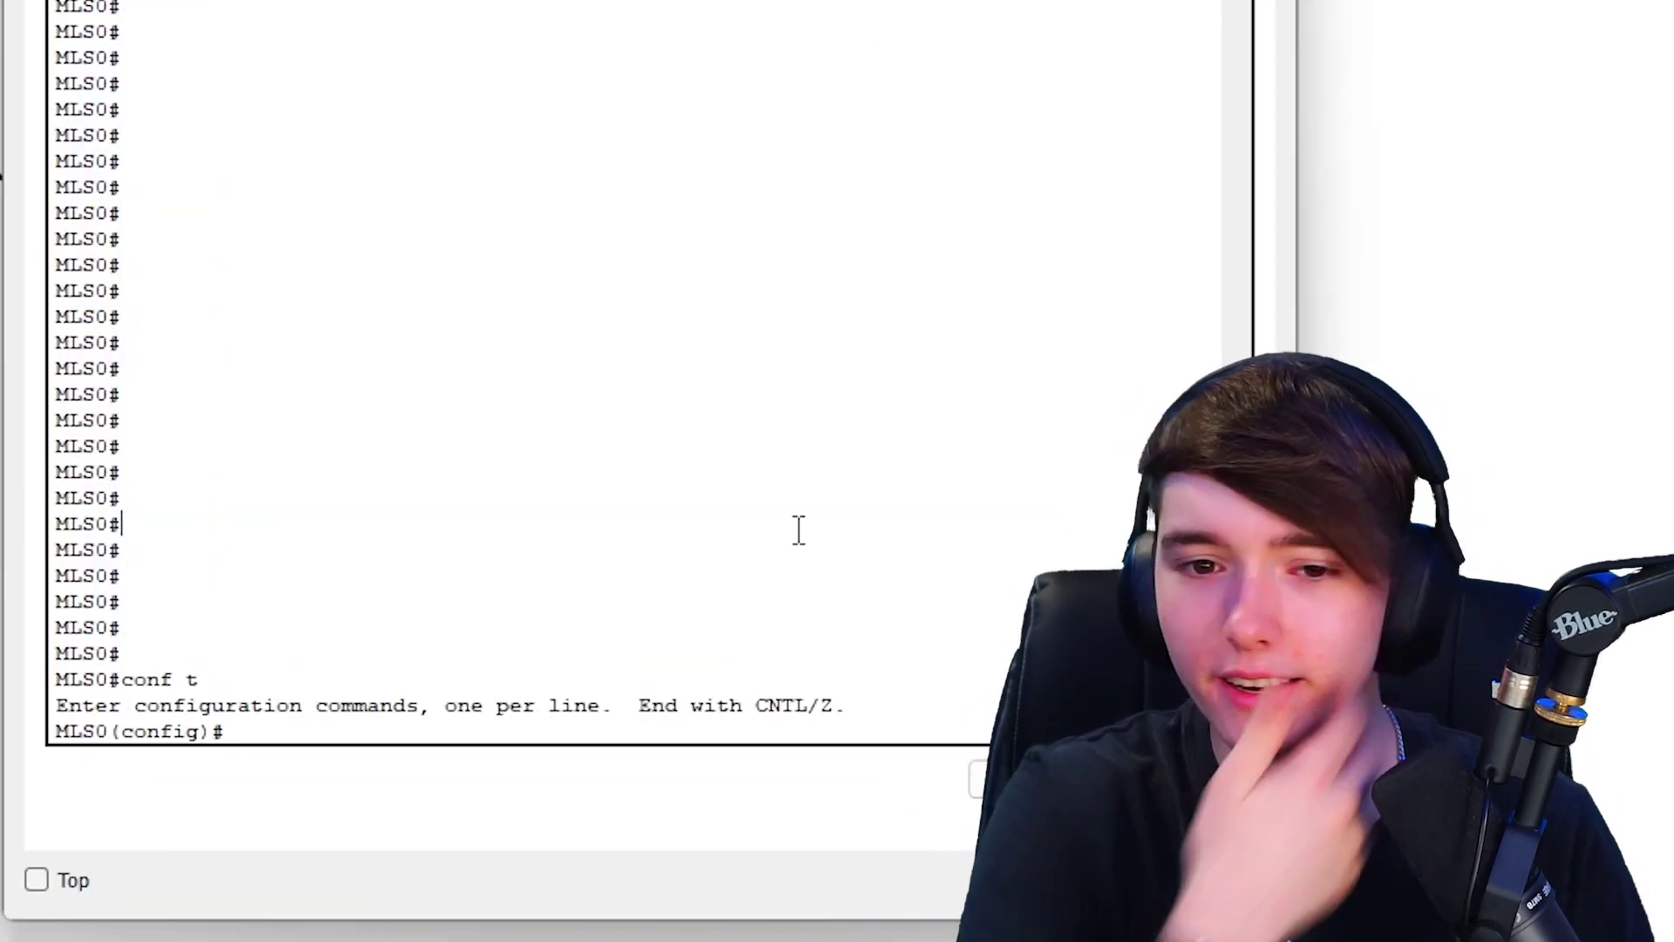
- Create DHCP pool VLAN20 with network 10.0.20.0 255.255.255.0
{"action": "type", "text": "ip dhcp  pool VLAN10"}
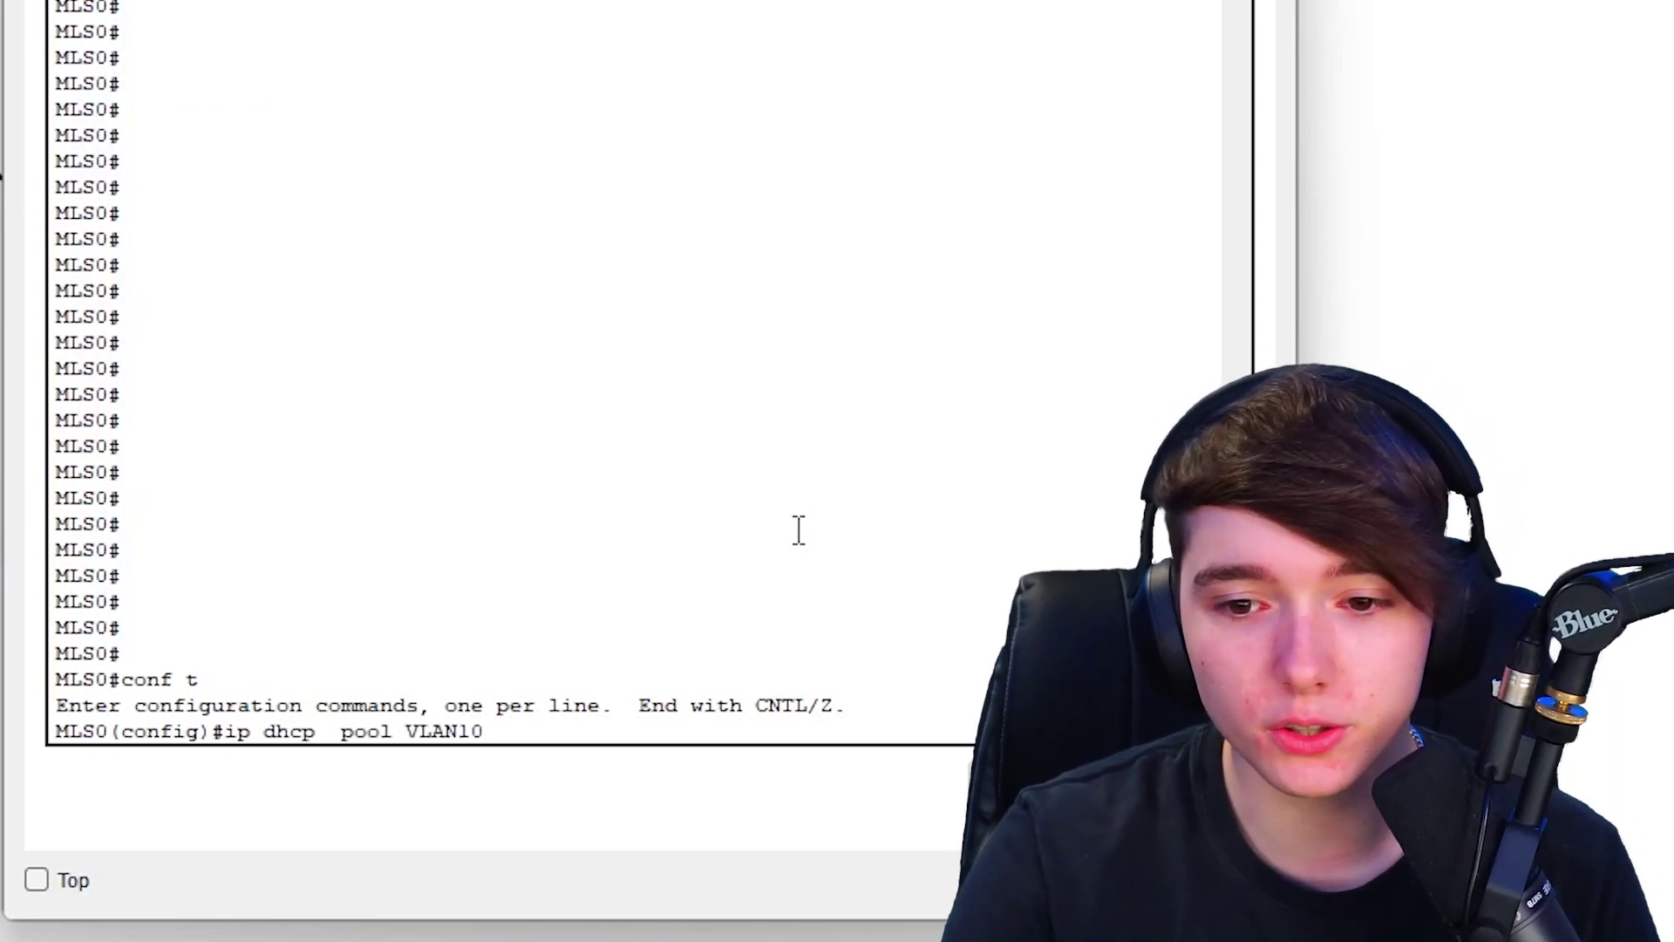
{"action": "key", "text": "Return"}
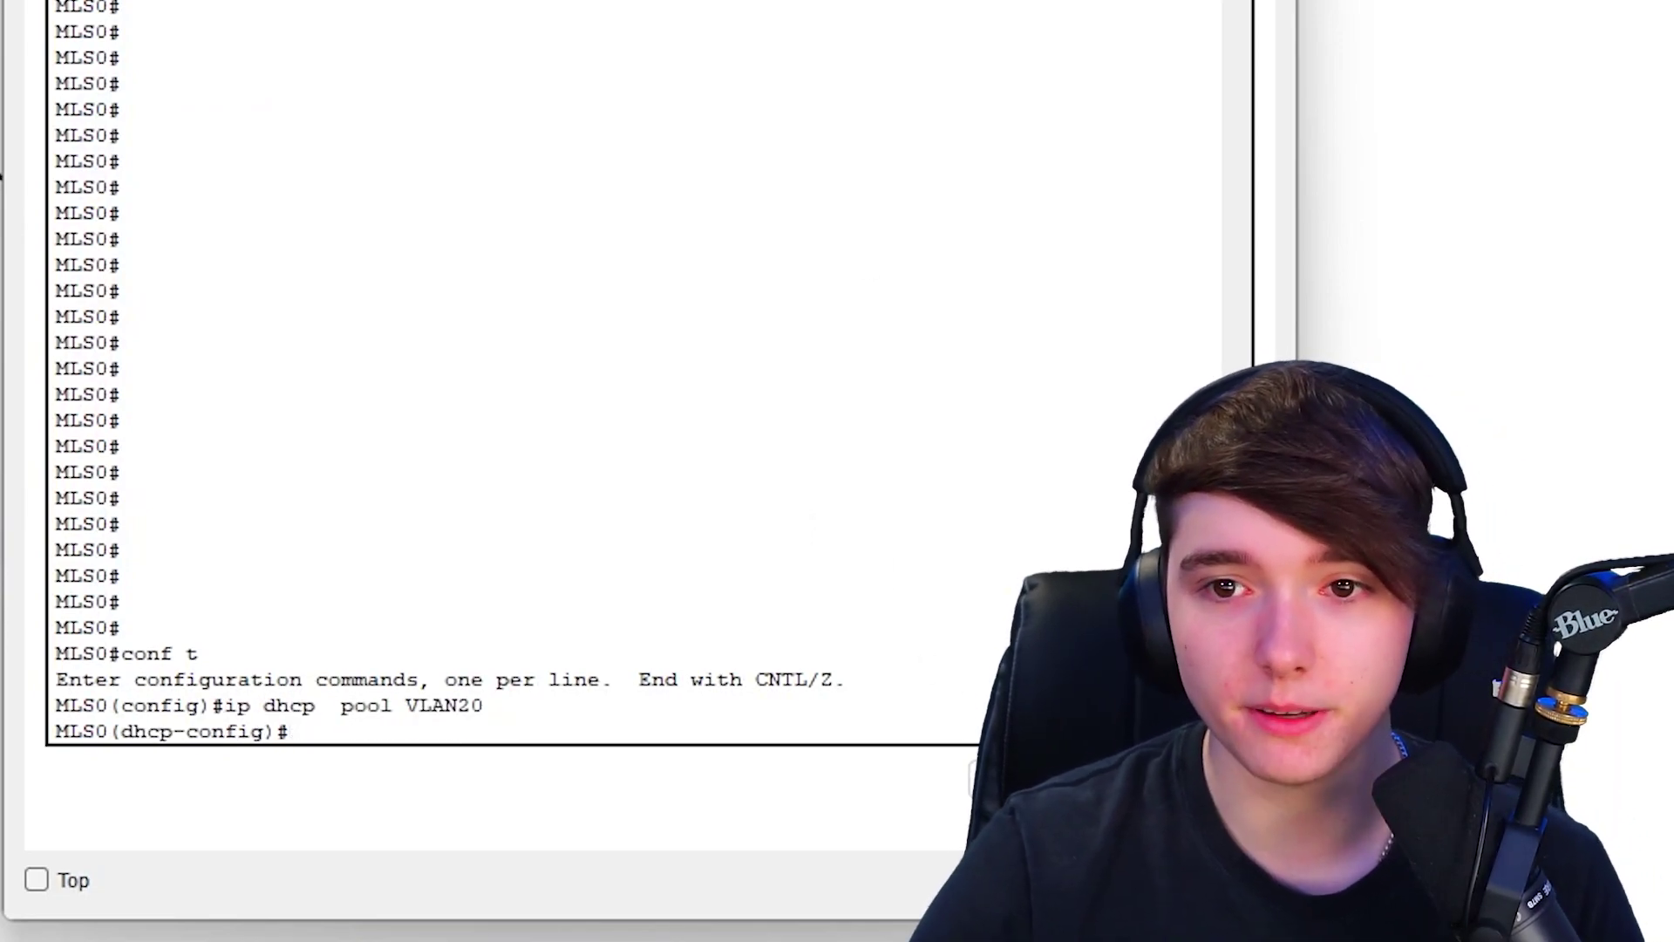
{"action": "type", "text": "default-router 10.0.10.1"}
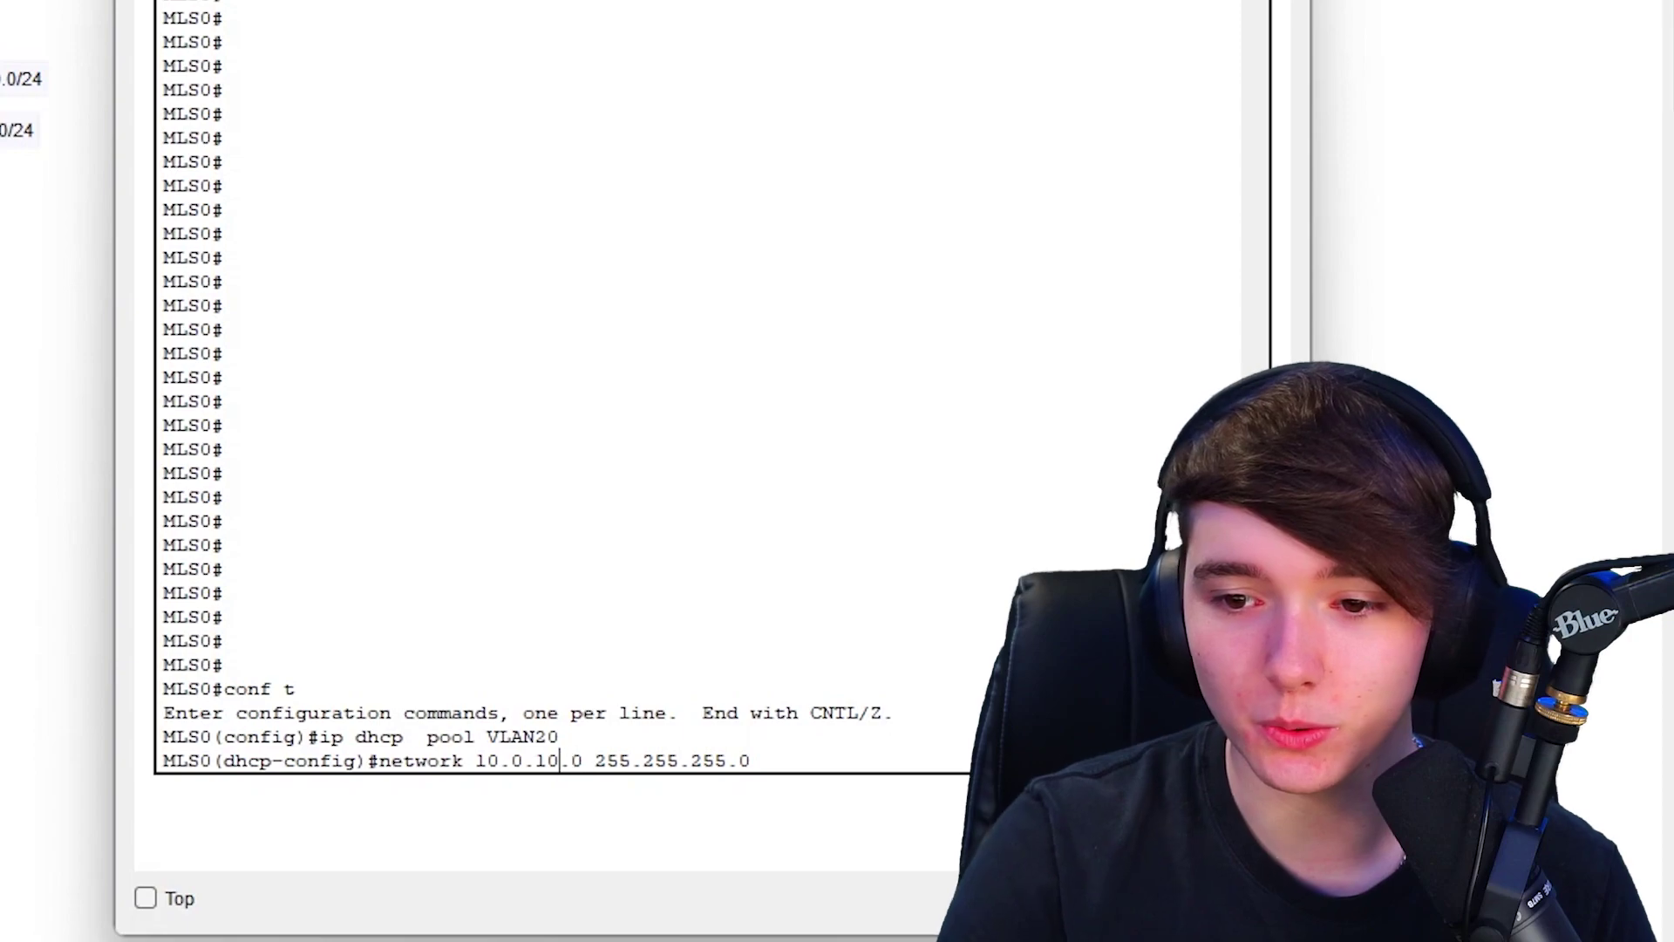
{"action": "key", "text": "Left"}
{"action": "key", "text": "BackSpace"}
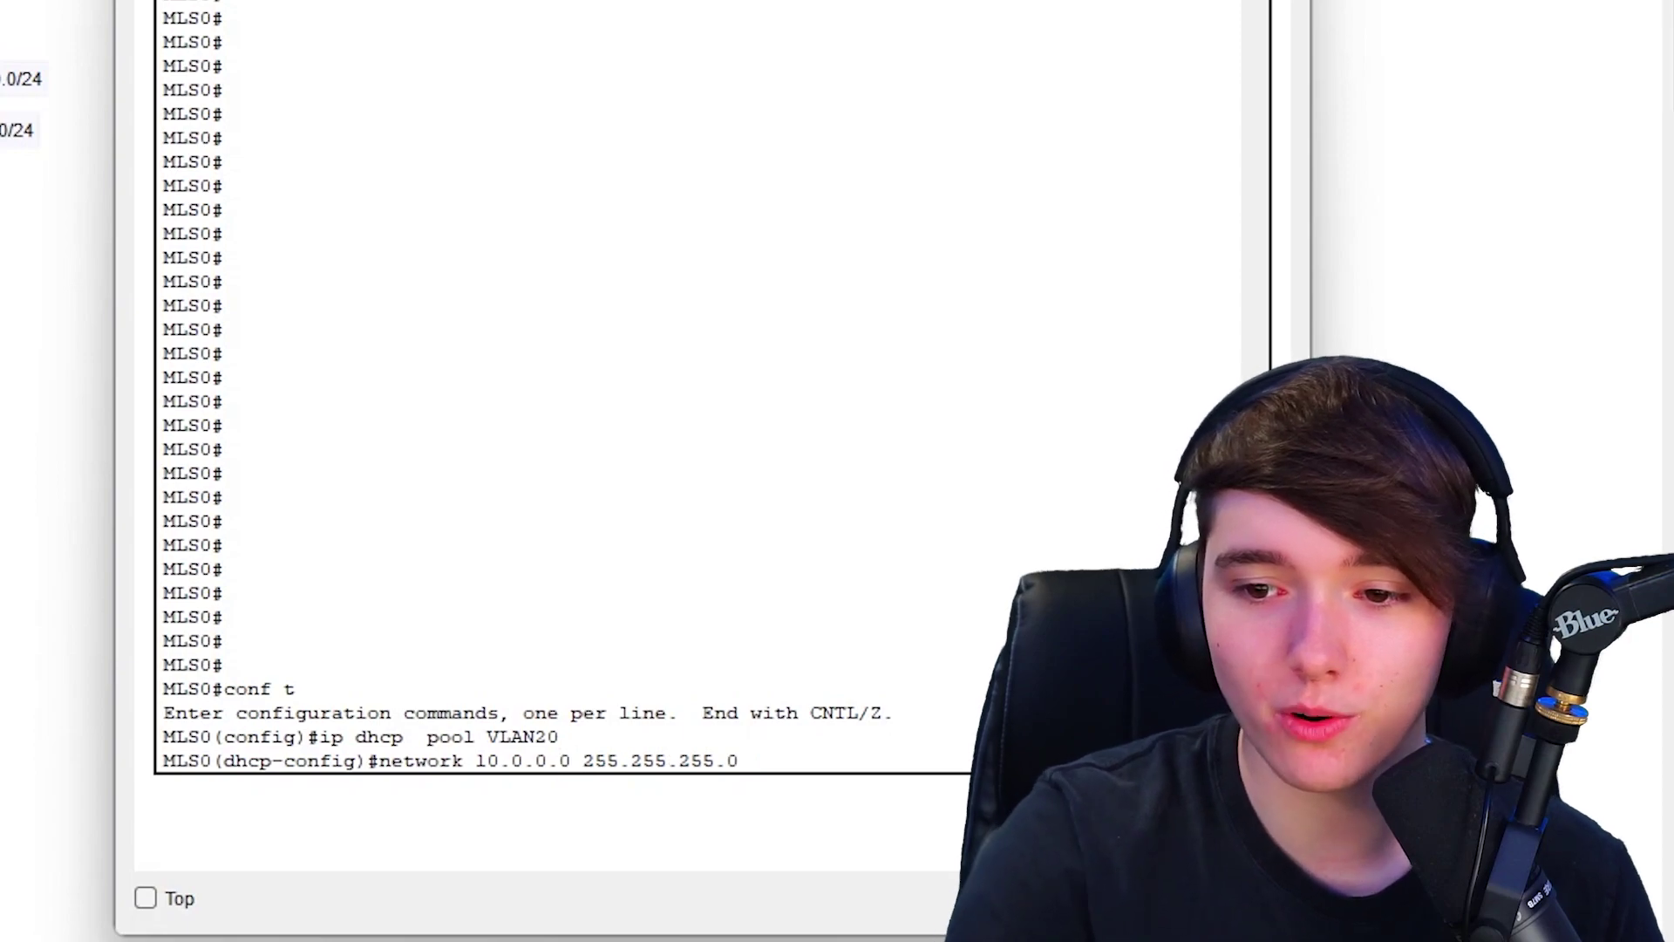
{"action": "type", "text": "2"}
{"action": "key", "text": "Return"}
- Give the VLAN20 pool default router 10.0.20.1 and DNS server 8.8.8.8
{"action": "key", "text": "Up"}
{"action": "key", "text": "Up"}
{"action": "key", "text": "Up"}
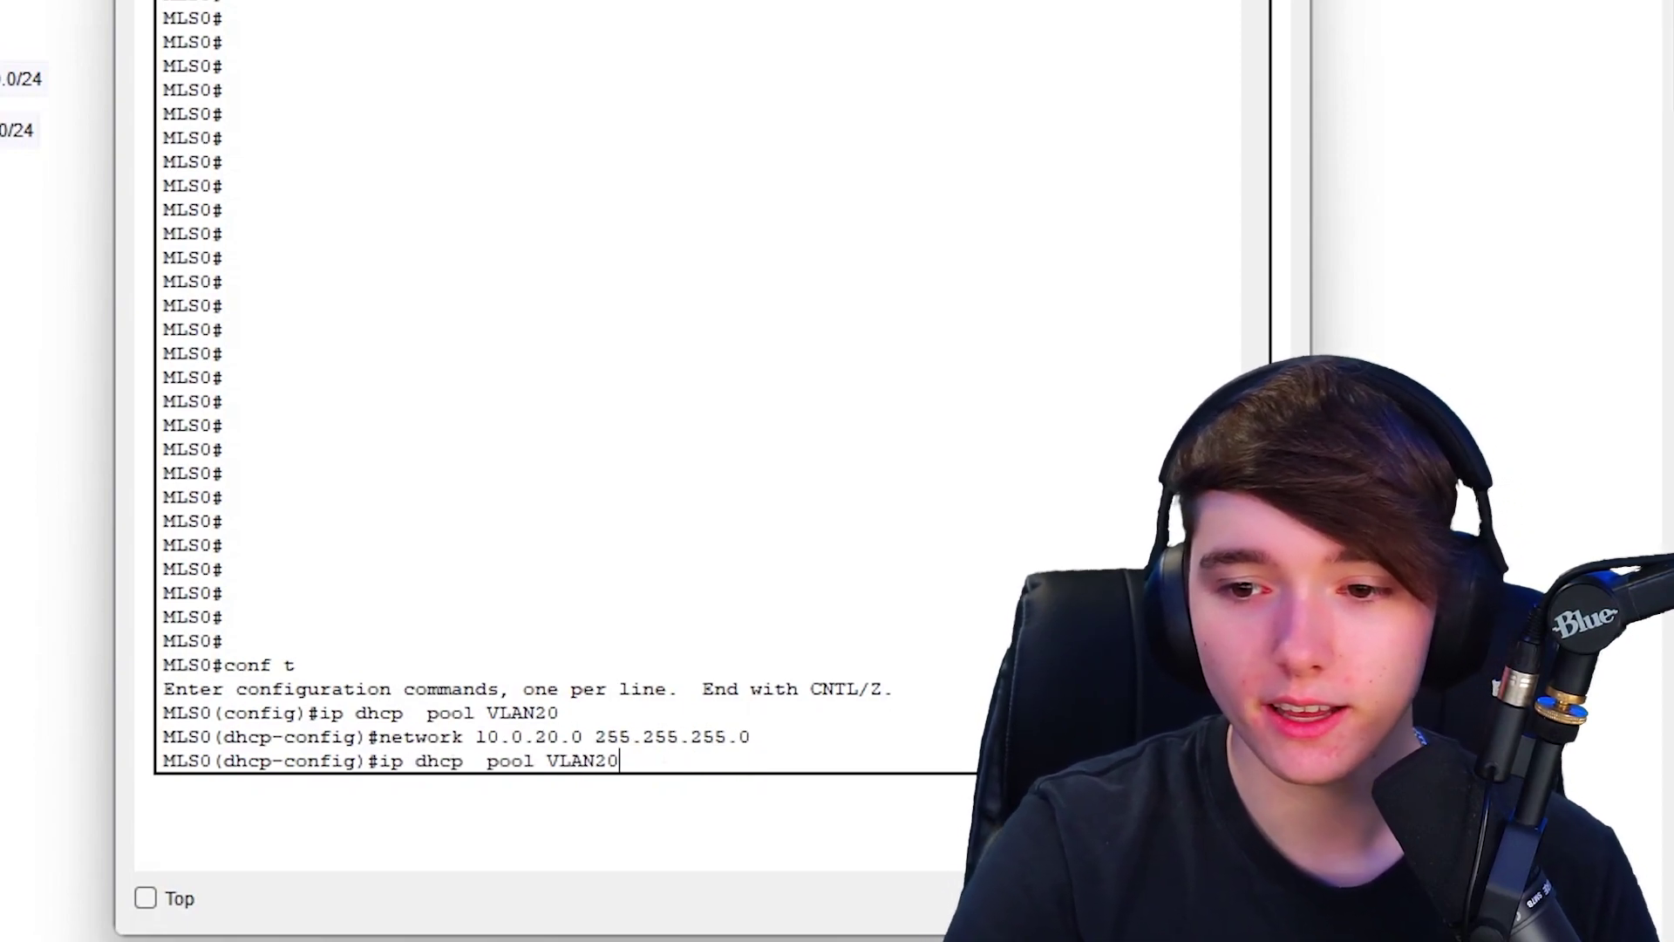
{"action": "key", "text": "Up"}
{"action": "key", "text": "Up"}
{"action": "key", "text": "Up"}
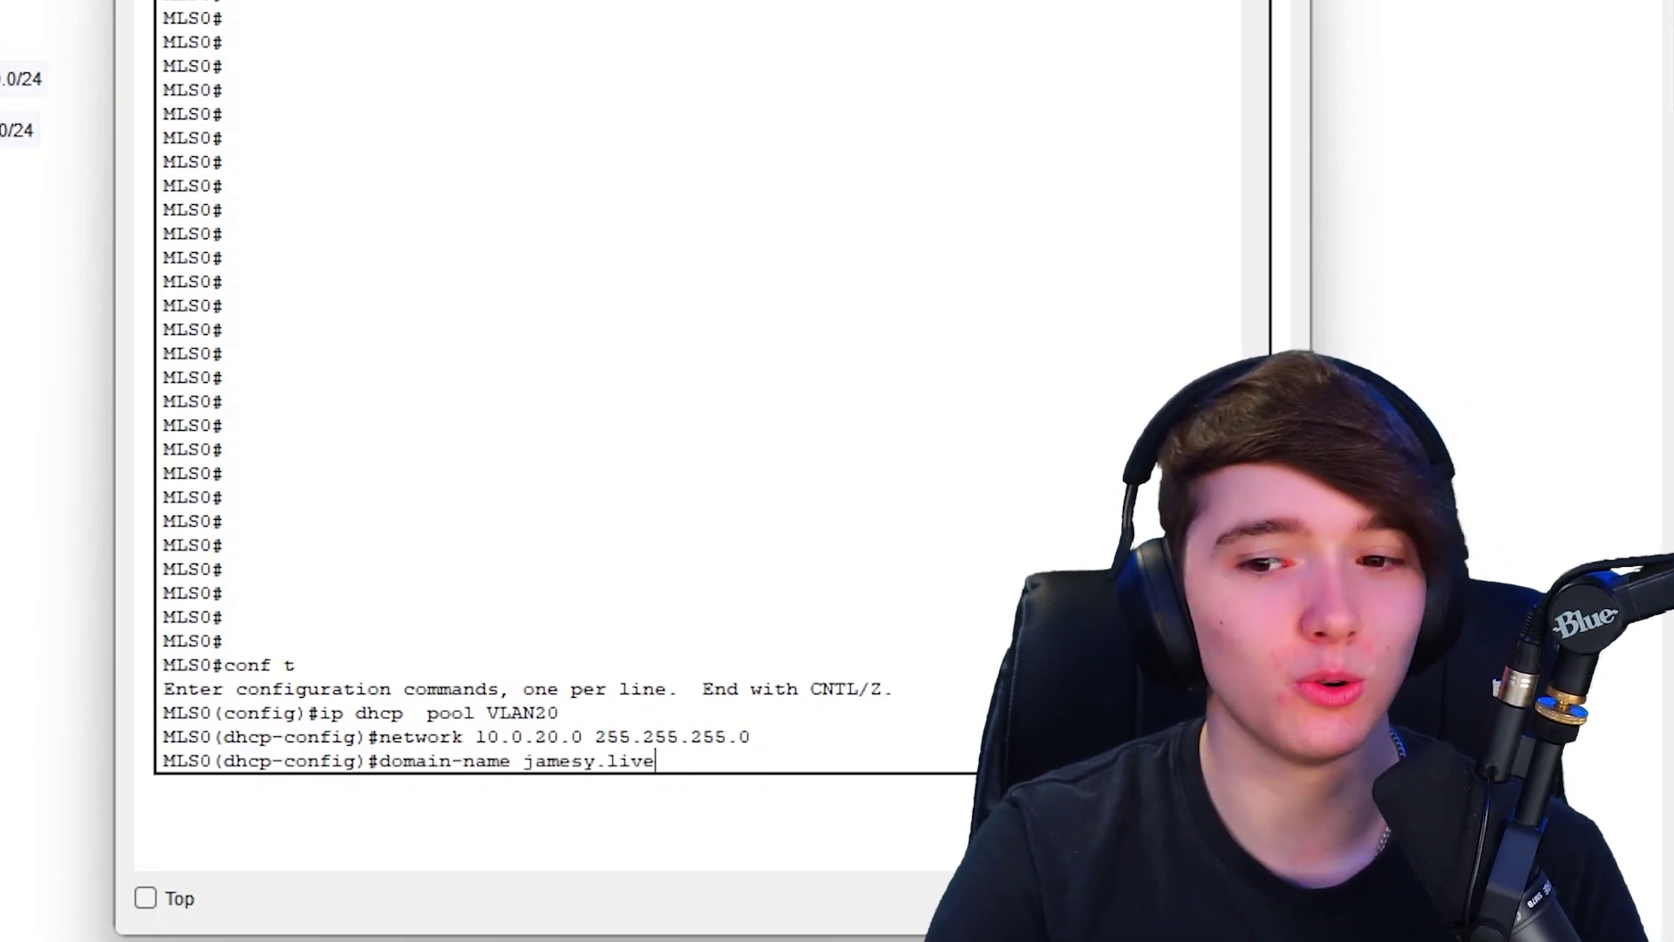
{"action": "key", "text": "Up"}
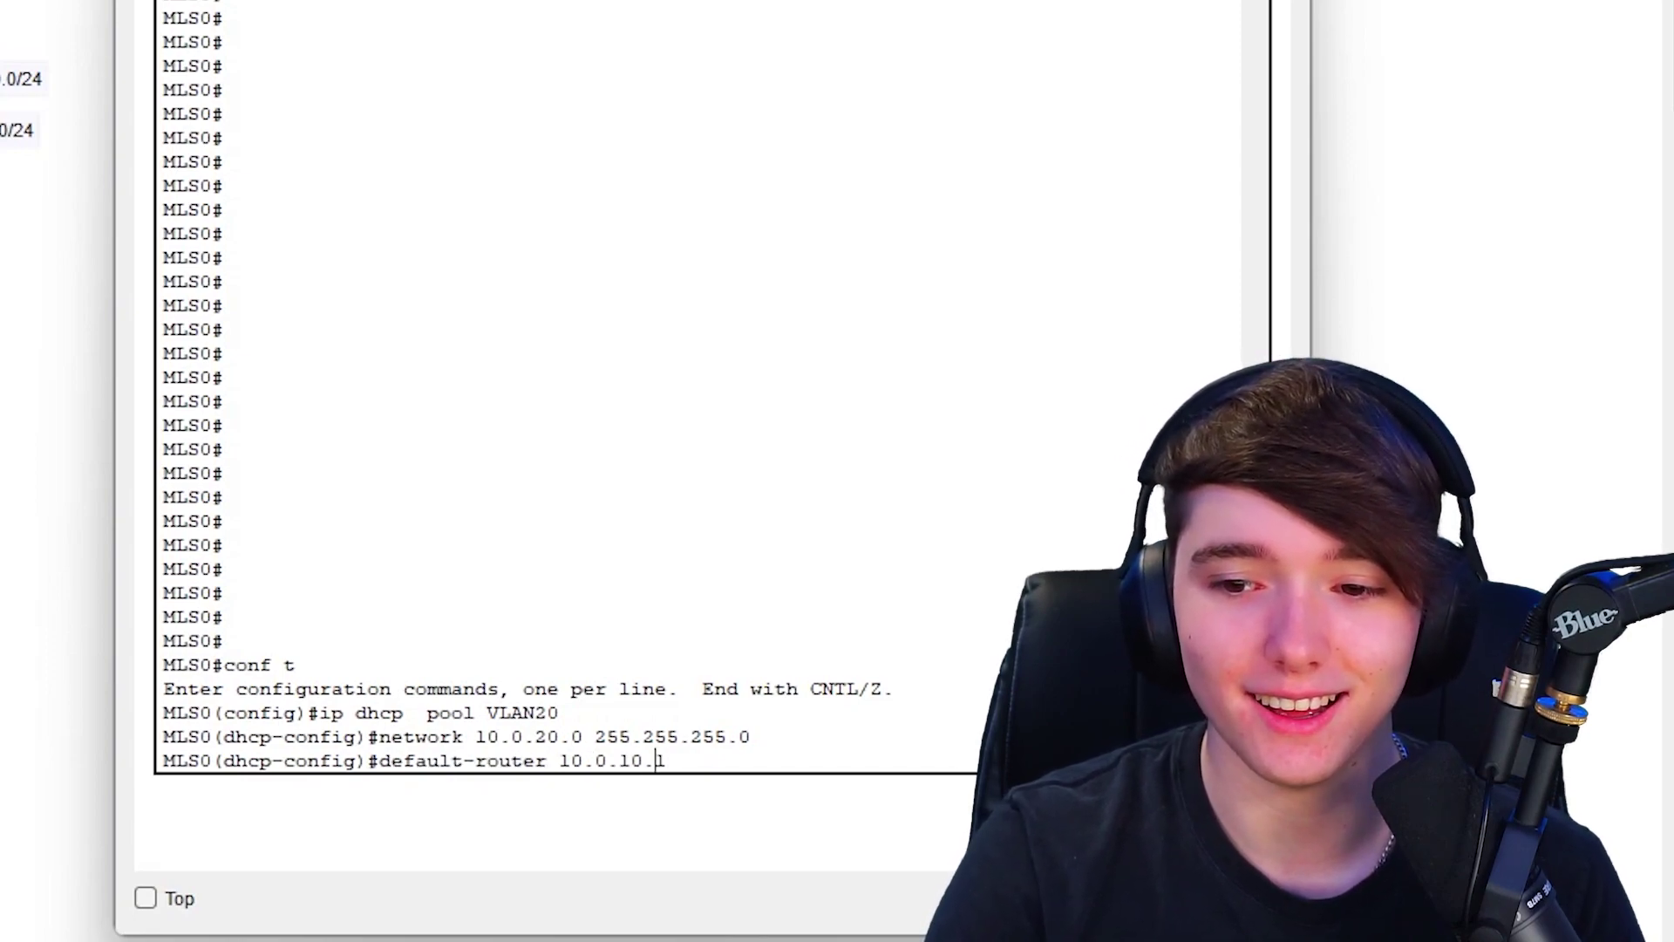
{"action": "key", "text": "BackSpace"}
{"action": "type", "text": "2"}
{"action": "key", "text": "Return"}
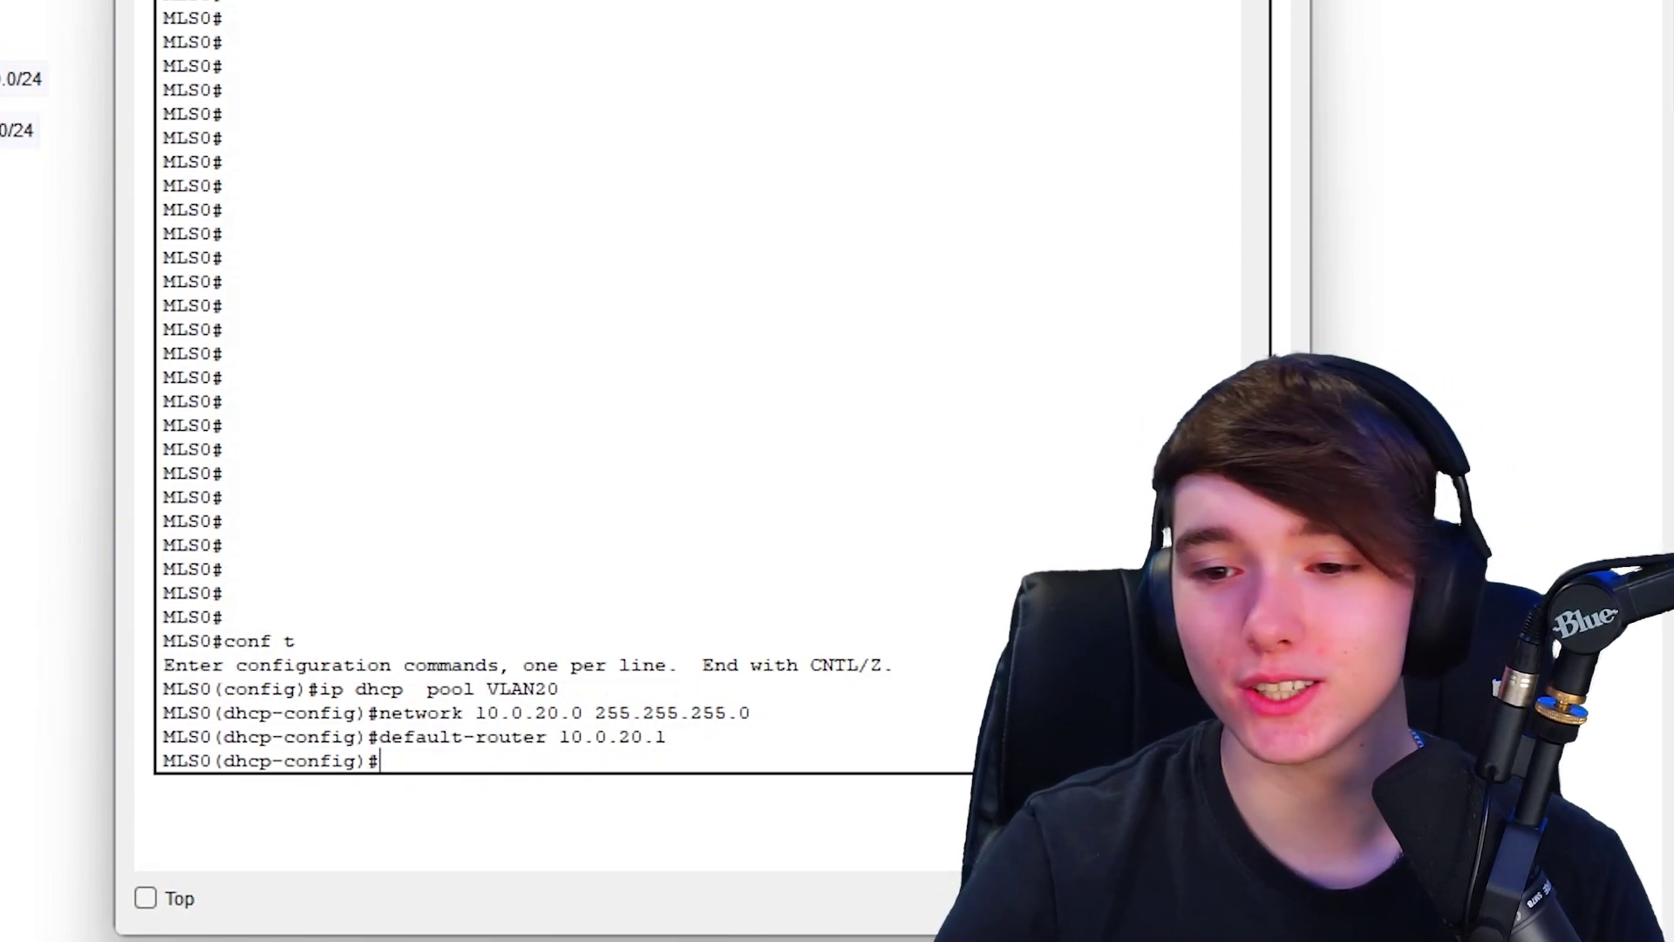
{"action": "key", "text": "Up"}
{"action": "key", "text": "Up"}
{"action": "key", "text": "Up"}
{"action": "key", "text": "Up"}
{"action": "key", "text": "Up"}
{"action": "key", "text": "Up"}
{"action": "key", "text": "Up"}
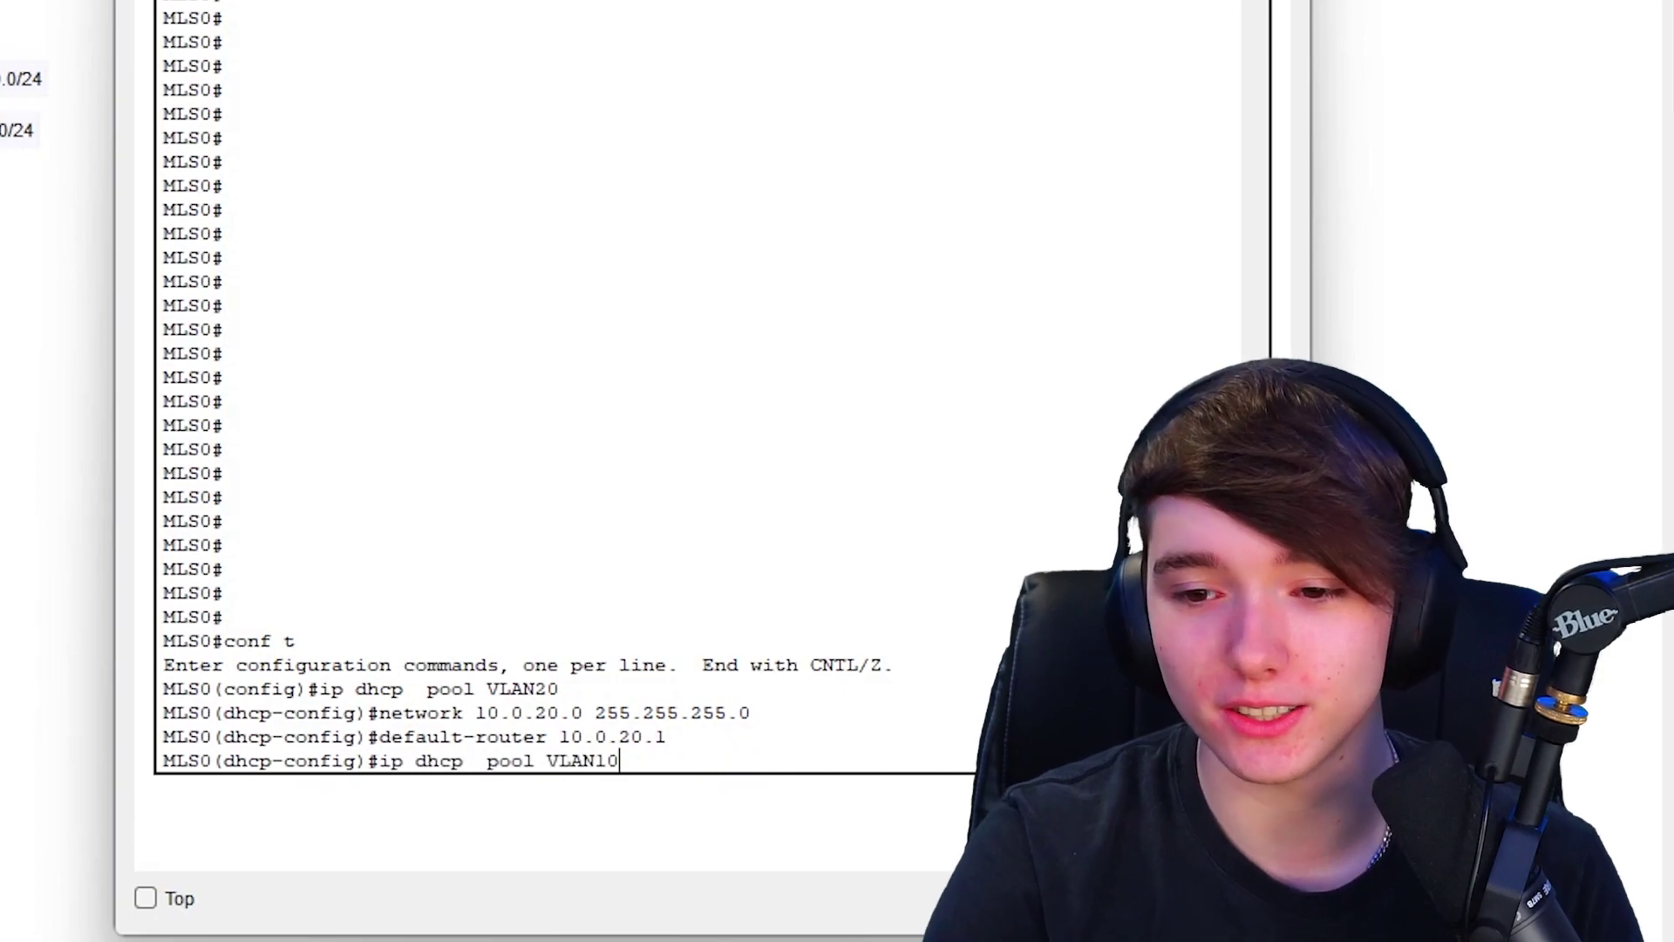
{"action": "key", "text": "Return"}
- Set the domain name on the VLAN20 pool
{"action": "key", "text": "Up"}
{"action": "key", "text": "Up"}
{"action": "key", "text": "Up"}
{"action": "key", "text": "Up"}
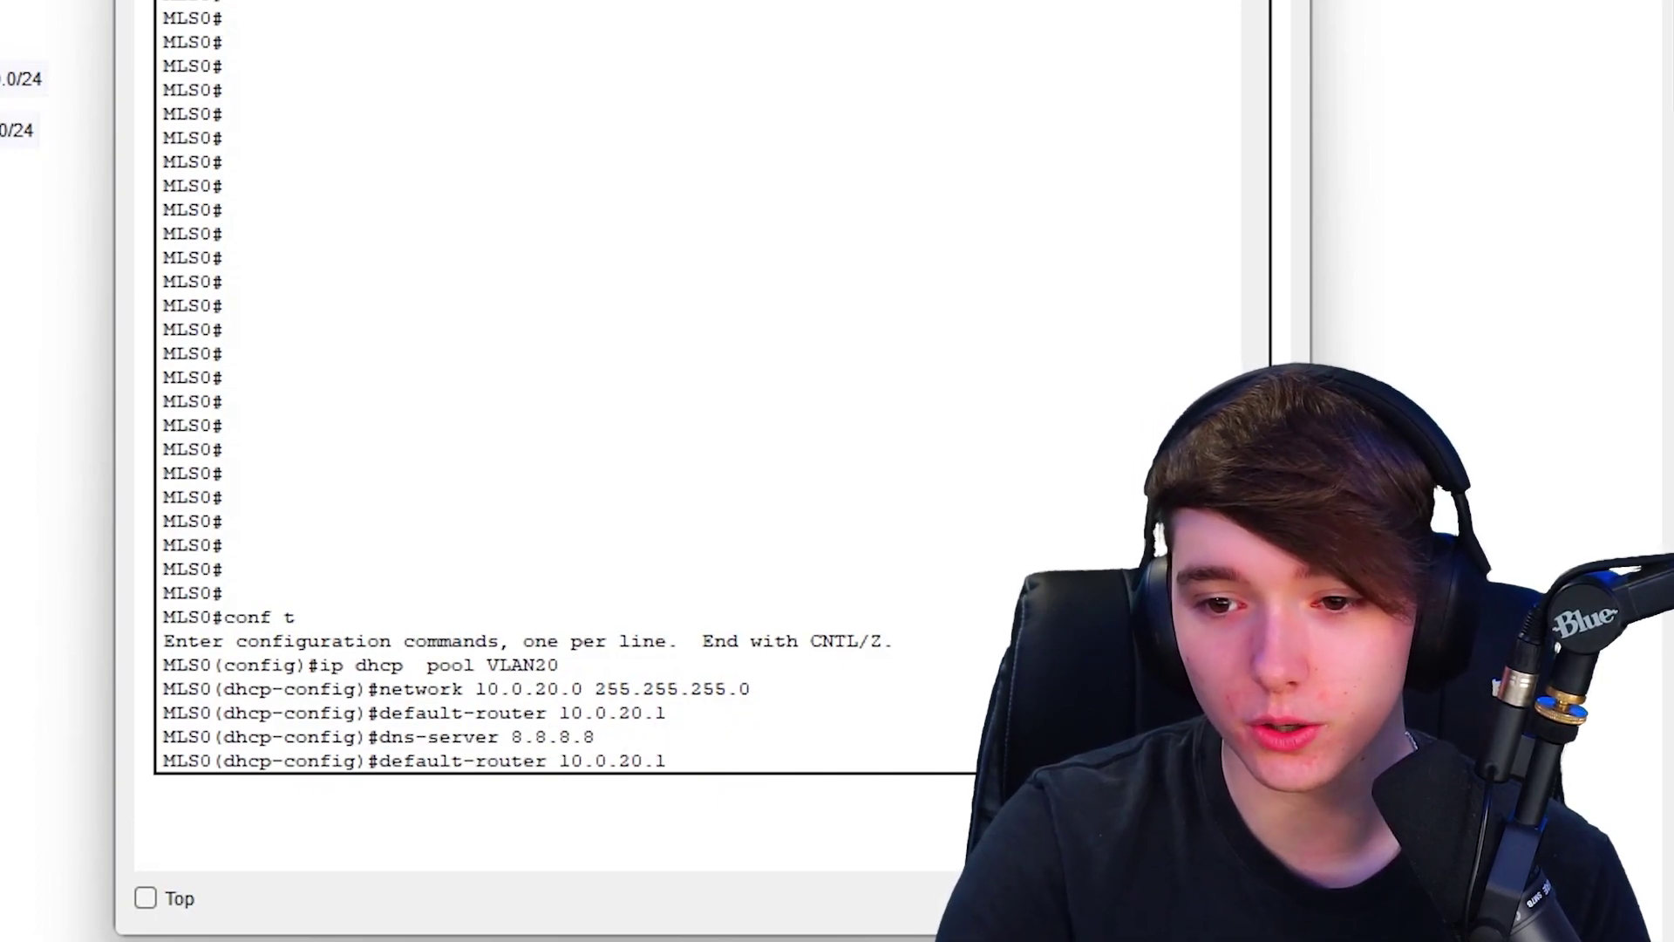
{"action": "key", "text": "Up"}
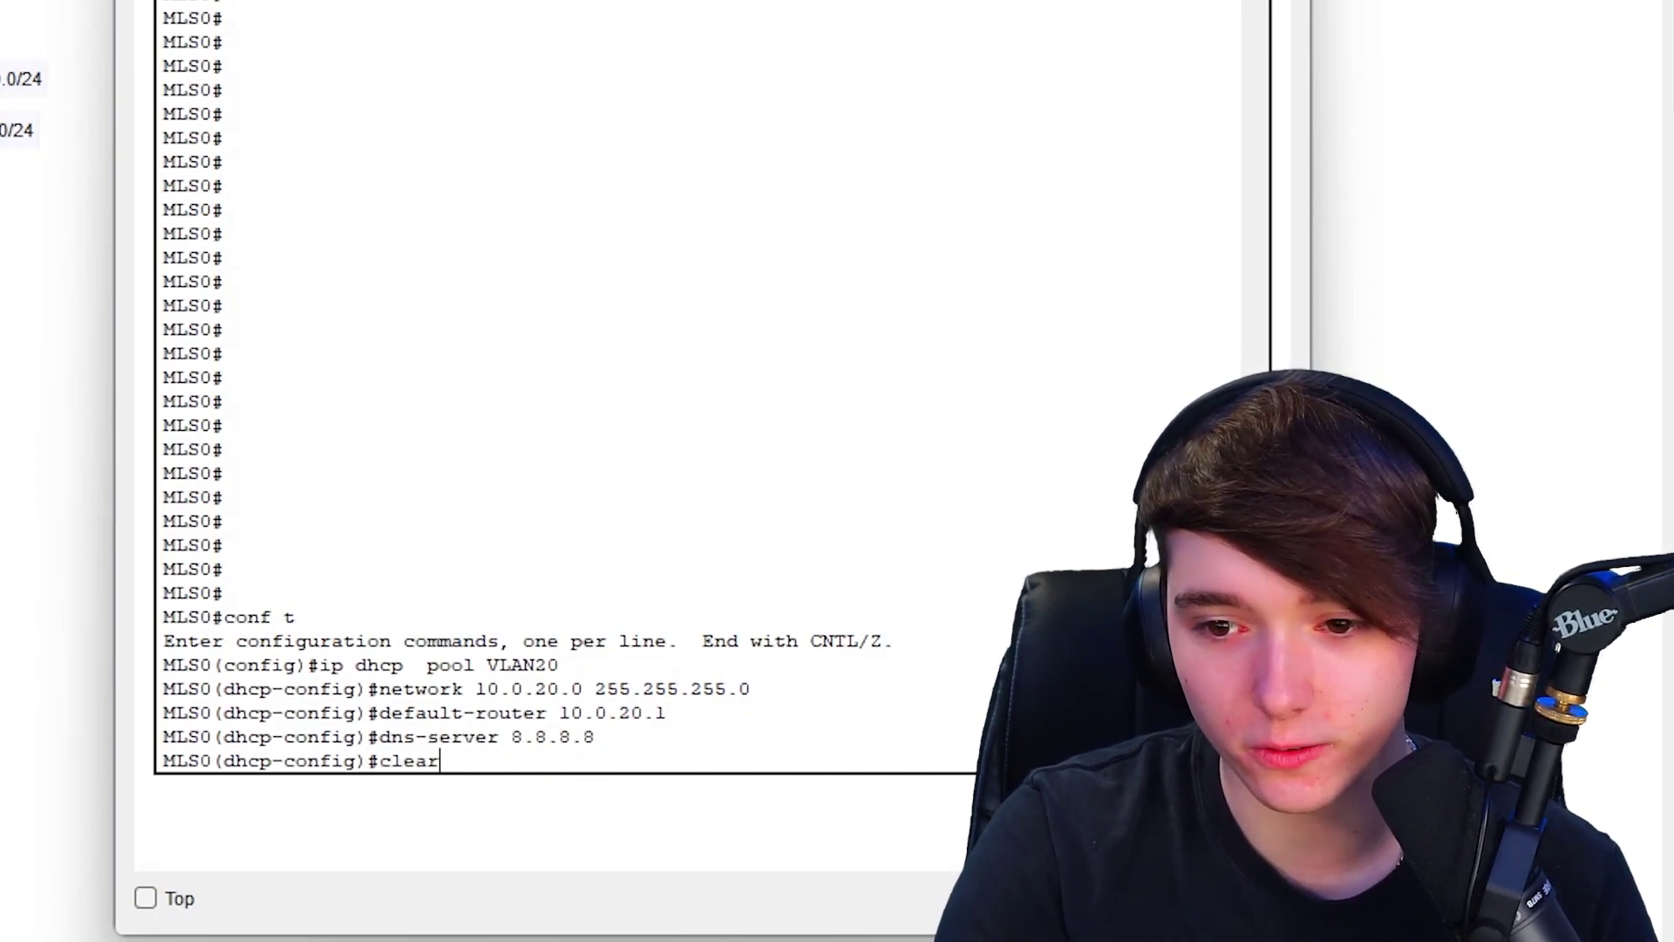
{"action": "key", "text": "Down"}
{"action": "key", "text": "Down"}
{"action": "key", "text": "Down"}
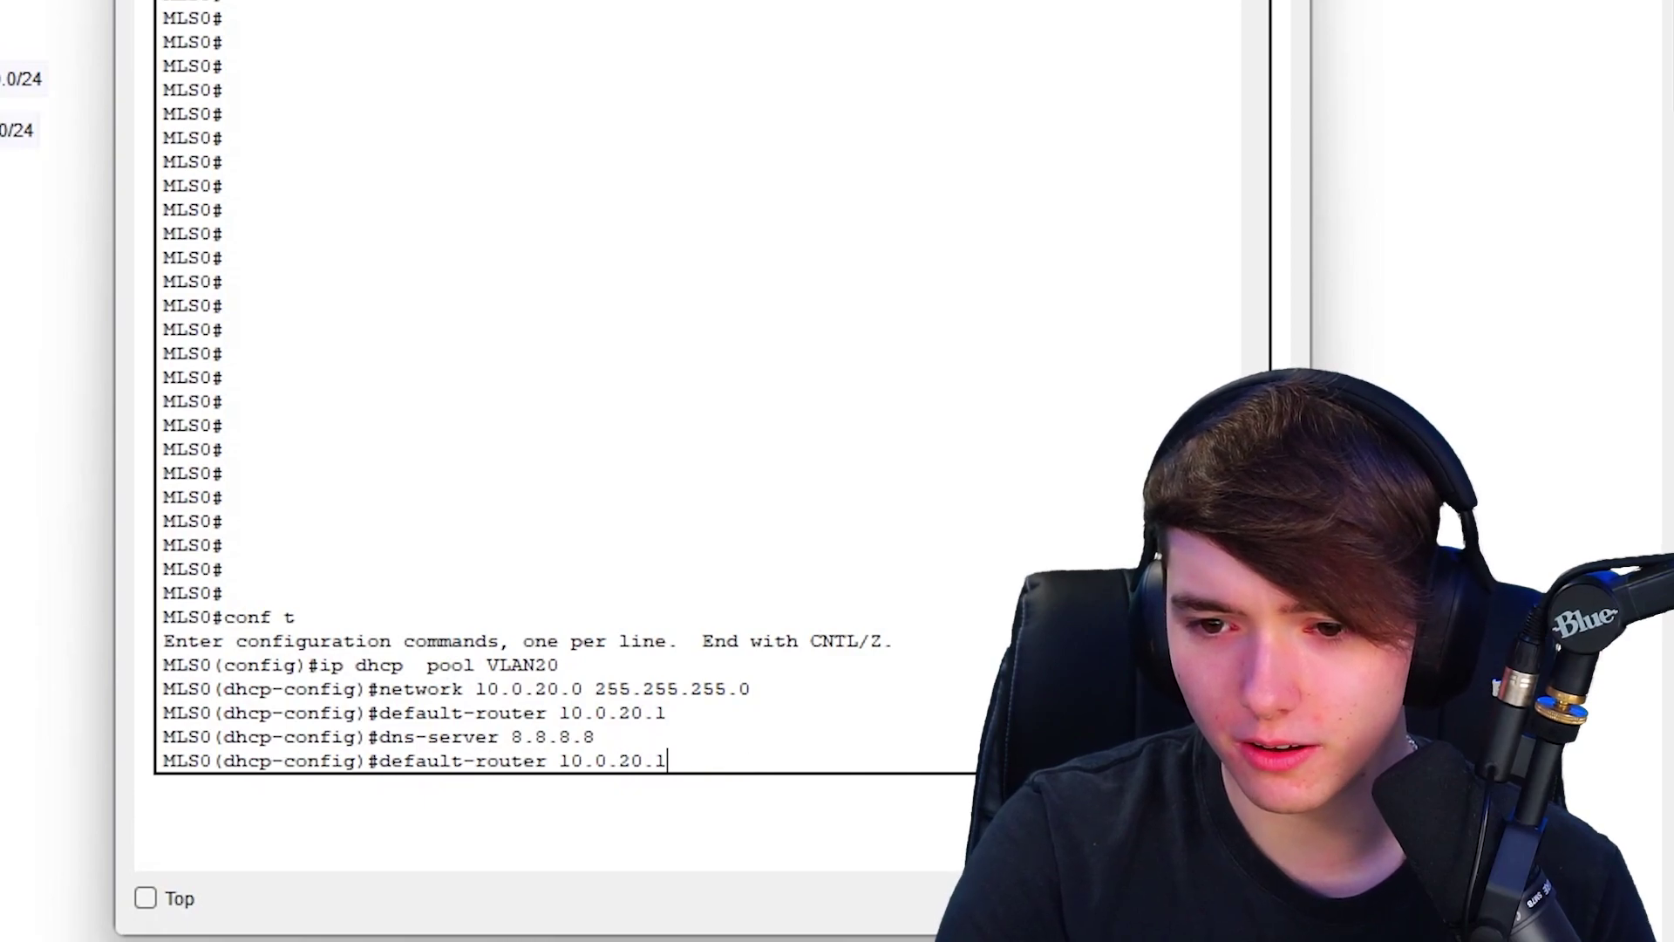
{"action": "key", "text": "Down"}
{"action": "key", "text": "Down"}
{"action": "key", "text": "Up"}
{"action": "key", "text": "Up"}
{"action": "key", "text": "Up"}
{"action": "key", "text": "Up"}
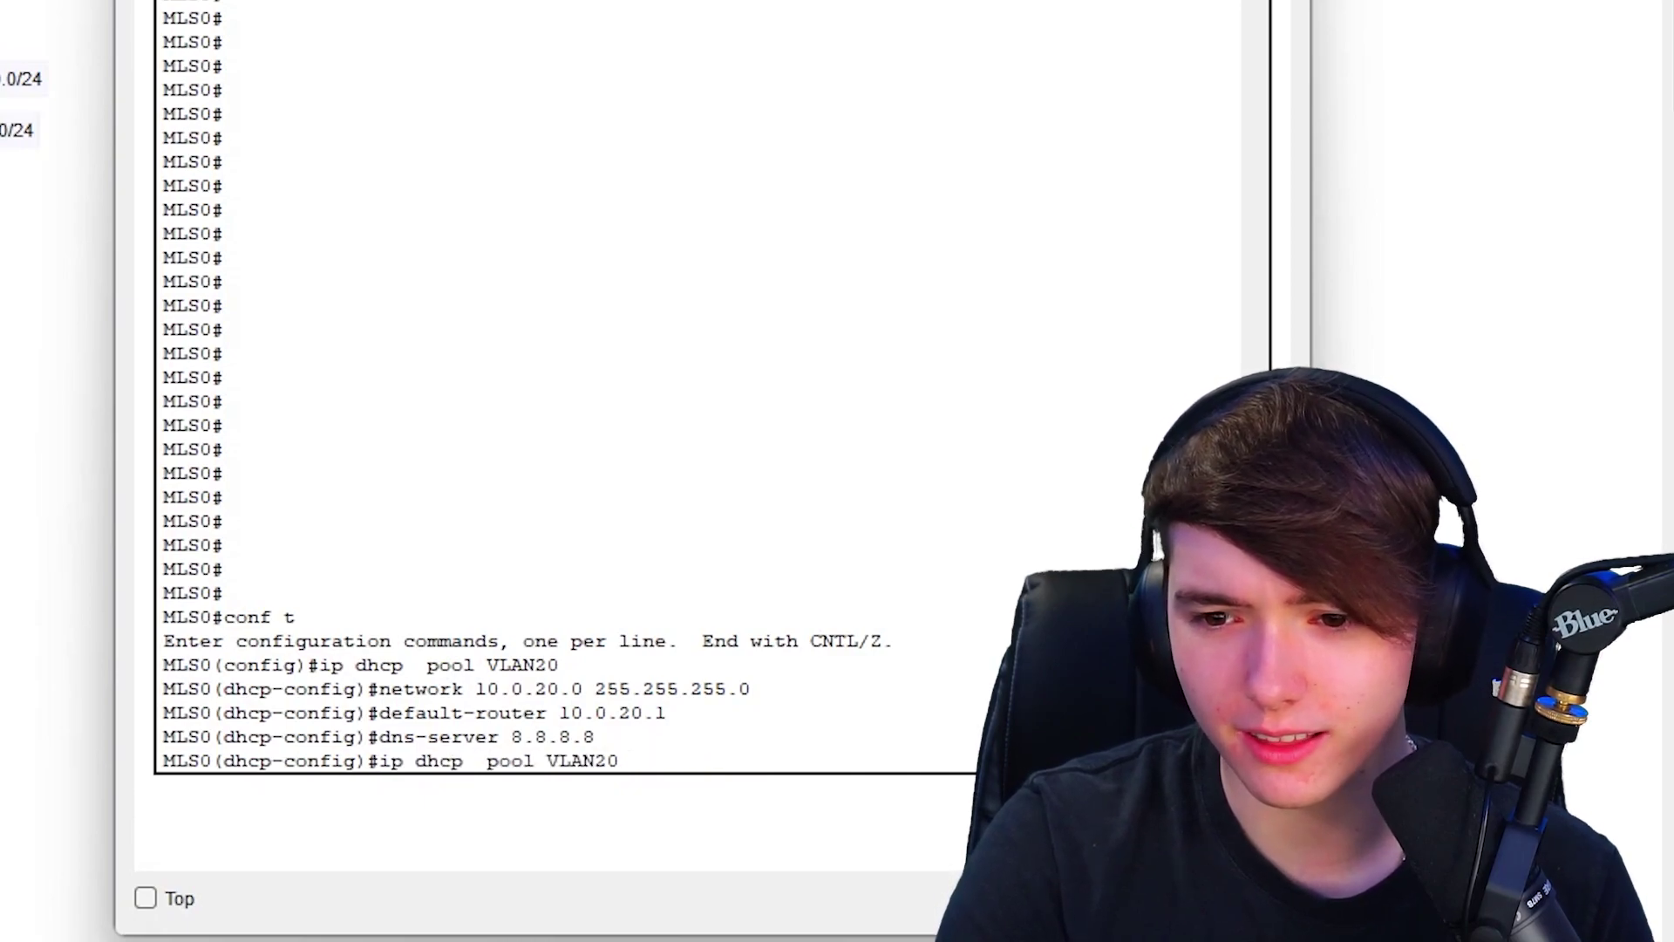
{"action": "key", "text": "Up"}
{"action": "key", "text": "Down"}
{"action": "key", "text": "Down"}
{"action": "key", "text": "Down"}
{"action": "key", "text": "Down"}
{"action": "key", "text": "Down"}
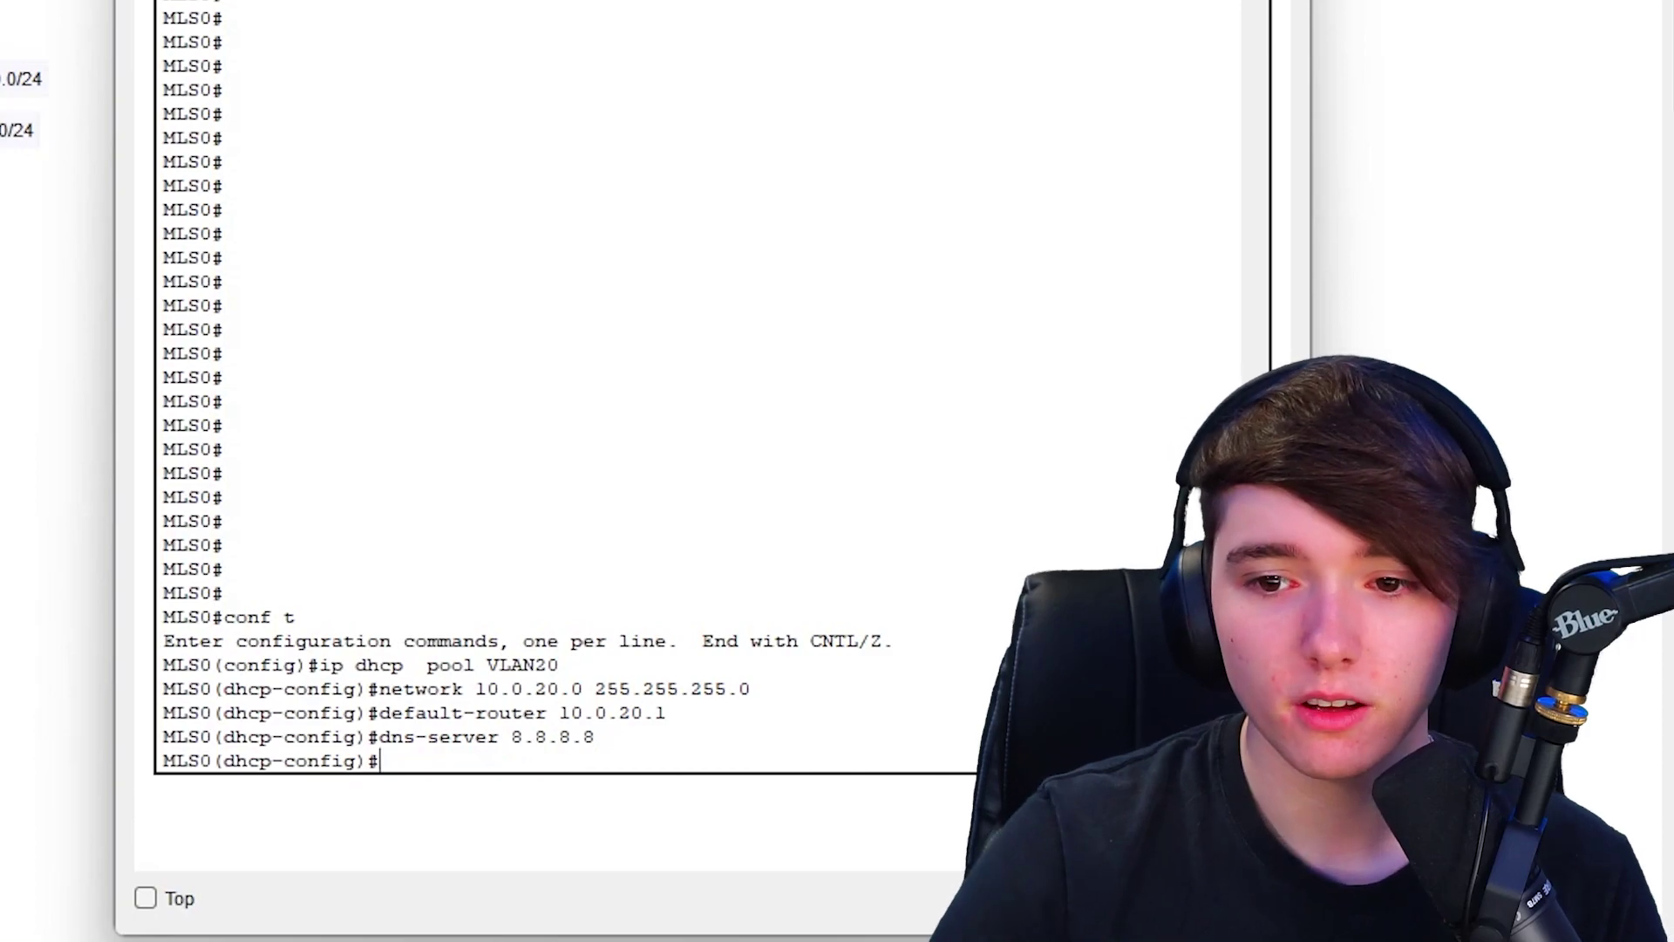
{"action": "scroll", "coordinate": [836, 253], "scroll_direction": "up", "scroll_amount": 10}
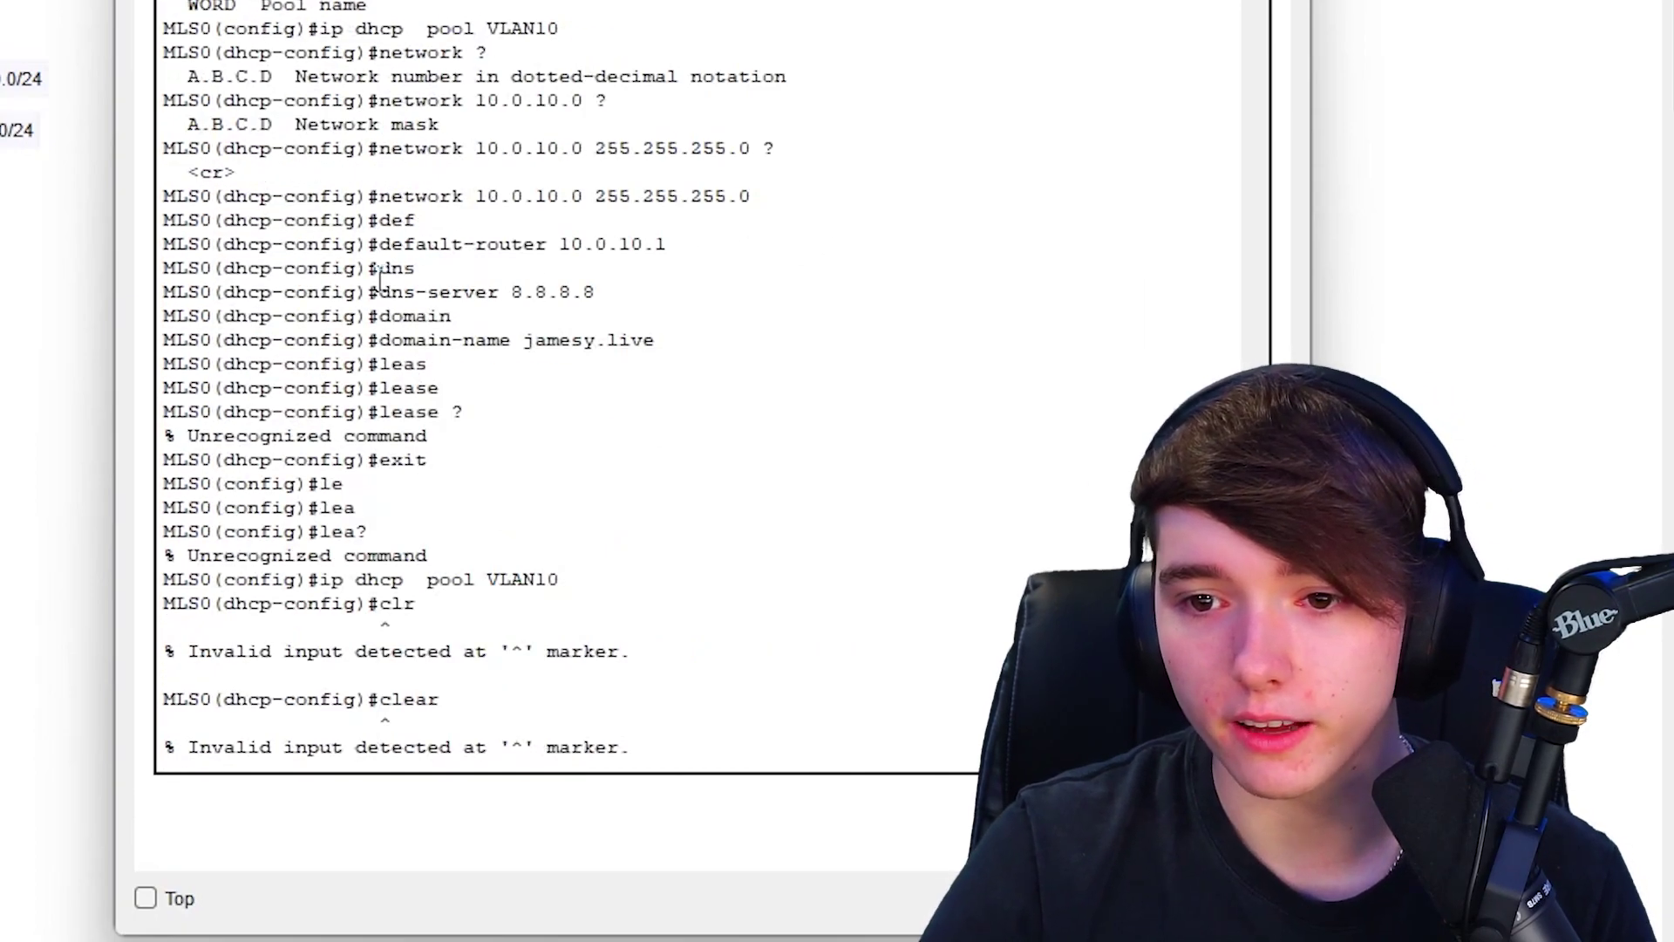
{"action": "scroll", "coordinate": [789, 261], "scroll_direction": "down", "scroll_amount": 10}
{"action": "type", "text": "domain-"}
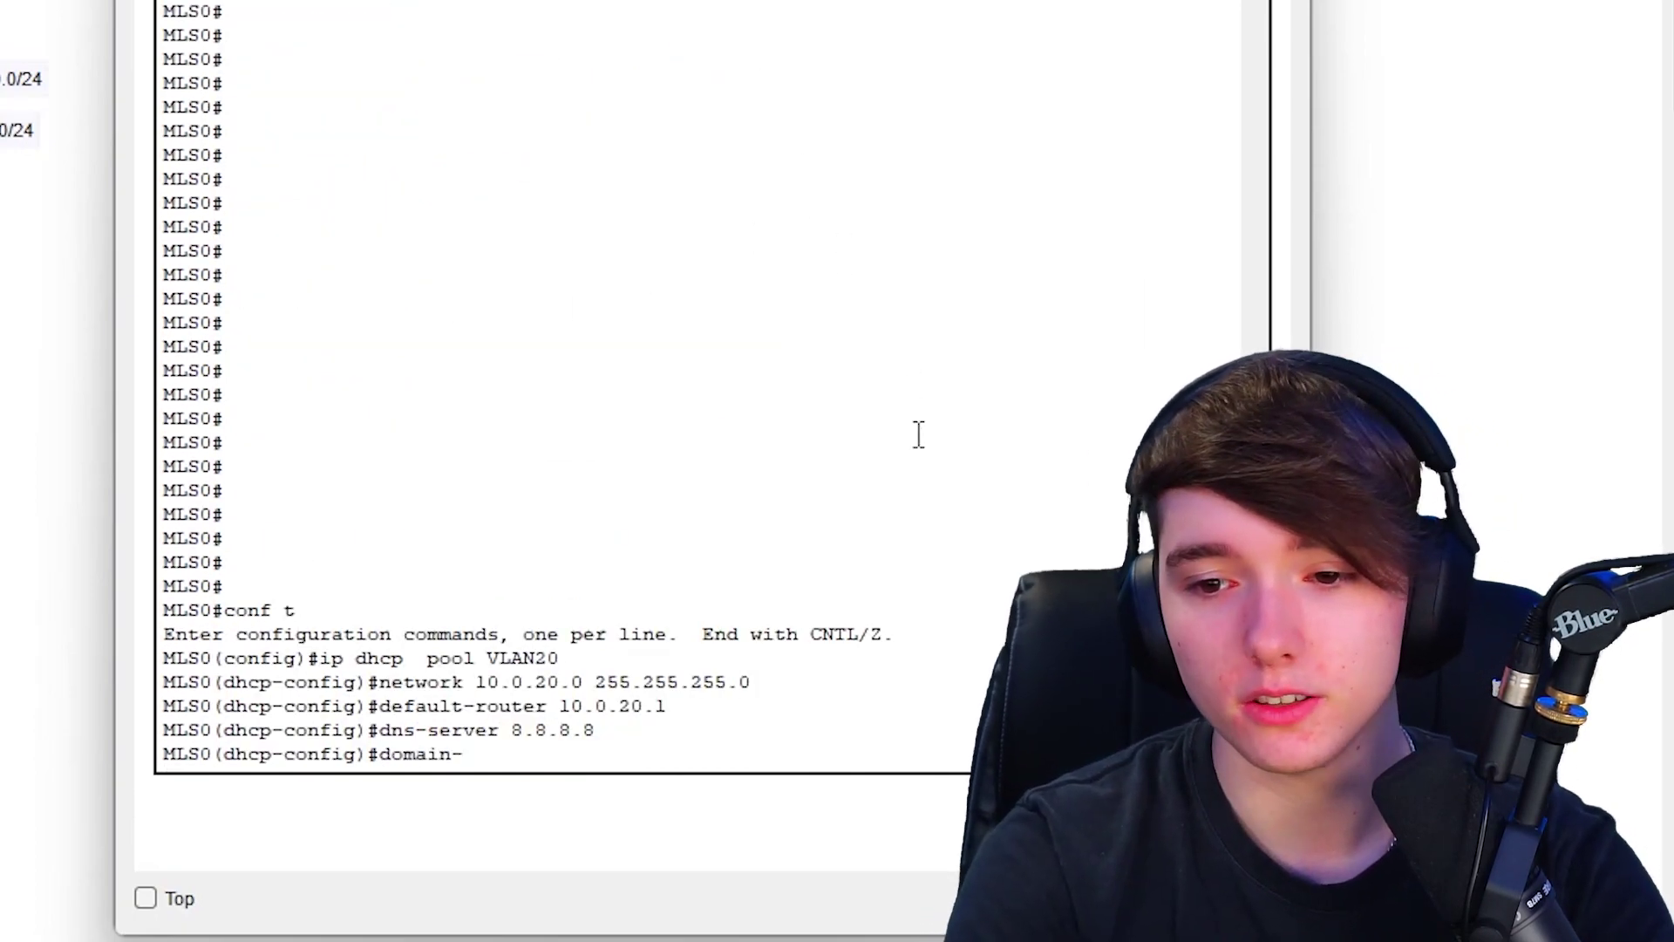
{"action": "type", "text": "name jamesy.live"}
{"action": "key", "text": "Return"}
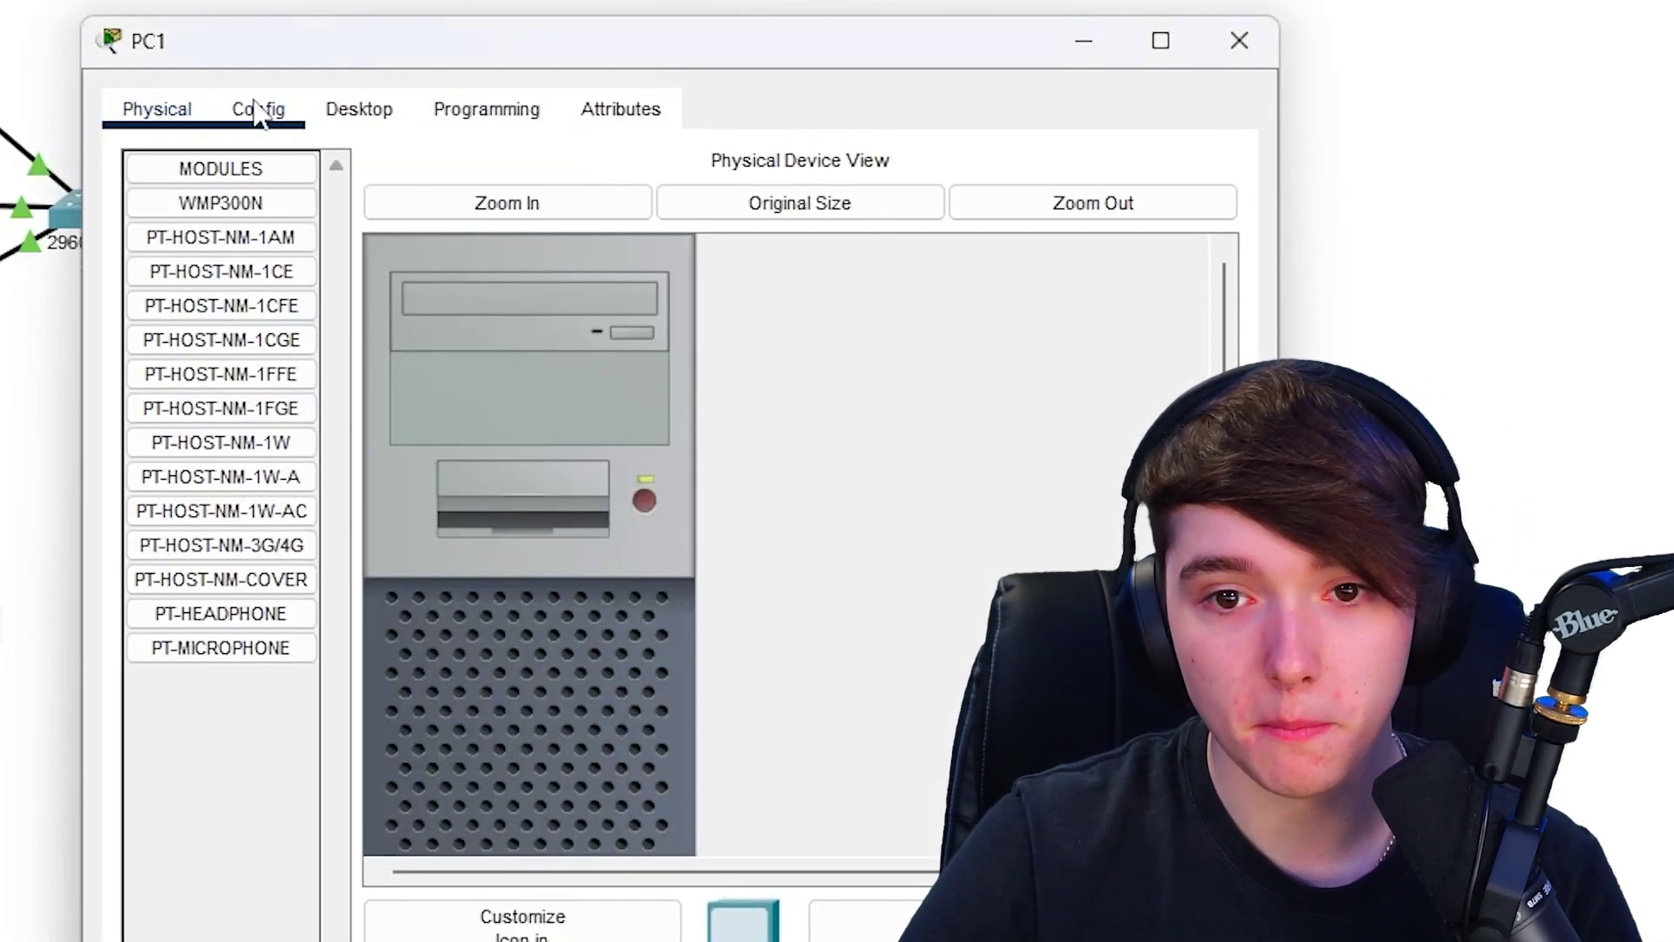
- Switch PC1's IP configuration to DHCP so it leases 10.0.20.4
{"action": "left_click", "coordinate": [355, 109]}
{"action": "left_click", "coordinate": [288, 212]}
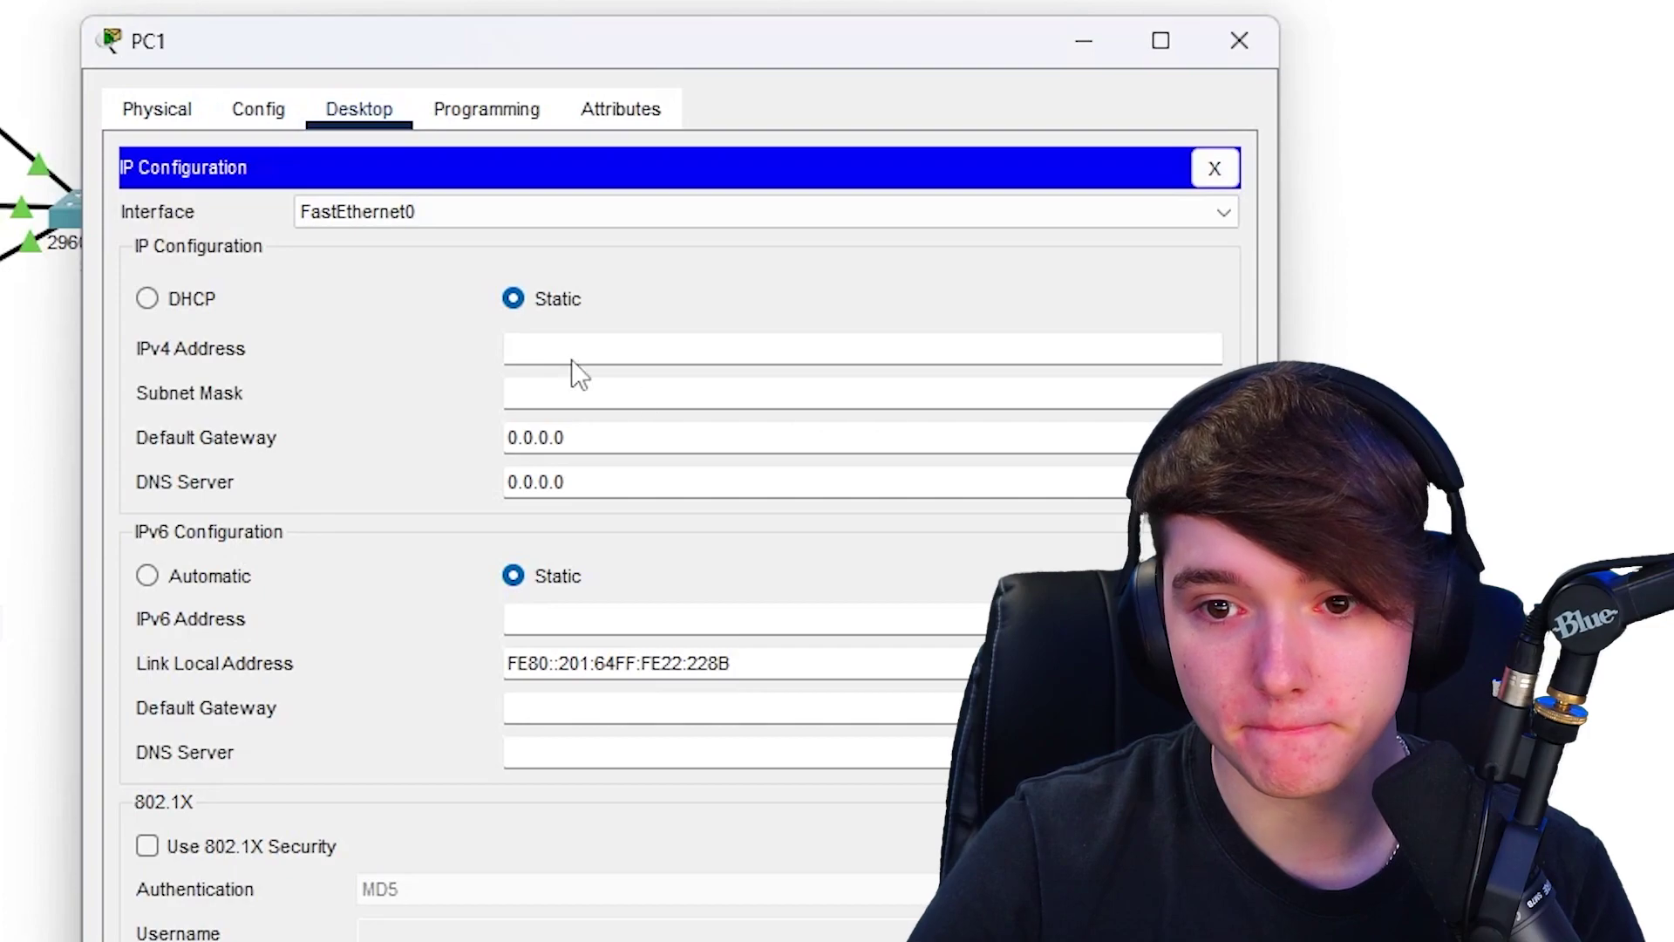
{"action": "left_click", "coordinate": [185, 301]}
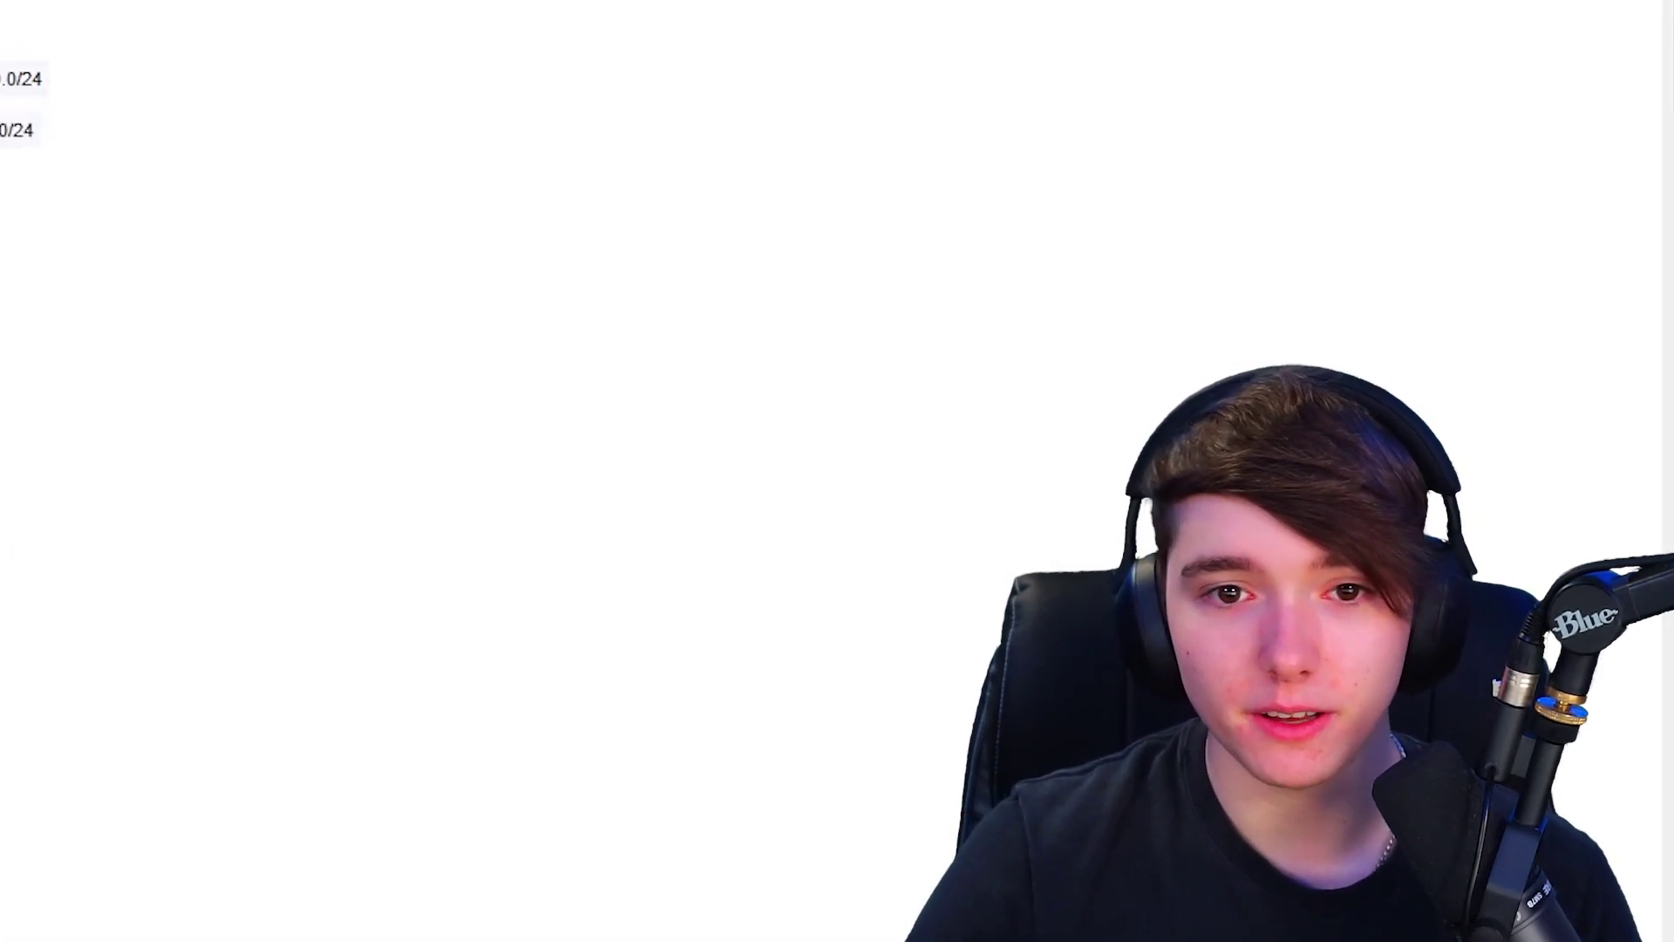
- Create DHCP pool VLAN30 with network 10.0.30.0 and the domain name, reusing recalled commands
{"action": "key", "text": "Up"}
{"action": "key", "text": "Up"}
{"action": "key", "text": "Up"}
{"action": "key", "text": "Up"}
{"action": "key", "text": "Up"}
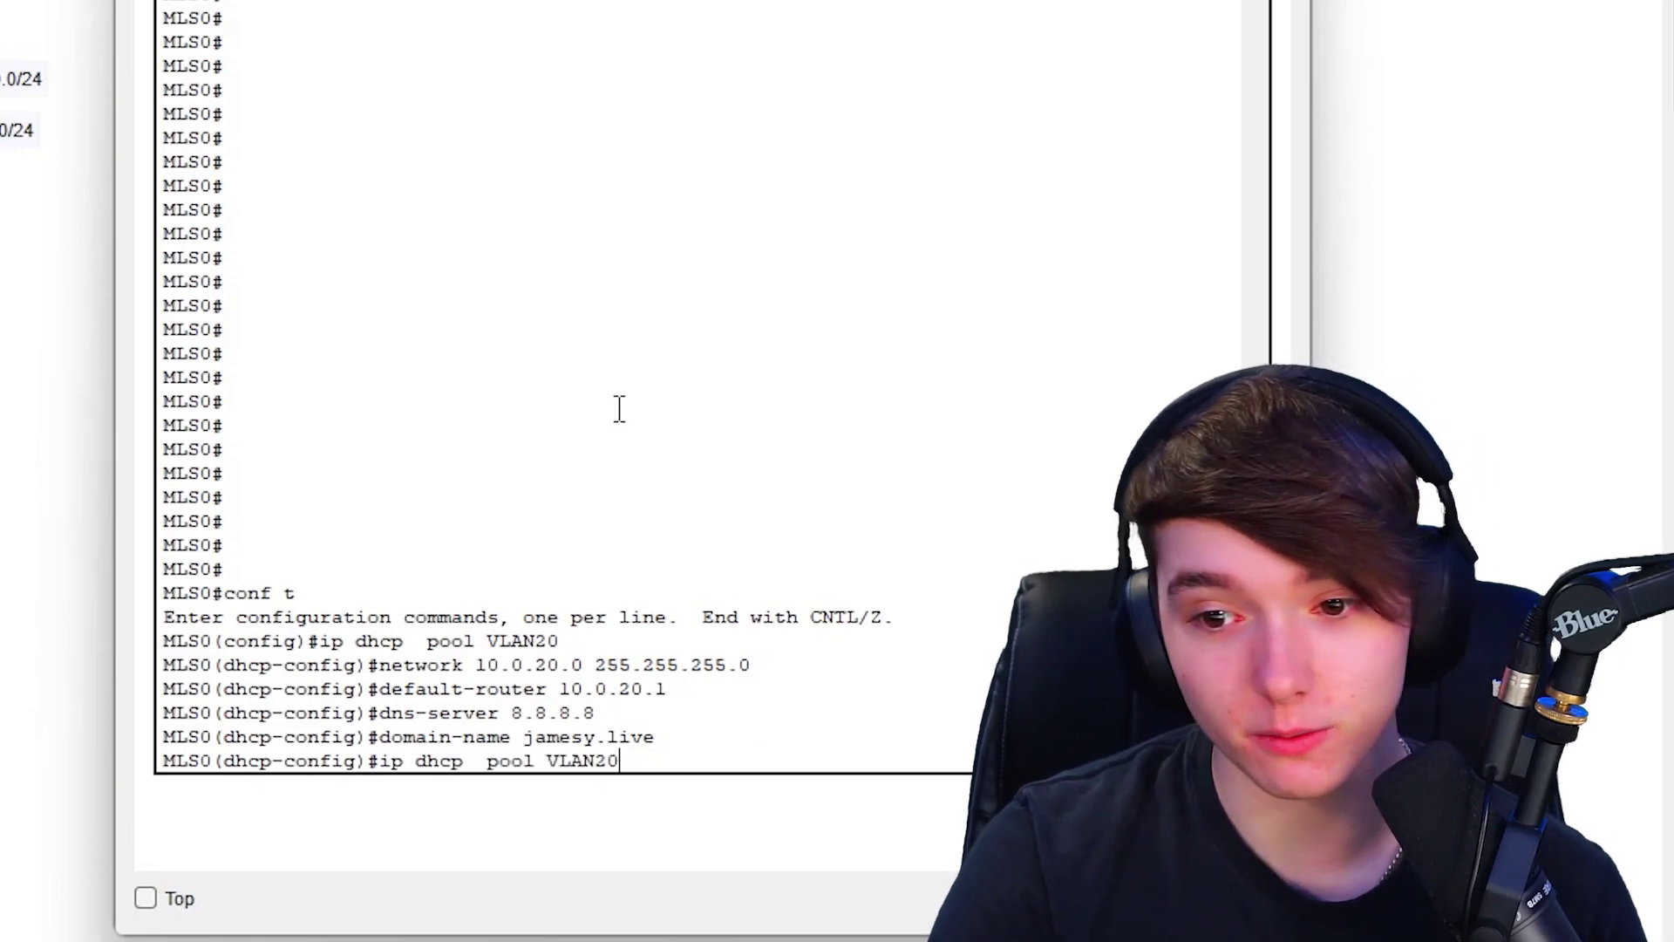
{"action": "type", "text": "30"}
{"action": "key", "text": "Return"}
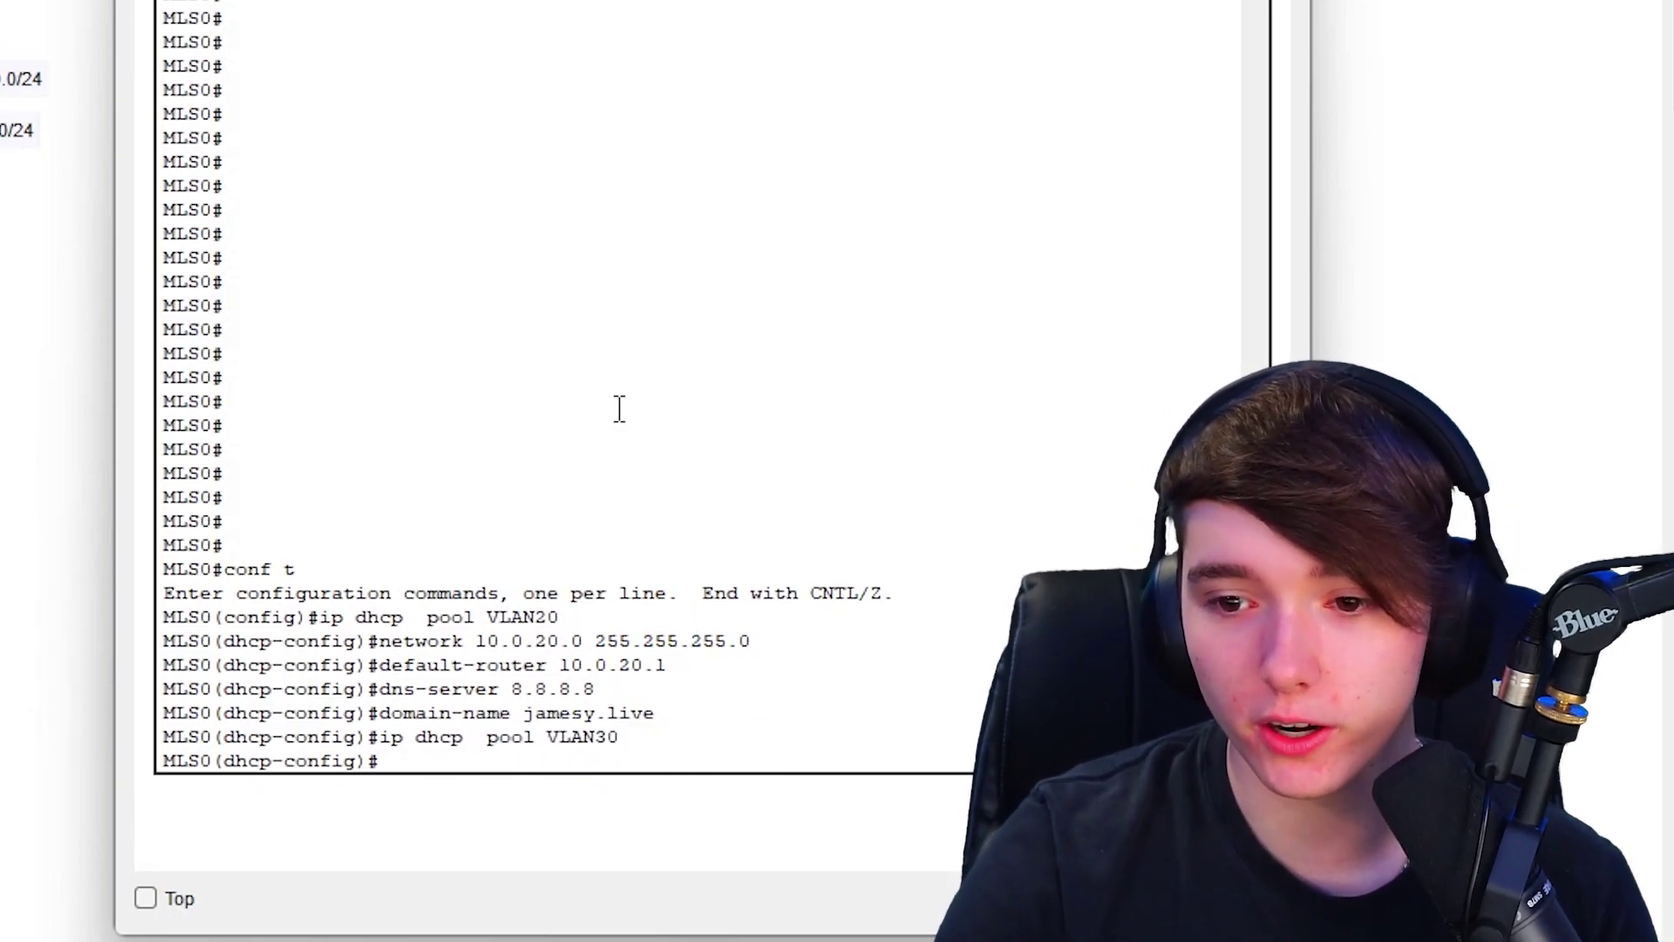
{"action": "key", "text": "Up"}
{"action": "key", "text": "Up"}
{"action": "key", "text": "Up"}
{"action": "key", "text": "Up"}
{"action": "key", "text": "Up"}
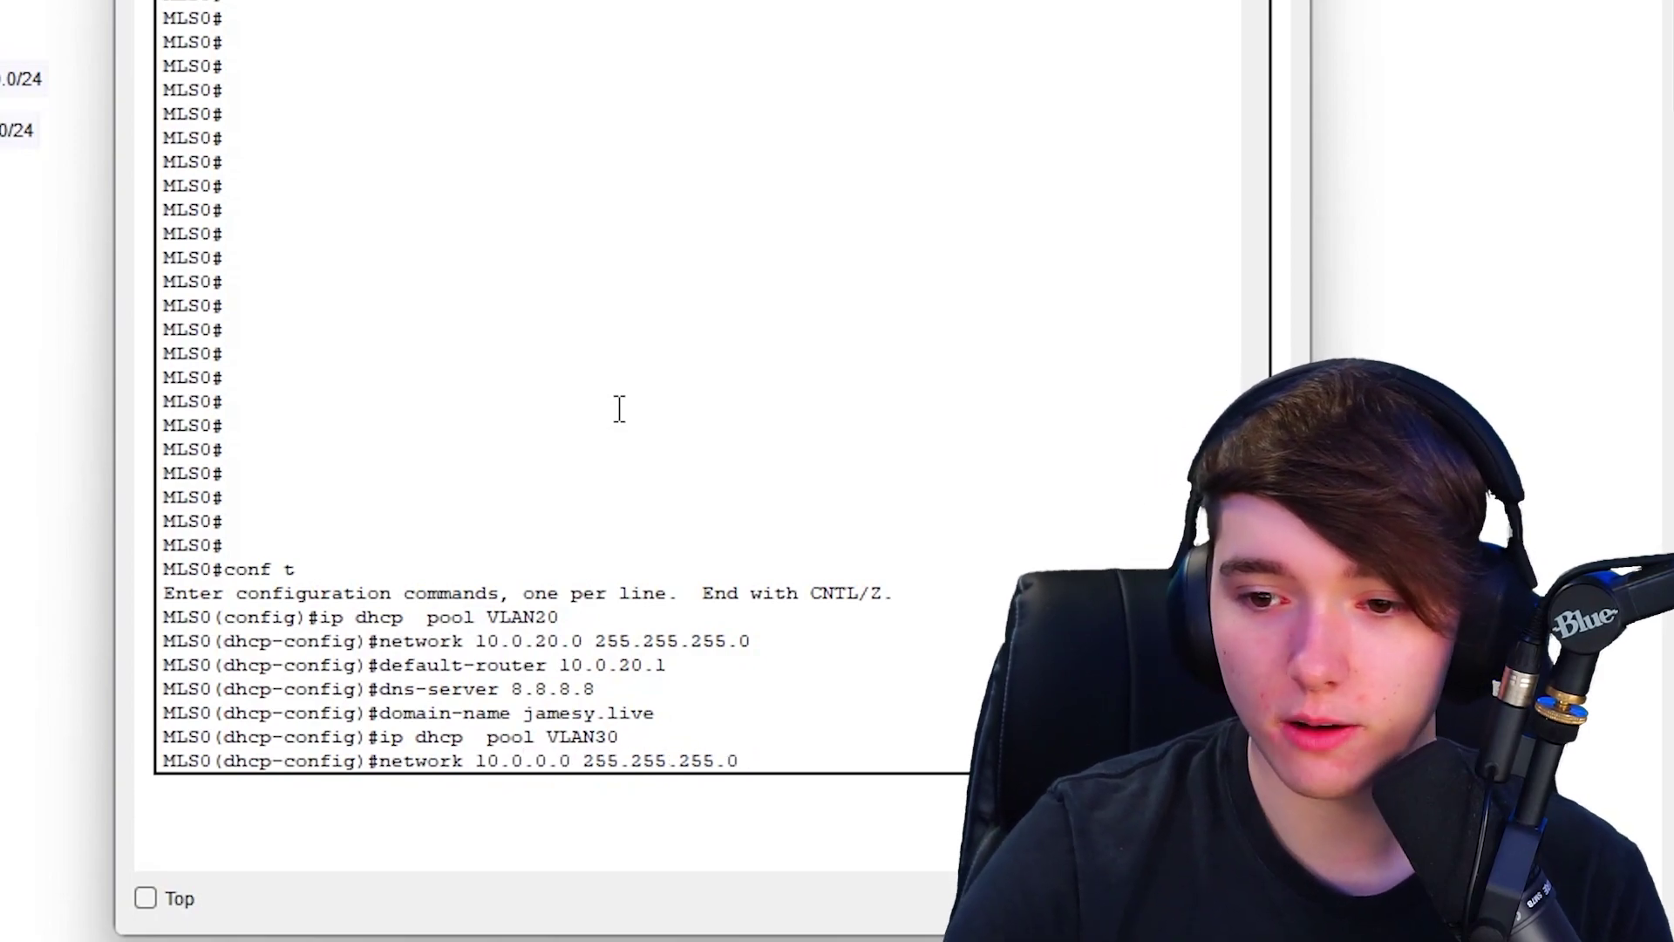
{"action": "key", "text": "BackSpace"}
{"action": "type", "text": "3"}
{"action": "key", "text": "Return"}
{"action": "key", "text": "Up"}
{"action": "key", "text": "Up"}
{"action": "key", "text": "Up"}
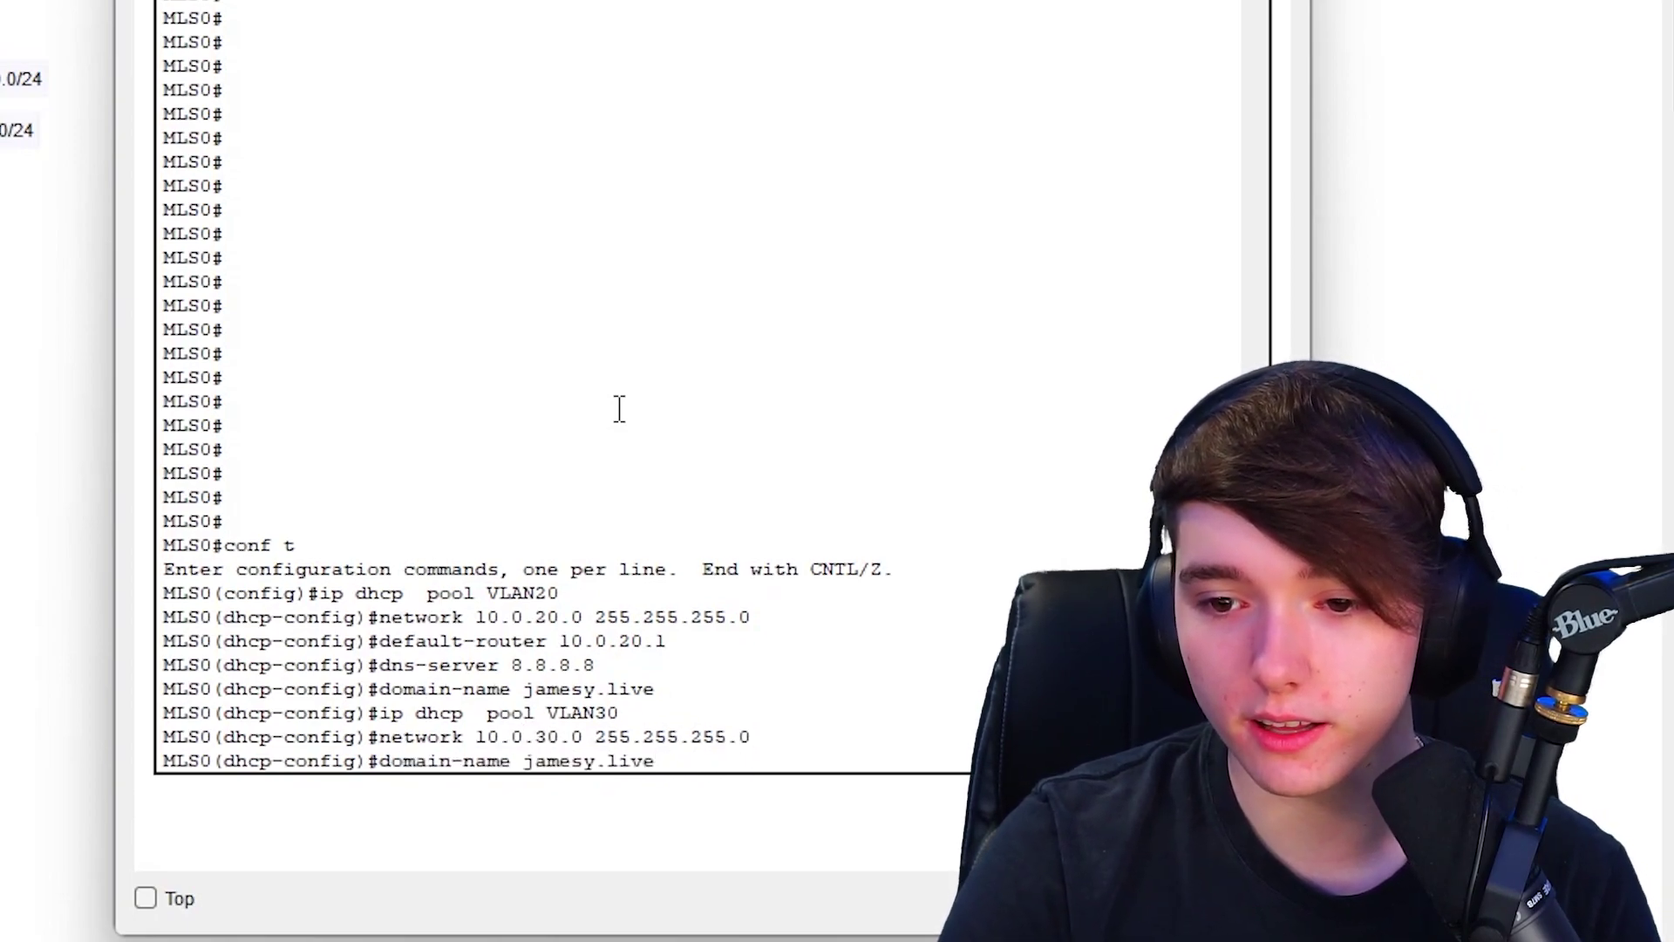
{"action": "key", "text": "Return"}
- Add DNS server 8.8.8.8 and default-router 10.0.30.1 to the VLAN30 pool
{"action": "key", "text": "Up"}
{"action": "key", "text": "Up"}
{"action": "key", "text": "Up"}
{"action": "key", "text": "Up"}
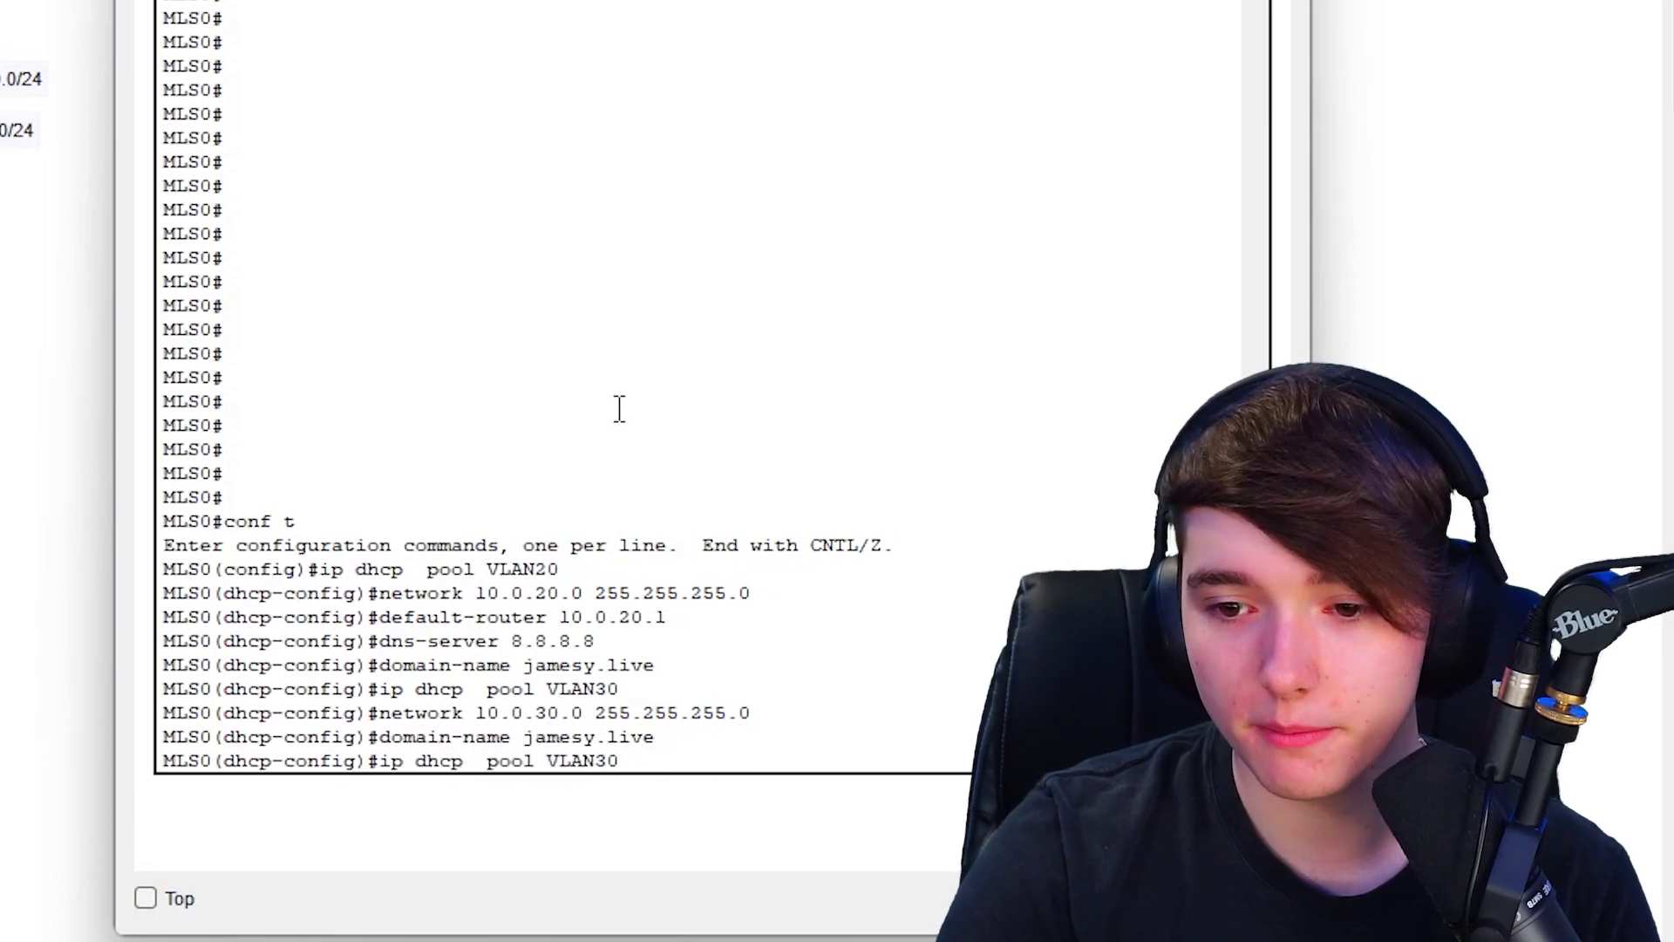
{"action": "key", "text": "Up"}
{"action": "key", "text": "Return"}
{"action": "key", "text": "Up"}
{"action": "key", "text": "Up"}
{"action": "key", "text": "Up"}
{"action": "key", "text": "Up"}
{"action": "key", "text": "Up"}
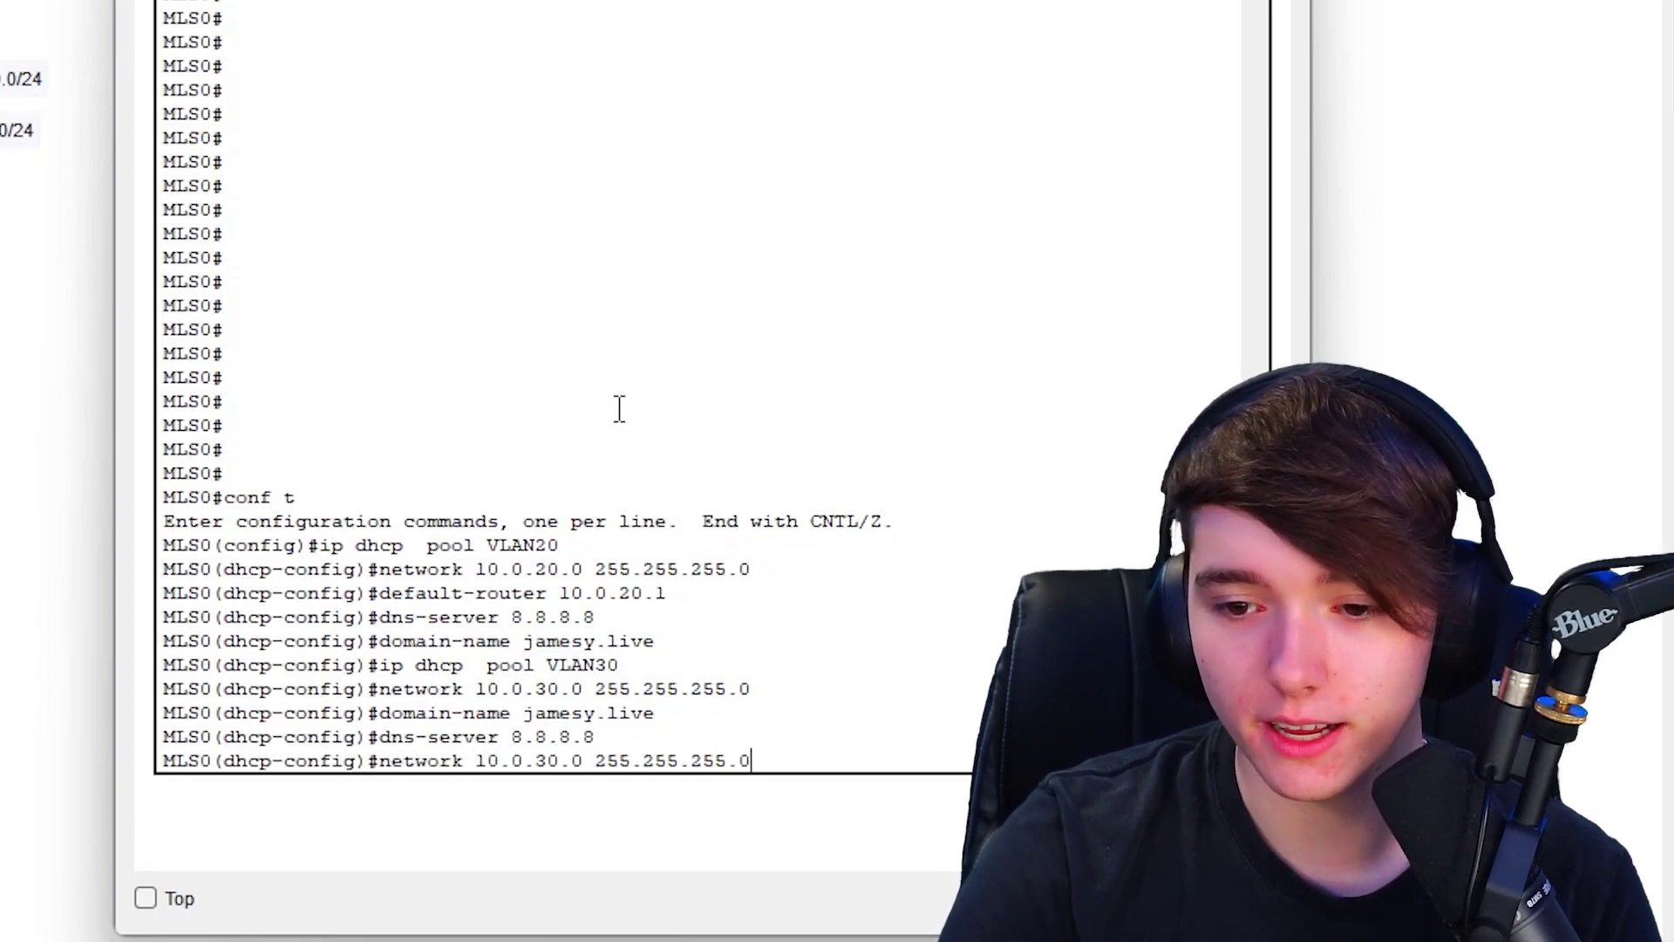
{"action": "key", "text": "Up"}
{"action": "key", "text": "Up"}
{"action": "key", "text": "Left"}
{"action": "key", "text": "Left"}
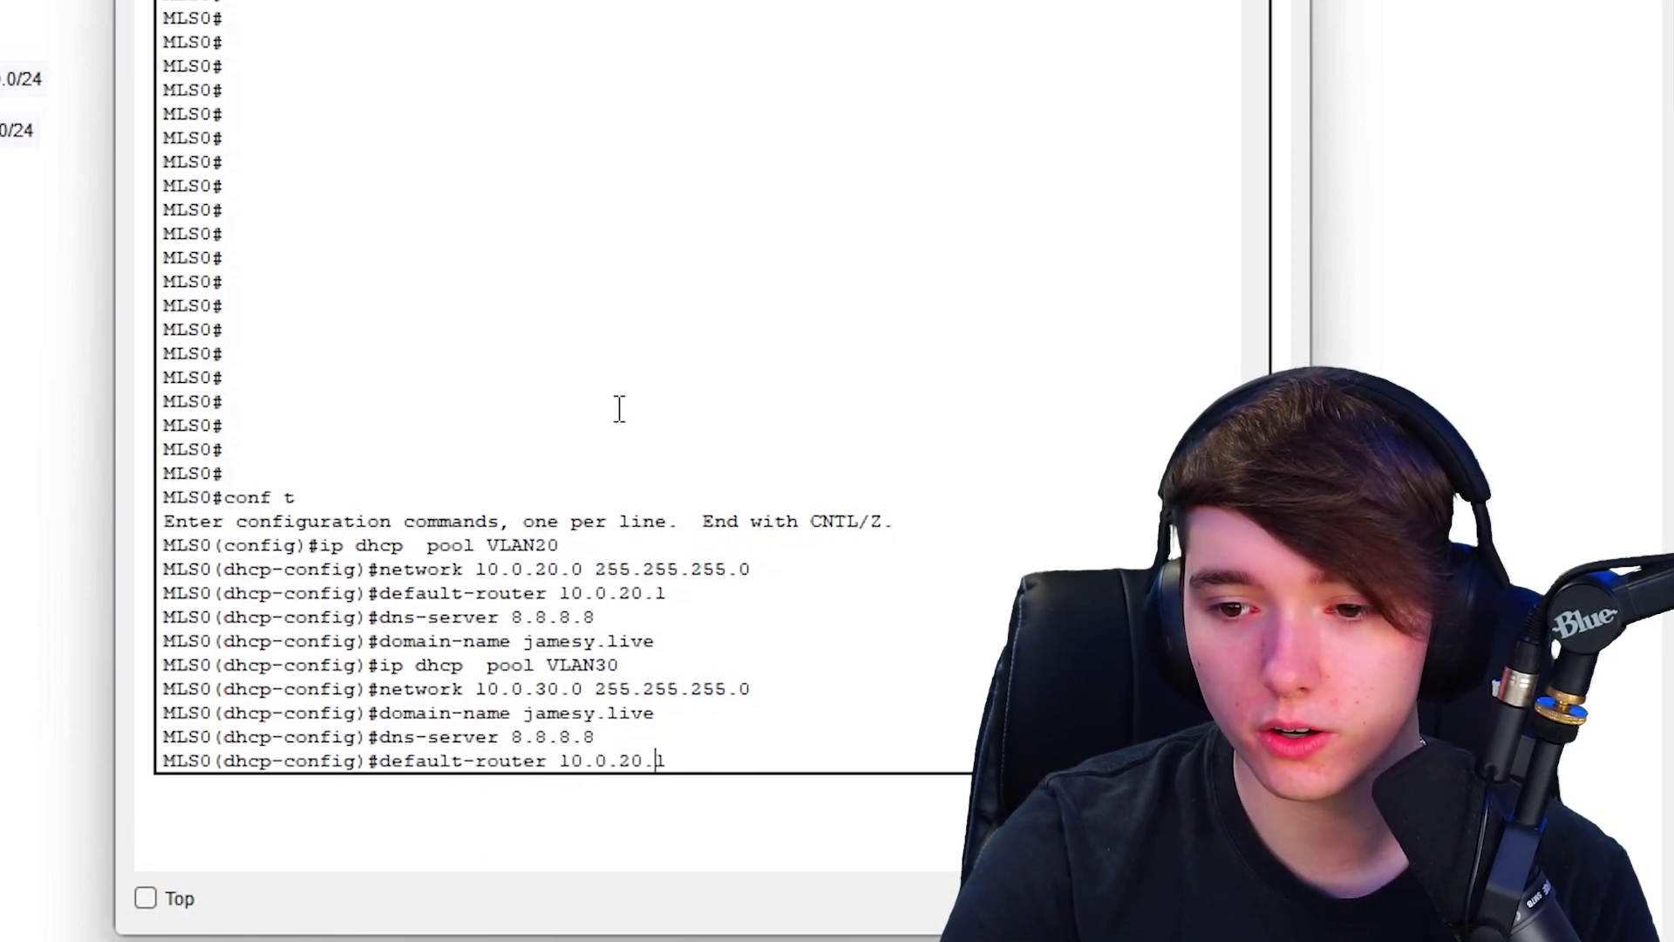
{"action": "key", "text": "BackSpace"}
{"action": "type", "text": "3"}
{"action": "key", "text": "Return"}
{"action": "key", "text": "Up"}
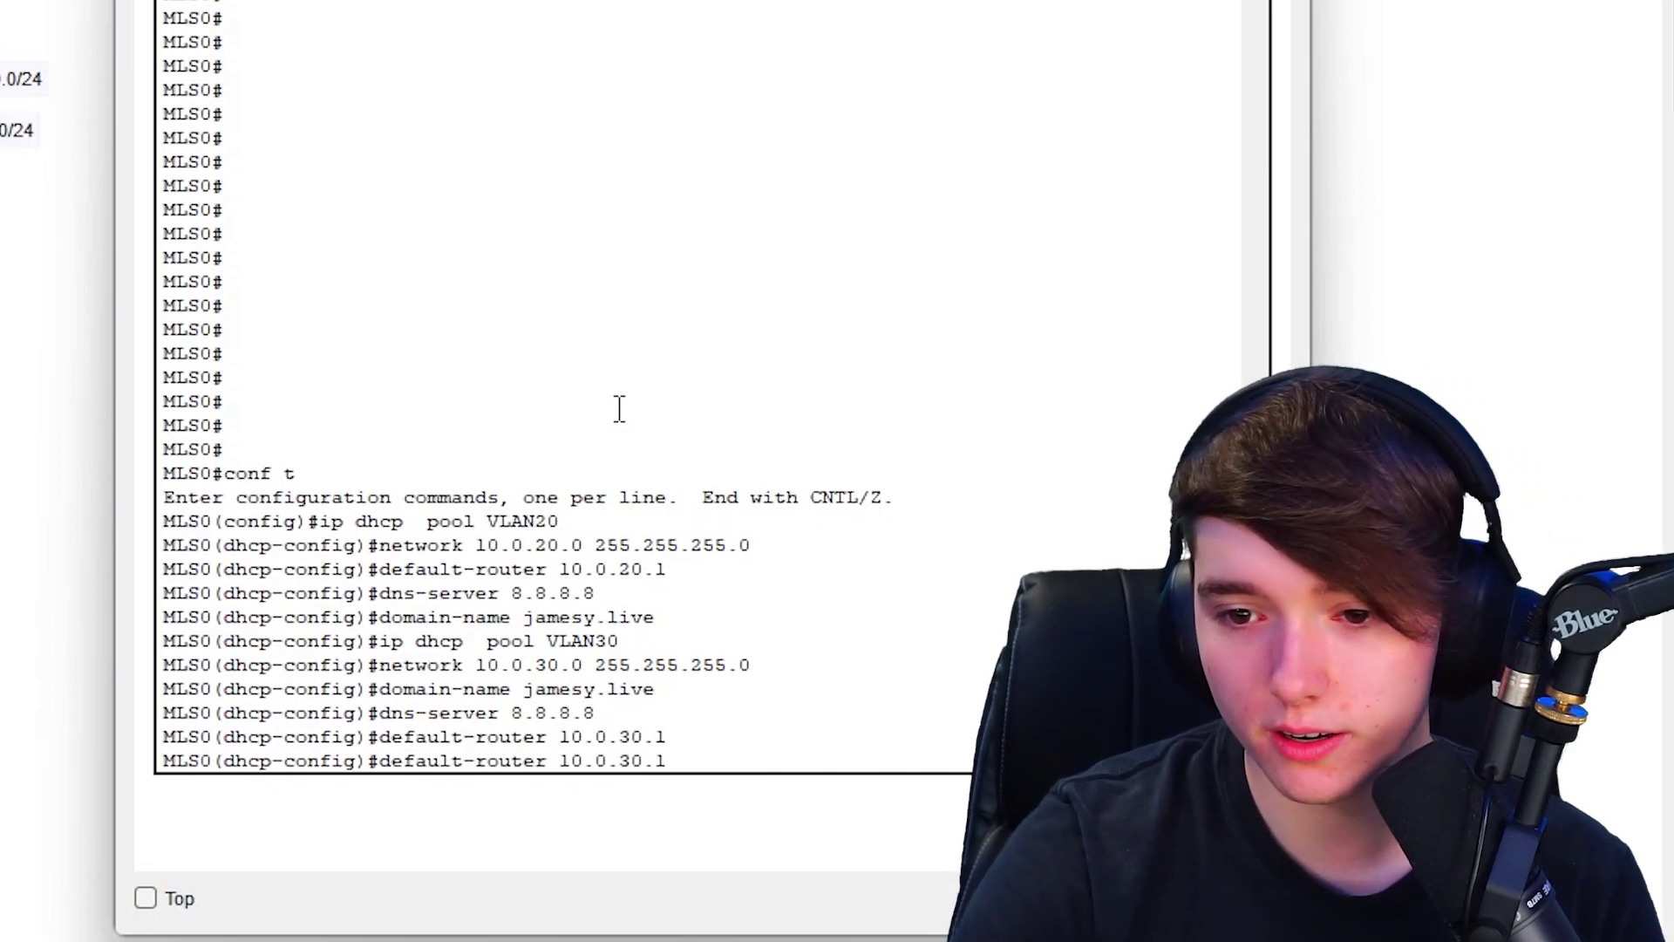
{"action": "key", "text": "Up"}
{"action": "key", "text": "Up"}
{"action": "key", "text": "Up"}
{"action": "key", "text": "Up"}
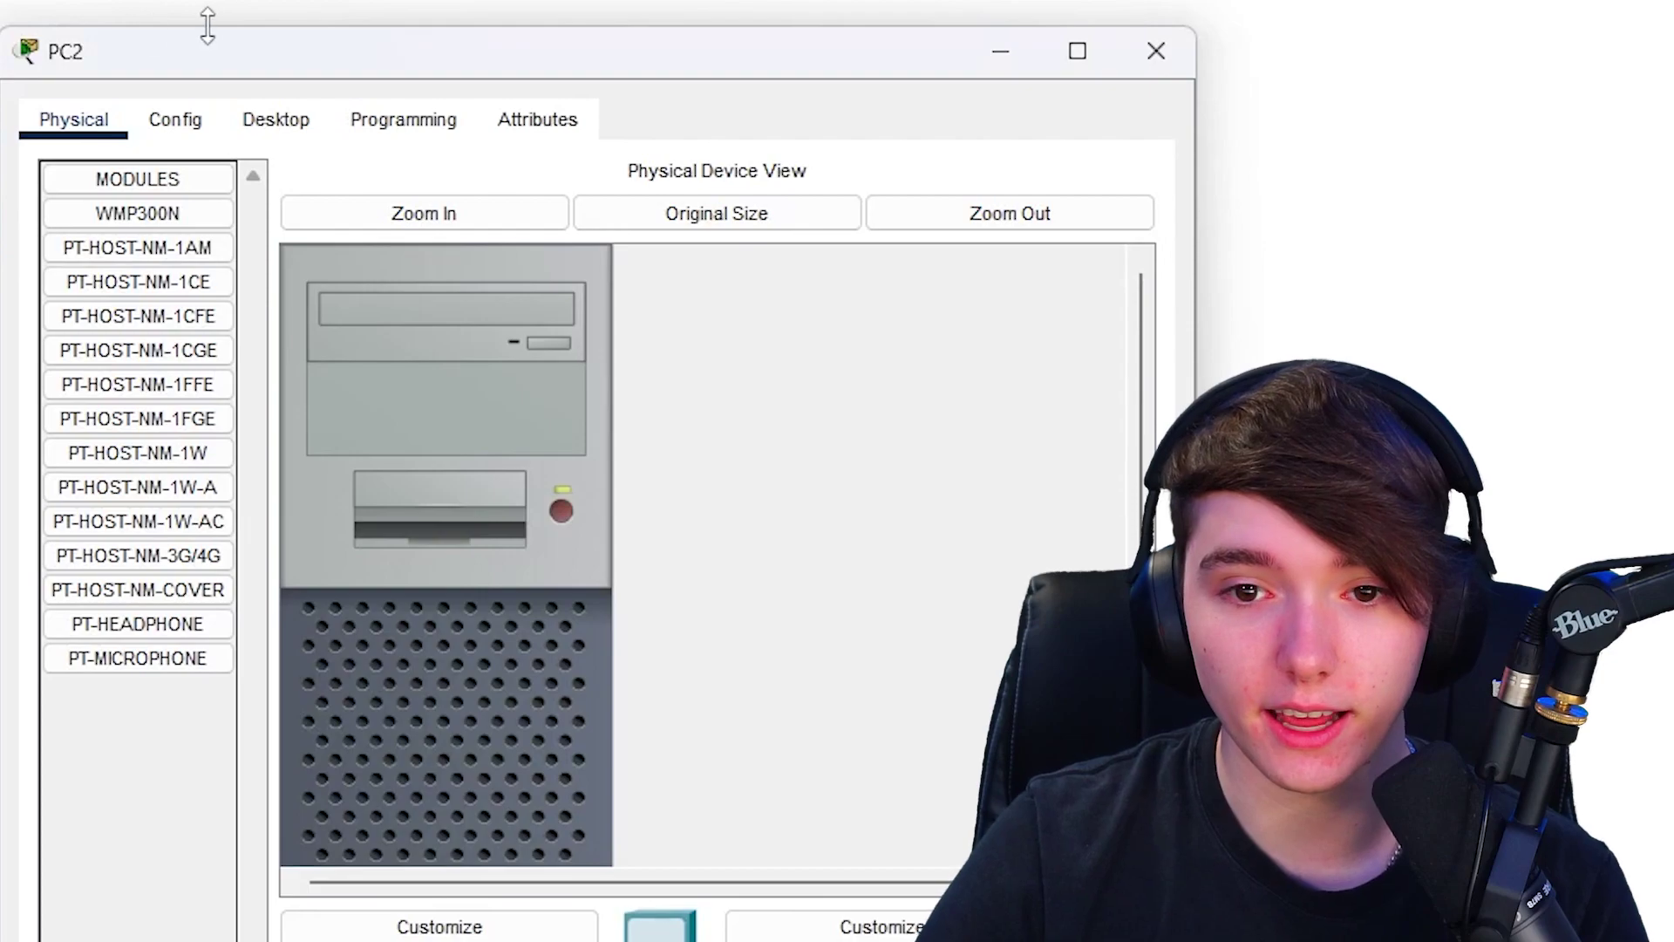
- Switch PC2's Desktop IP Configuration from static to DHCP
{"action": "left_click", "coordinate": [276, 120]}
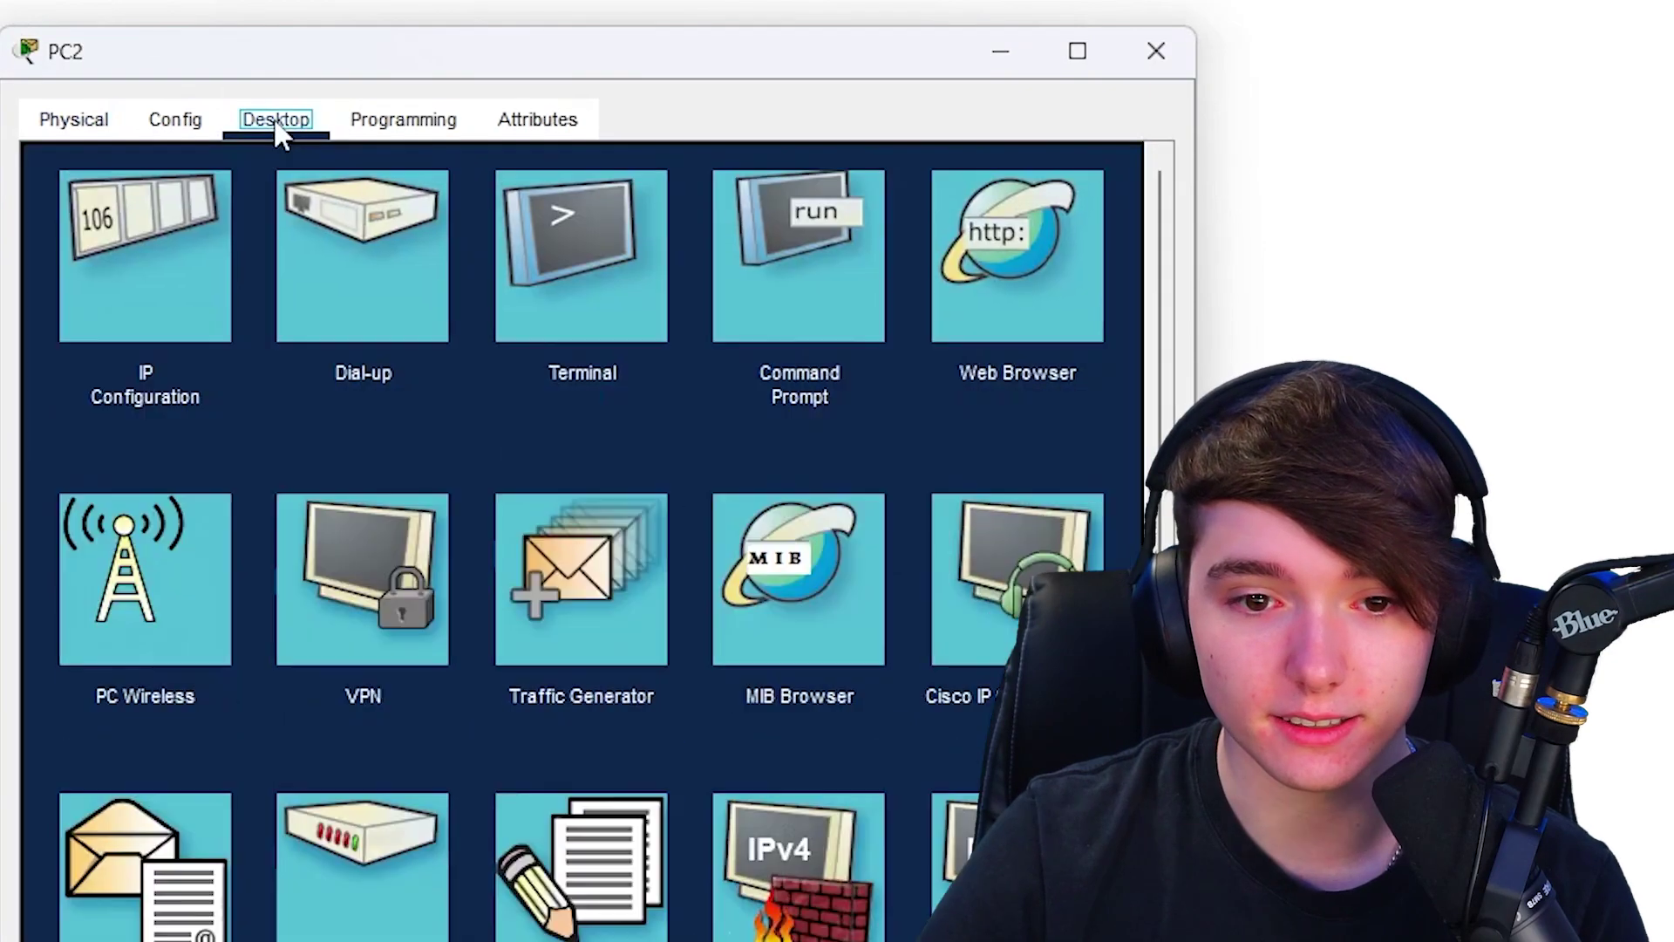
{"action": "left_click", "coordinate": [122, 315]}
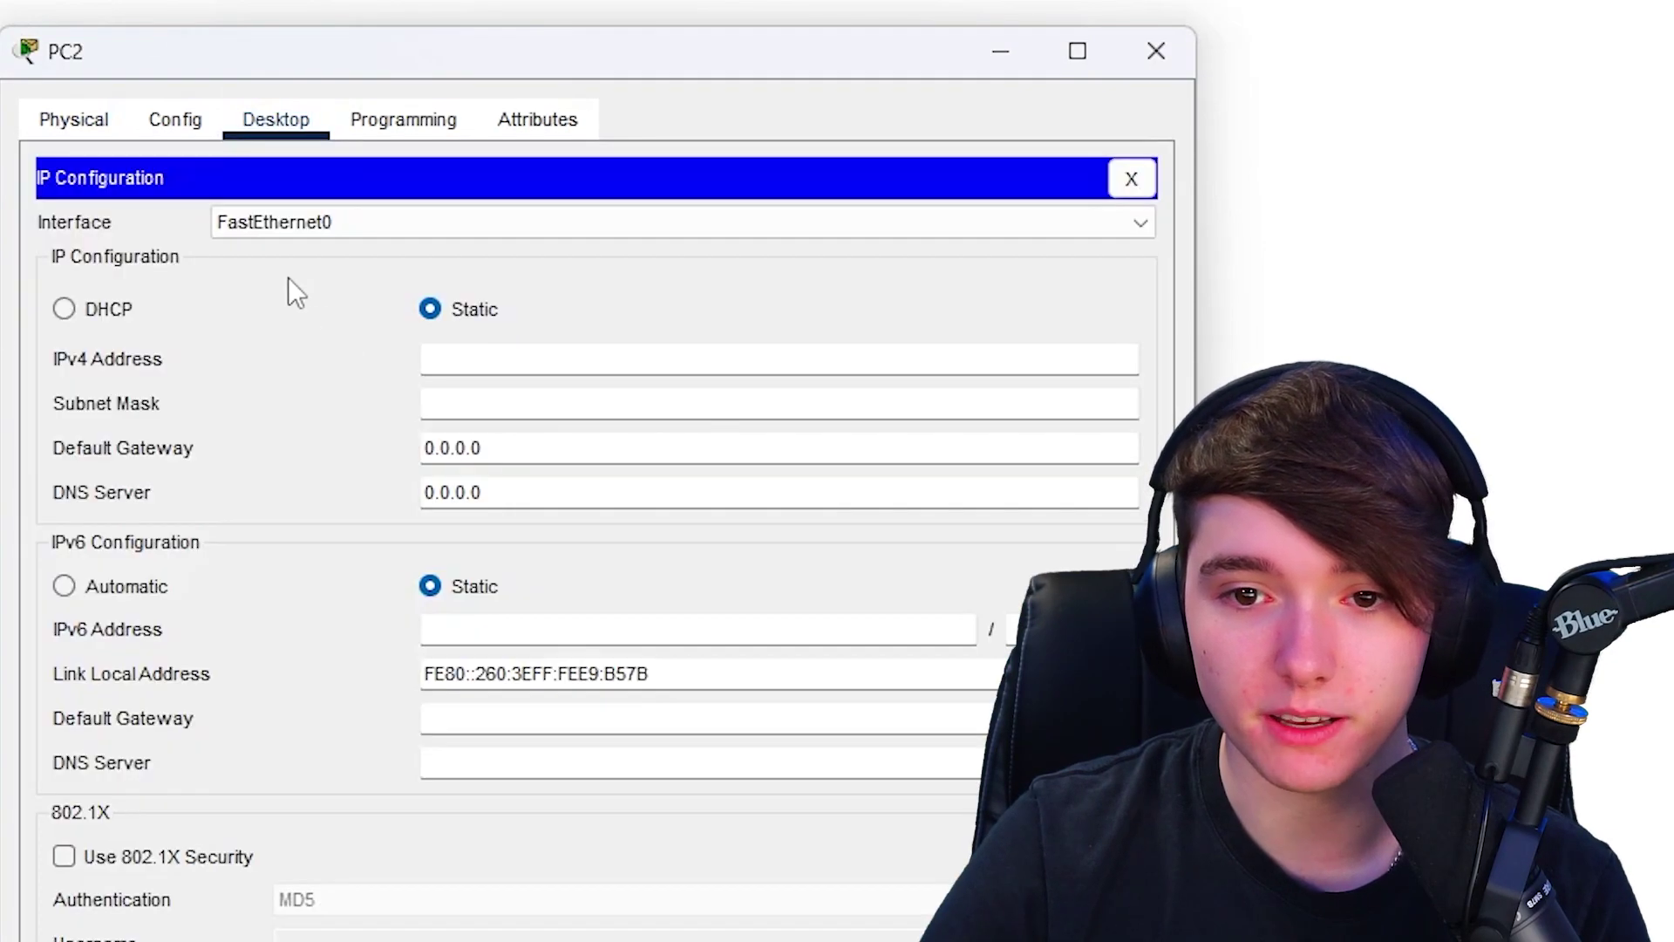
{"action": "left_click", "coordinate": [64, 309]}
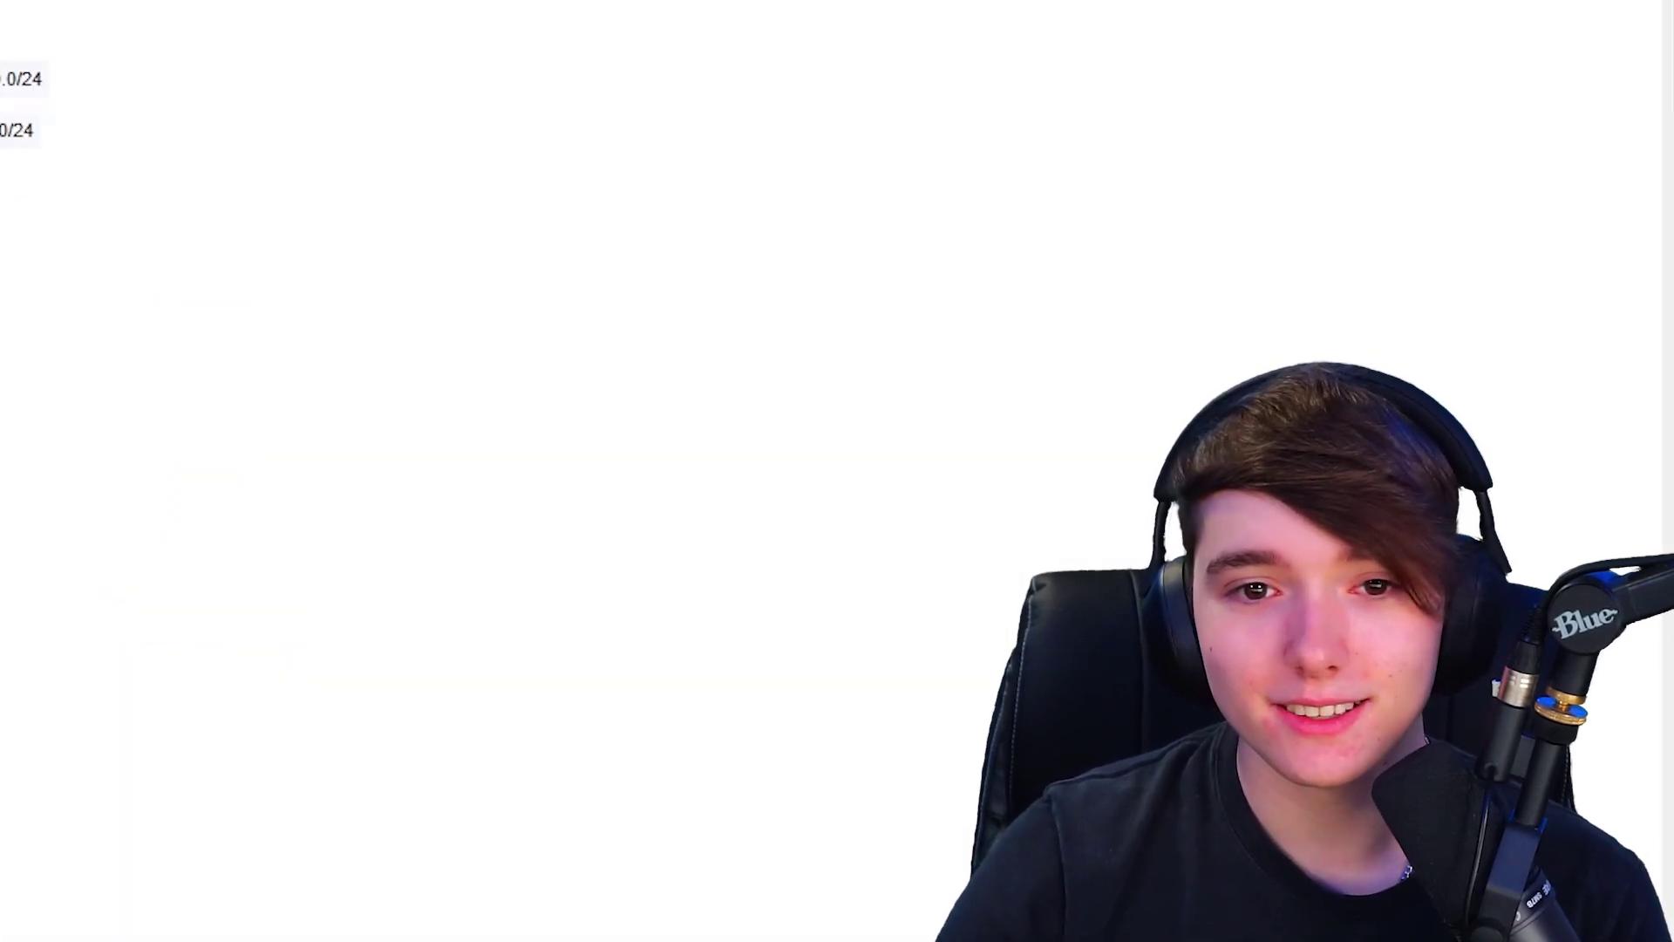
- Create DHCP pool VLAN40 on MLS0 with network 10.0.40.0/24
{"action": "key", "text": "Up"}
{"action": "key", "text": "Up"}
{"action": "key", "text": "Up"}
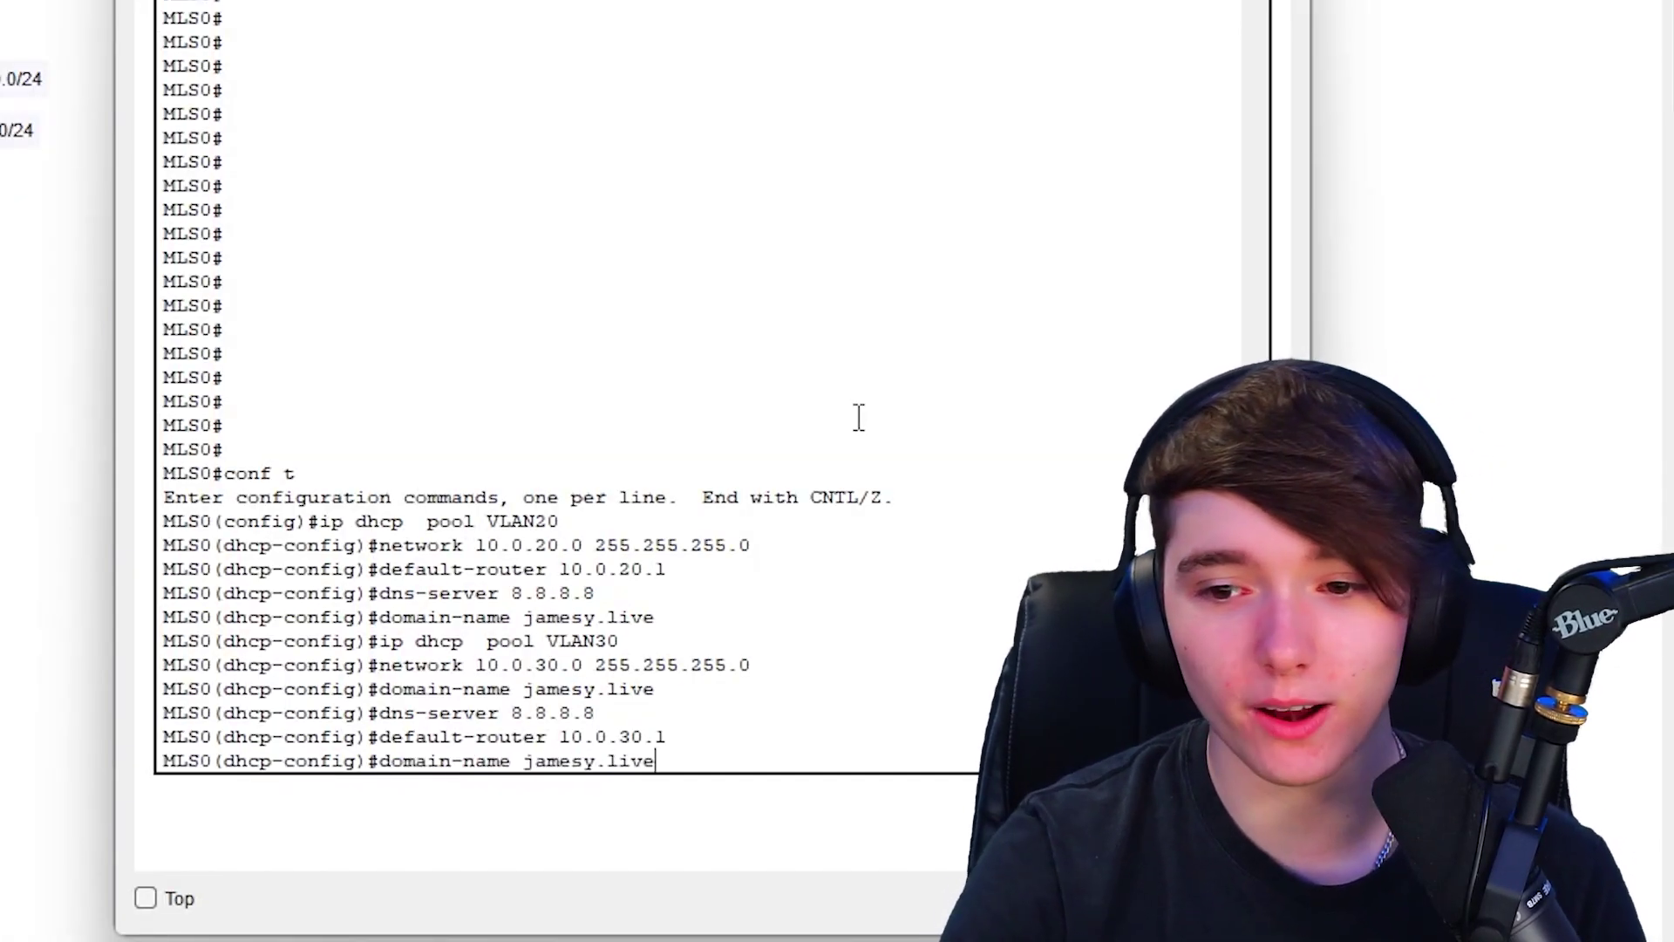
{"action": "key", "text": "Up"}
{"action": "key", "text": "Up"}
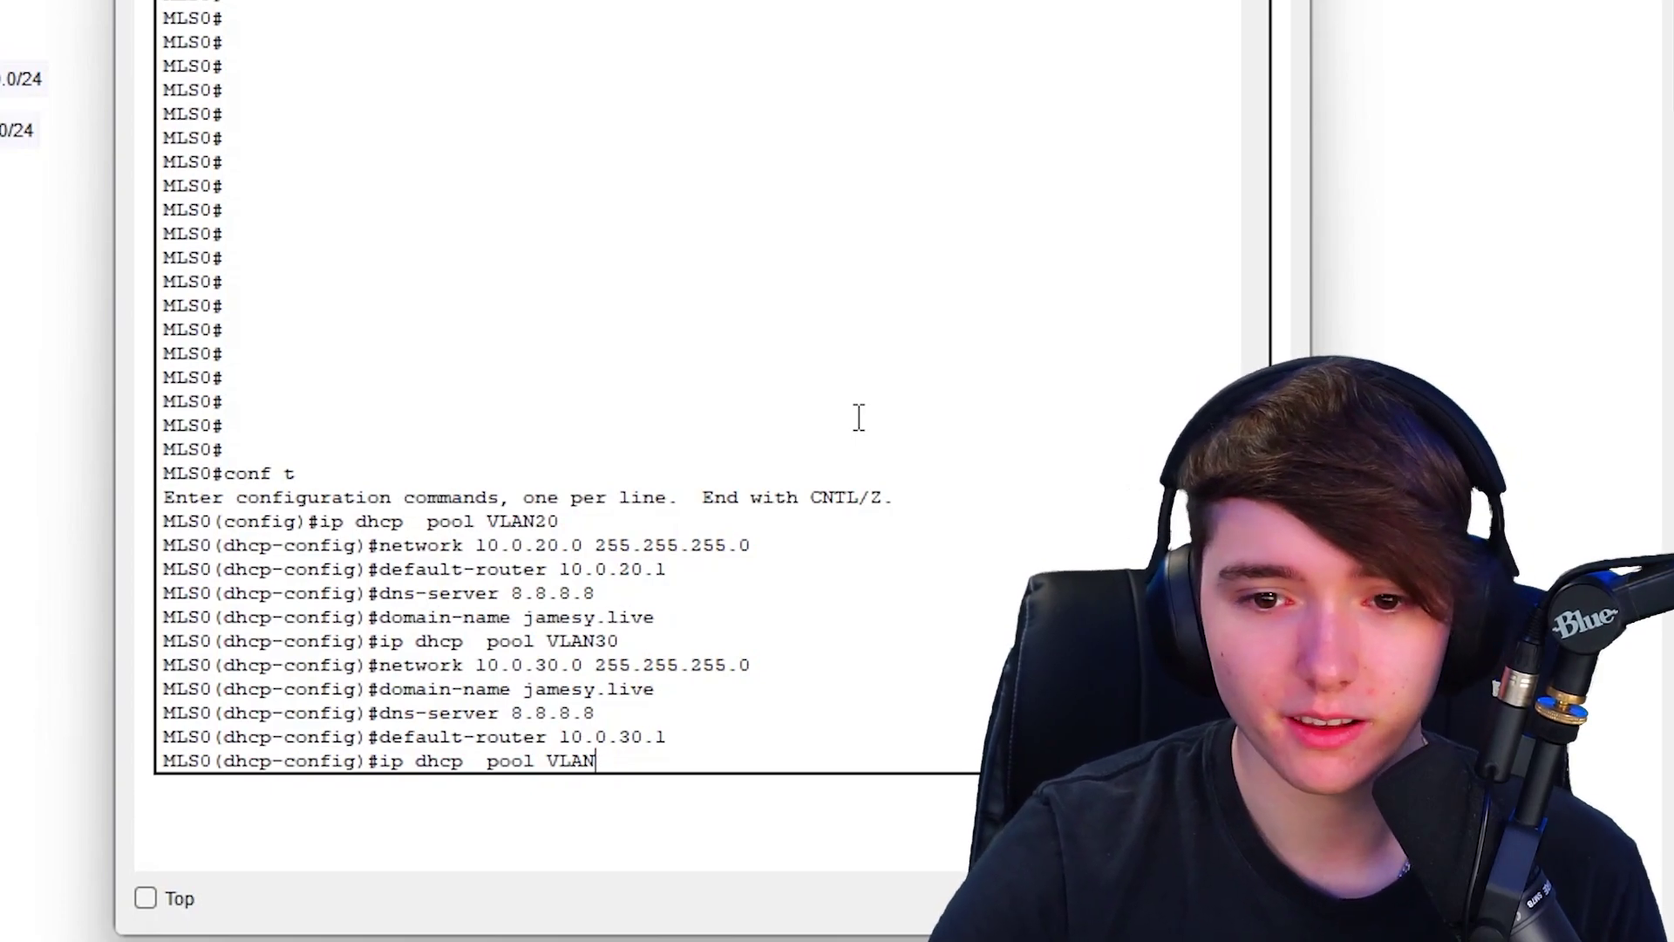
{"action": "key", "text": "Return"}
{"action": "key", "text": "Up"}
{"action": "key", "text": "Up"}
{"action": "key", "text": "Up"}
{"action": "key", "text": "Up"}
{"action": "key", "text": "Up"}
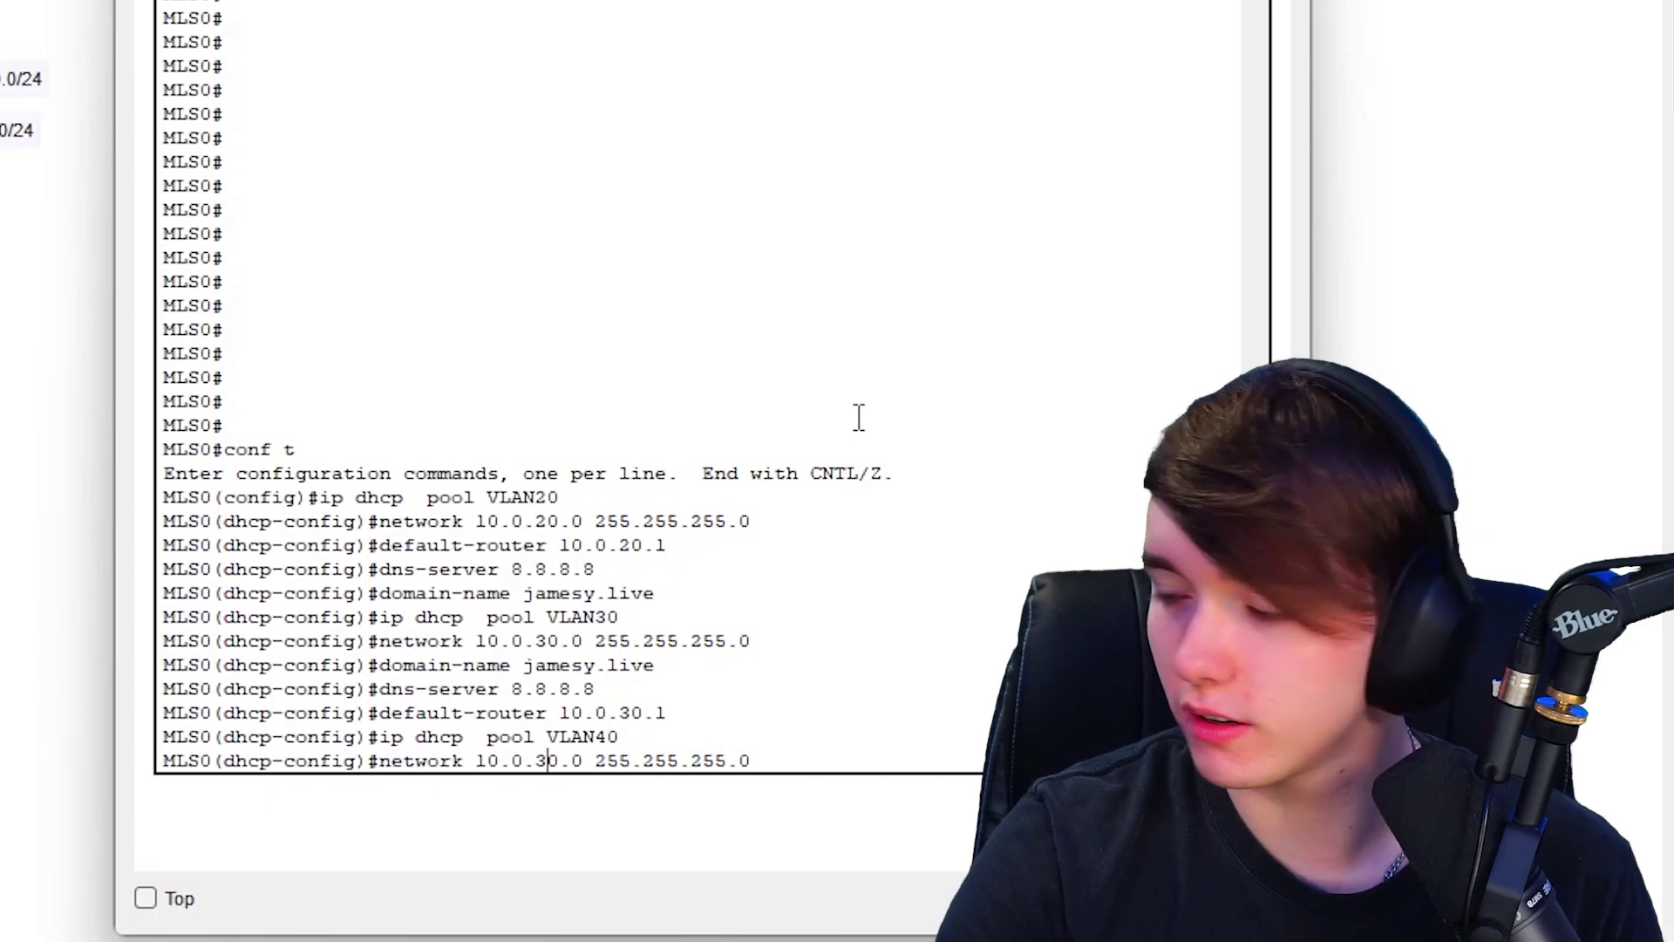
{"action": "key", "text": "Left"}
{"action": "key", "text": "Left"}
{"action": "key", "text": "Left"}
{"action": "key", "text": "Left"}
{"action": "key", "text": "Left"}
{"action": "key", "text": "Left"}
{"action": "key", "text": "Left"}
{"action": "key", "text": "Left"}
{"action": "key", "text": "Left"}
{"action": "key", "text": "Left"}
{"action": "key", "text": "Left"}
{"action": "key", "text": "Left"}
{"action": "key", "text": "Left"}
{"action": "key", "text": "Left"}
{"action": "key", "text": "Left"}
{"action": "key", "text": "Left"}
{"action": "key", "text": "Left"}
{"action": "key", "text": "BackSpace"}
{"action": "type", "text": "4"}
{"action": "key", "text": "Return"}
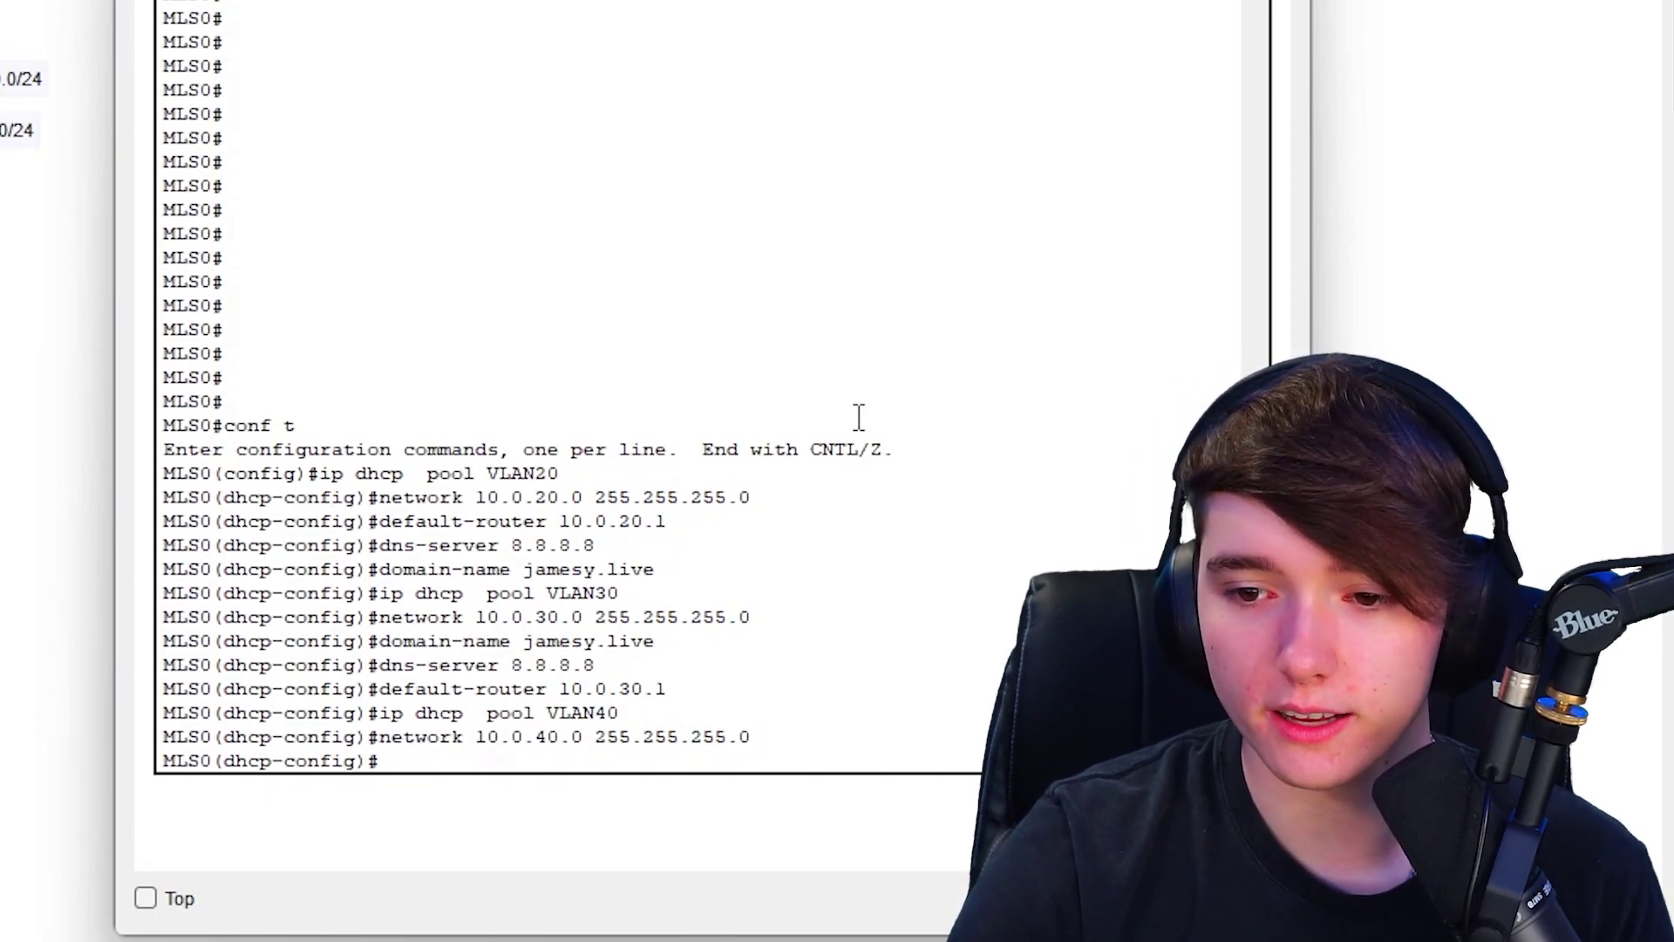
{"action": "key", "text": "Up"}
{"action": "key", "text": "Up"}
{"action": "key", "text": "Up"}
- Give the VLAN40 pool gateway 10.0.40.1, DNS server 8.8.8.8 and the domain name
{"action": "key", "text": "BackSpace"}
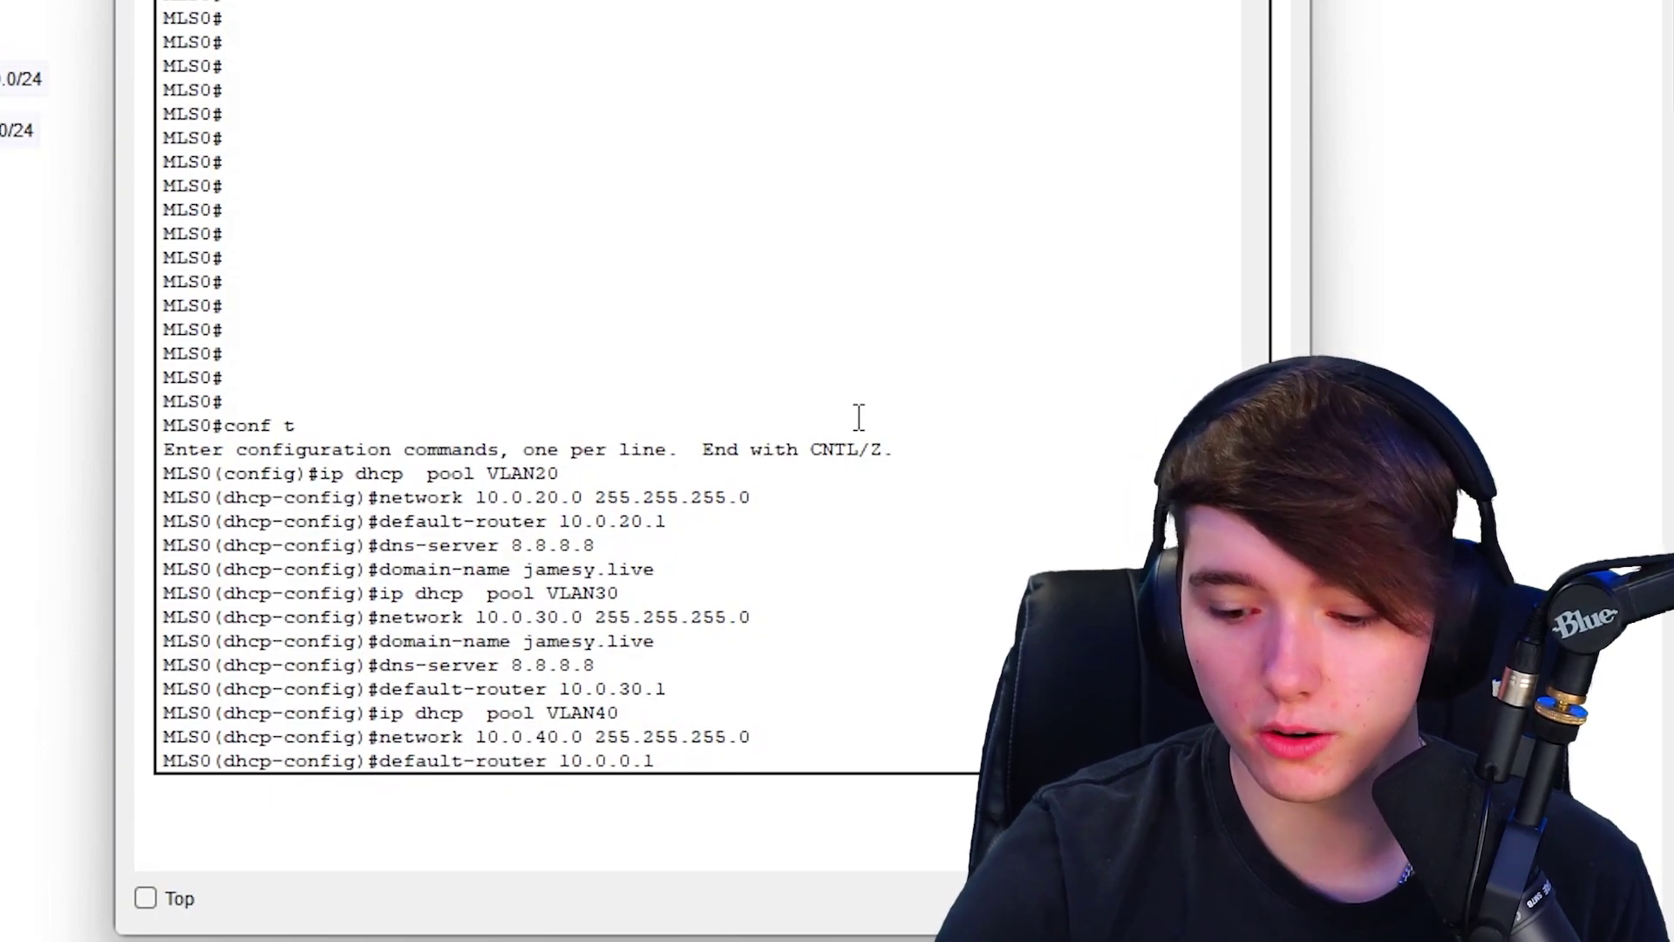
{"action": "type", "text": "4"}
{"action": "key", "text": "Return"}
{"action": "key", "text": "Up"}
{"action": "key", "text": "Up"}
{"action": "key", "text": "Up"}
{"action": "key", "text": "Up"}
{"action": "key", "text": "Up"}
{"action": "key", "text": "Return"}
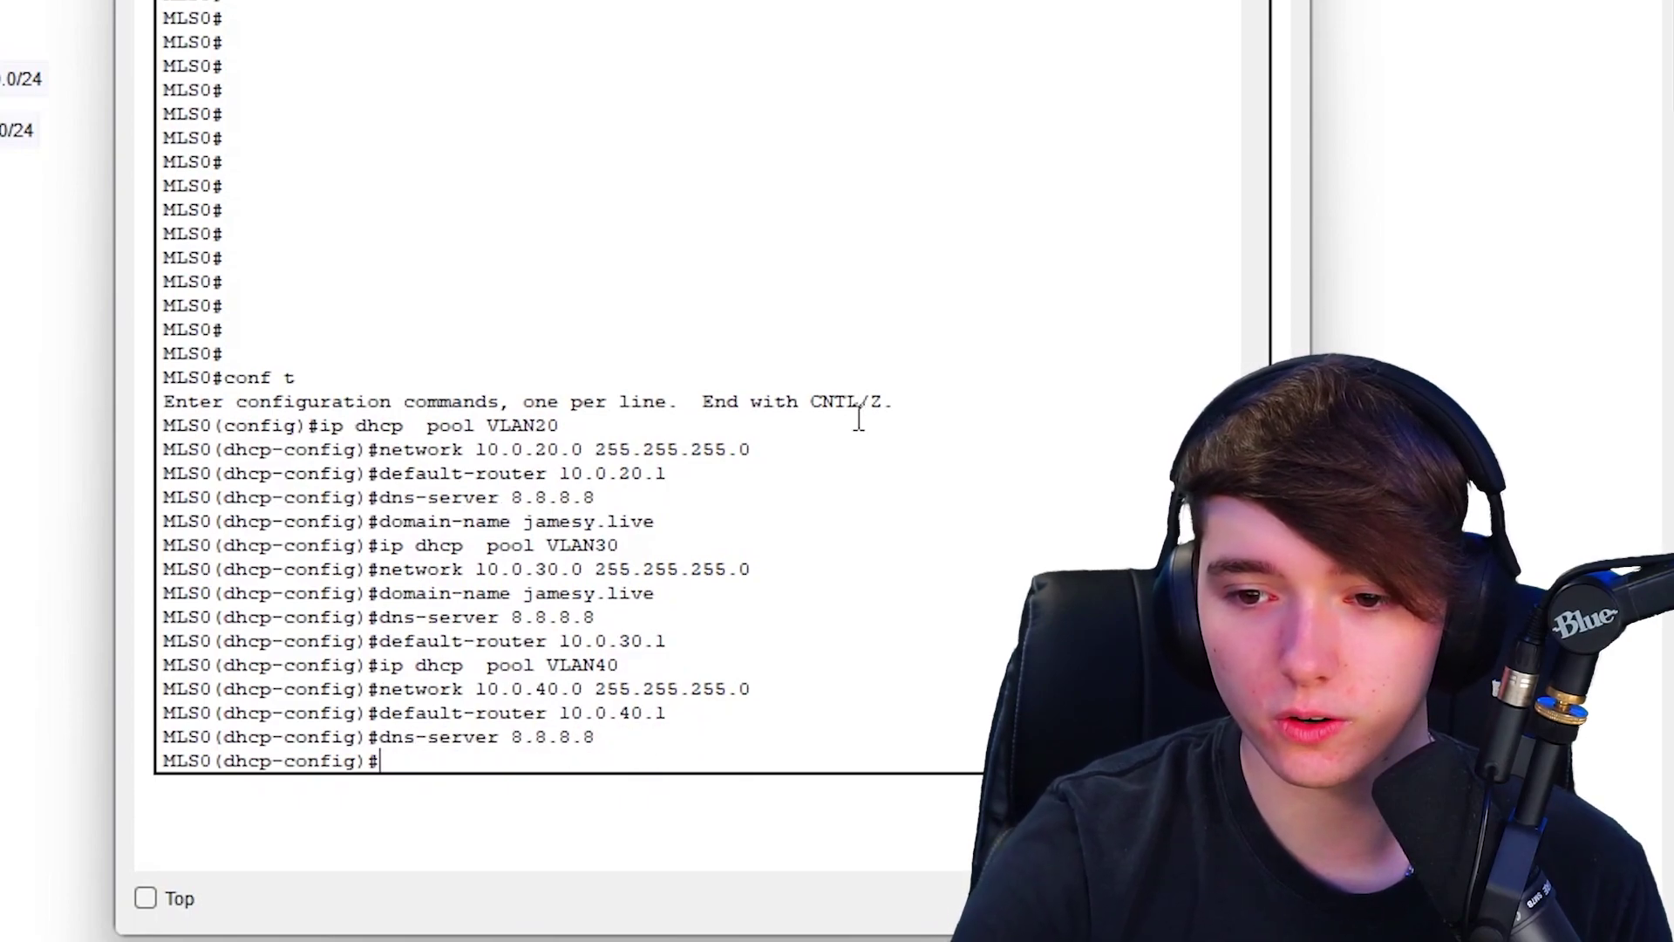
{"action": "key", "text": "Up"}
{"action": "key", "text": "Up"}
{"action": "key", "text": "Up"}
{"action": "key", "text": "Up"}
{"action": "key", "text": "Up"}
{"action": "key", "text": "Up"}
{"action": "key", "text": "Up"}
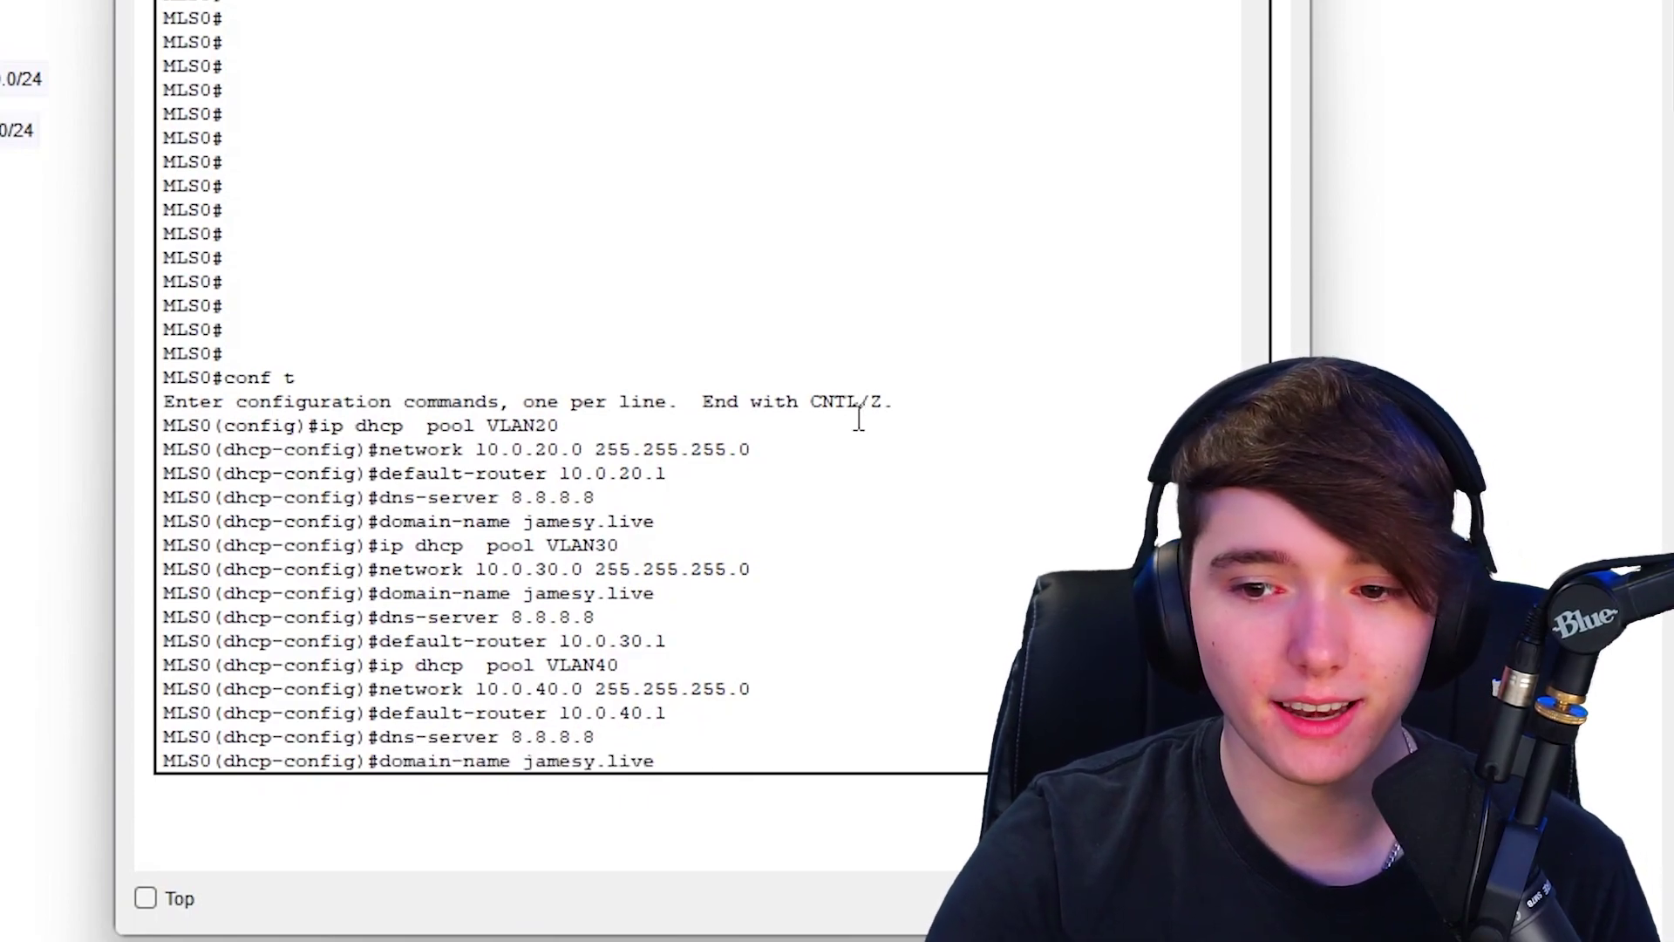
{"action": "key", "text": "Return"}
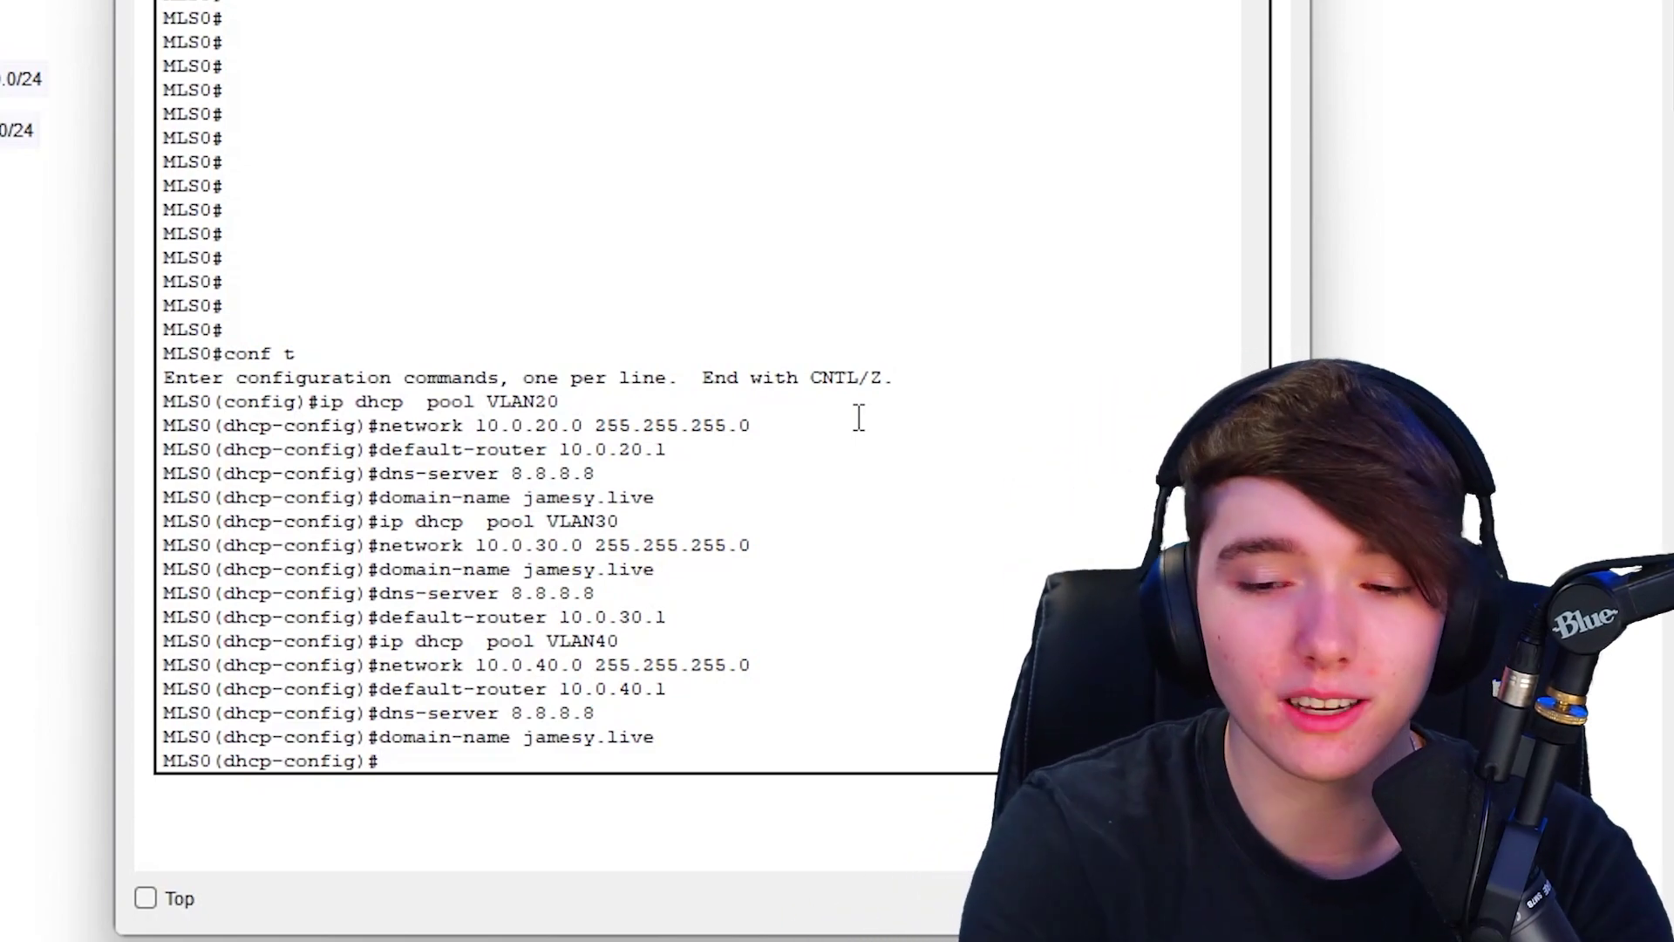
- Create DHCP pool VLAN50 with the domain name and DNS server 8.8.8.8
{"action": "key", "text": "Up"}
{"action": "key", "text": "Up"}
{"action": "key", "text": "Up"}
{"action": "key", "text": "Up"}
{"action": "key", "text": "Up"}
{"action": "key", "text": "Up"}
{"action": "key", "text": "Down"}
{"action": "key", "text": "BackSpace"}
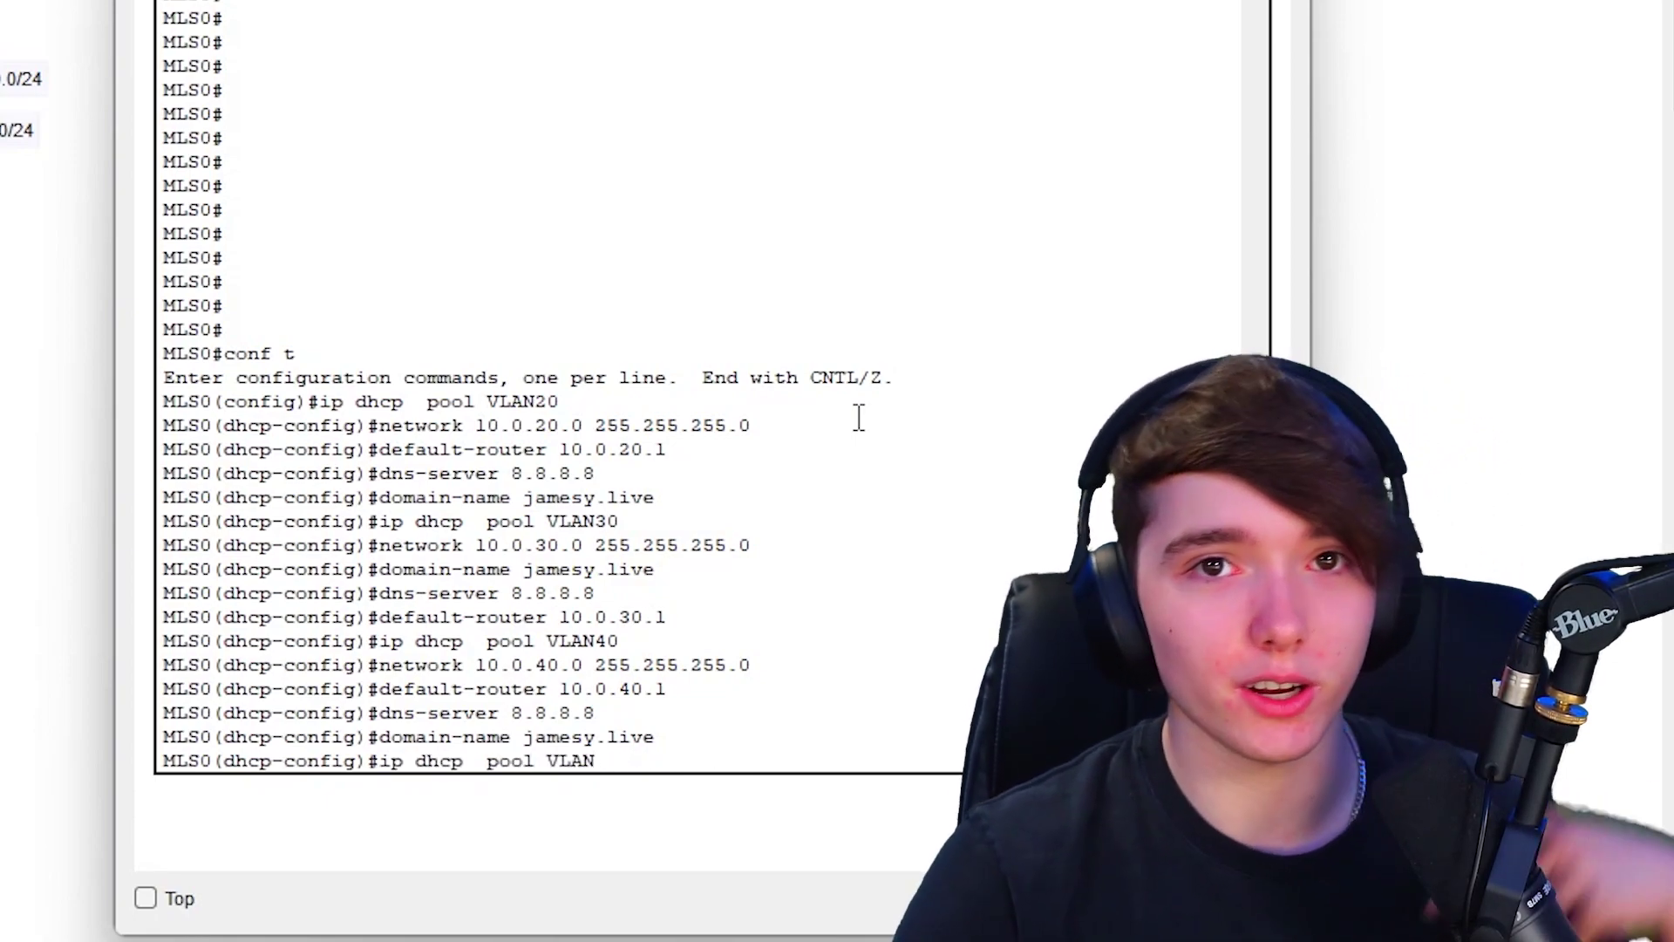
{"action": "type", "text": "50"}
{"action": "key", "text": "Return"}
{"action": "key", "text": "Up"}
{"action": "key", "text": "Up"}
{"action": "key", "text": "Up"}
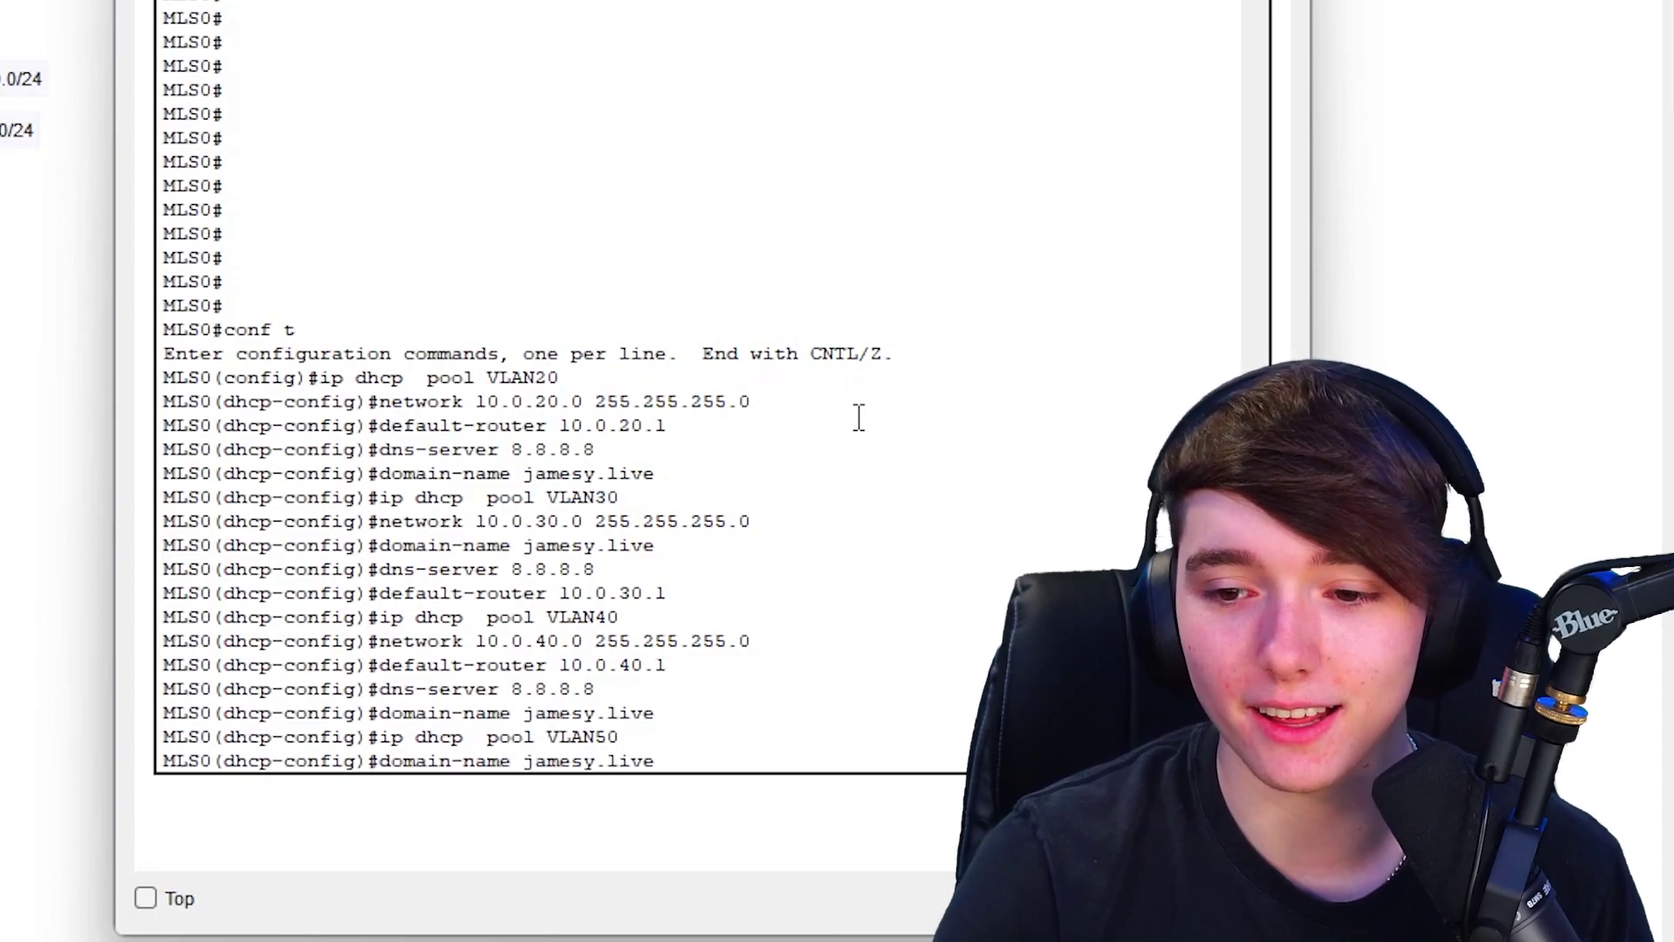
{"action": "key", "text": "Down"}
{"action": "key", "text": "Return"}
{"action": "key", "text": "Up"}
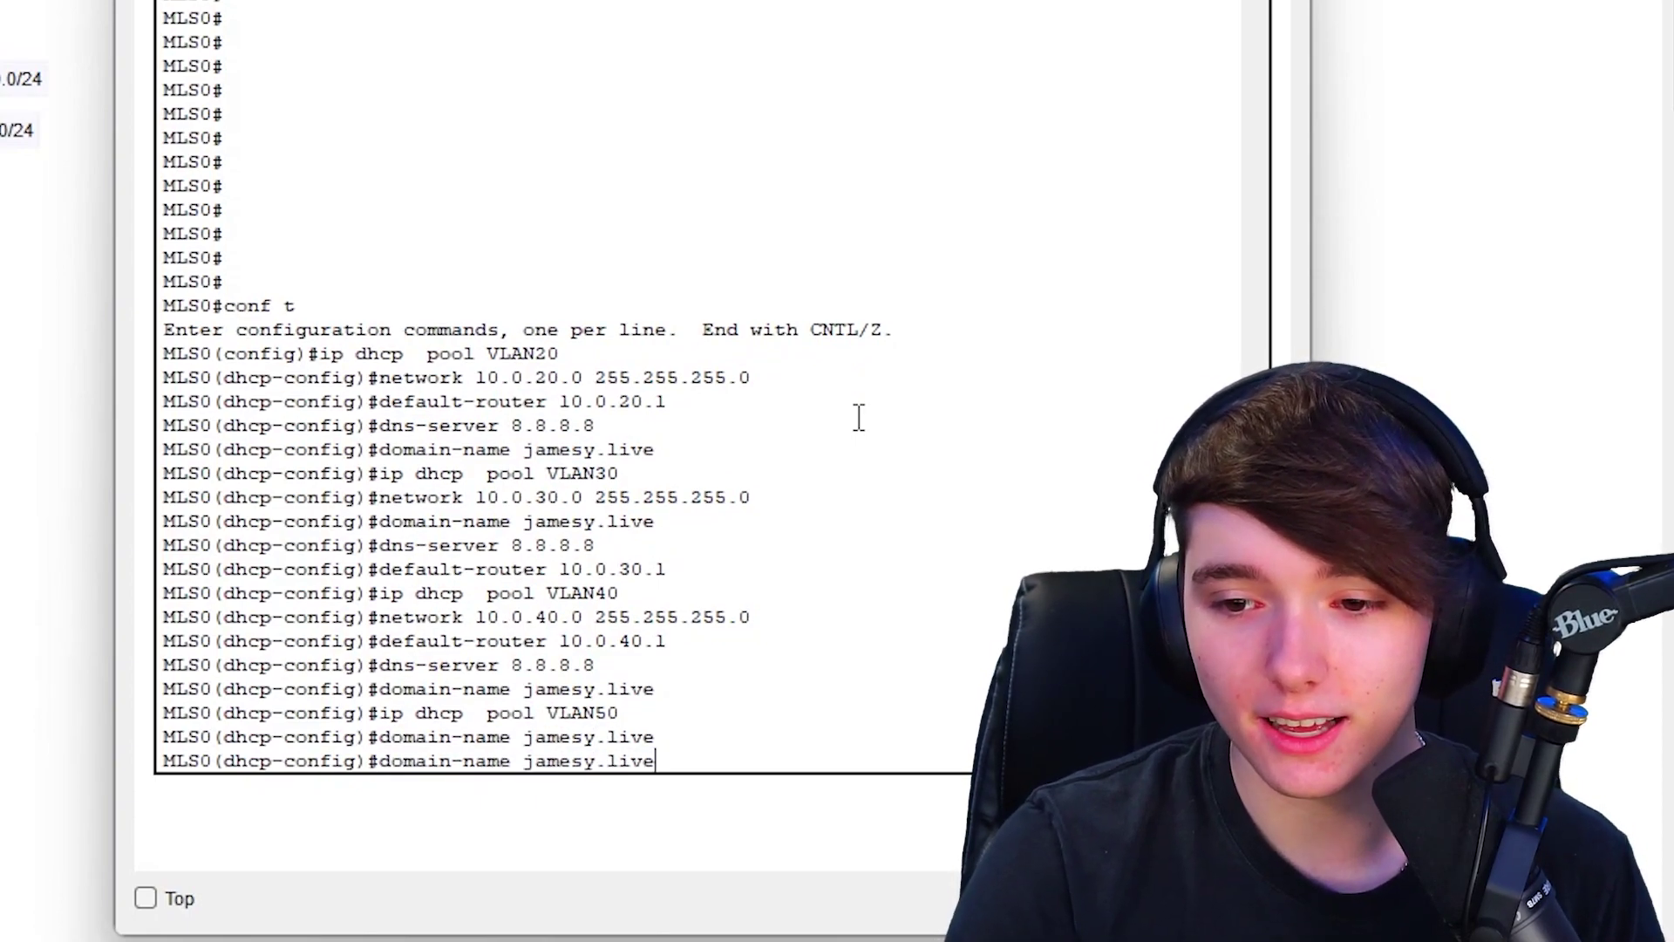
{"action": "key", "text": "Up"}
{"action": "key", "text": "Return"}
- Set the VLAN50 pool's default-router 10.0.50.1 and network 10.0.50.0/24
{"action": "key", "text": "Up"}
{"action": "key", "text": "Up"}
{"action": "key", "text": "Down"}
{"action": "key", "text": "Down"}
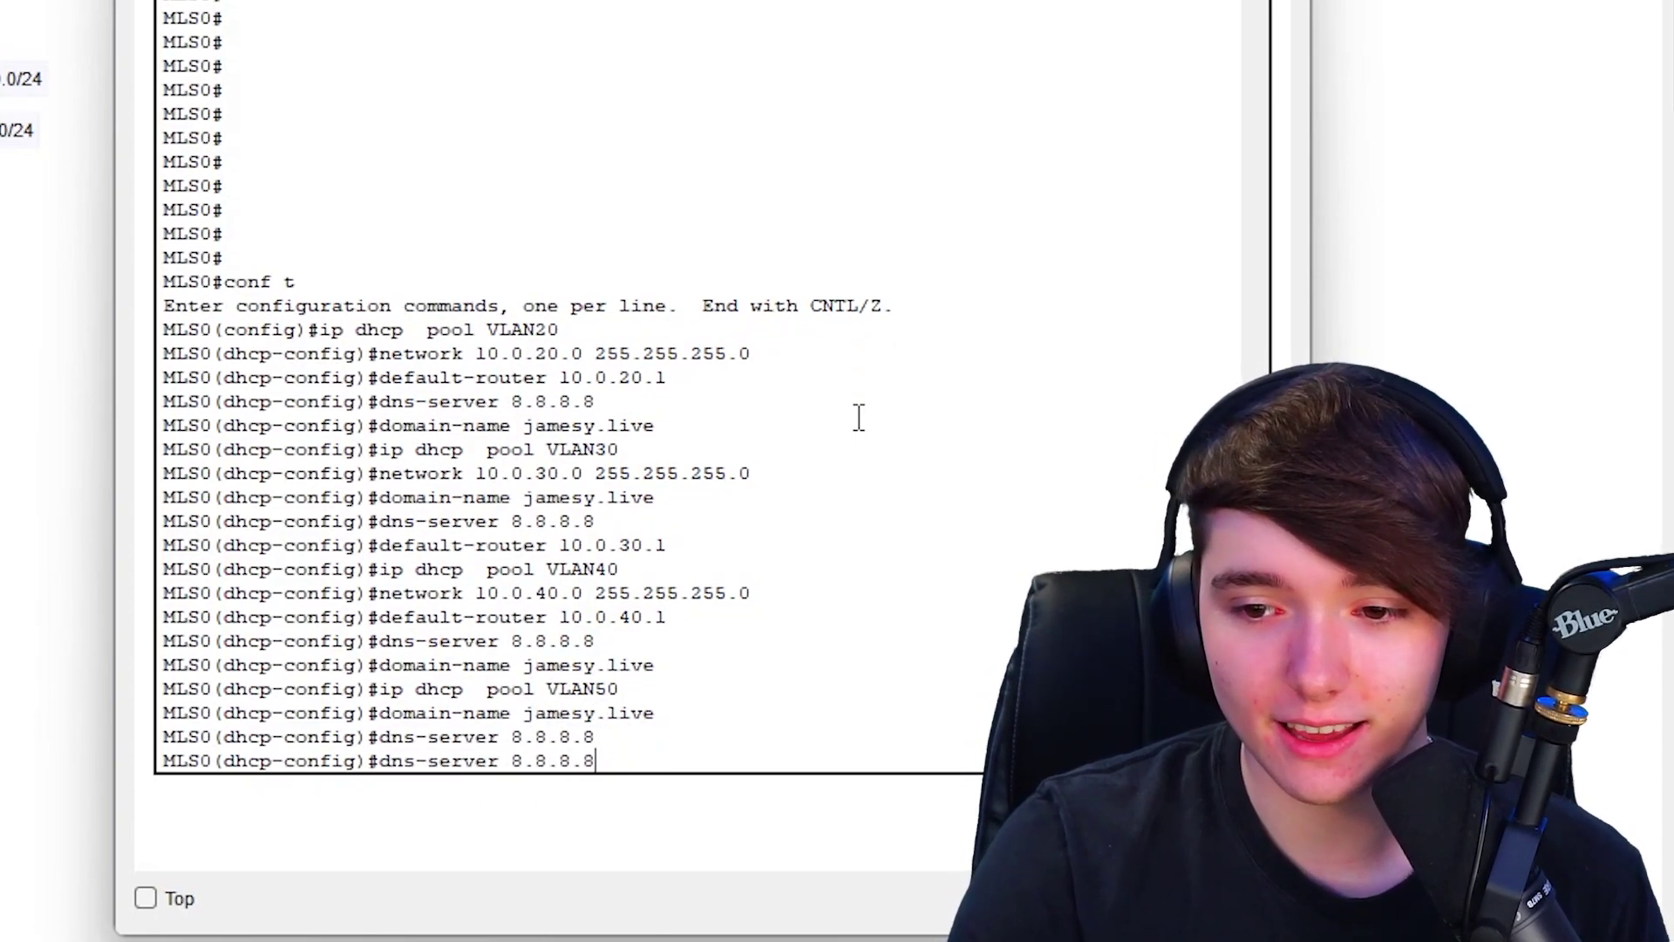
{"action": "key", "text": "Up"}
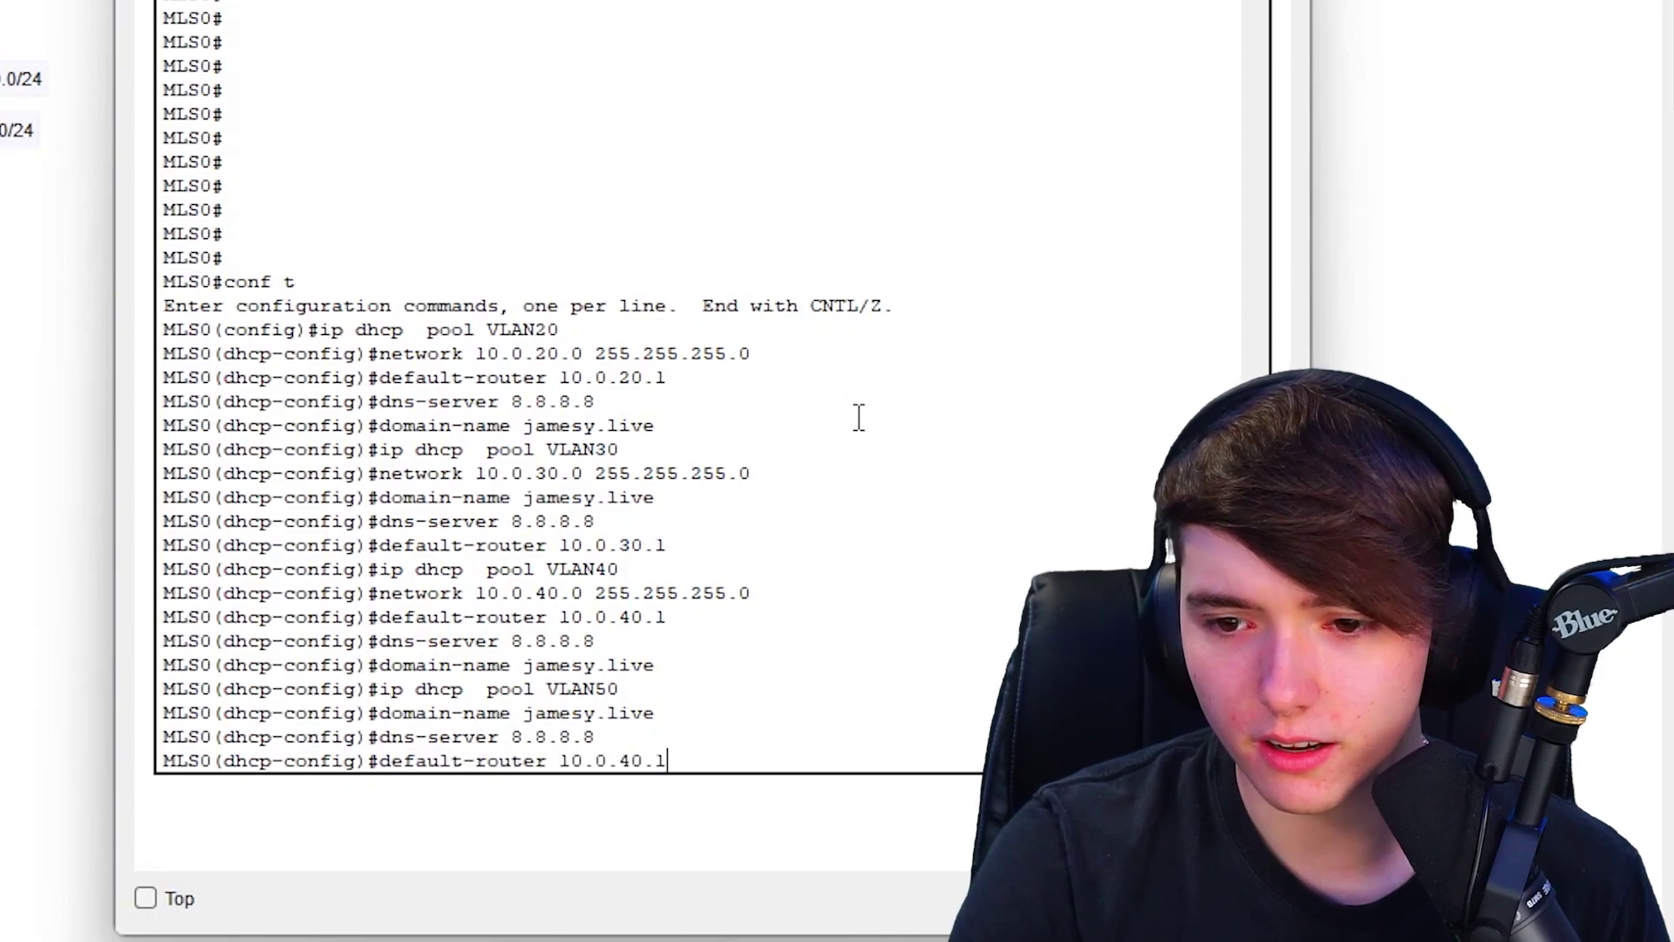
{"action": "key", "text": "BackSpace"}
{"action": "type", "text": "5"}
{"action": "key", "text": "Return"}
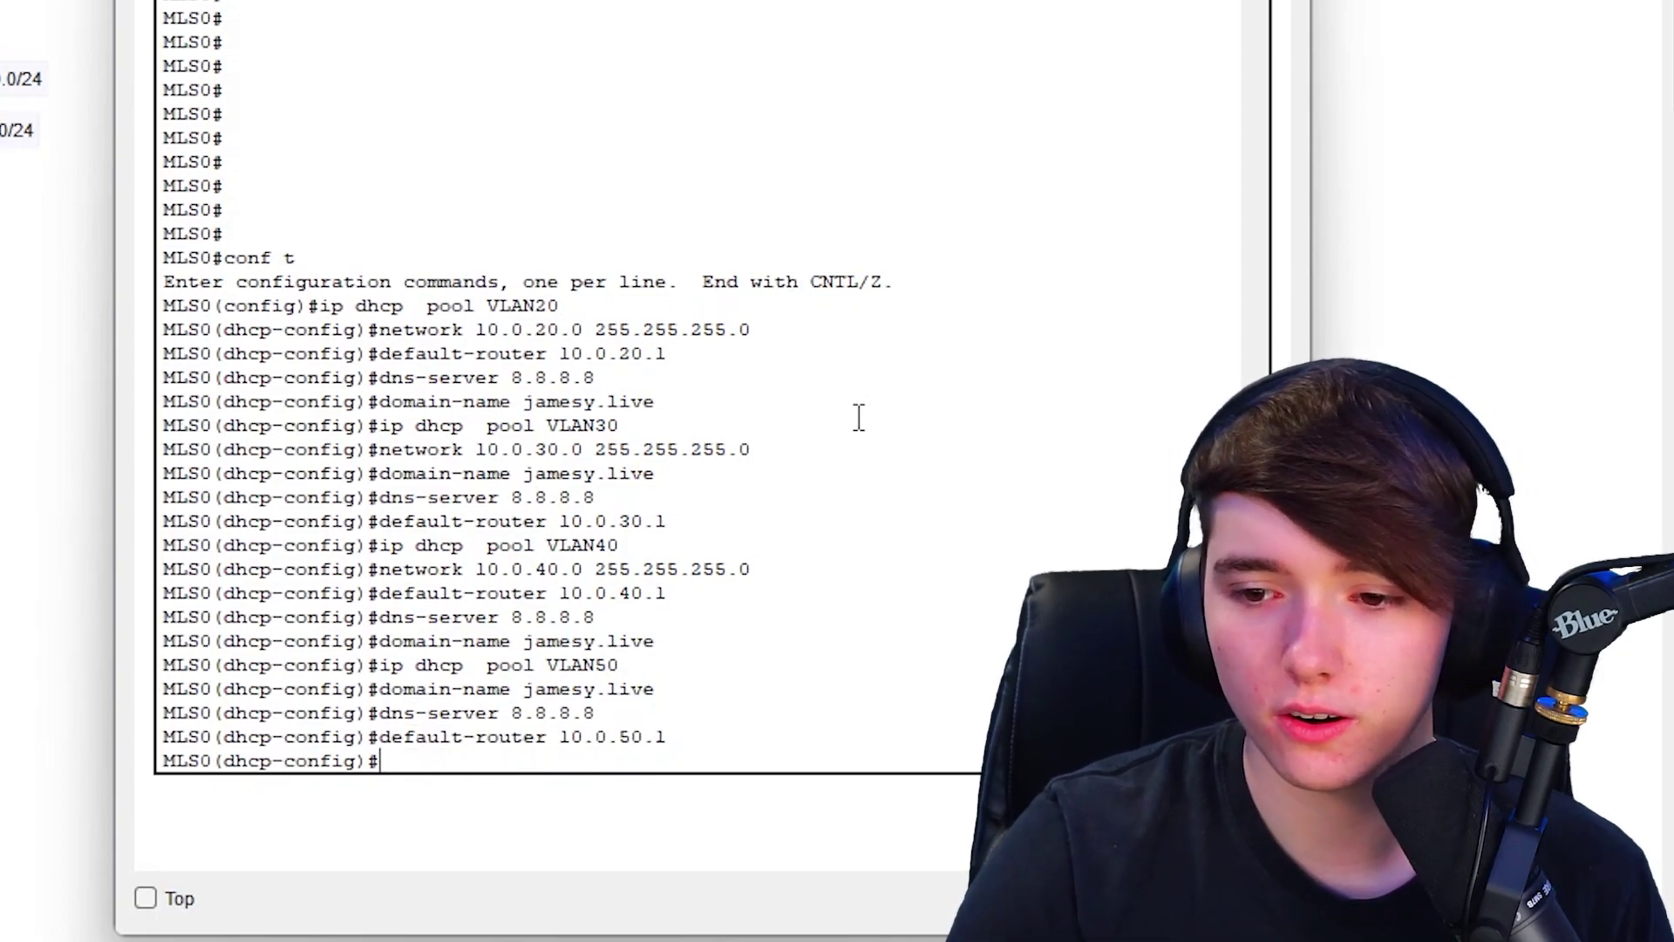
{"action": "key", "text": "Up"}
{"action": "key", "text": "Up"}
{"action": "key", "text": "Up"}
{"action": "key", "text": "Up"}
{"action": "key", "text": "Down"}
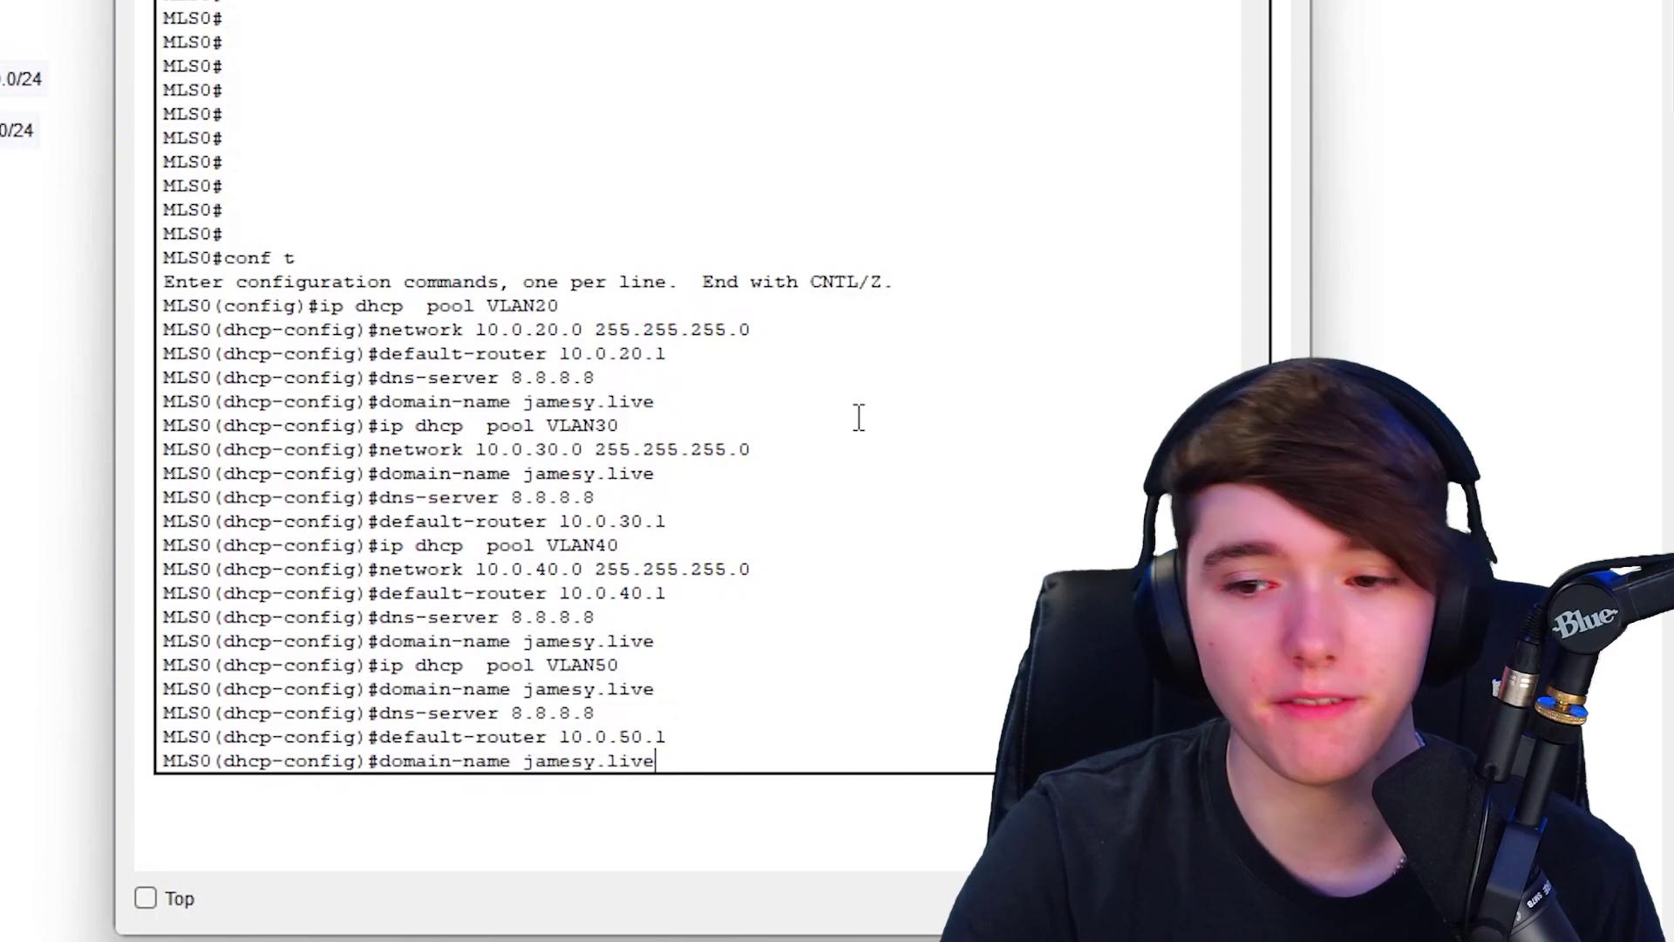
{"action": "key", "text": "Up"}
{"action": "key", "text": "Up"}
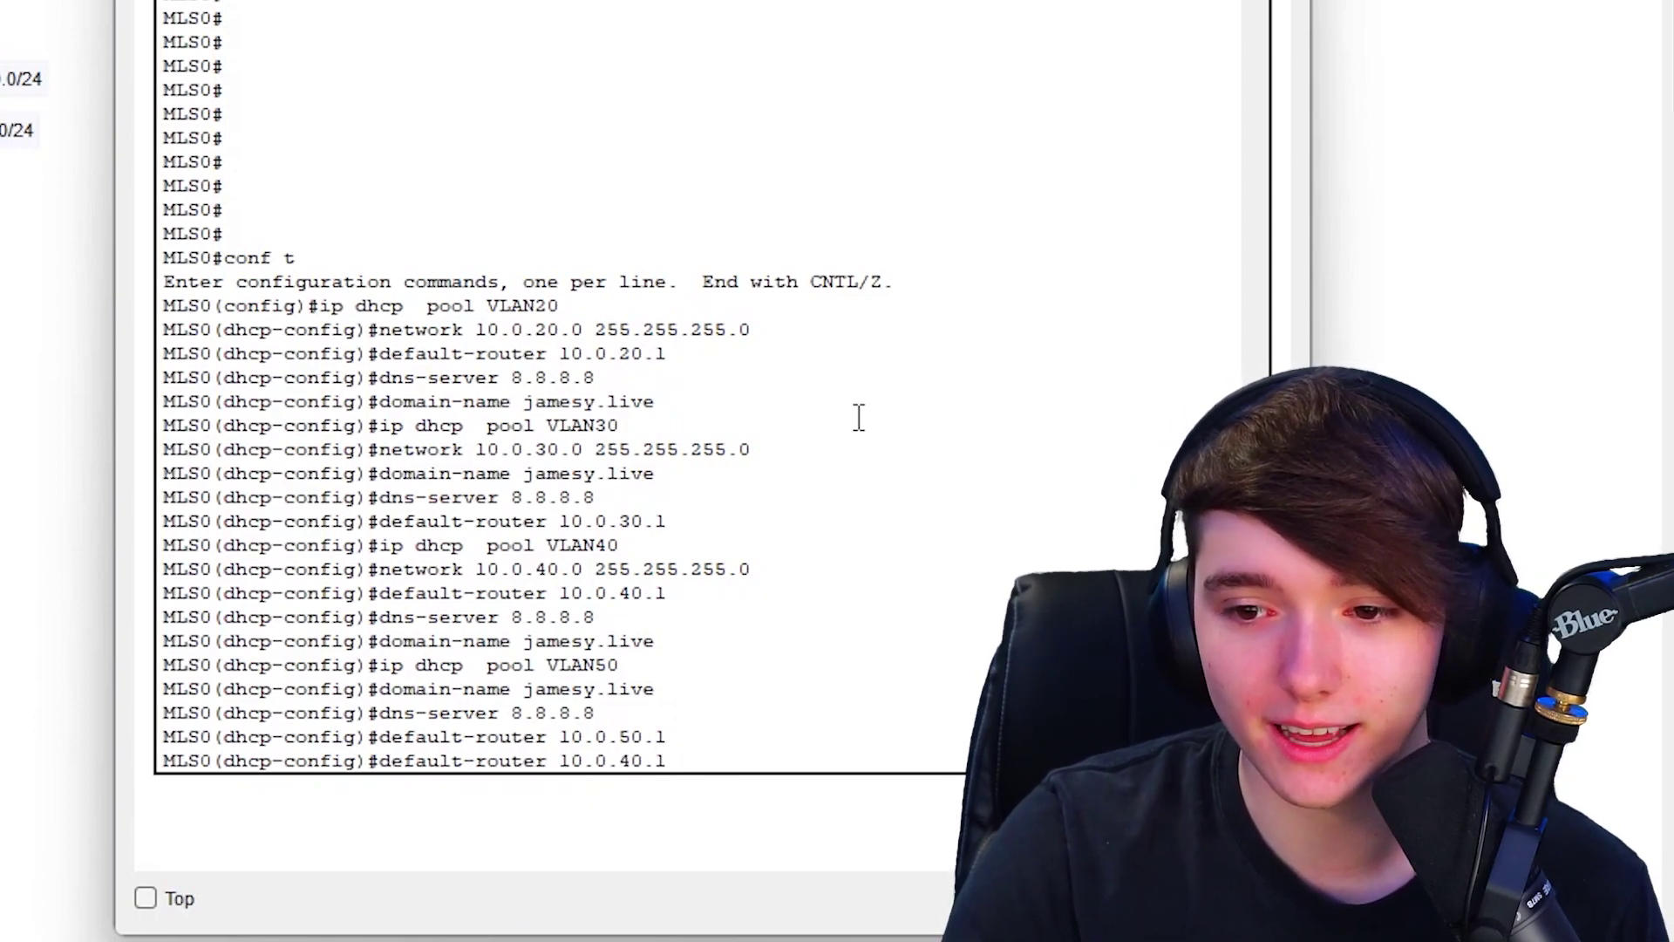
{"action": "key", "text": "Up"}
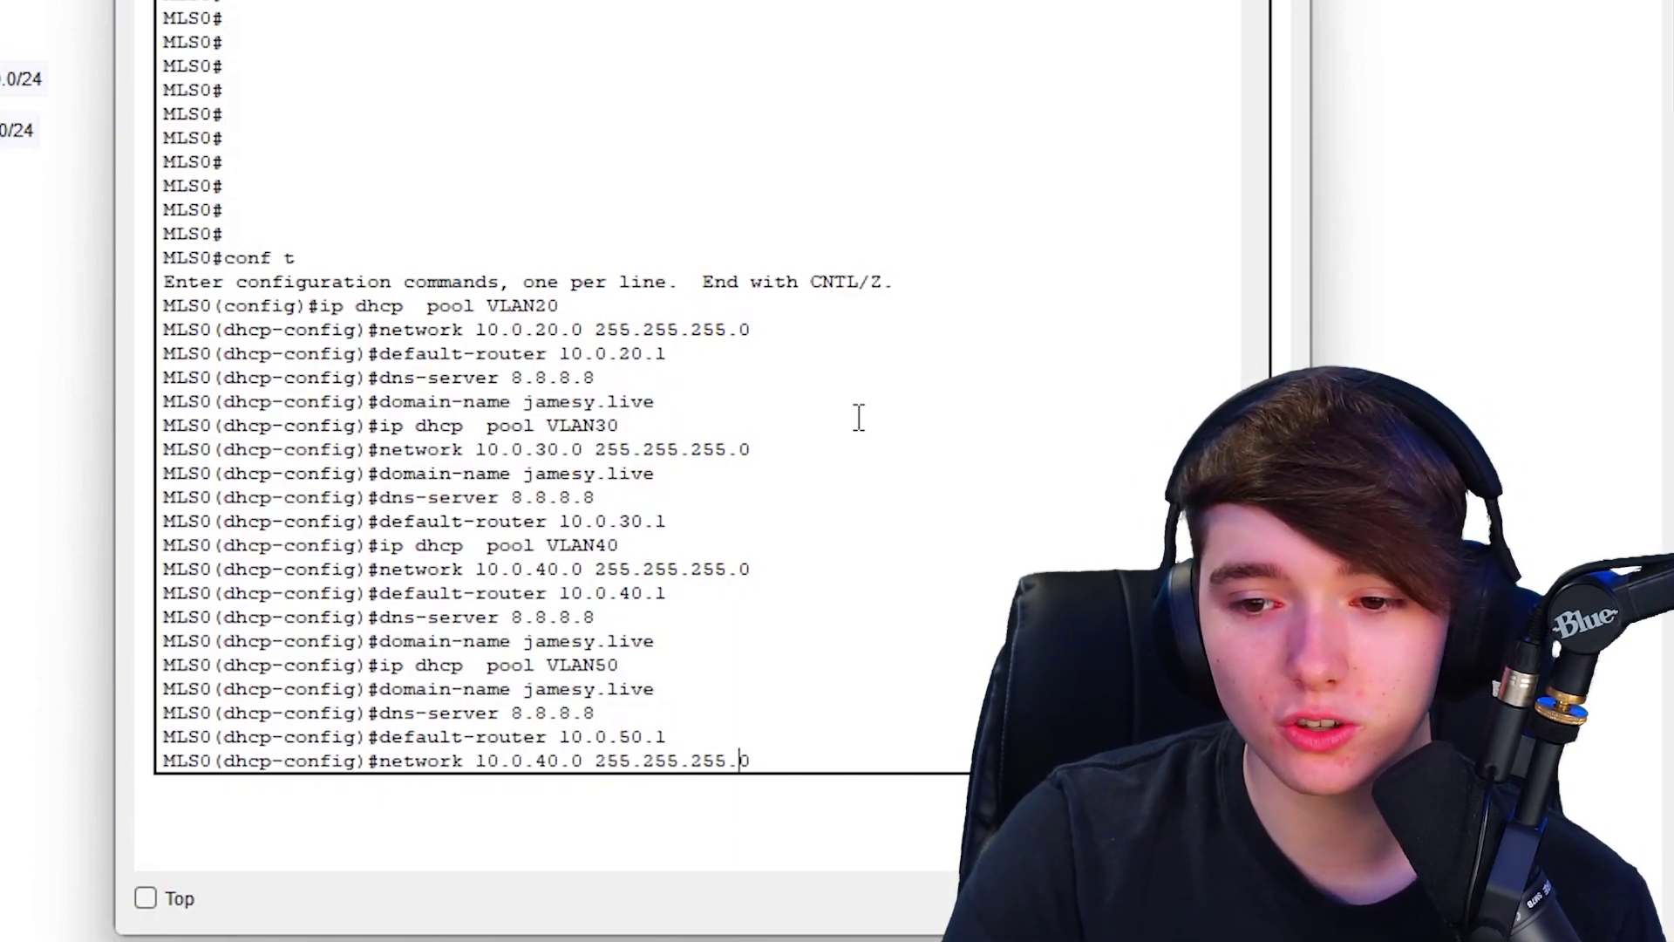
{"action": "key", "text": "Left"}
{"action": "key", "text": "Left"}
{"action": "key", "text": "Left"}
{"action": "key", "text": "Left"}
{"action": "key", "text": "Left"}
{"action": "key", "text": "Left"}
{"action": "key", "text": "Left"}
{"action": "key", "text": "Left"}
{"action": "key", "text": "Left"}
{"action": "key", "text": "Left"}
{"action": "key", "text": "Left"}
{"action": "key", "text": "Left"}
{"action": "key", "text": "Left"}
{"action": "key", "text": "Left"}
{"action": "key", "text": "Left"}
{"action": "key", "text": "Left"}
{"action": "key", "text": "BackSpace"}
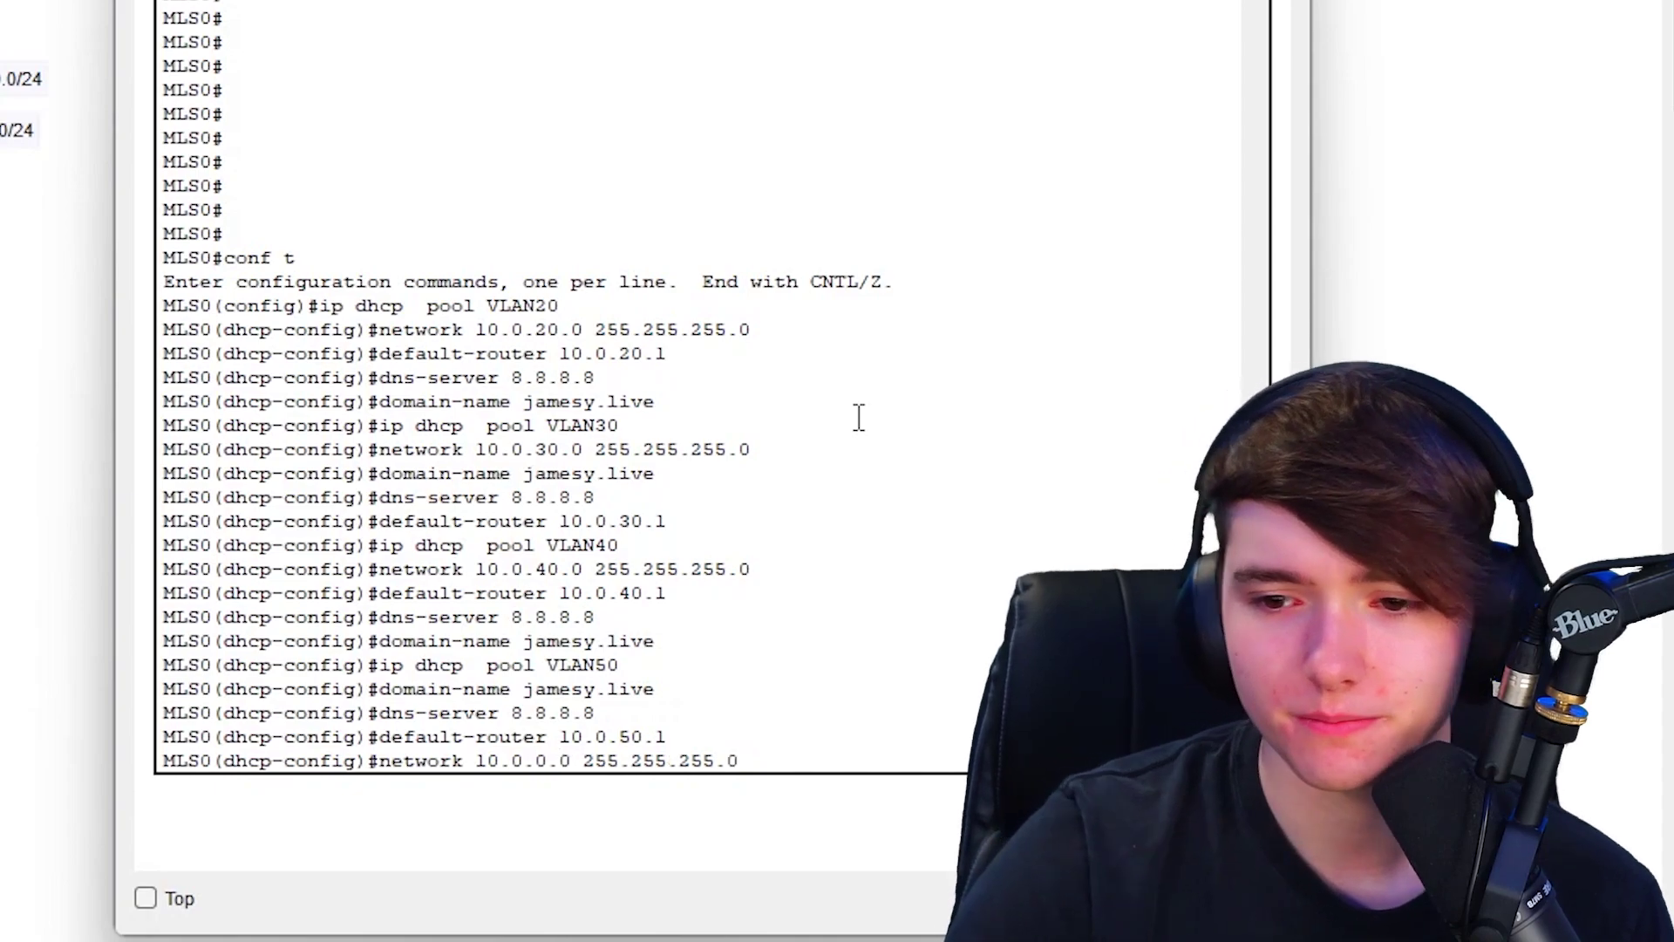
{"action": "type", "text": "5"}
{"action": "key", "text": "Return"}
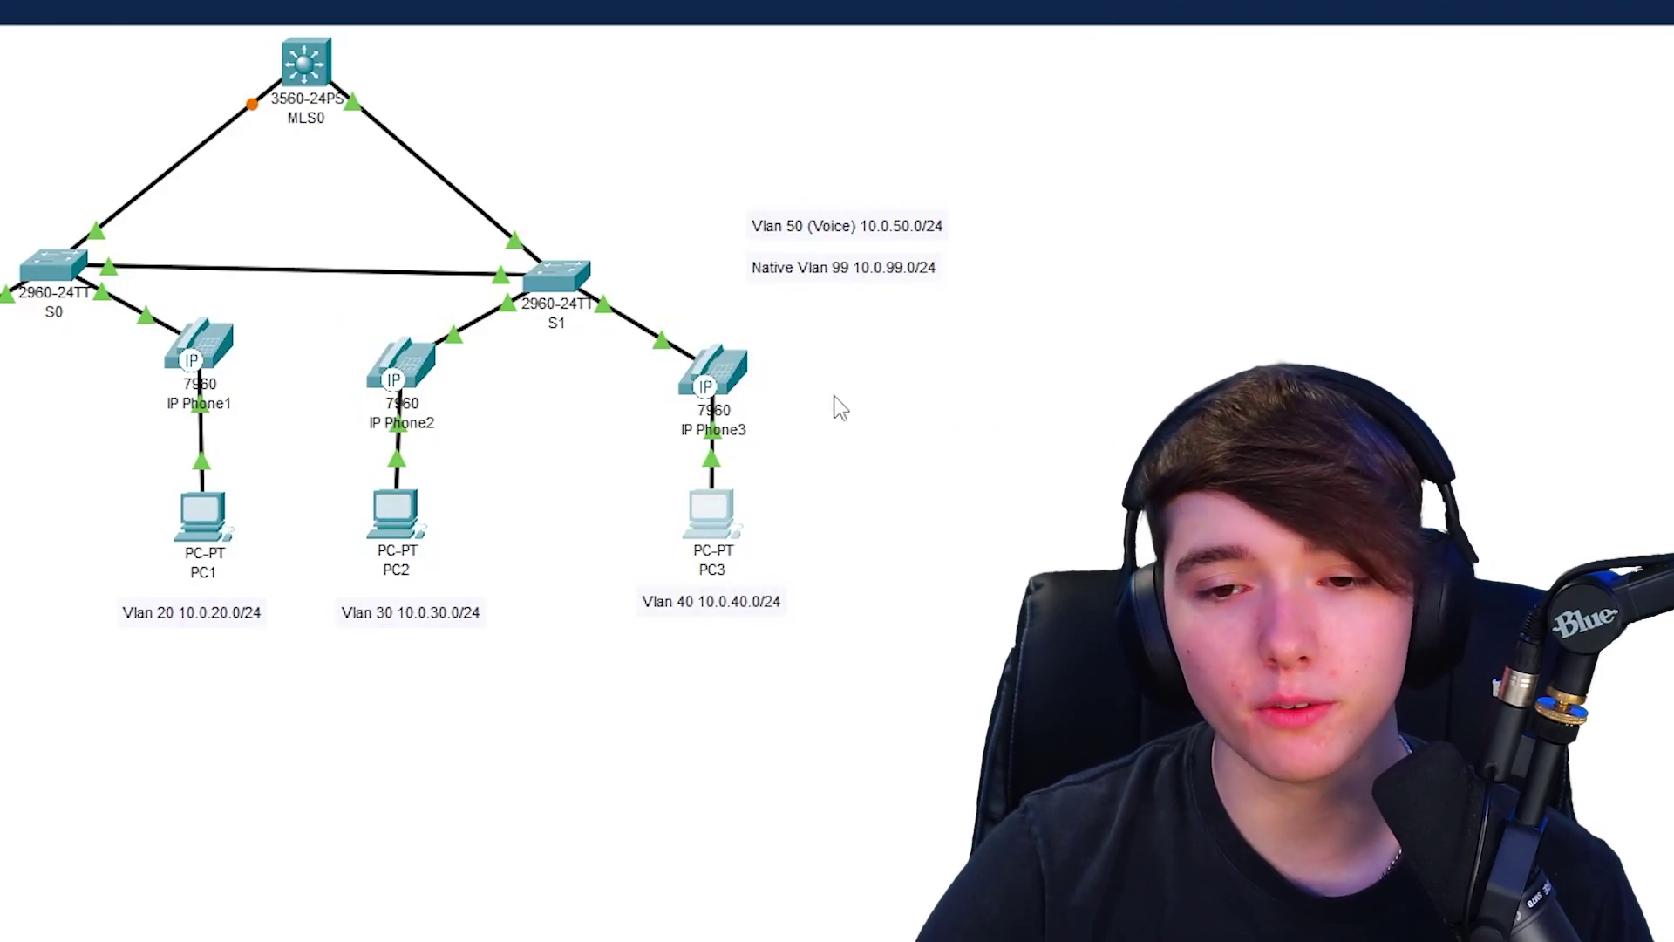
- Reposition IP Phone3, view its GUI phone screen, then close its window
{"action": "mouse_move", "coordinate": [700, 375]}
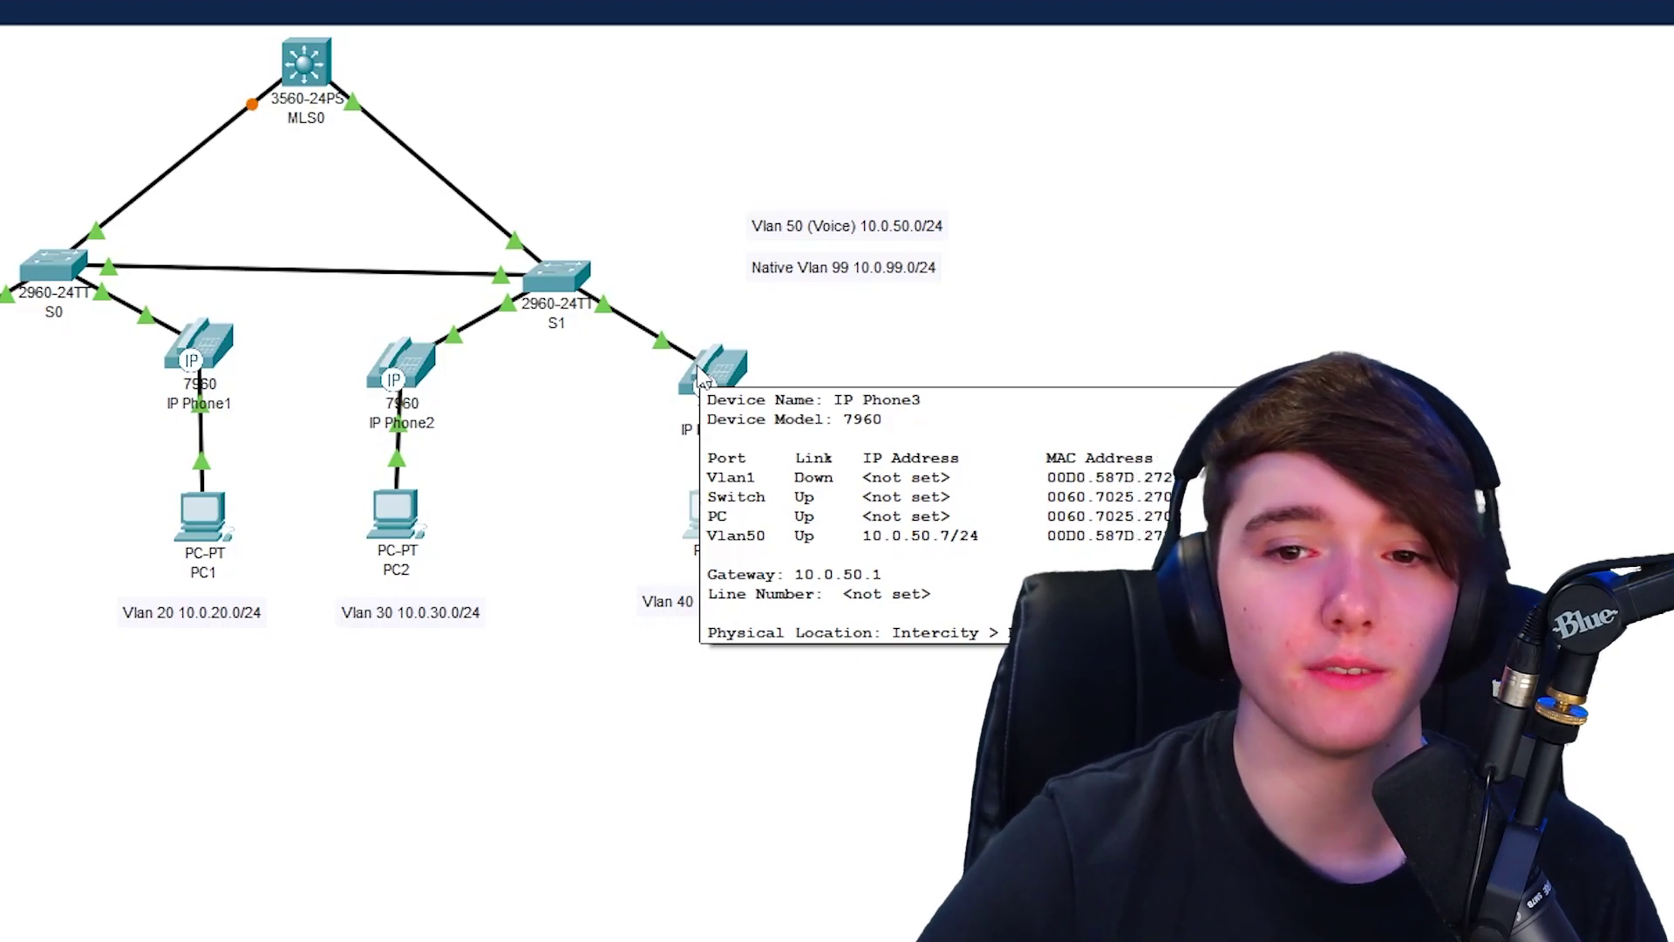
{"action": "left_click_drag", "start_coordinate": [731, 352], "coordinate": [689, 393]}
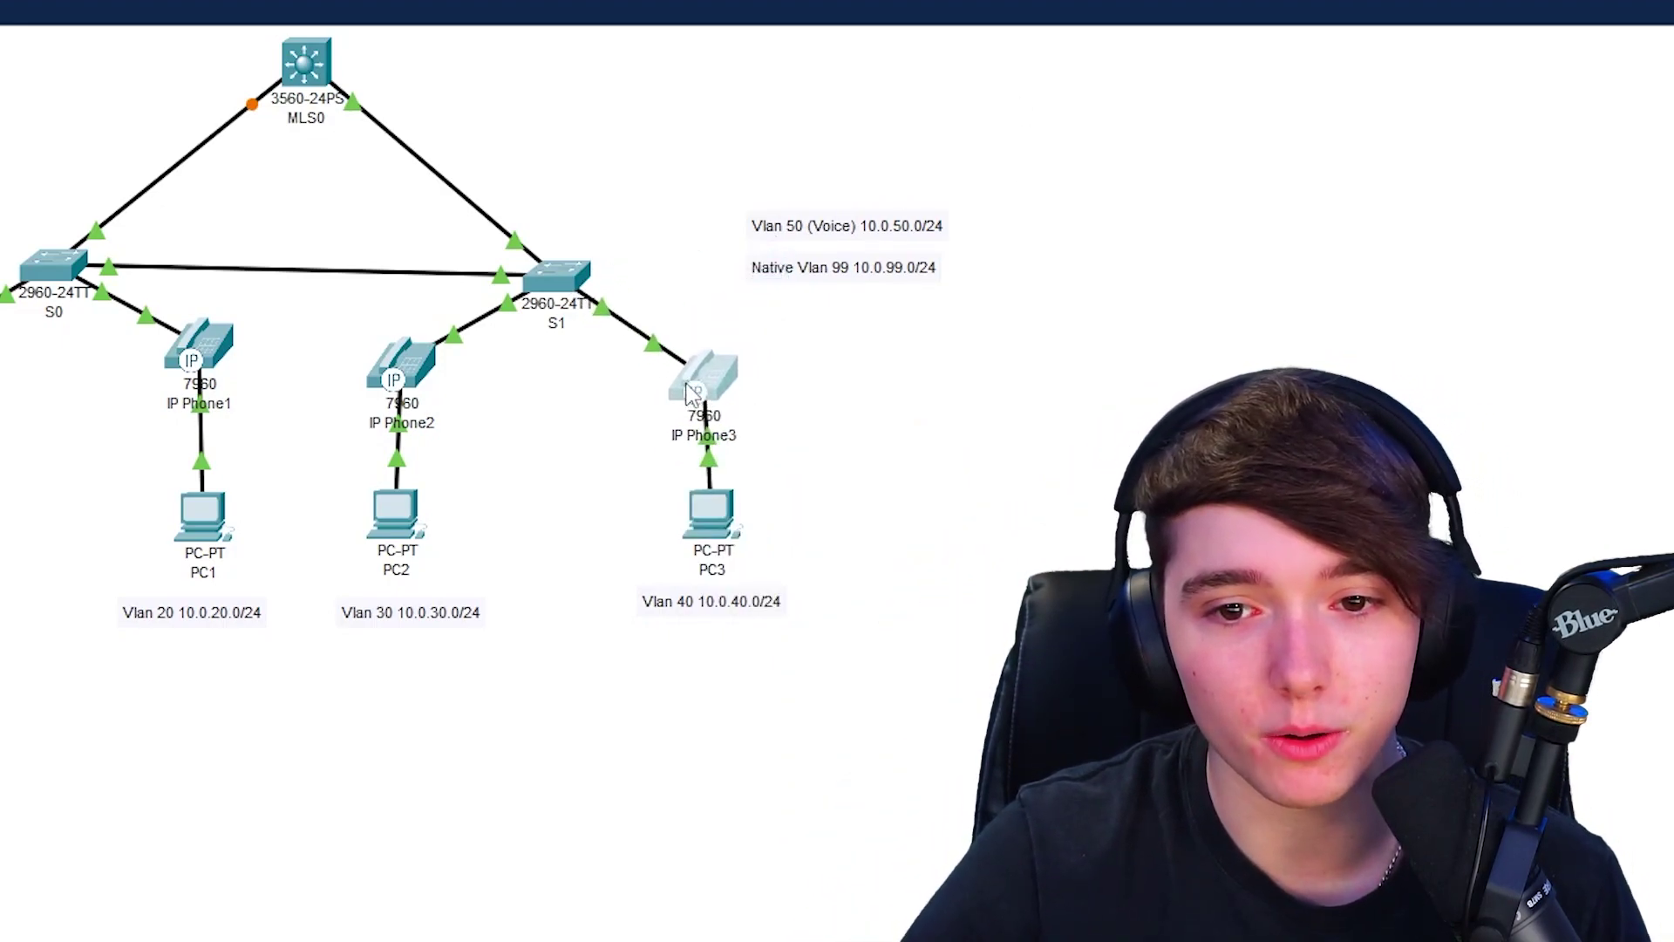
{"action": "left_click", "coordinate": [689, 392]}
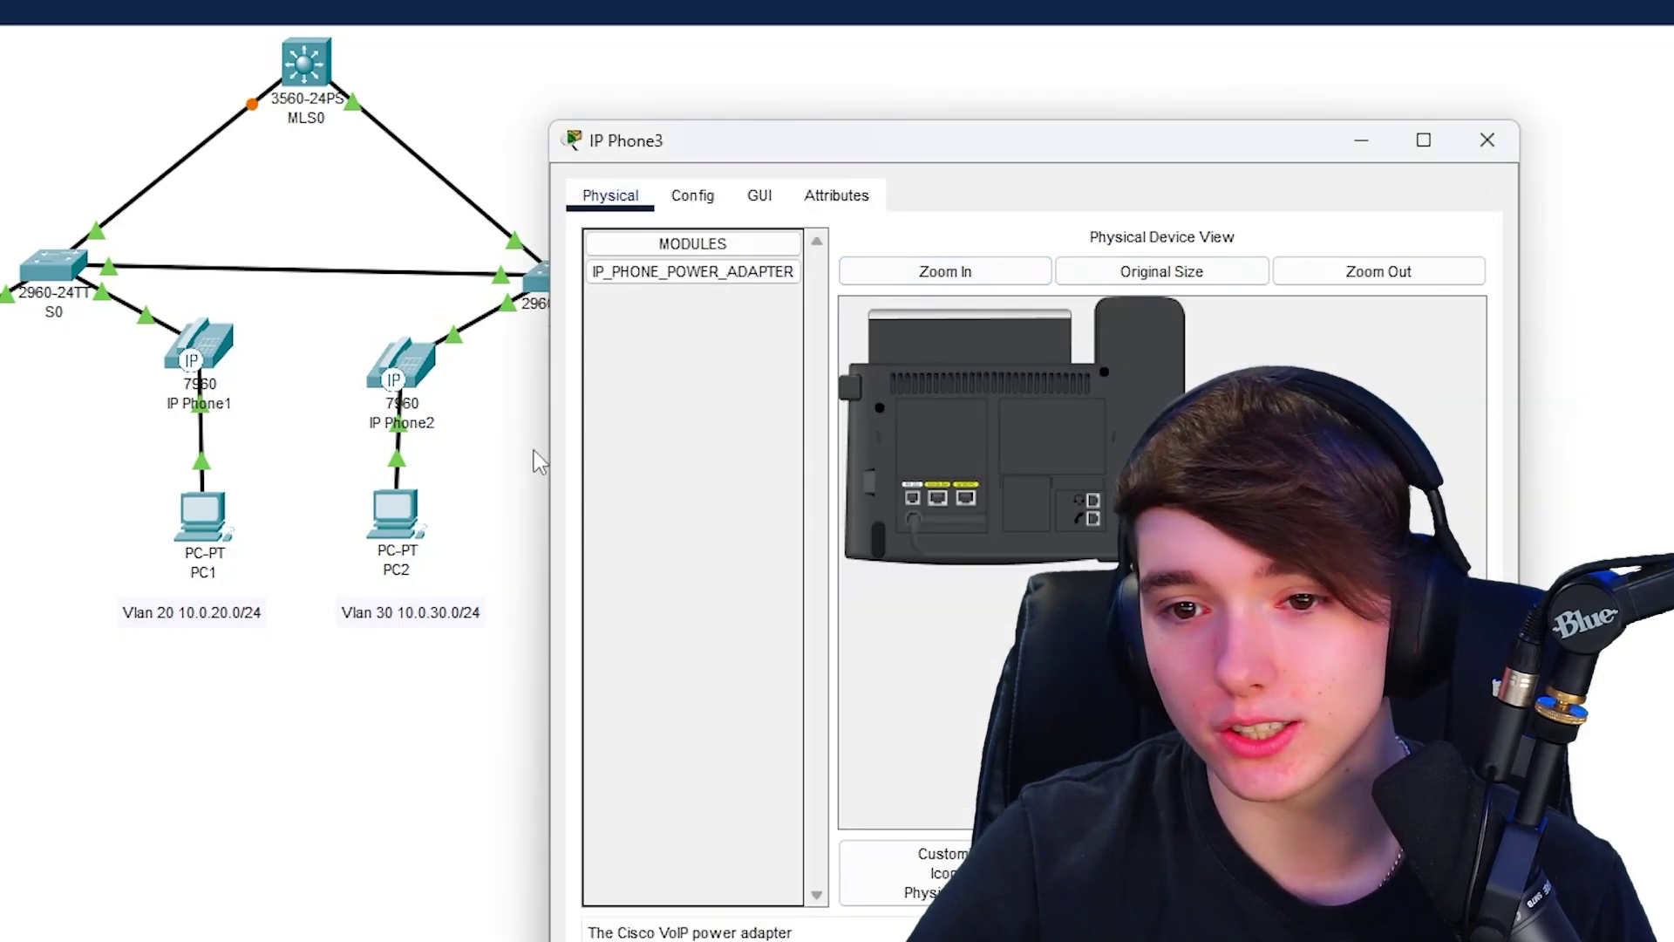
{"action": "left_click", "coordinate": [697, 249]}
{"action": "left_click", "coordinate": [693, 190]}
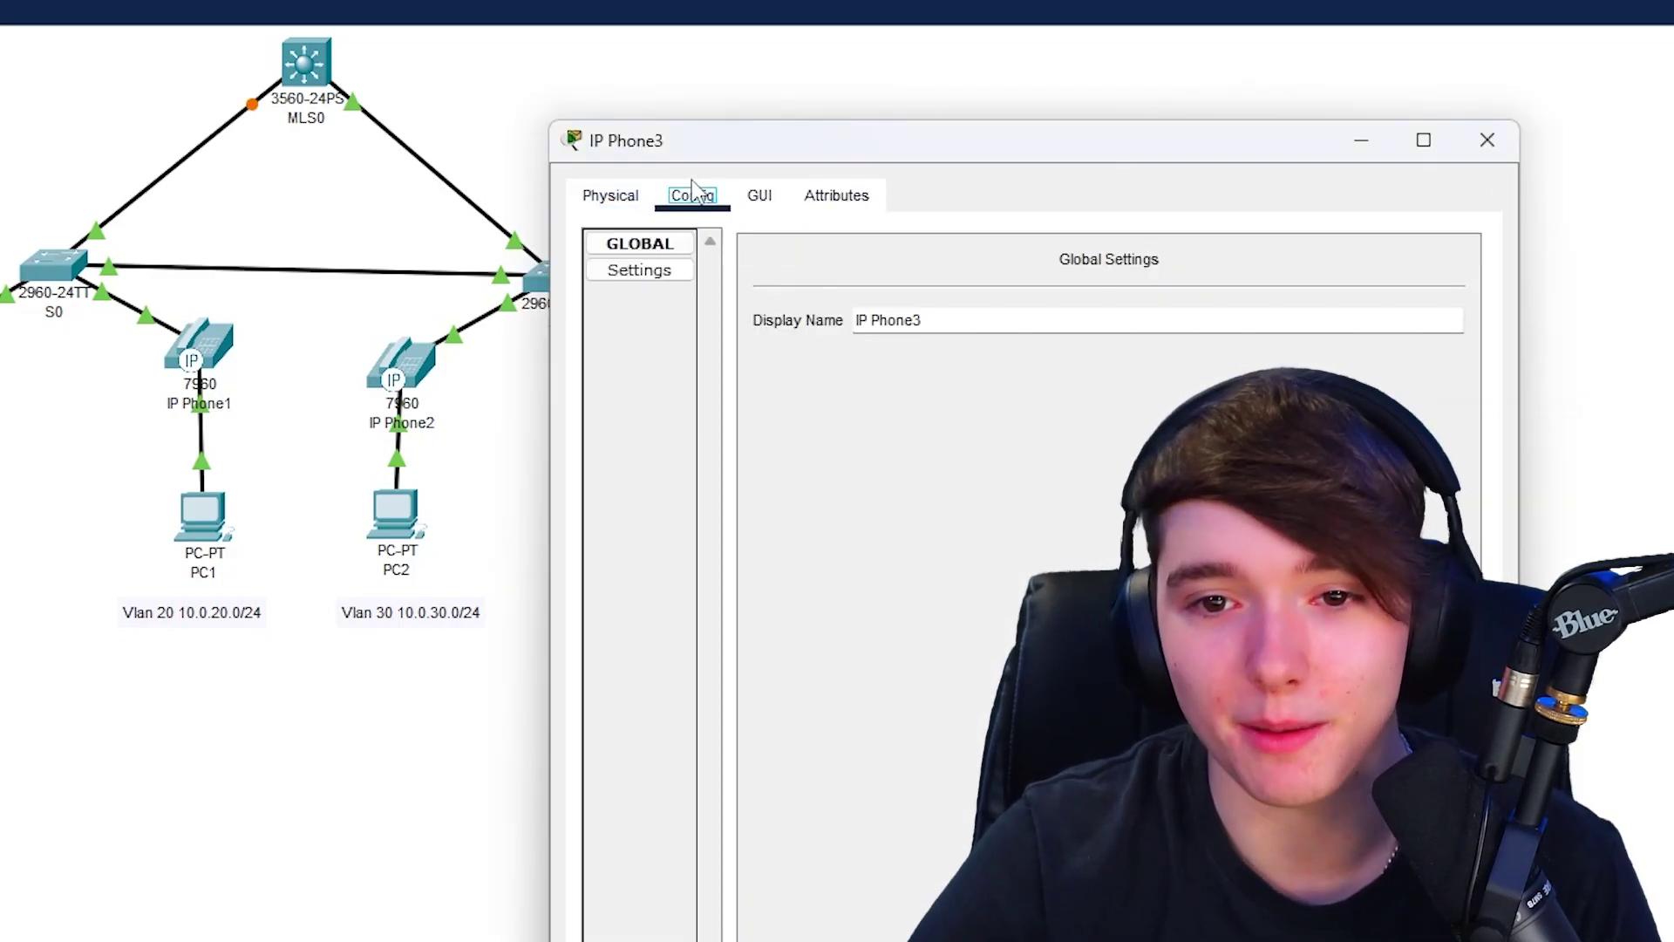
{"action": "left_click", "coordinate": [763, 195]}
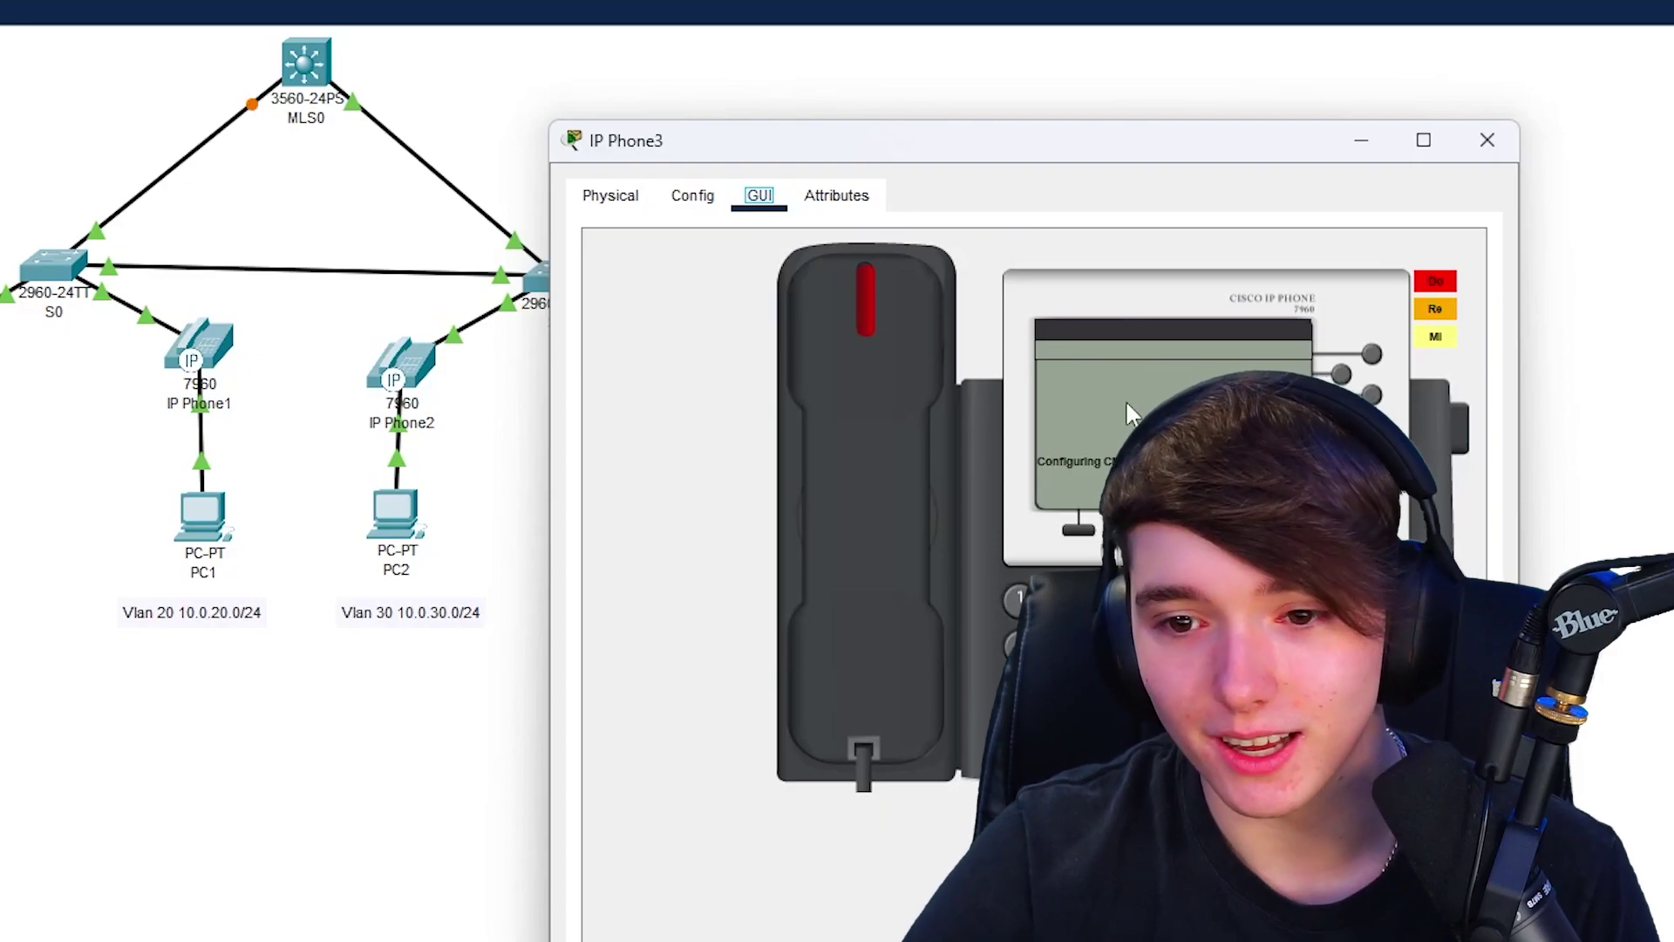
{"action": "left_click", "coordinate": [1487, 139]}
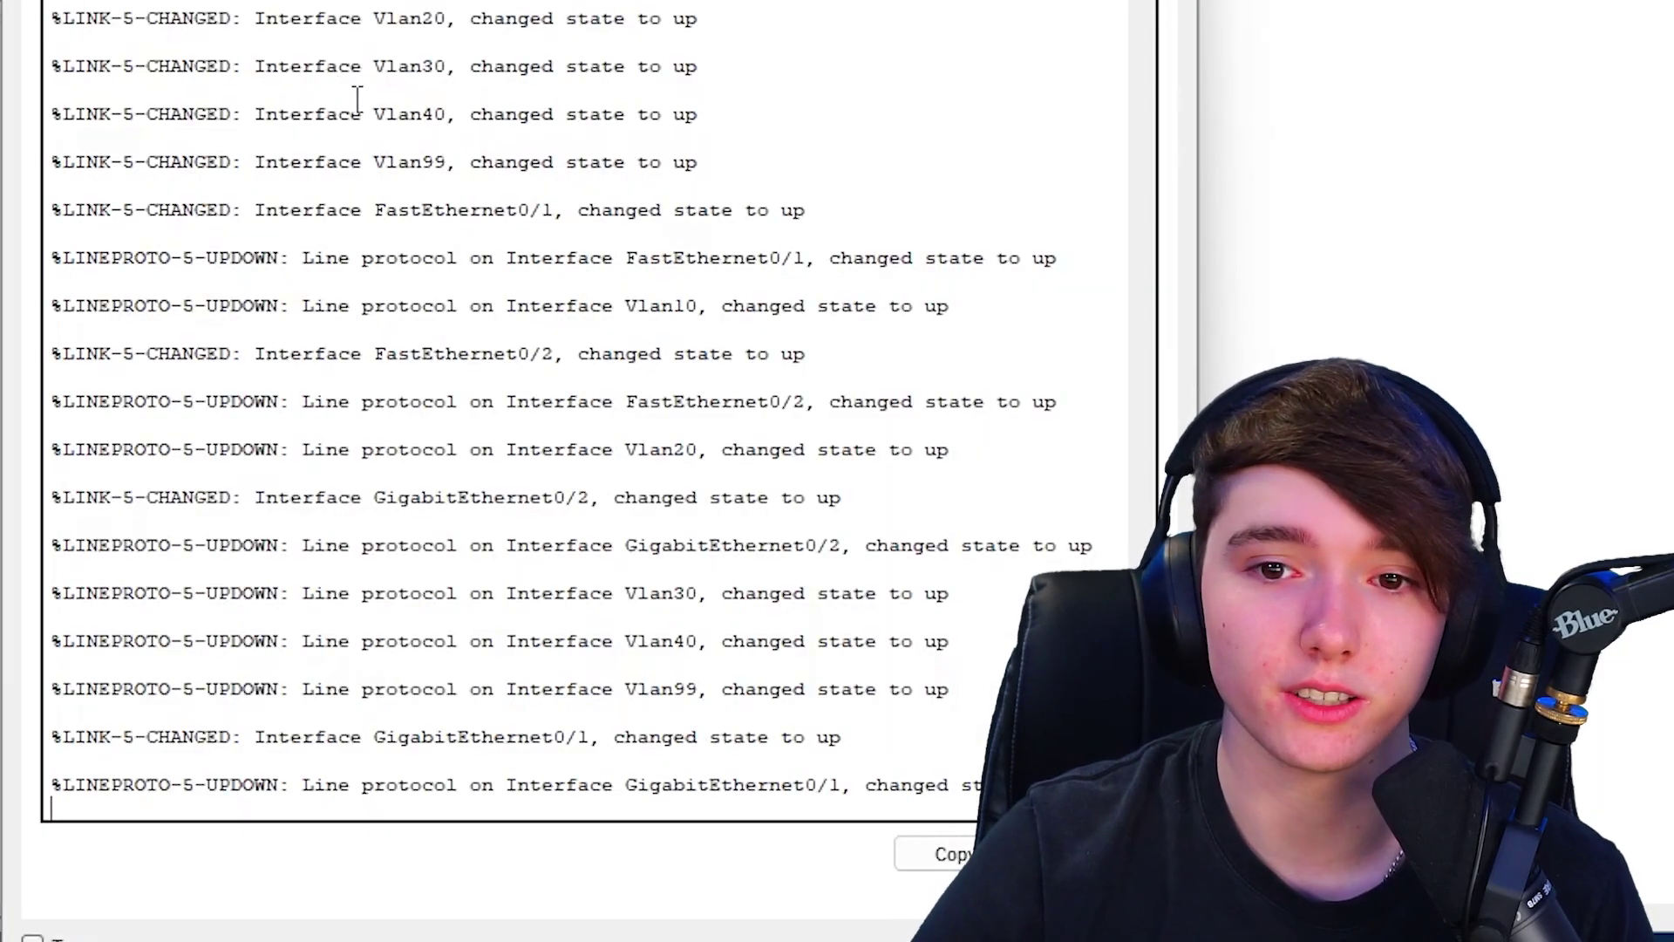
- Log in to S0, enter privileged mode, and run 'show cdp neighbor' to list neighbors like MLS0
{"action": "key", "text": "Return"}
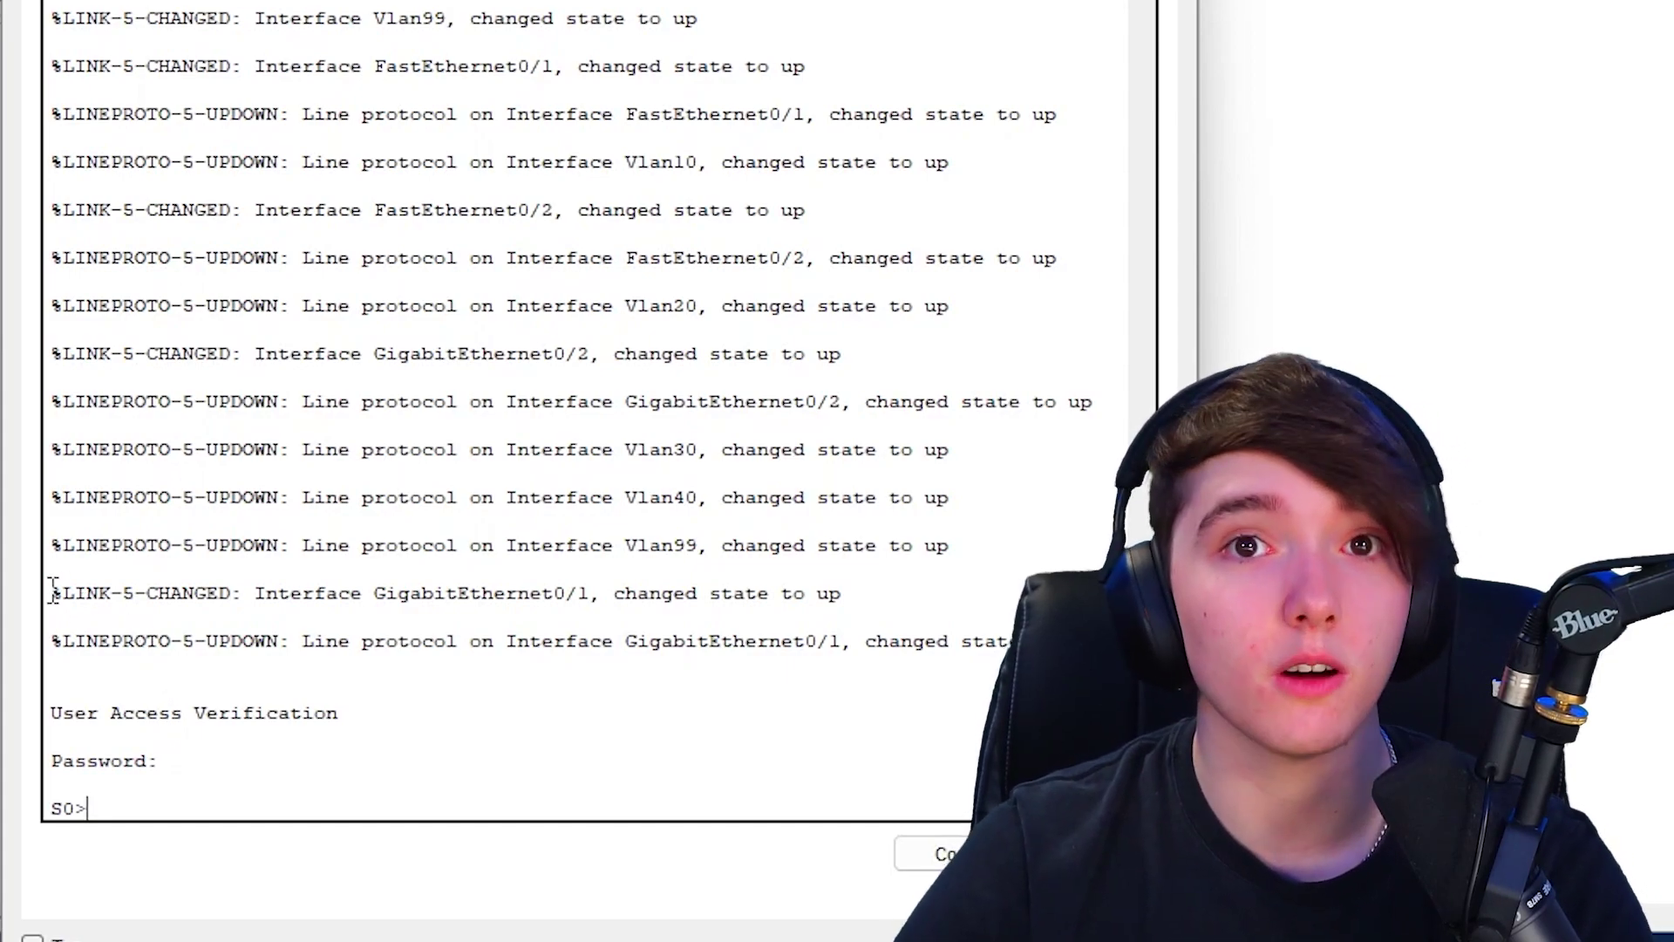
{"action": "type", "text": "en"}
{"action": "key", "text": "Return"}
{"action": "key", "text": "Return"}
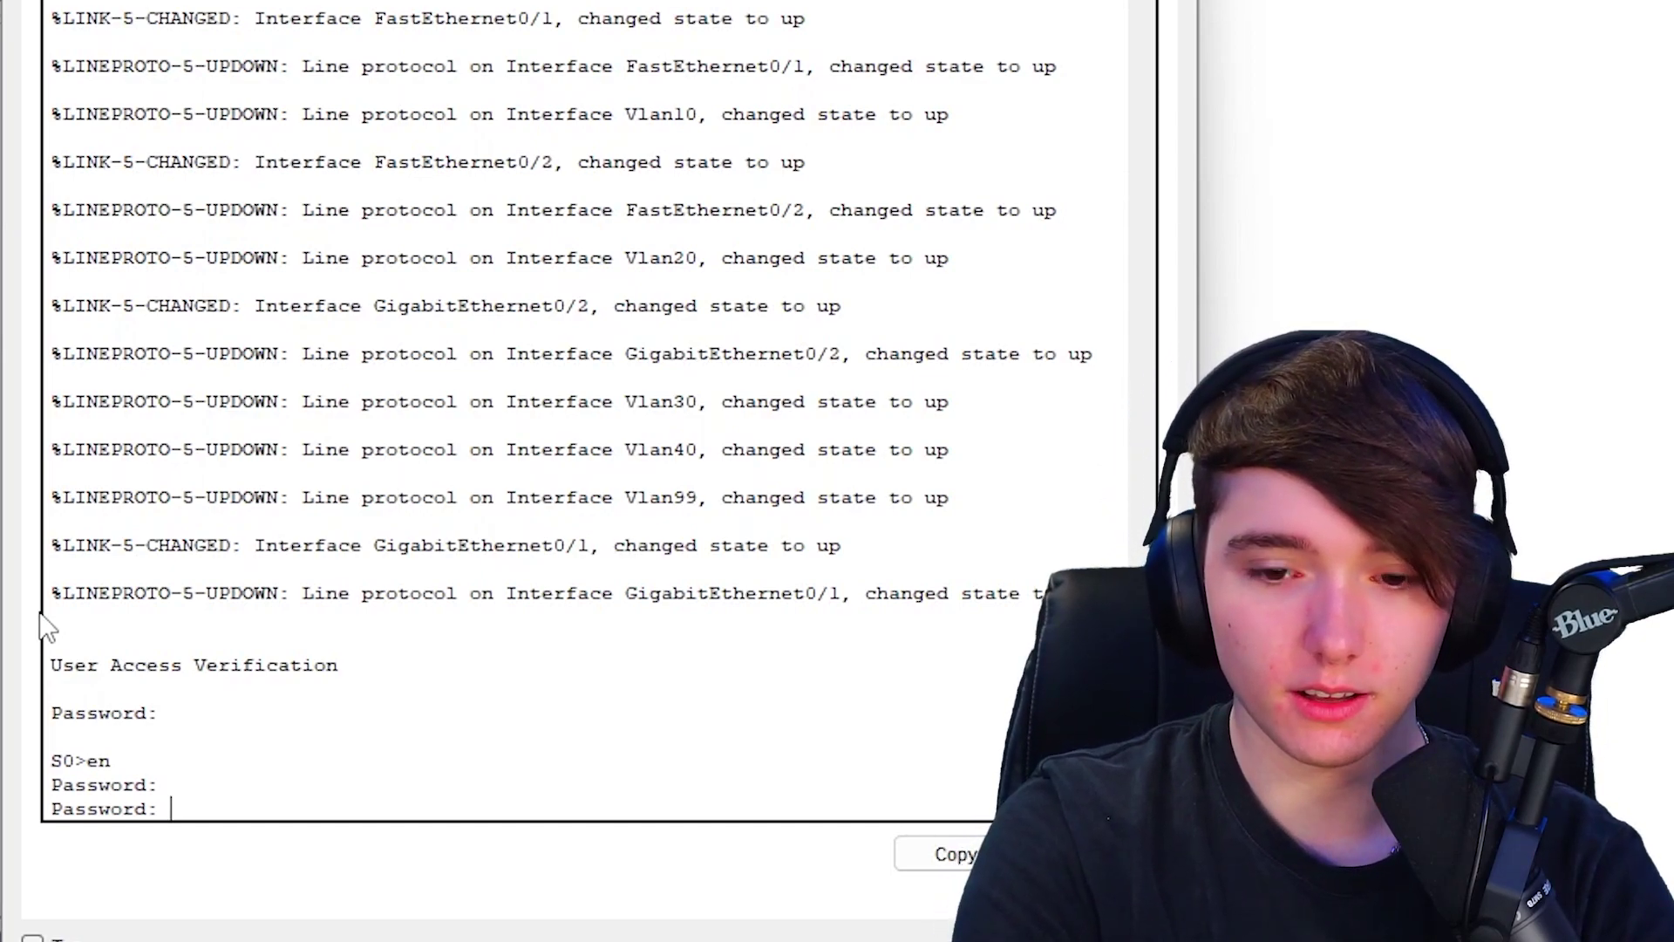
{"action": "key", "text": "Return"}
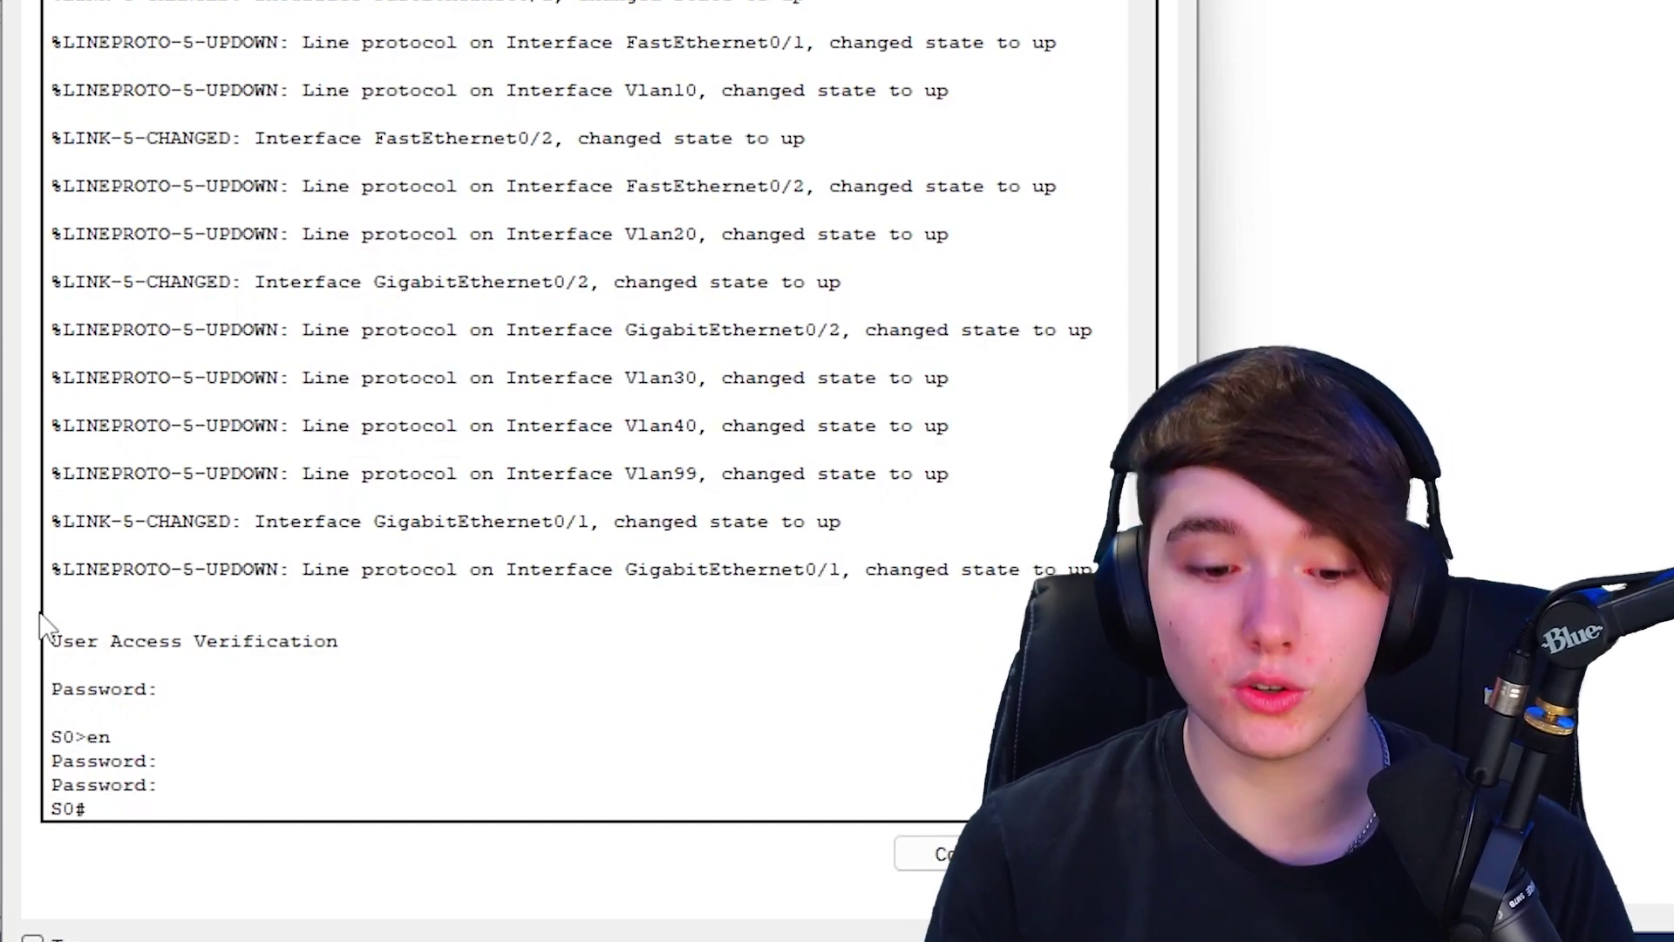
{"action": "type", "text": "show cdp neighbor"}
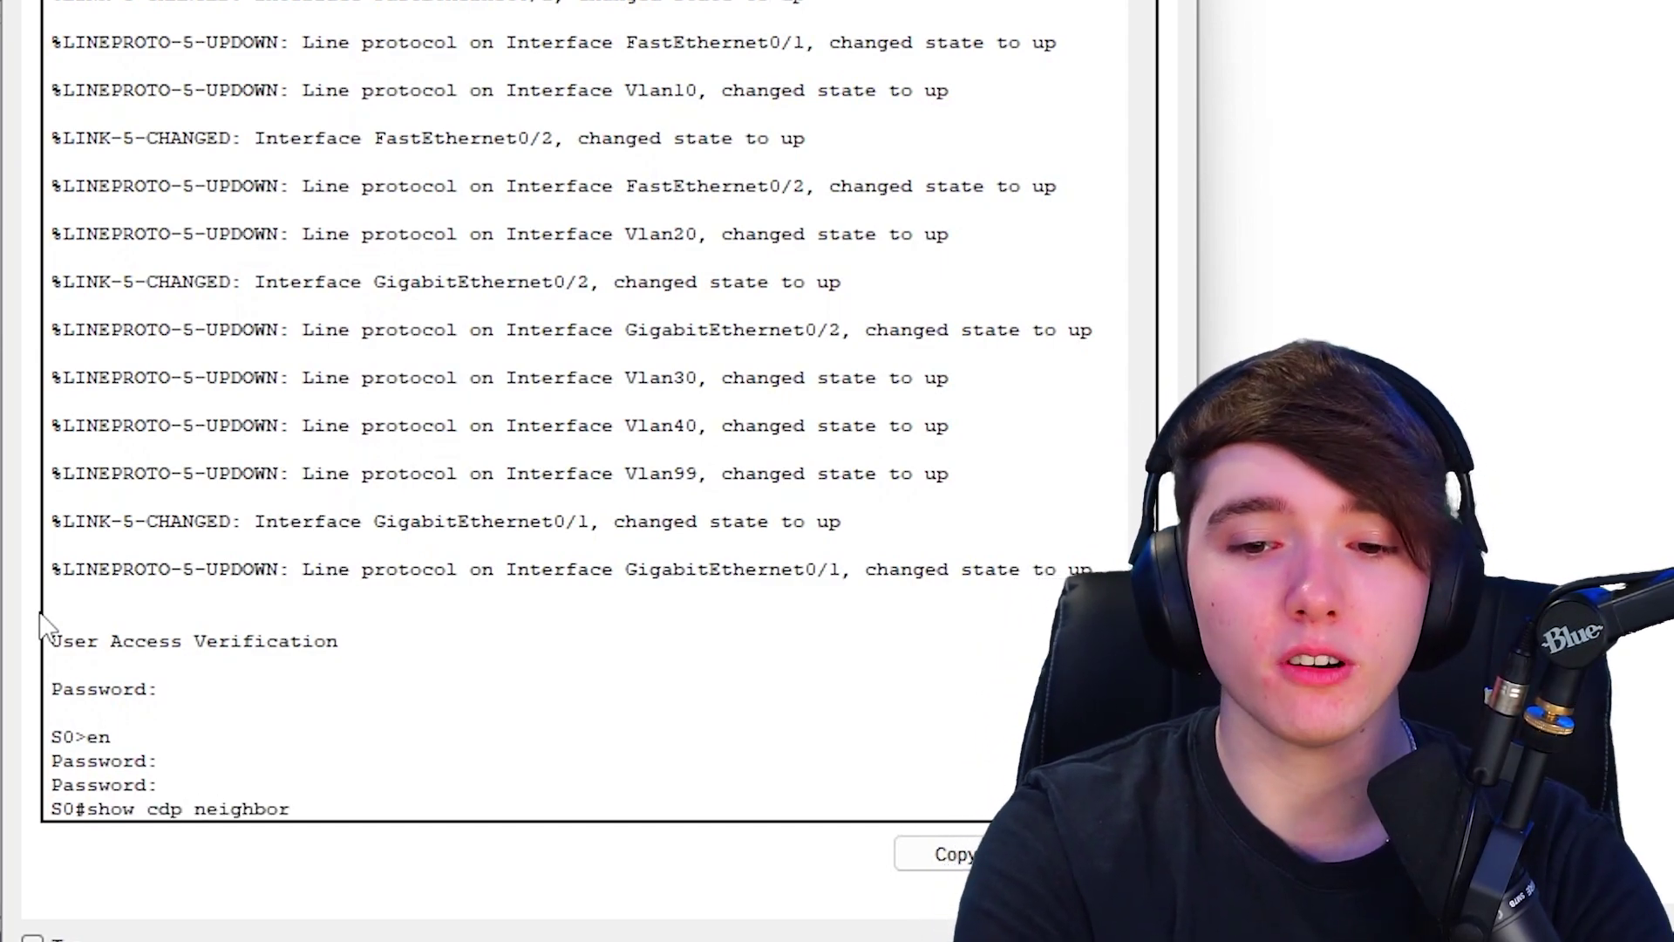
{"action": "key", "text": "Return"}
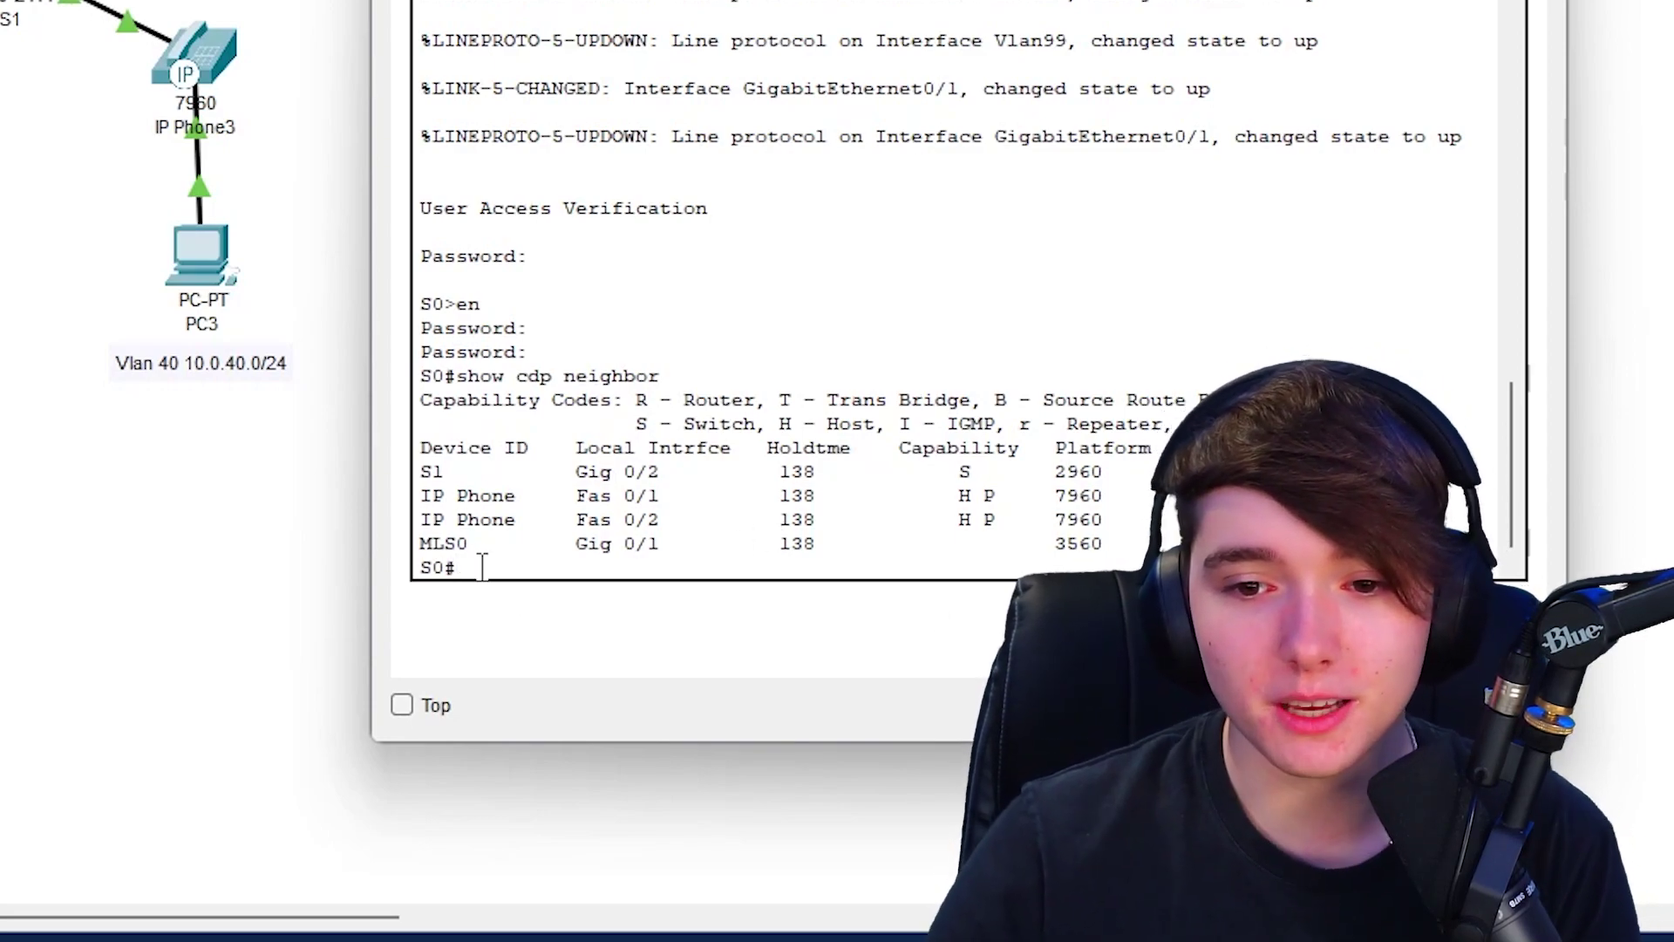
{"action": "double_click", "coordinate": [427, 544]}
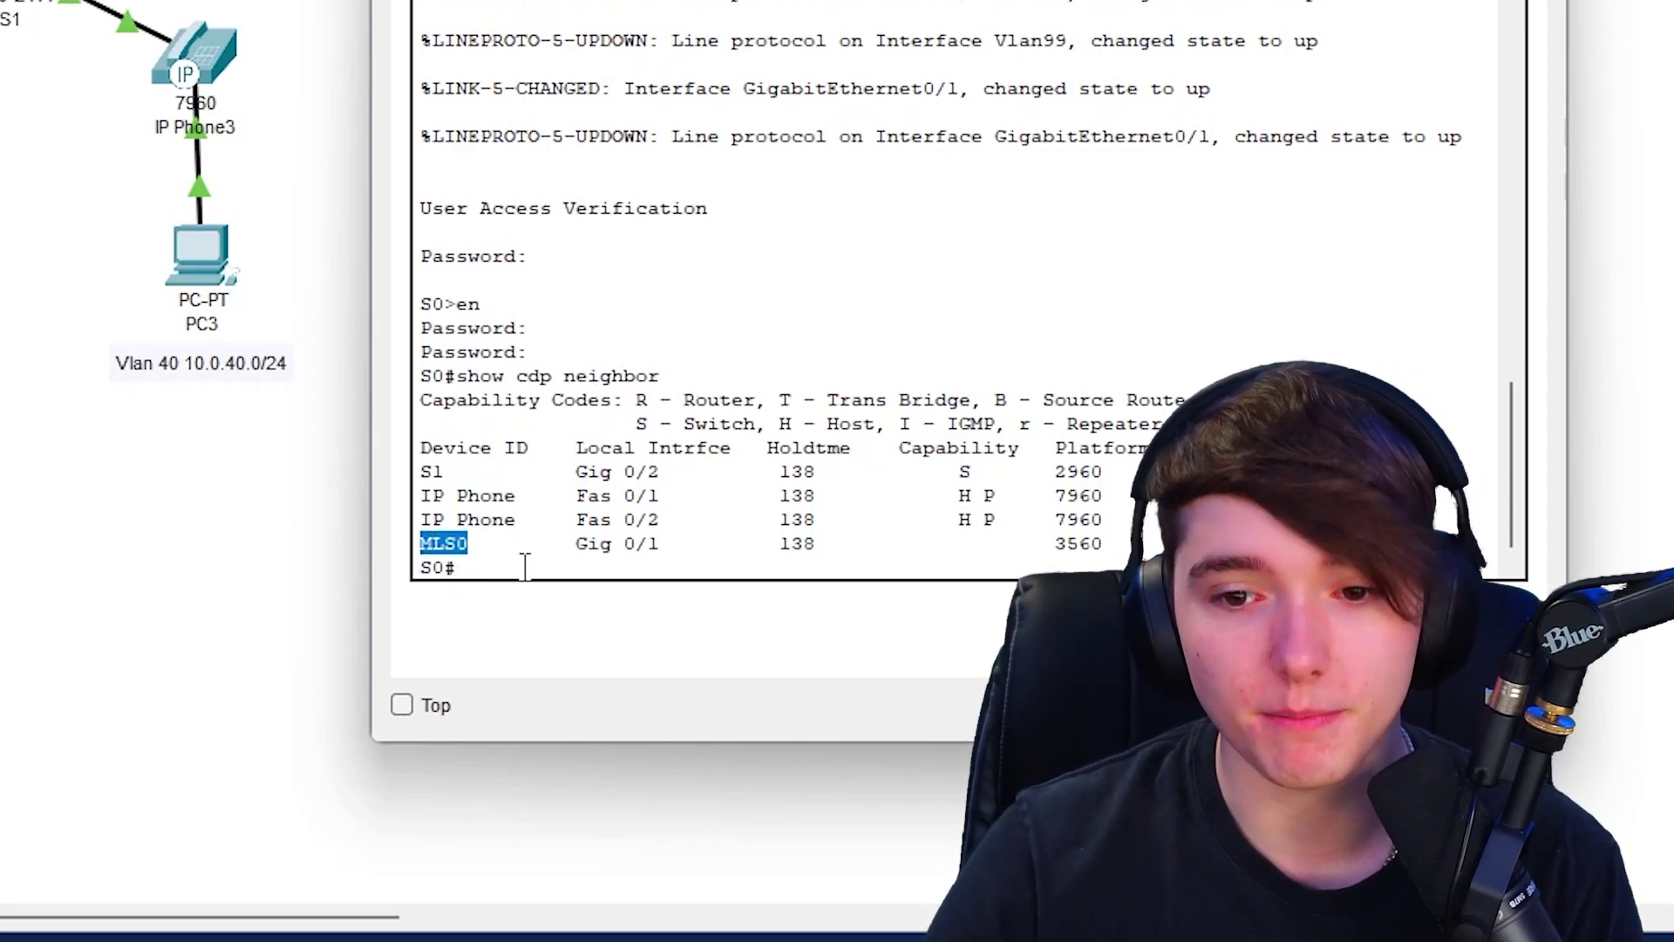
{"action": "left_click", "coordinate": [525, 567]}
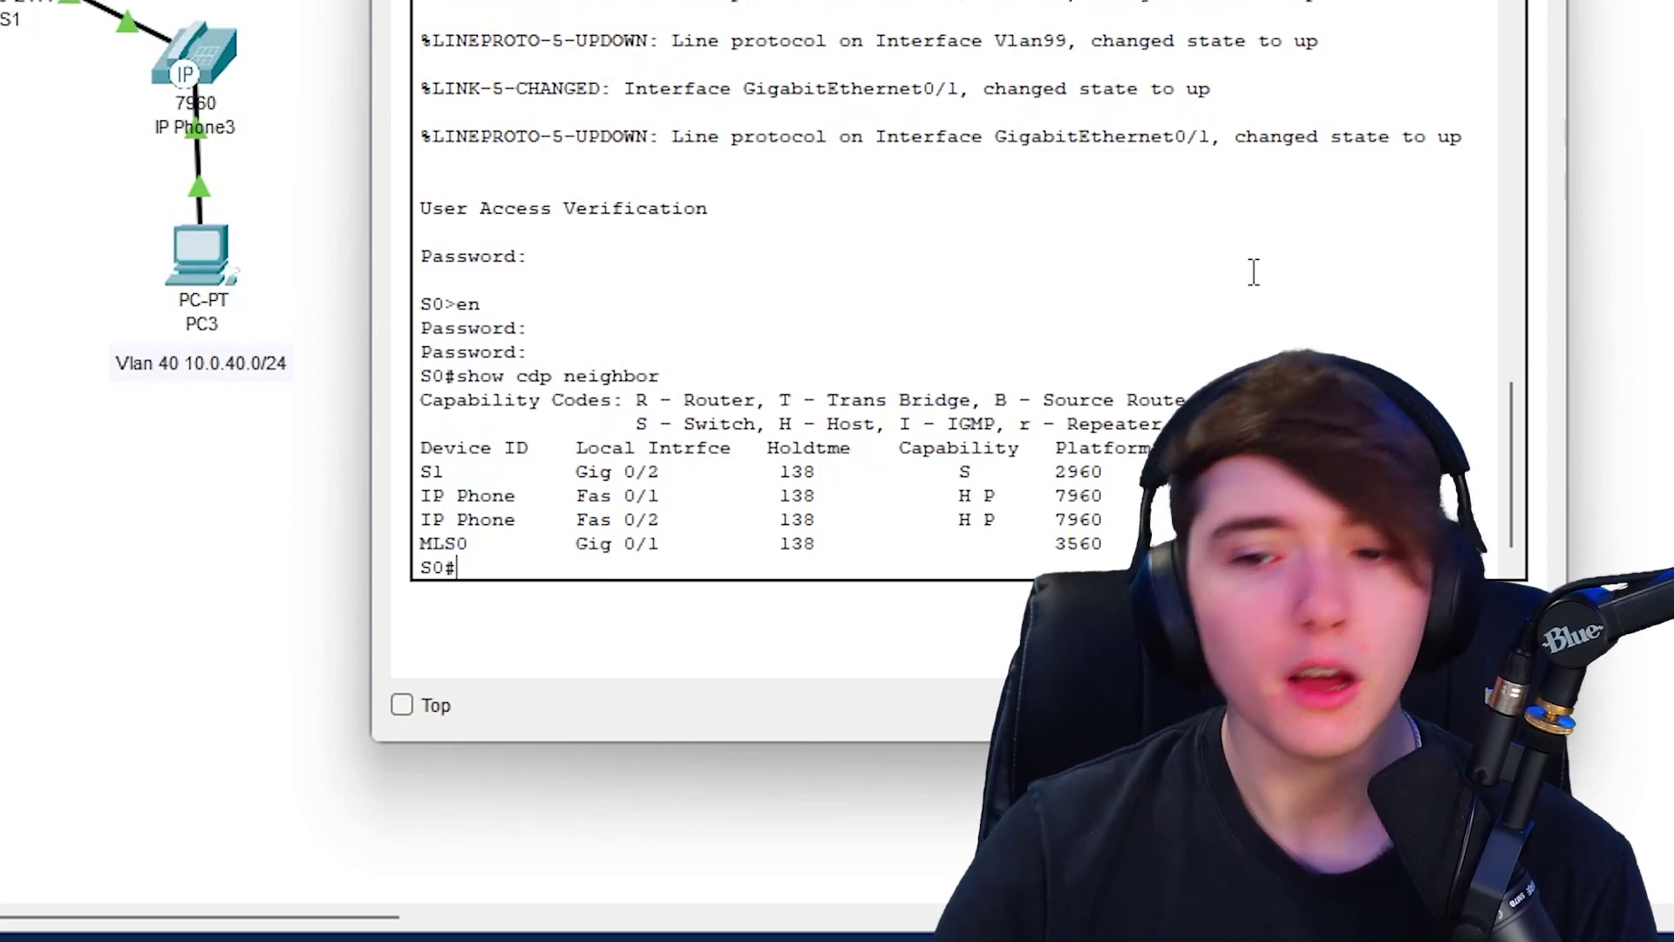
- Run 'show cdp neighbor detail', fixing the misspelled 'details' keyword
{"action": "key", "text": "Up"}
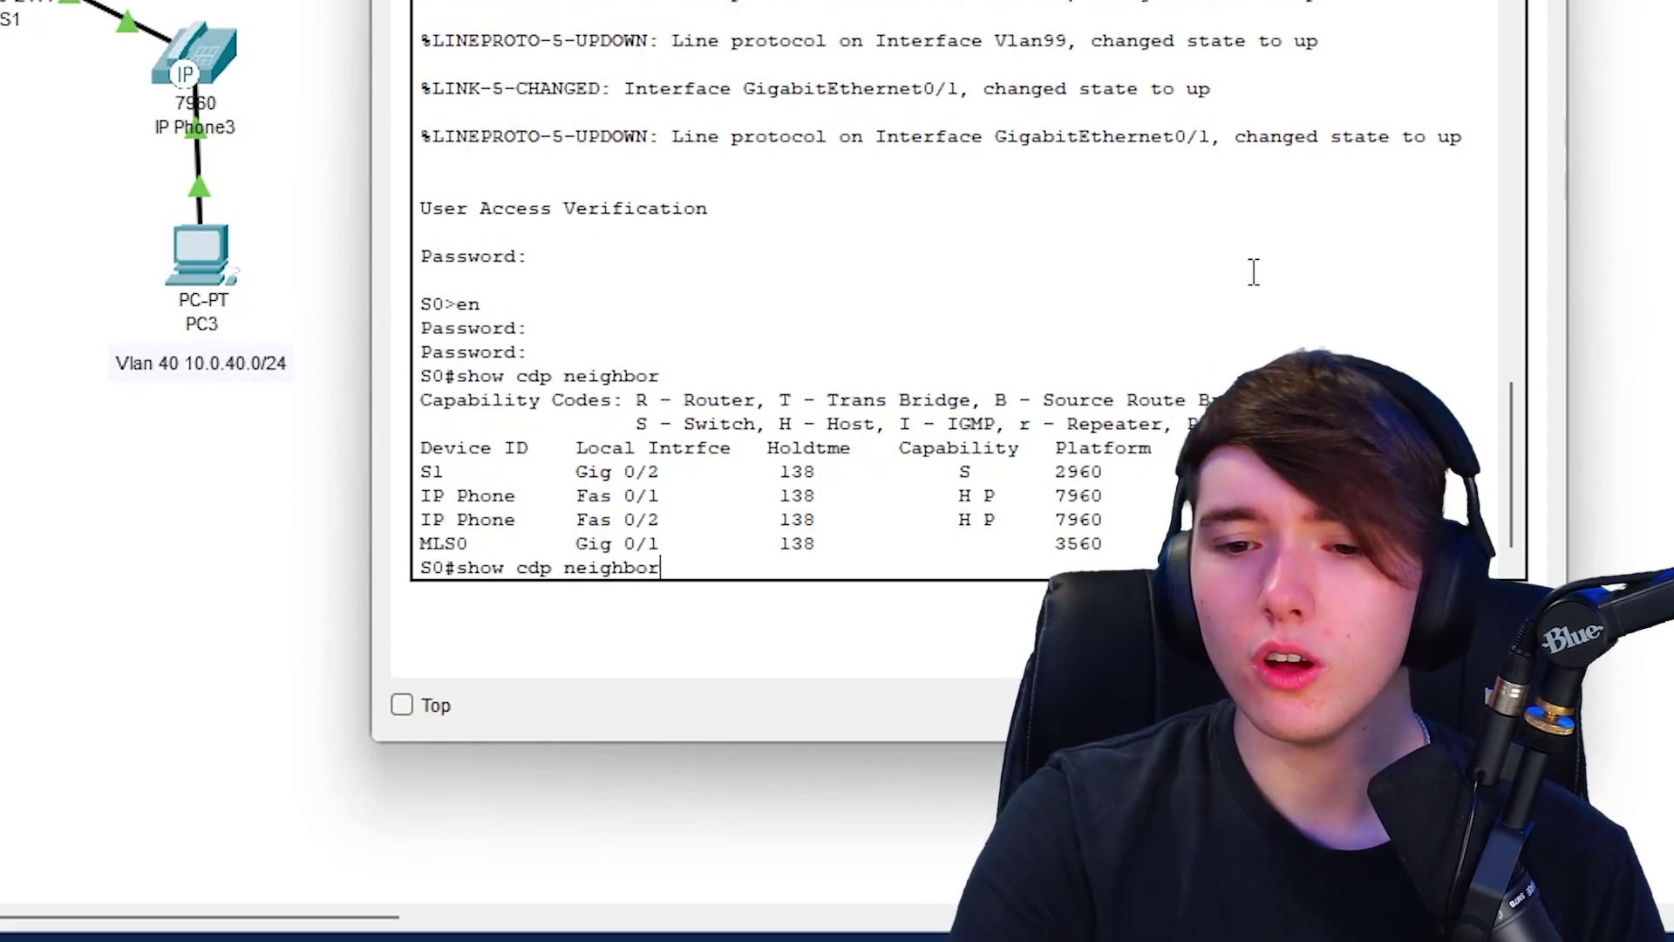
{"action": "type", "text": "details"}
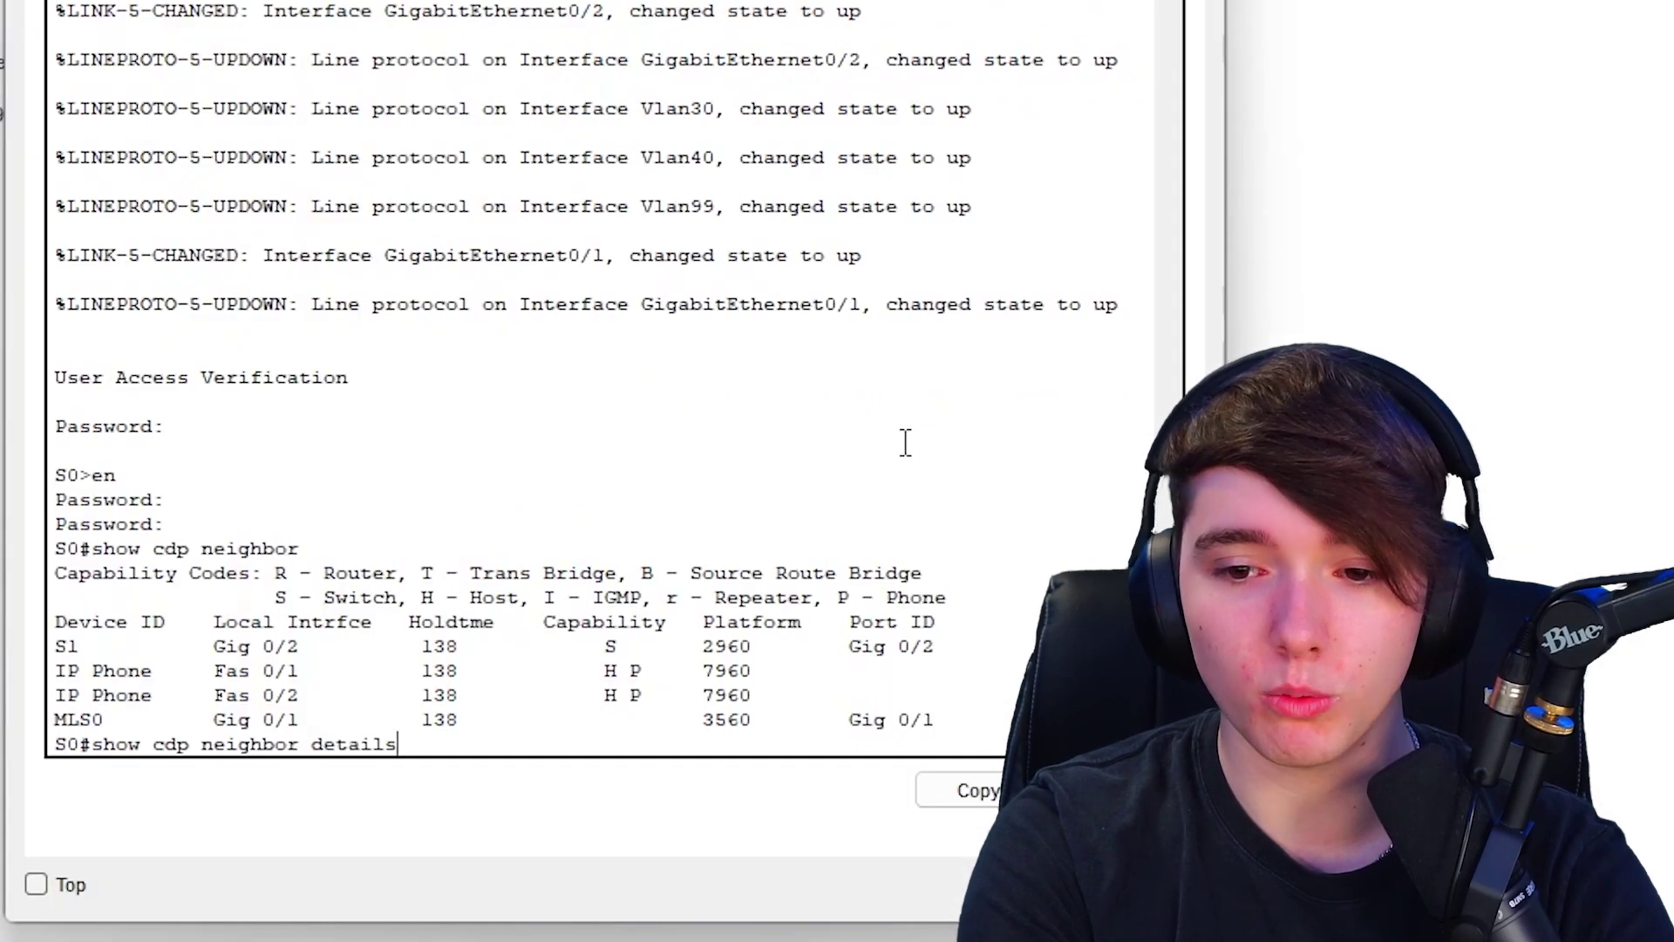
{"action": "key", "text": "Return"}
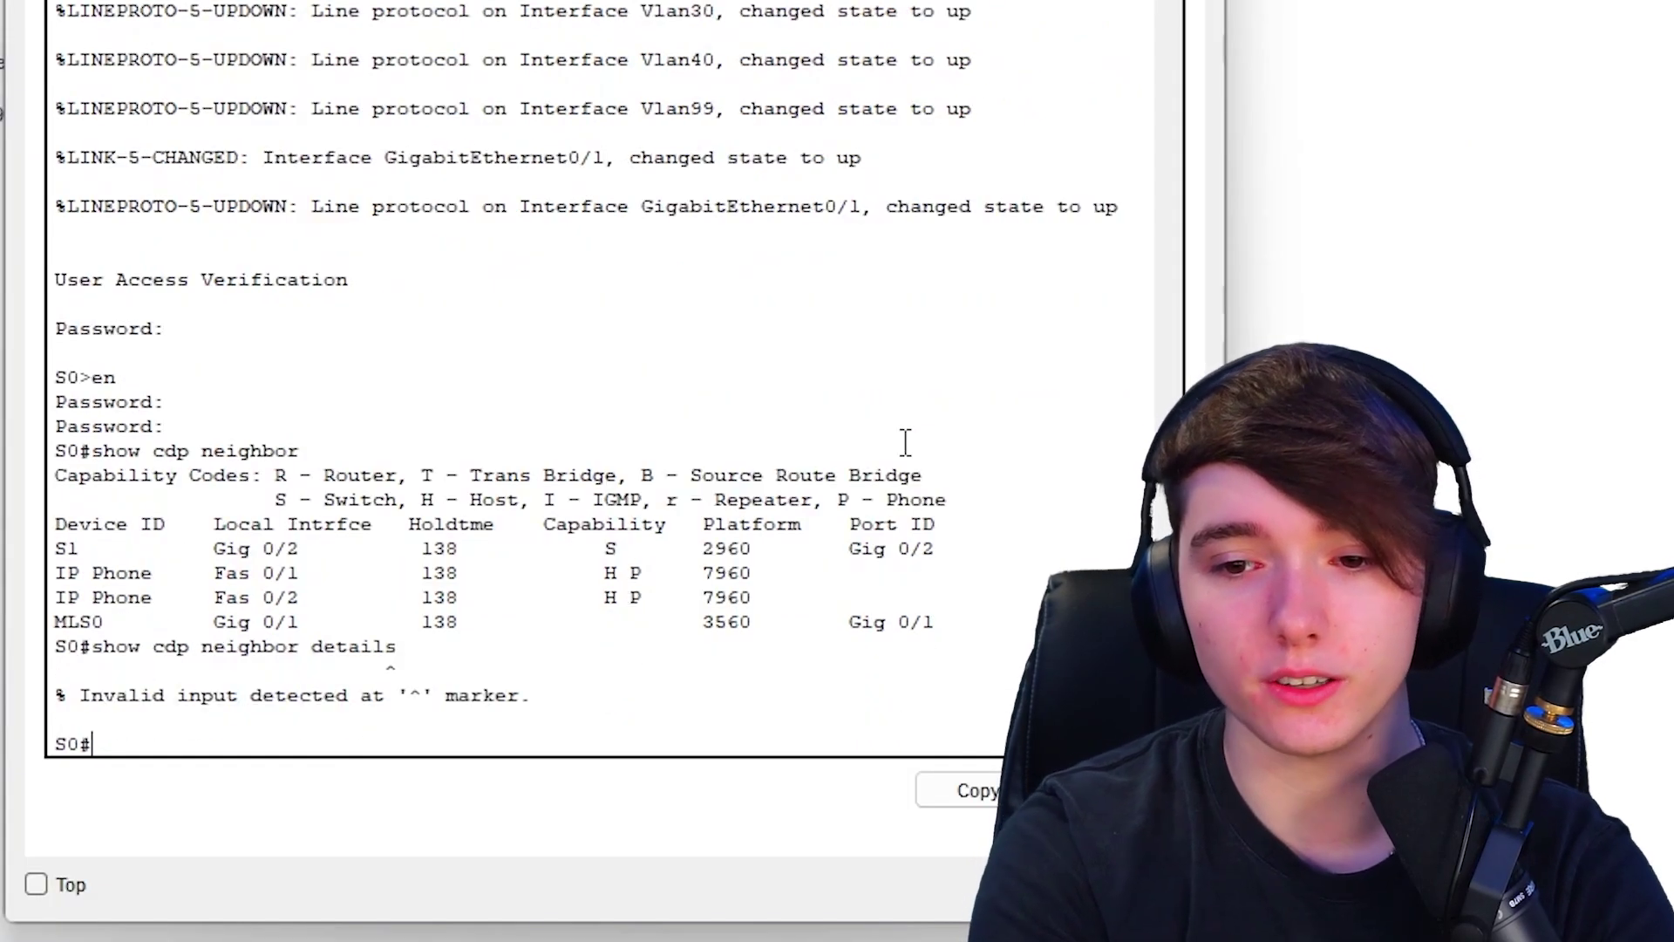
{"action": "key", "text": "Up"}
{"action": "key", "text": "BackSpace"}
{"action": "key", "text": "Return"}
- Page through the detailed output, inspecting S1's entry, address lines and IOS version
{"action": "key", "text": "space"}
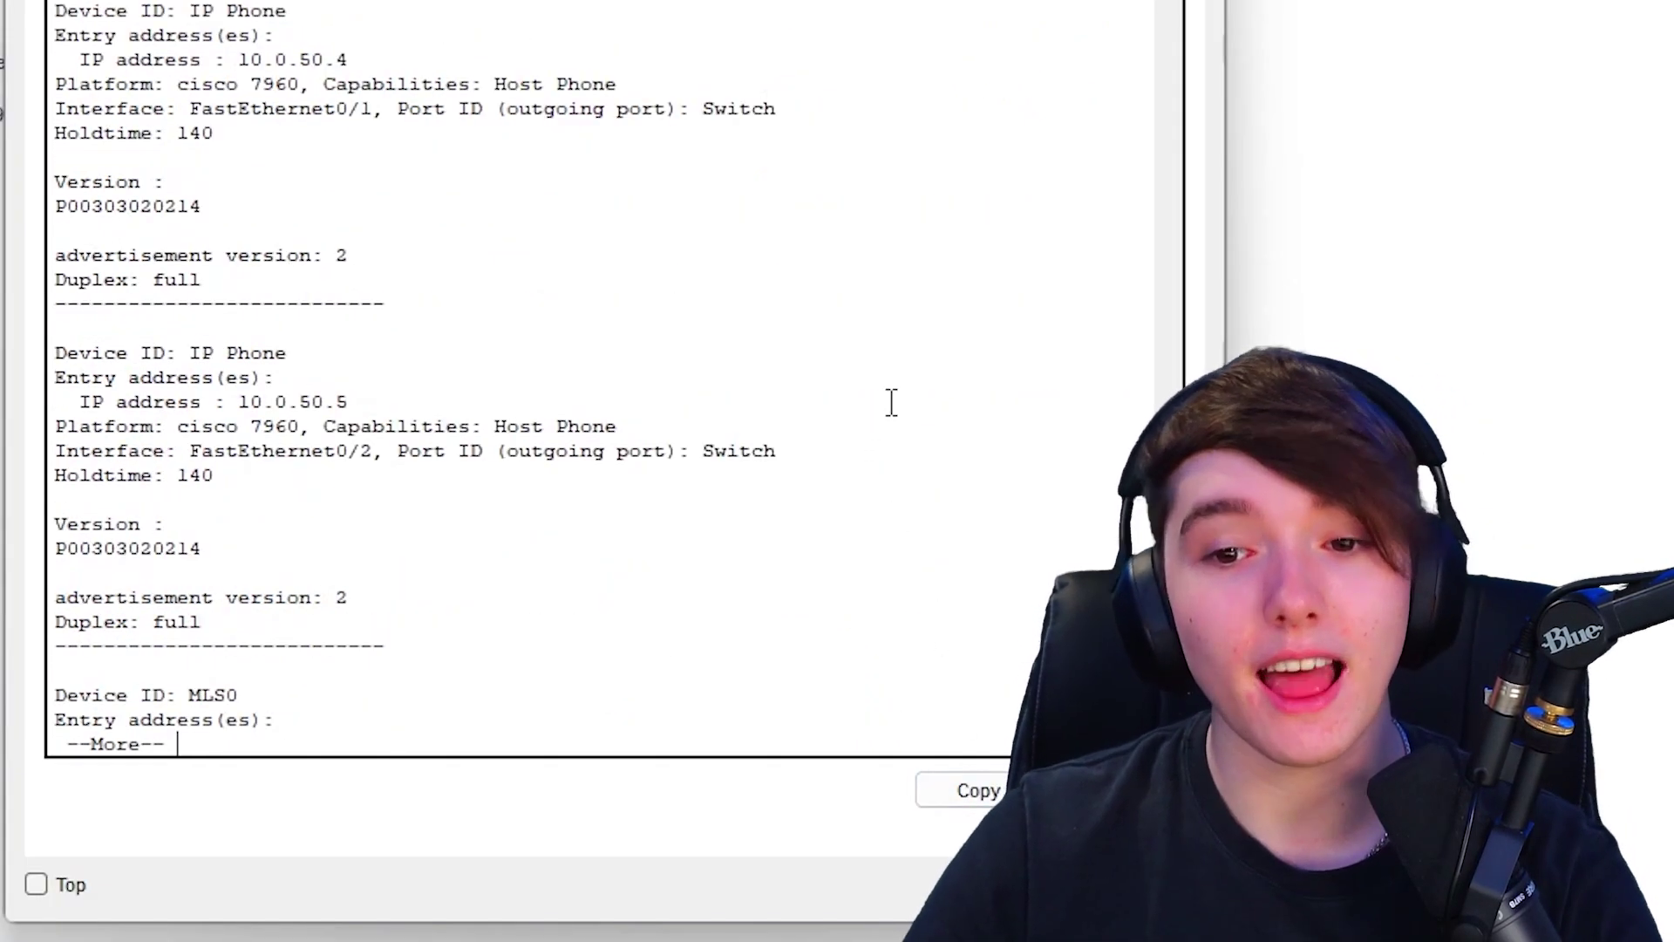
{"action": "key", "text": "space"}
{"action": "scroll", "coordinate": [602, 452], "scroll_direction": "up", "scroll_amount": 12}
{"action": "scroll", "coordinate": [596, 401], "scroll_direction": "down", "scroll_amount": 6}
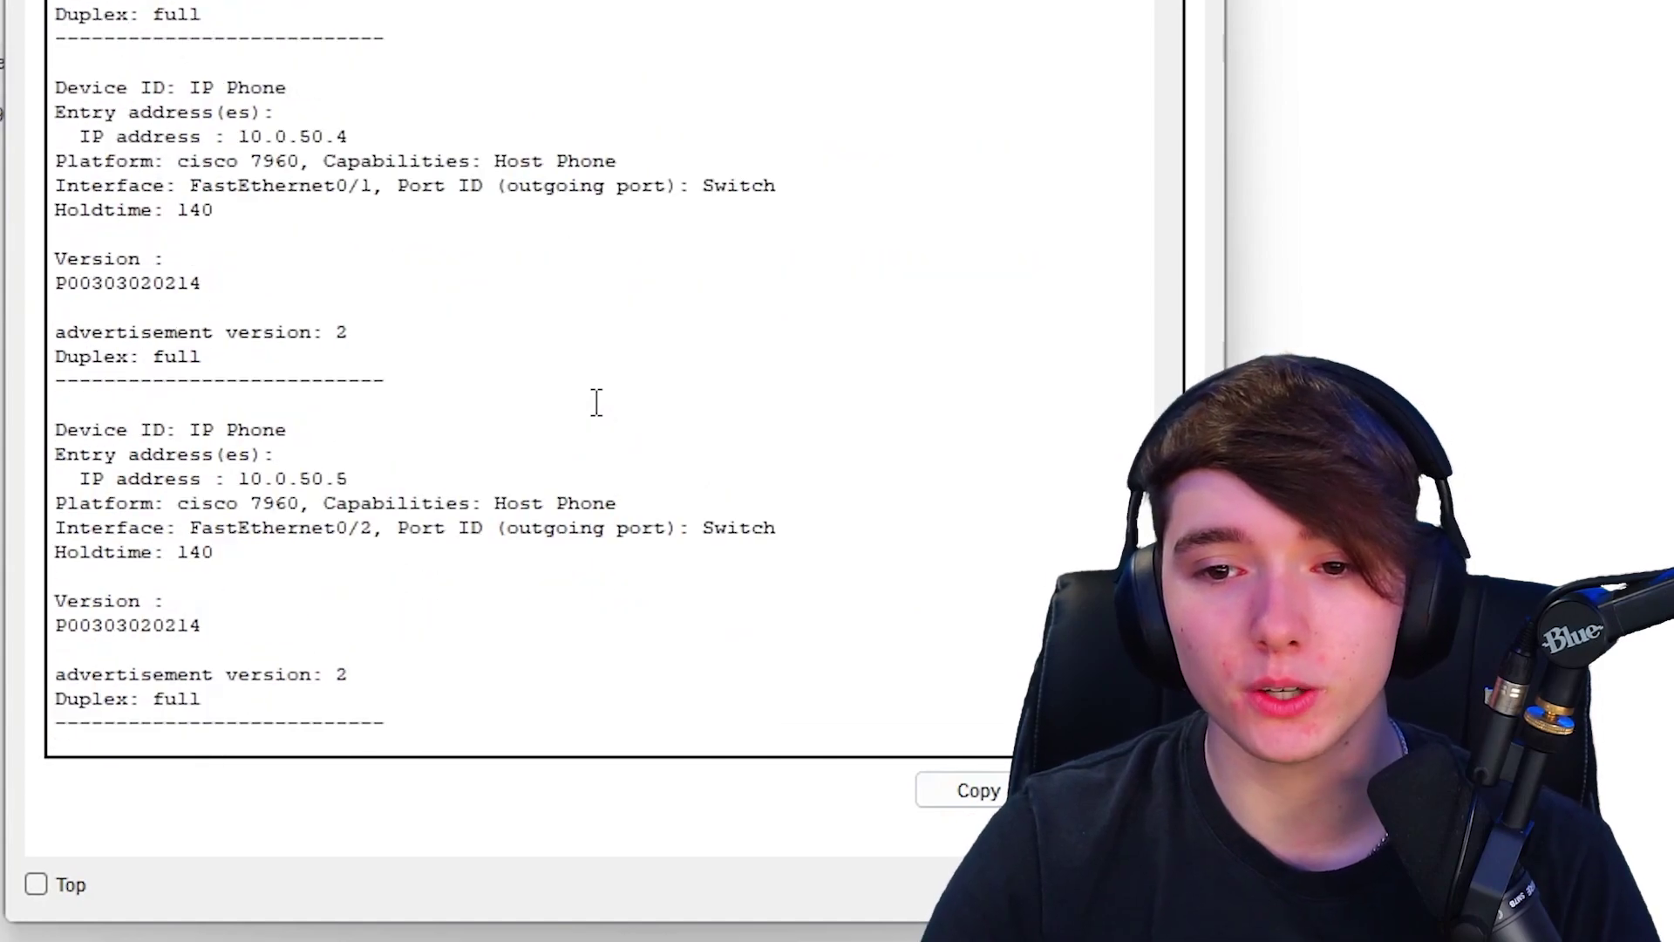
{"action": "scroll", "coordinate": [594, 400], "scroll_direction": "up", "scroll_amount": 12}
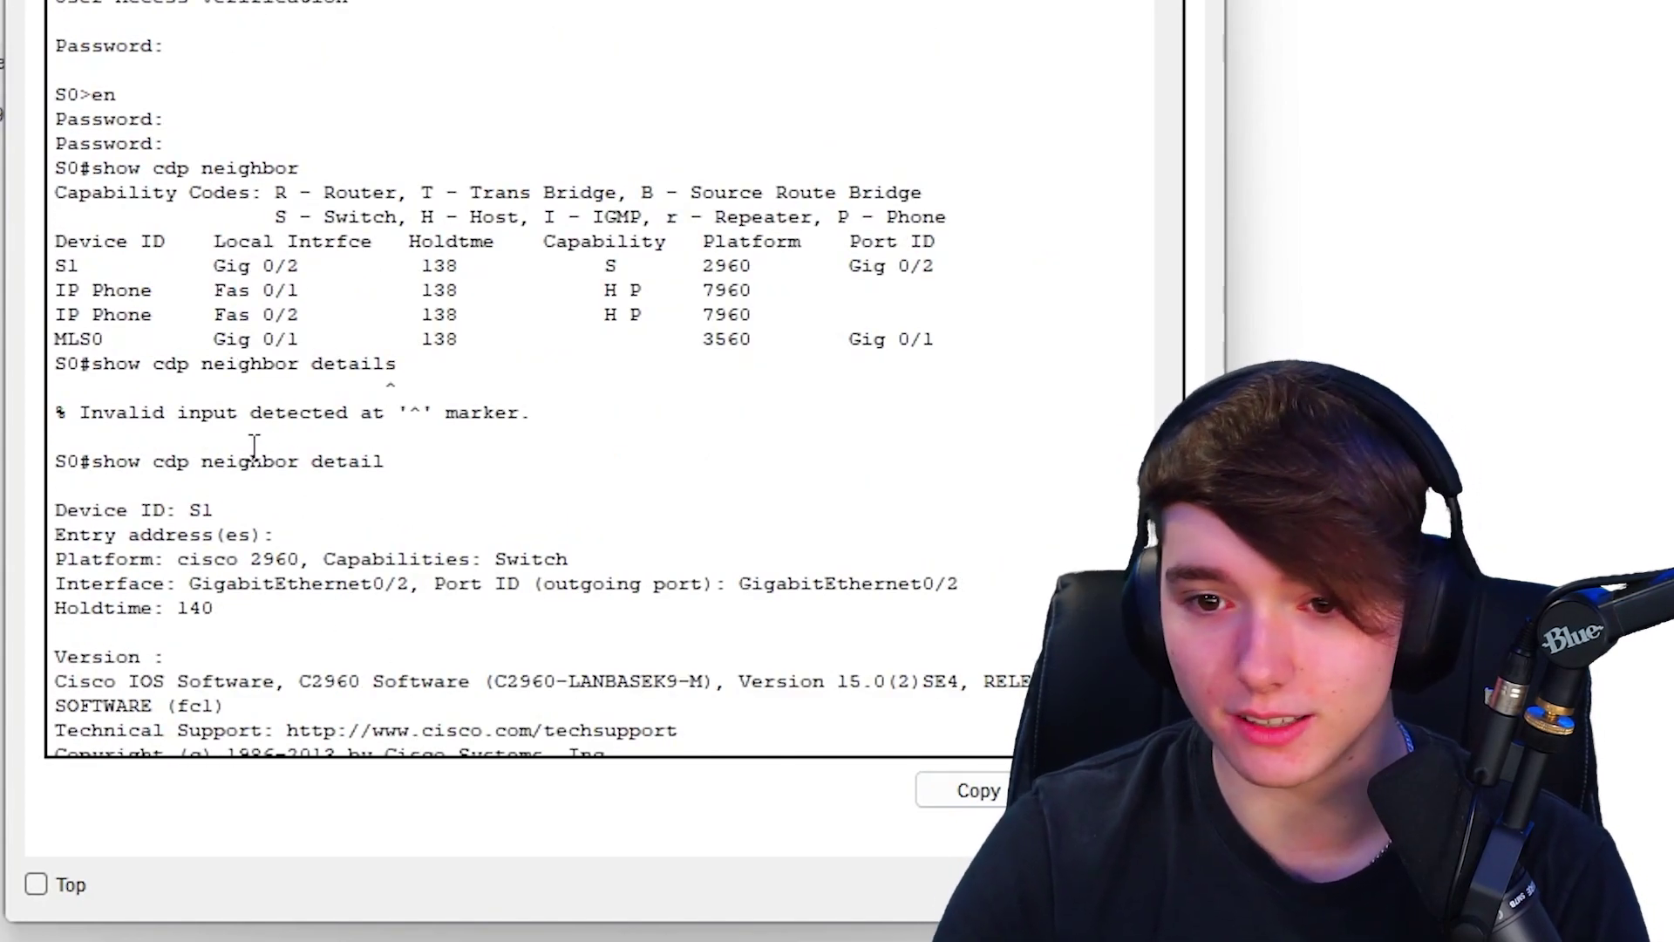
{"action": "scroll", "coordinate": [212, 519], "scroll_direction": "down", "scroll_amount": 3}
{"action": "left_click_drag", "start_coordinate": [256, 506], "coordinate": [40, 410]}
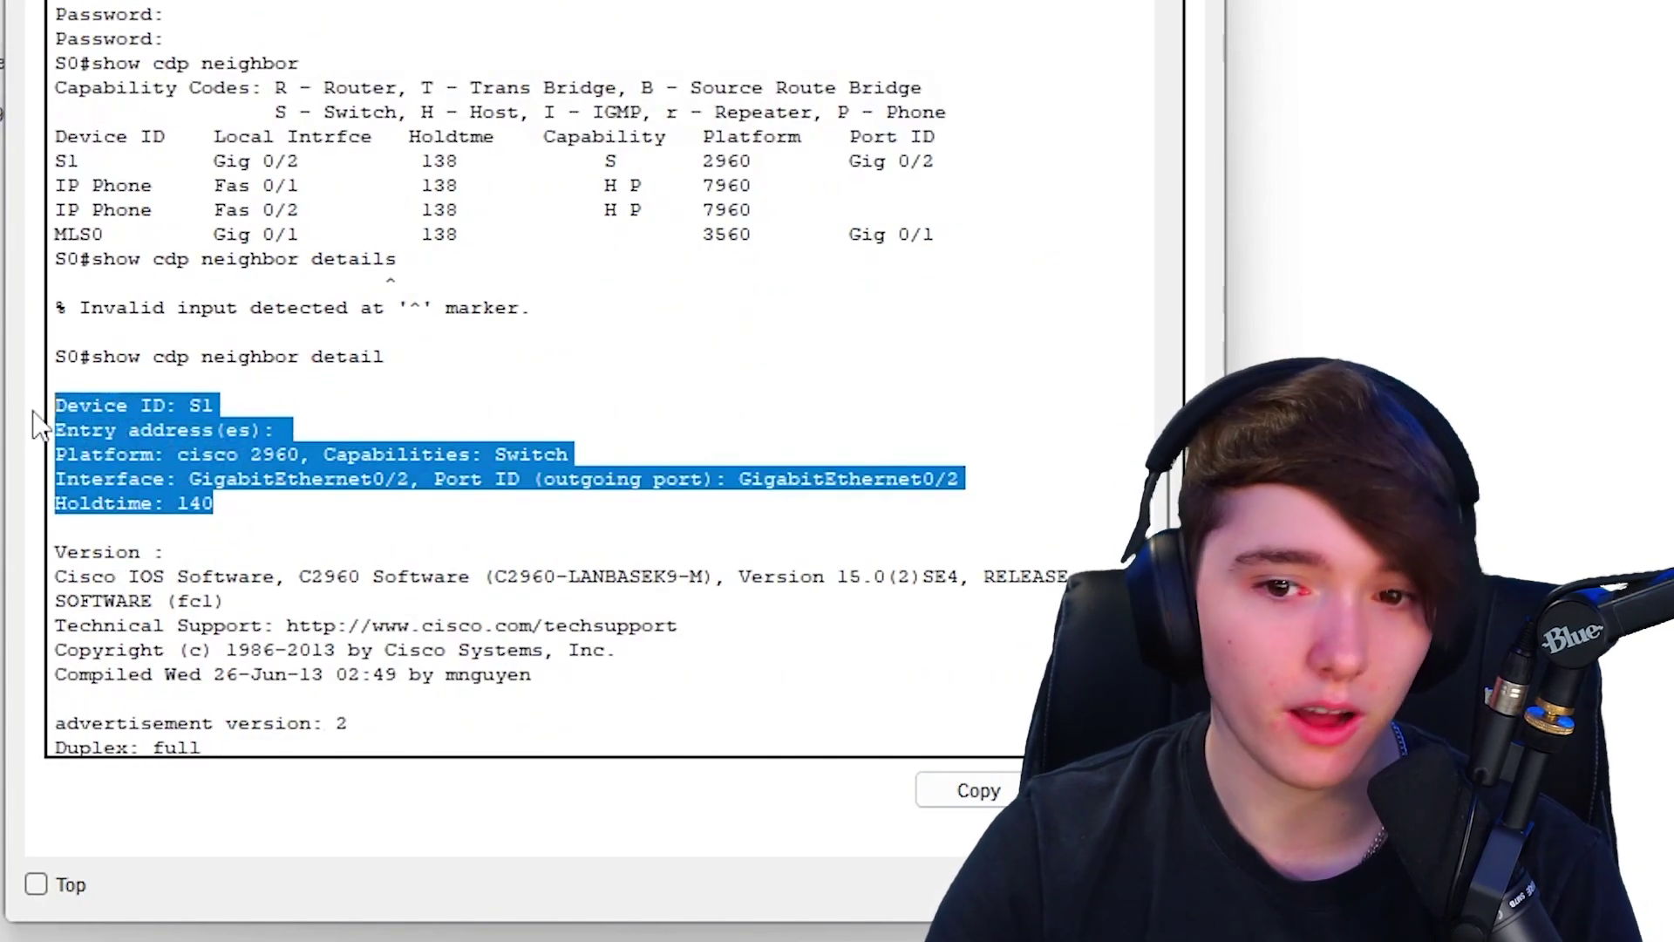
{"action": "left_click", "coordinate": [288, 427]}
{"action": "left_click_drag", "start_coordinate": [299, 422], "coordinate": [15, 440]}
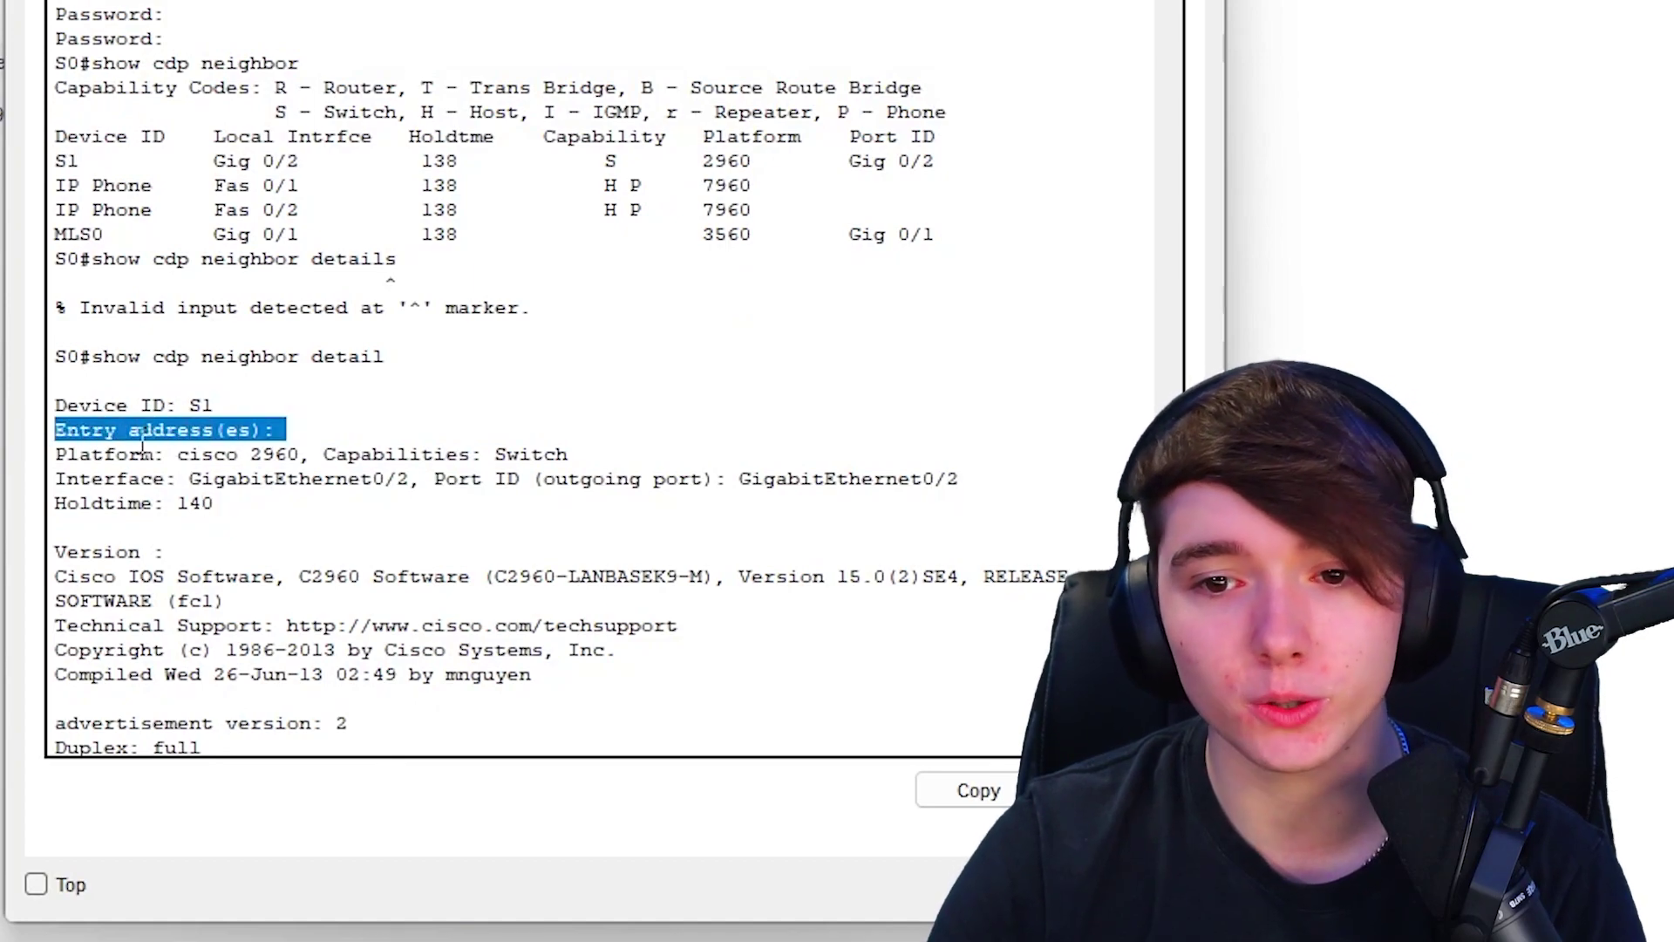
{"action": "scroll", "coordinate": [541, 720], "scroll_direction": "down", "scroll_amount": 5}
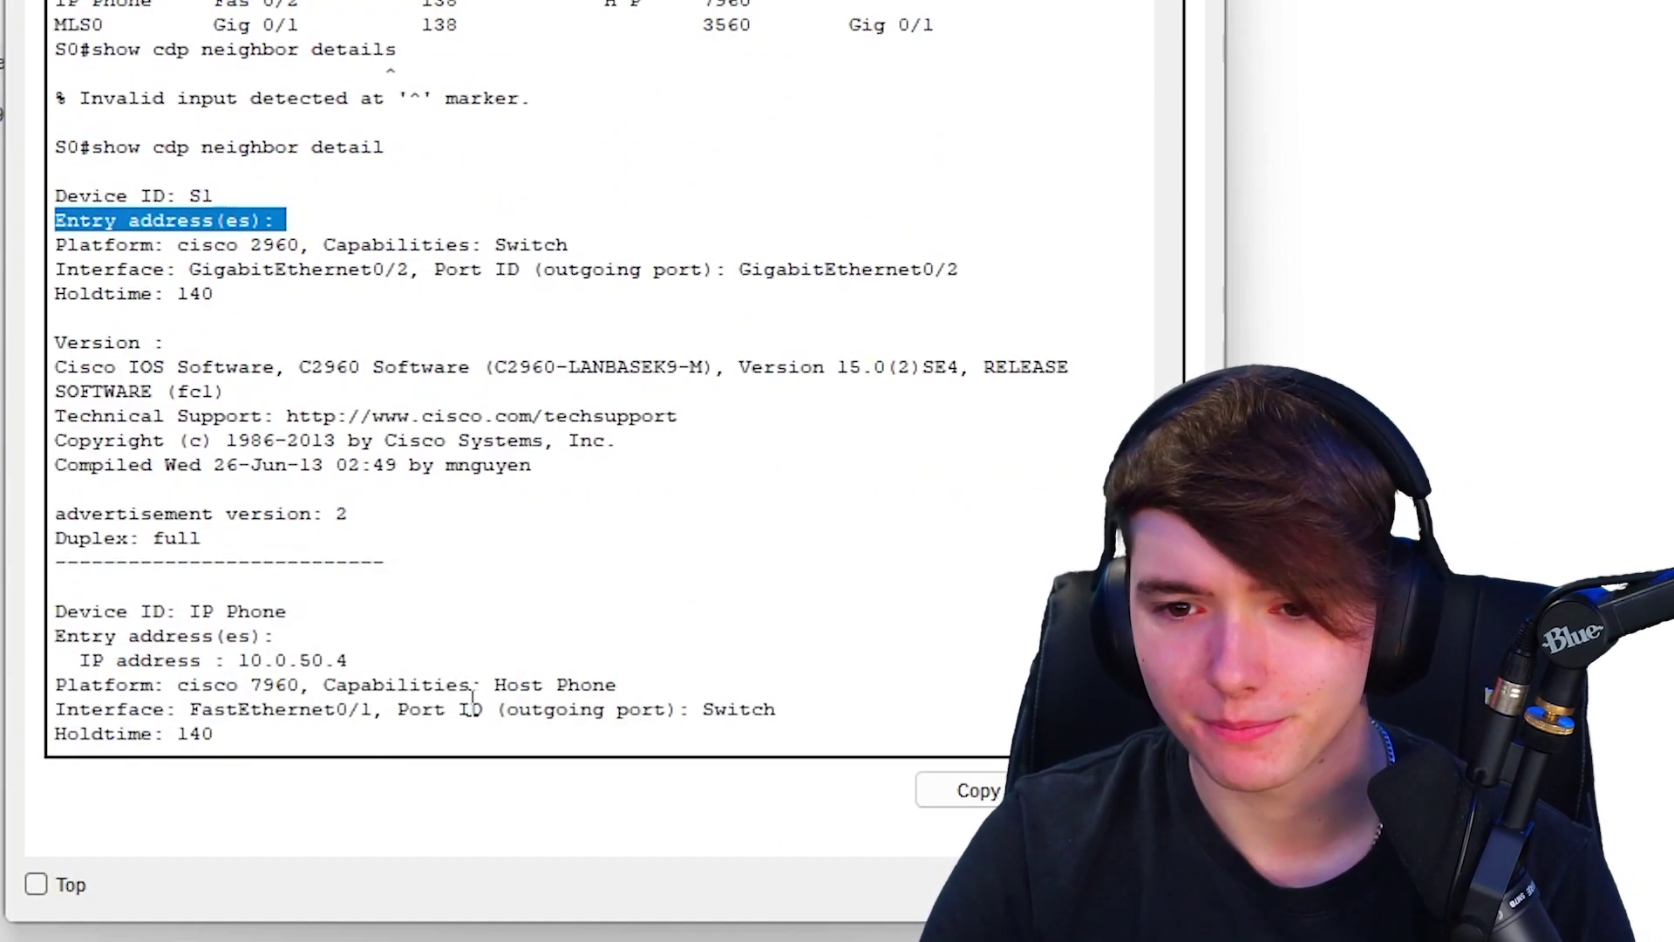
{"action": "scroll", "coordinate": [436, 410], "scroll_direction": "down", "scroll_amount": 3}
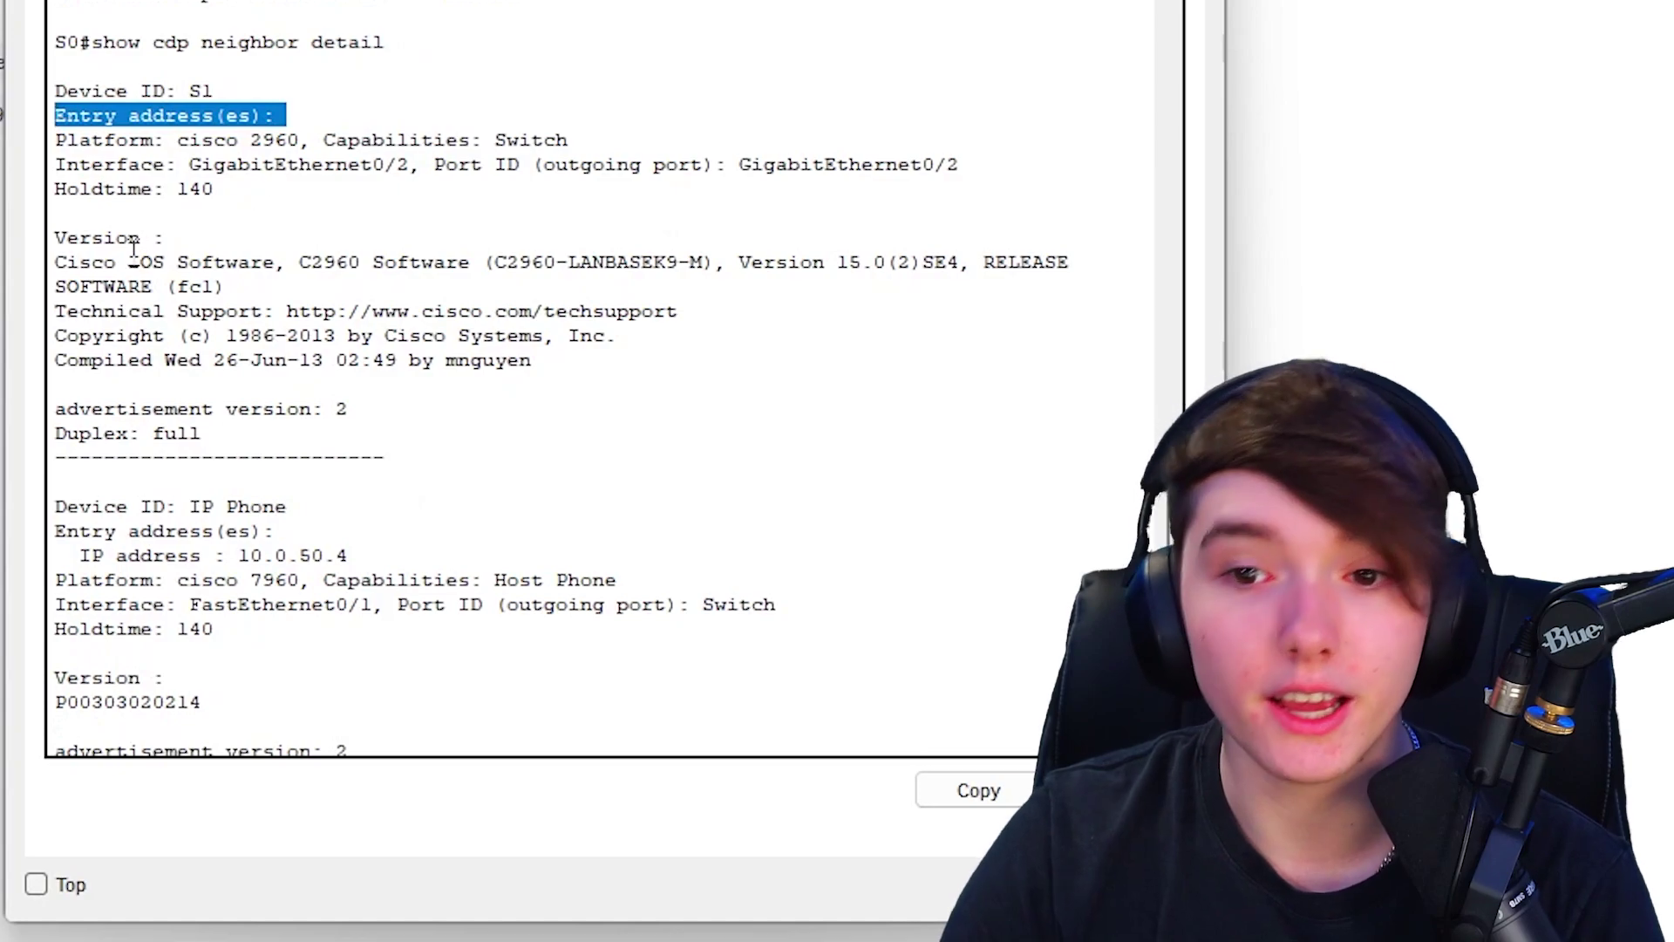
{"action": "left_click_drag", "start_coordinate": [54, 262], "coordinate": [362, 266]}
{"action": "left_click", "coordinate": [335, 289]}
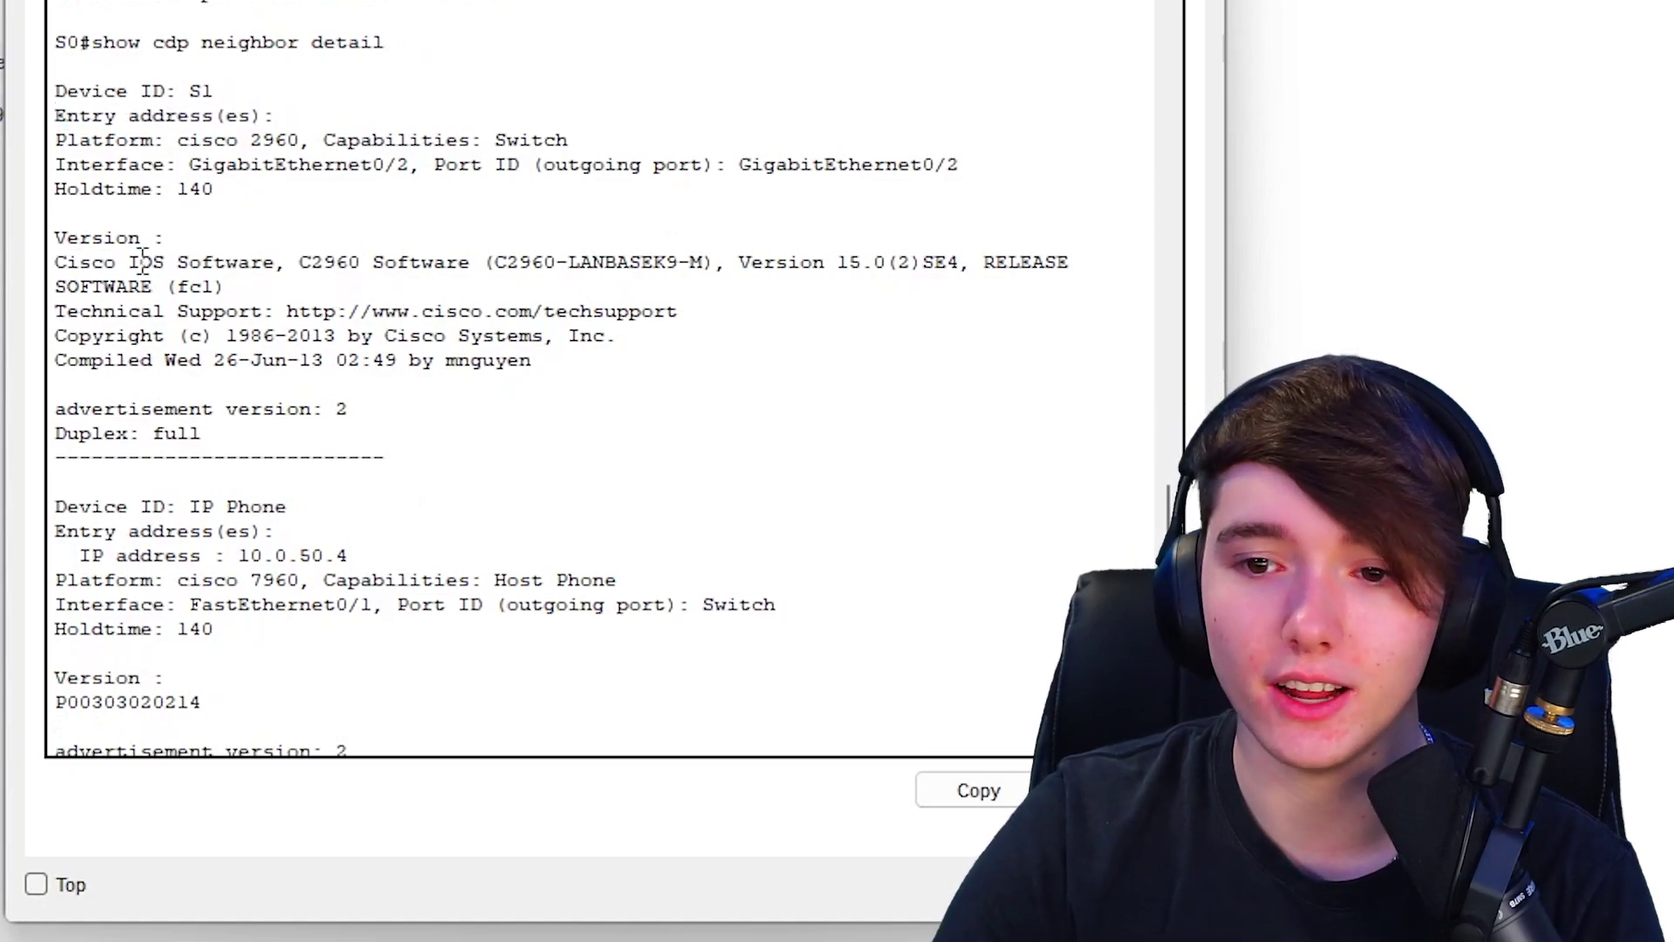
- Highlight the IP phones' DHCP addresses 10.0.50.4 and 10.0.50.5 in the CDP details
{"action": "scroll", "coordinate": [697, 393], "scroll_direction": "down", "scroll_amount": 3}
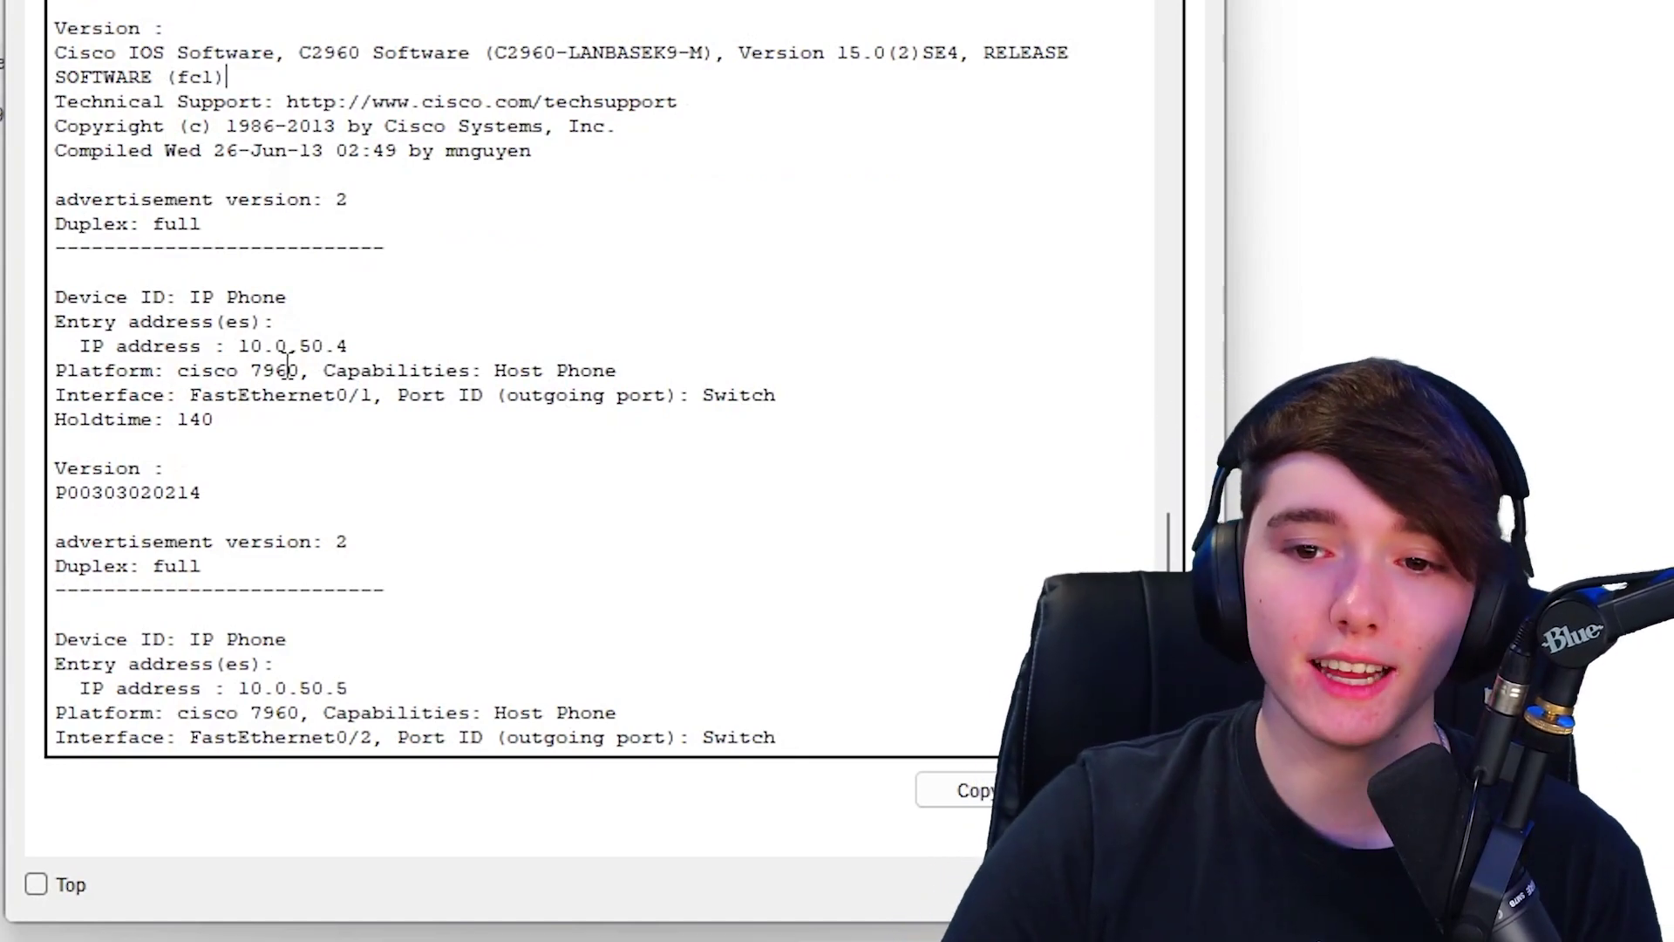
{"action": "left_click_drag", "start_coordinate": [237, 347], "coordinate": [384, 348]}
{"action": "left_click", "coordinate": [396, 370]}
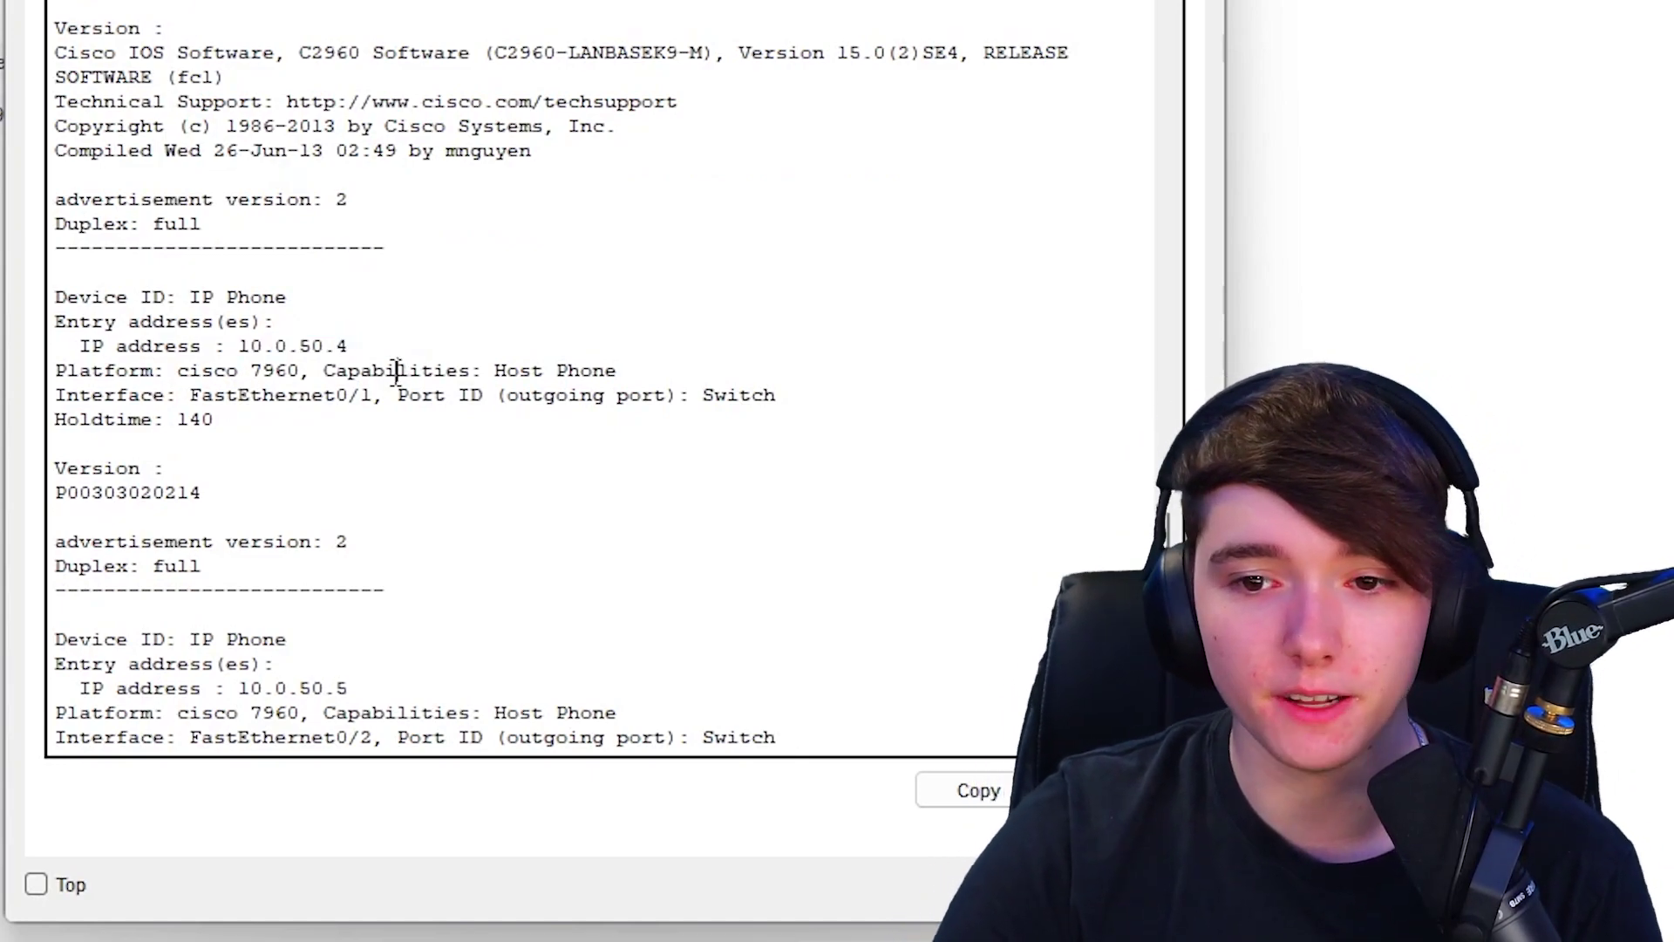
{"action": "scroll", "coordinate": [390, 386], "scroll_direction": "down", "scroll_amount": 3}
{"action": "scroll", "coordinate": [390, 386], "scroll_direction": "down", "scroll_amount": 2}
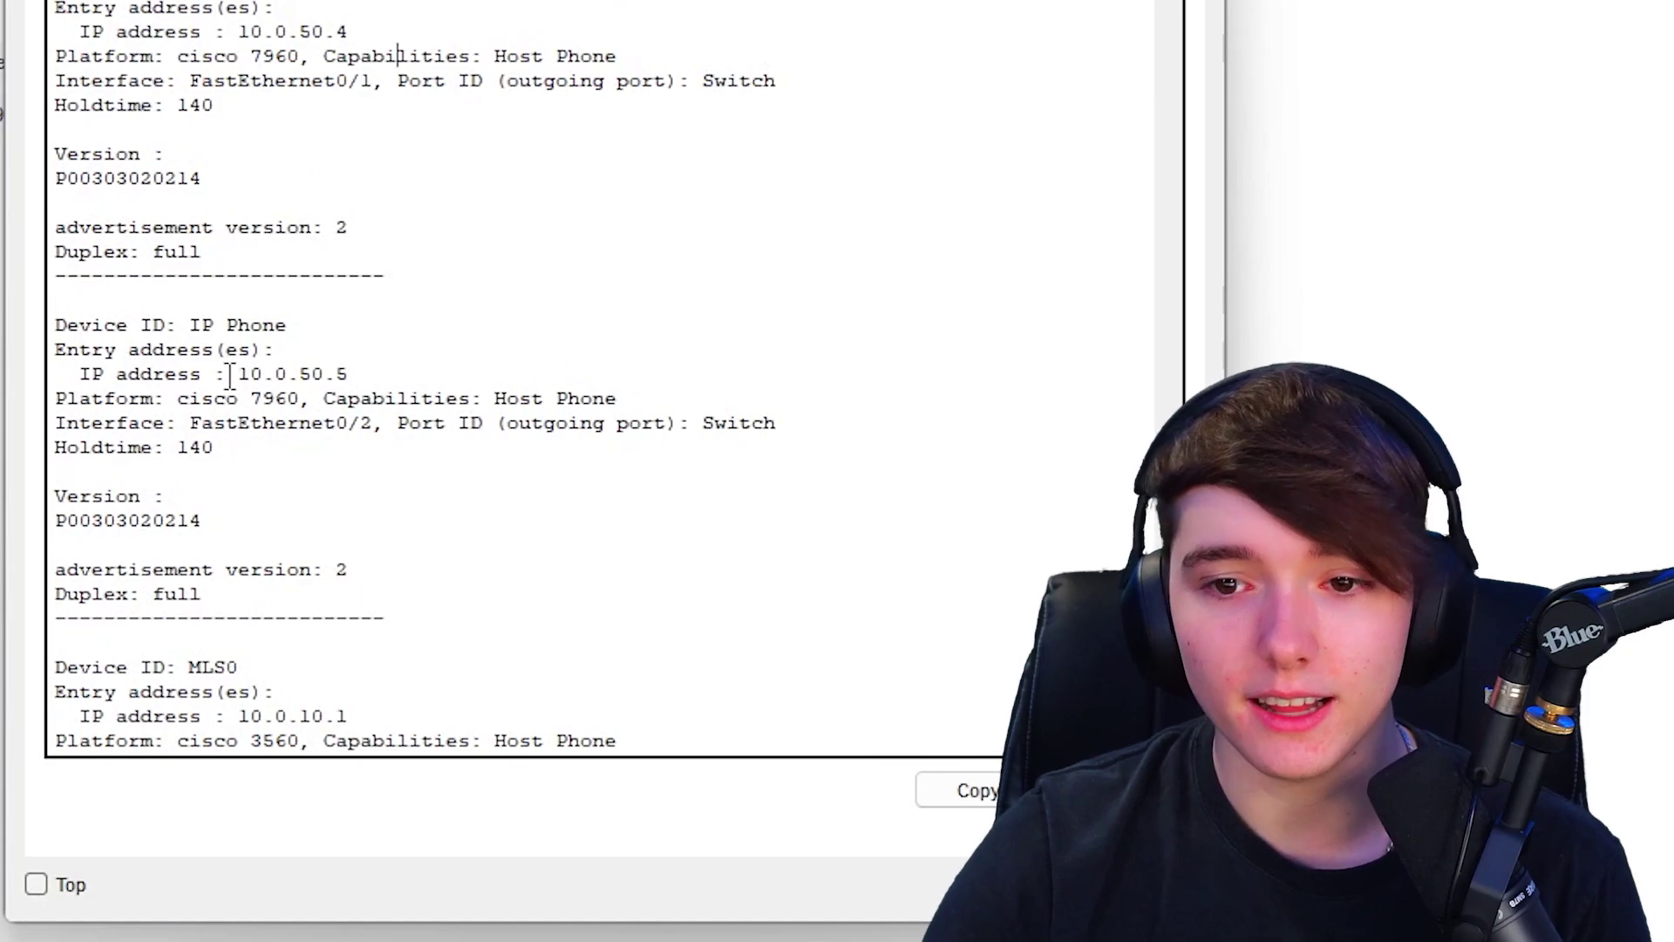
{"action": "left_click_drag", "start_coordinate": [228, 374], "coordinate": [350, 374]}
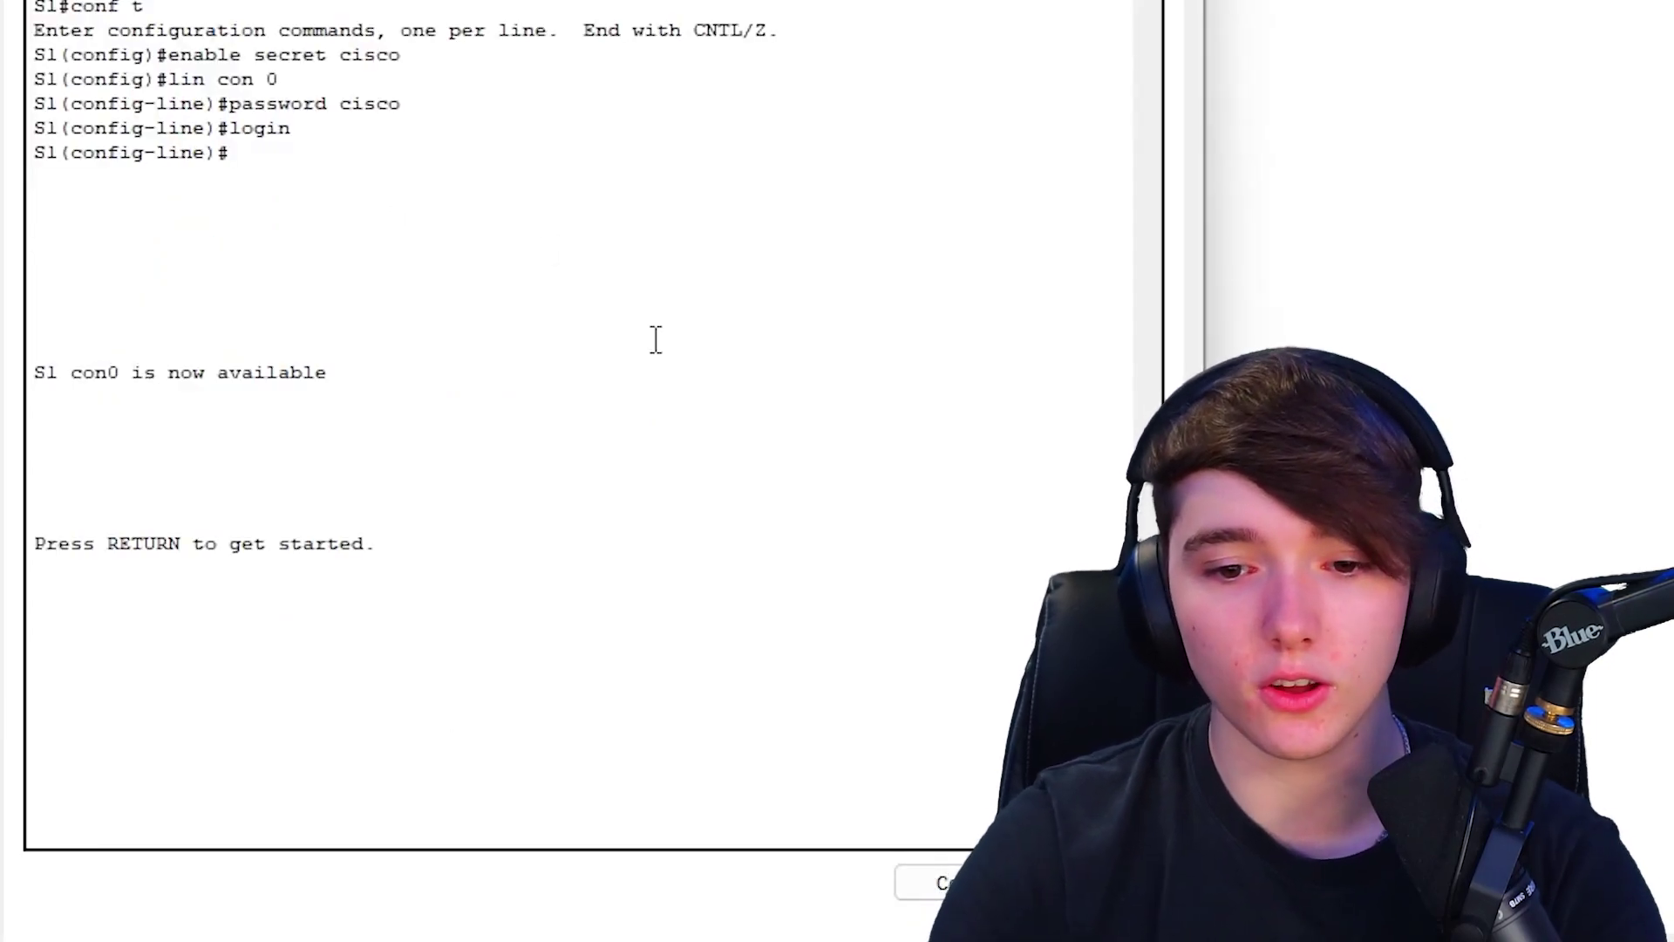
- Log in to S1 with the console and enable passwords, abort a stray lookup, and enter conf t
{"action": "key", "text": "Return"}
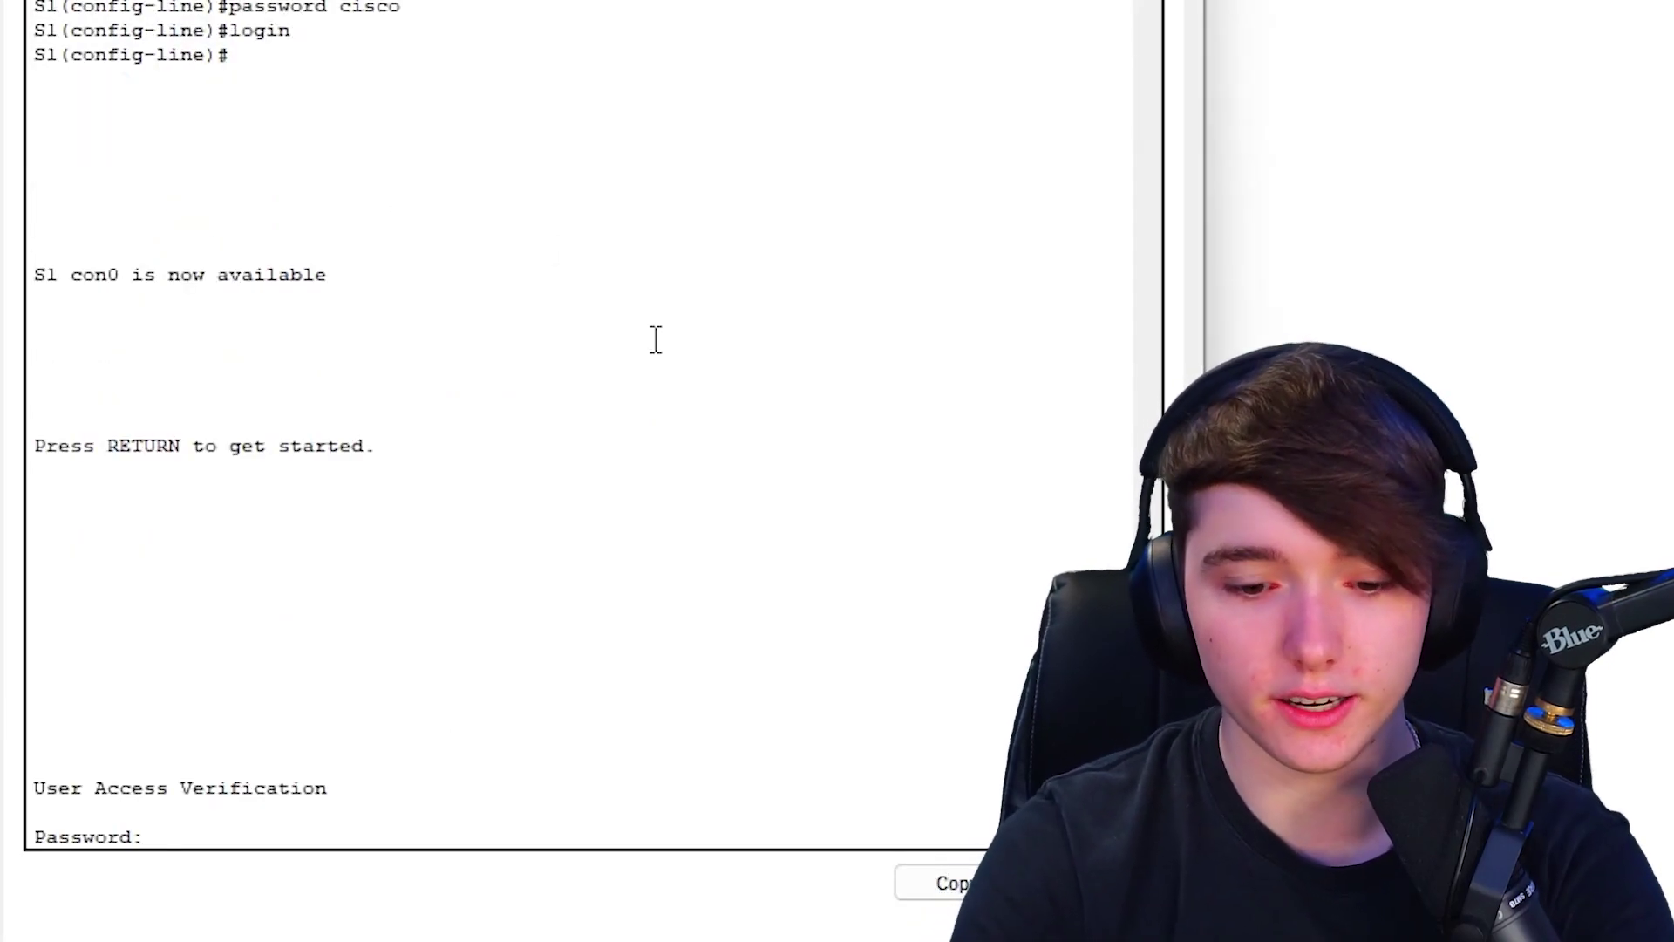
{"action": "type", "text": "cisco"}
{"action": "key", "text": "Return"}
{"action": "type", "text": "end"}
{"action": "key", "text": "Return"}
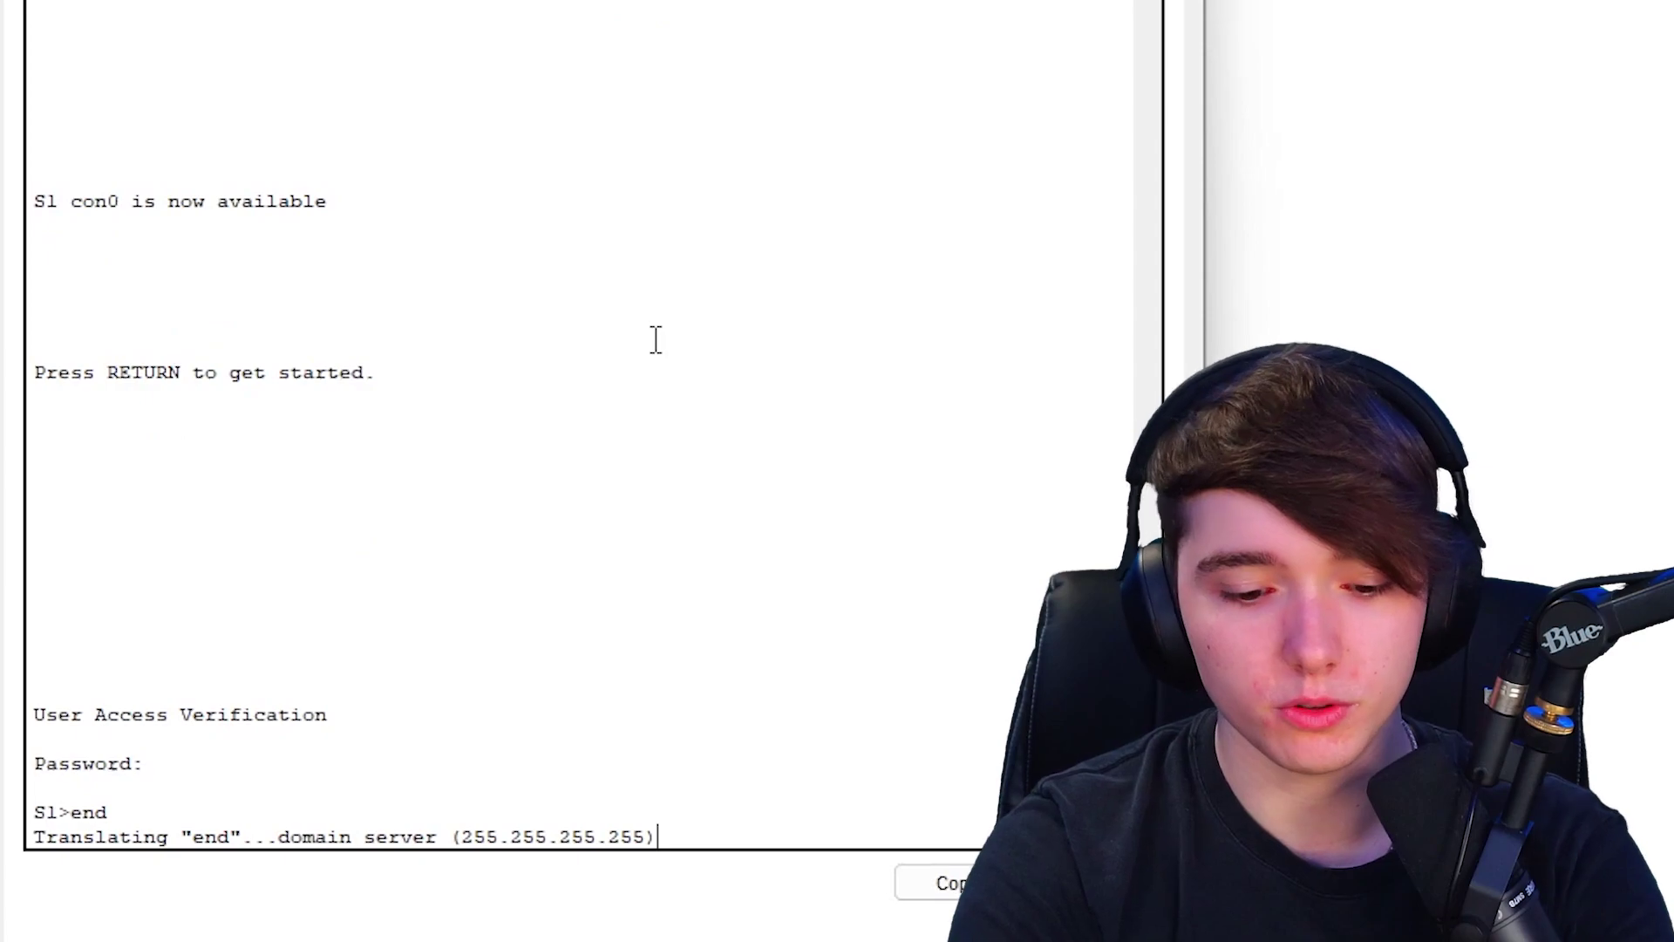
{"action": "key", "text": "ctrl+shift+6"}
{"action": "type", "text": "en"}
{"action": "key", "text": "Return"}
{"action": "type", "text": "class"}
{"action": "key", "text": "Return"}
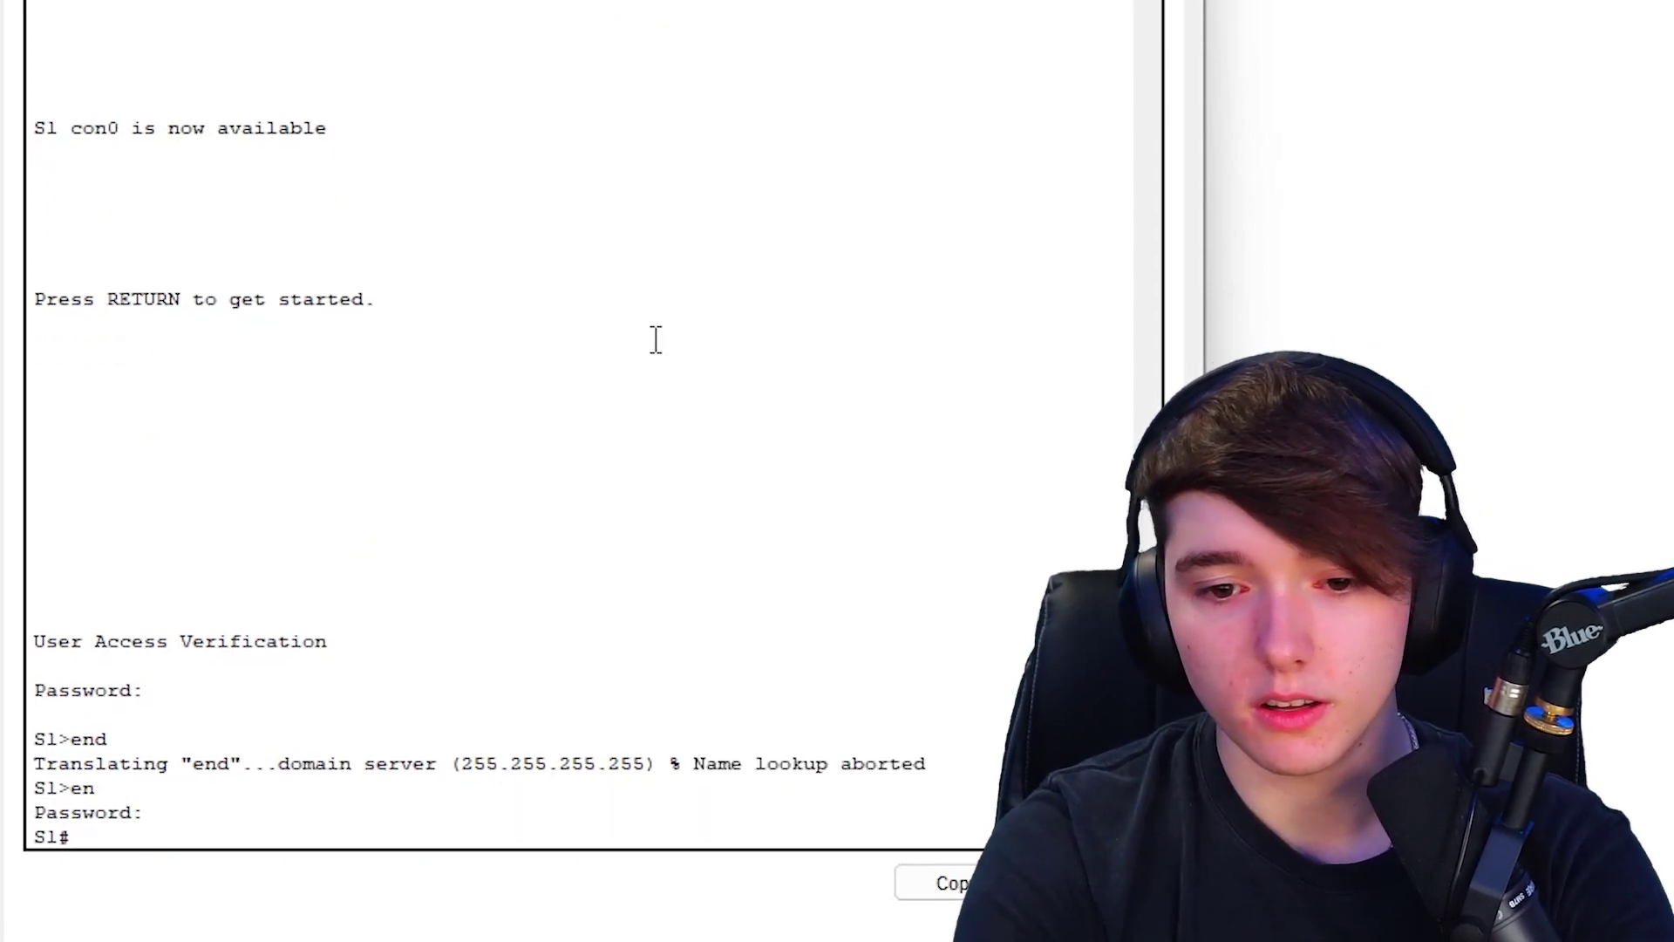
{"action": "type", "text": "conf t"}
{"action": "key", "text": "Return"}
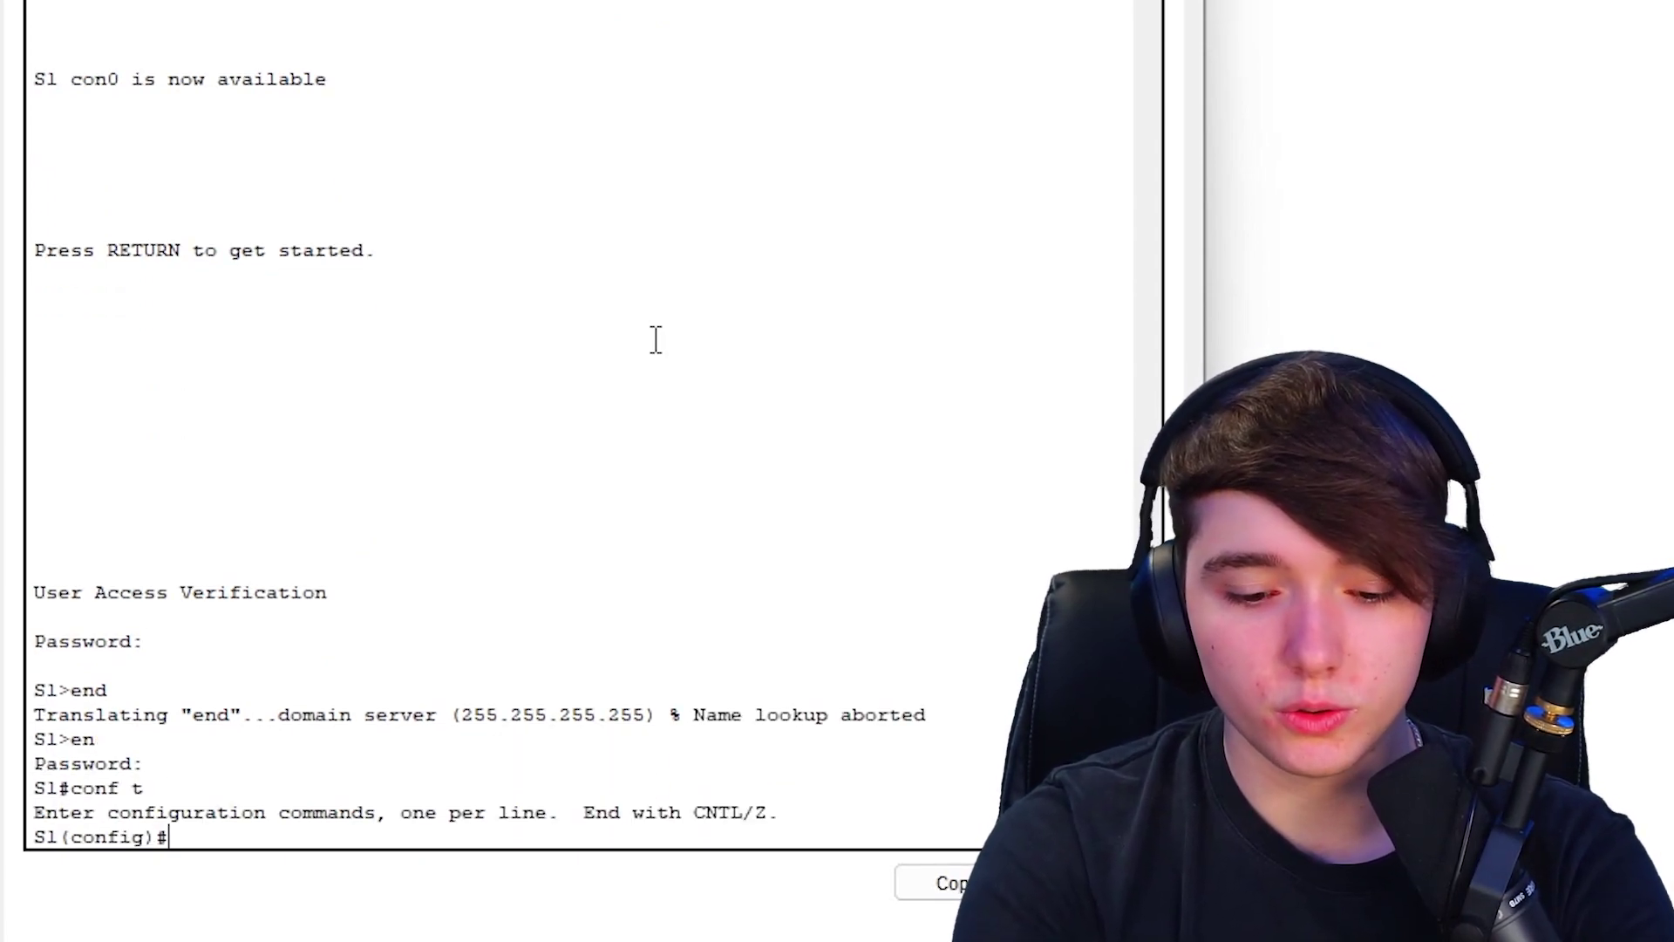
- Run 'do show cdp neigh de' and confirm the phones' addresses 10.0.50.6 and 10.0.50.7
{"action": "type", "text": "do show cdp neigh"}
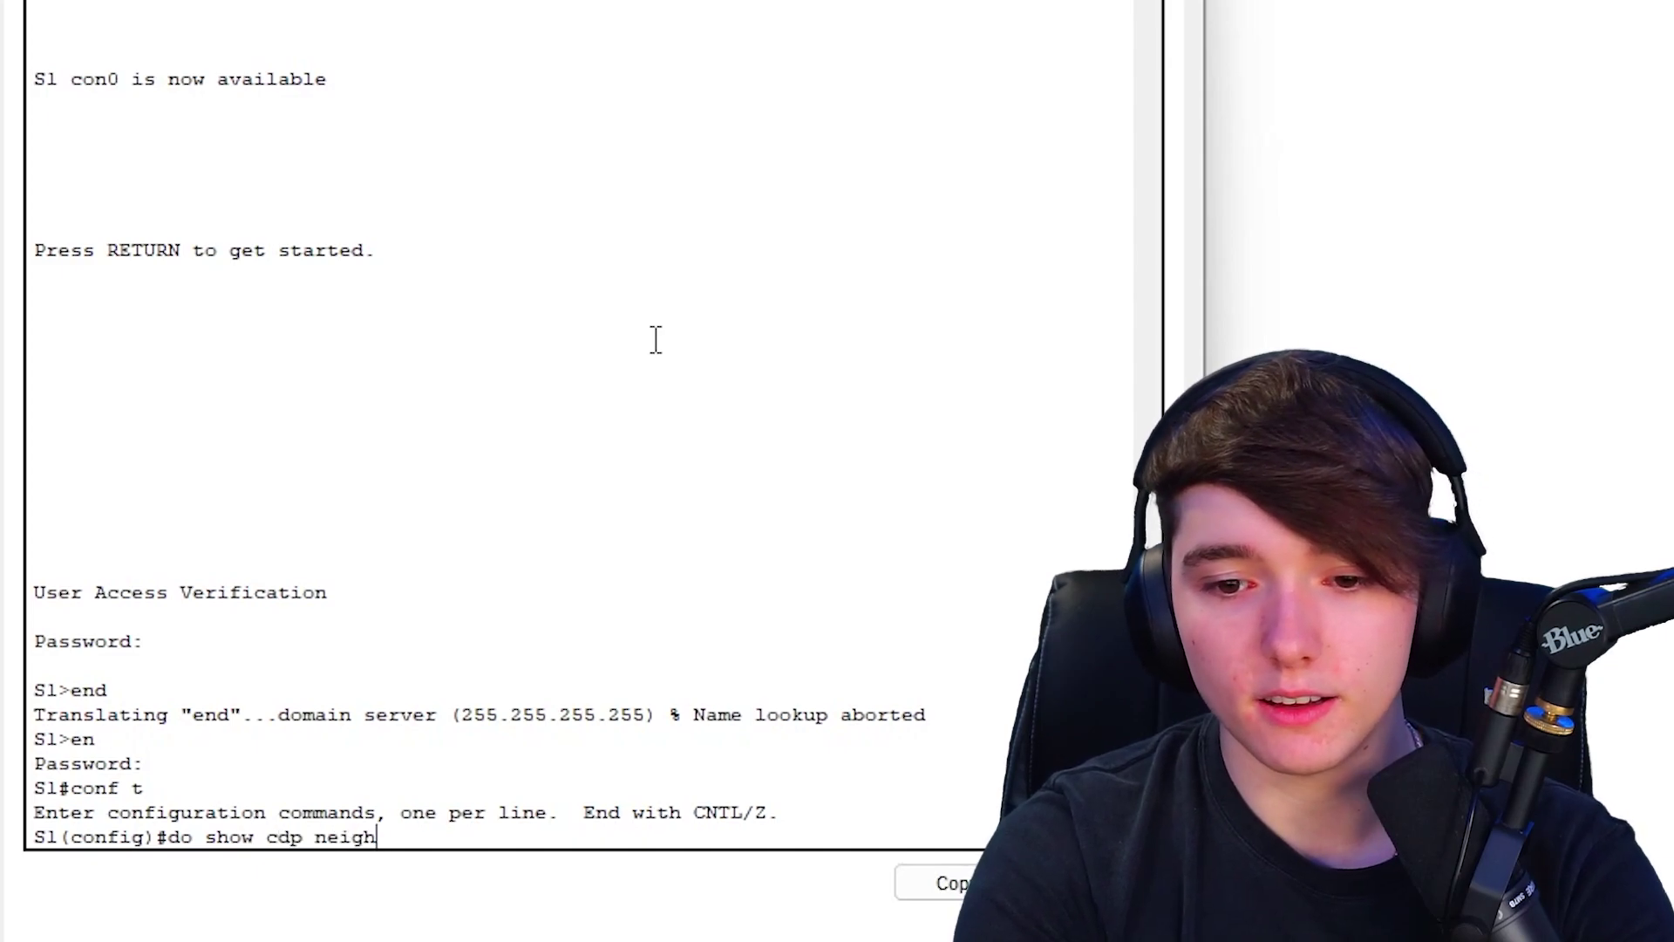
{"action": "type", "text": " de"}
{"action": "key", "text": "Return"}
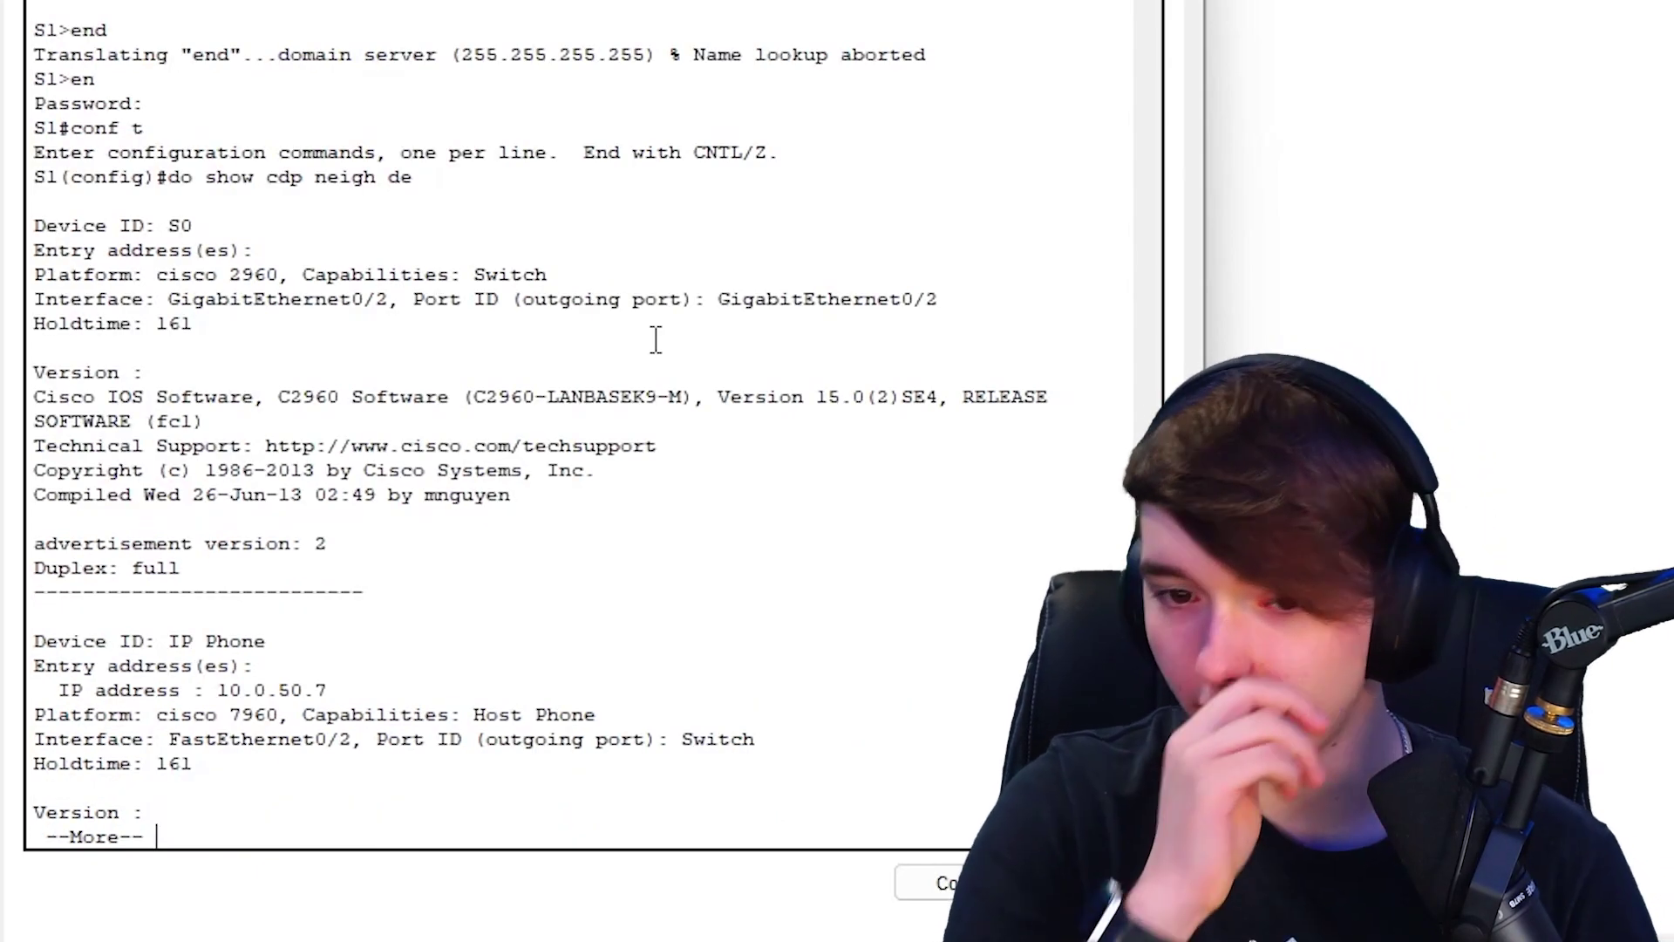
{"action": "key", "text": "space"}
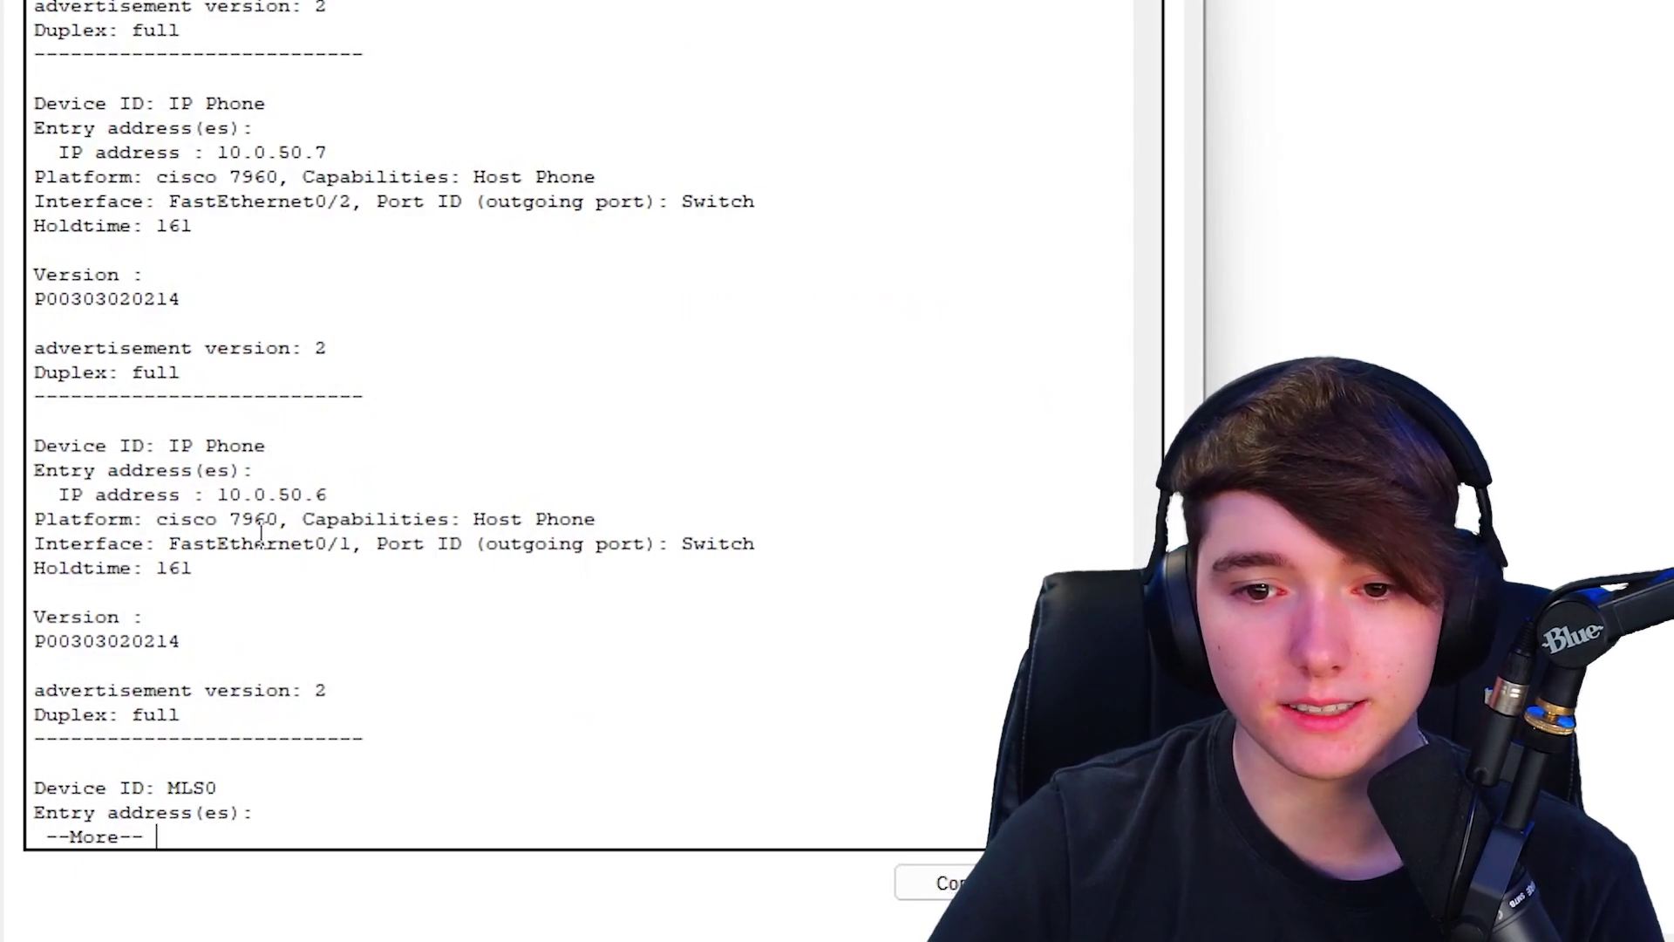
{"action": "left_click_drag", "start_coordinate": [195, 495], "coordinate": [376, 499]}
{"action": "left_click", "coordinate": [396, 617]}
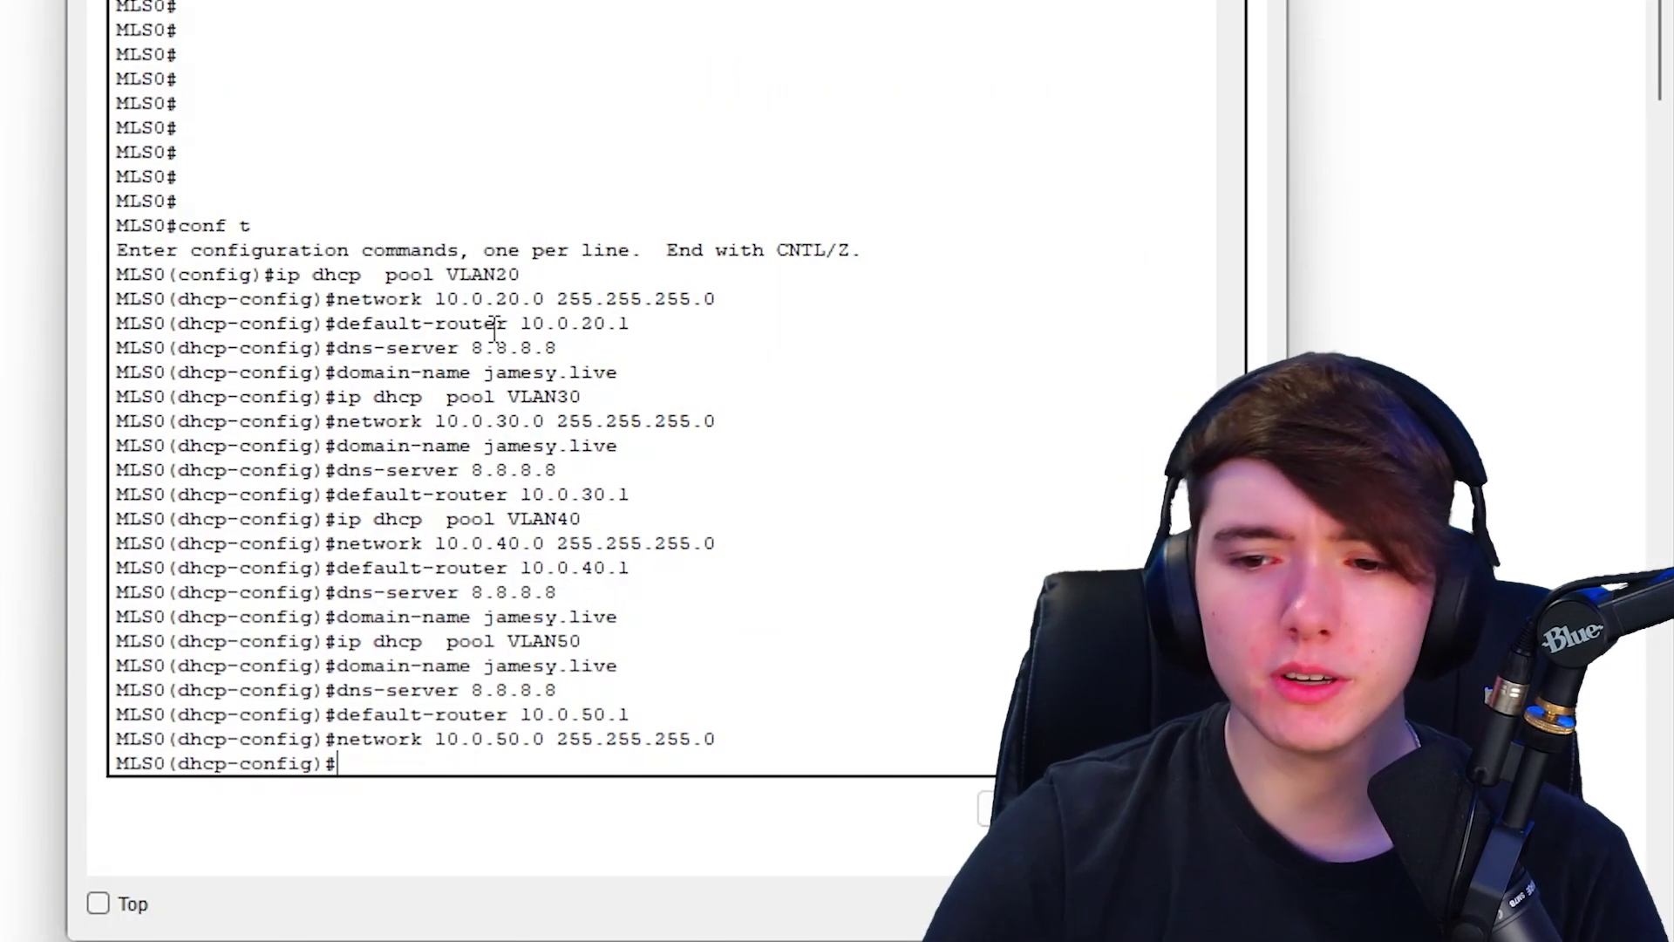
- On MLS0, create DHCP pool VLAN99 with network 10.0.99.0 255.255.255.0, editing recalled VLAN50 commands
{"action": "key", "text": "Up"}
{"action": "key", "text": "Up"}
{"action": "key", "text": "Up"}
{"action": "key", "text": "Up"}
{"action": "key", "text": "Up"}
{"action": "key", "text": "Up"}
{"action": "key", "text": "Up"}
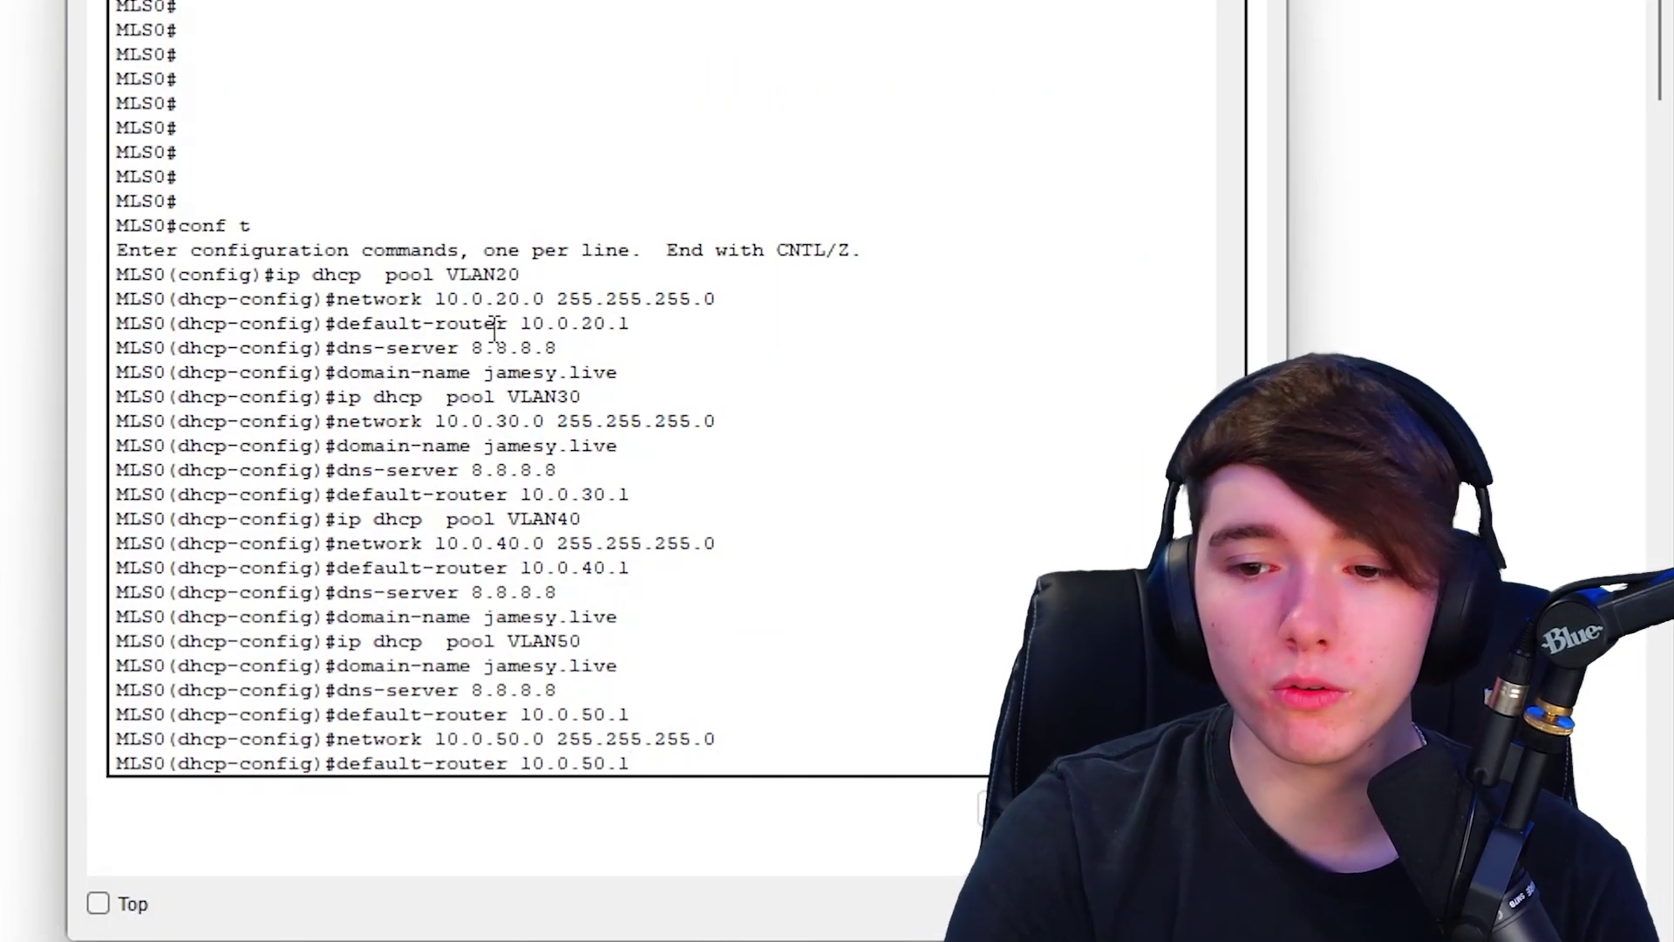
{"action": "key", "text": "BackSpace"}
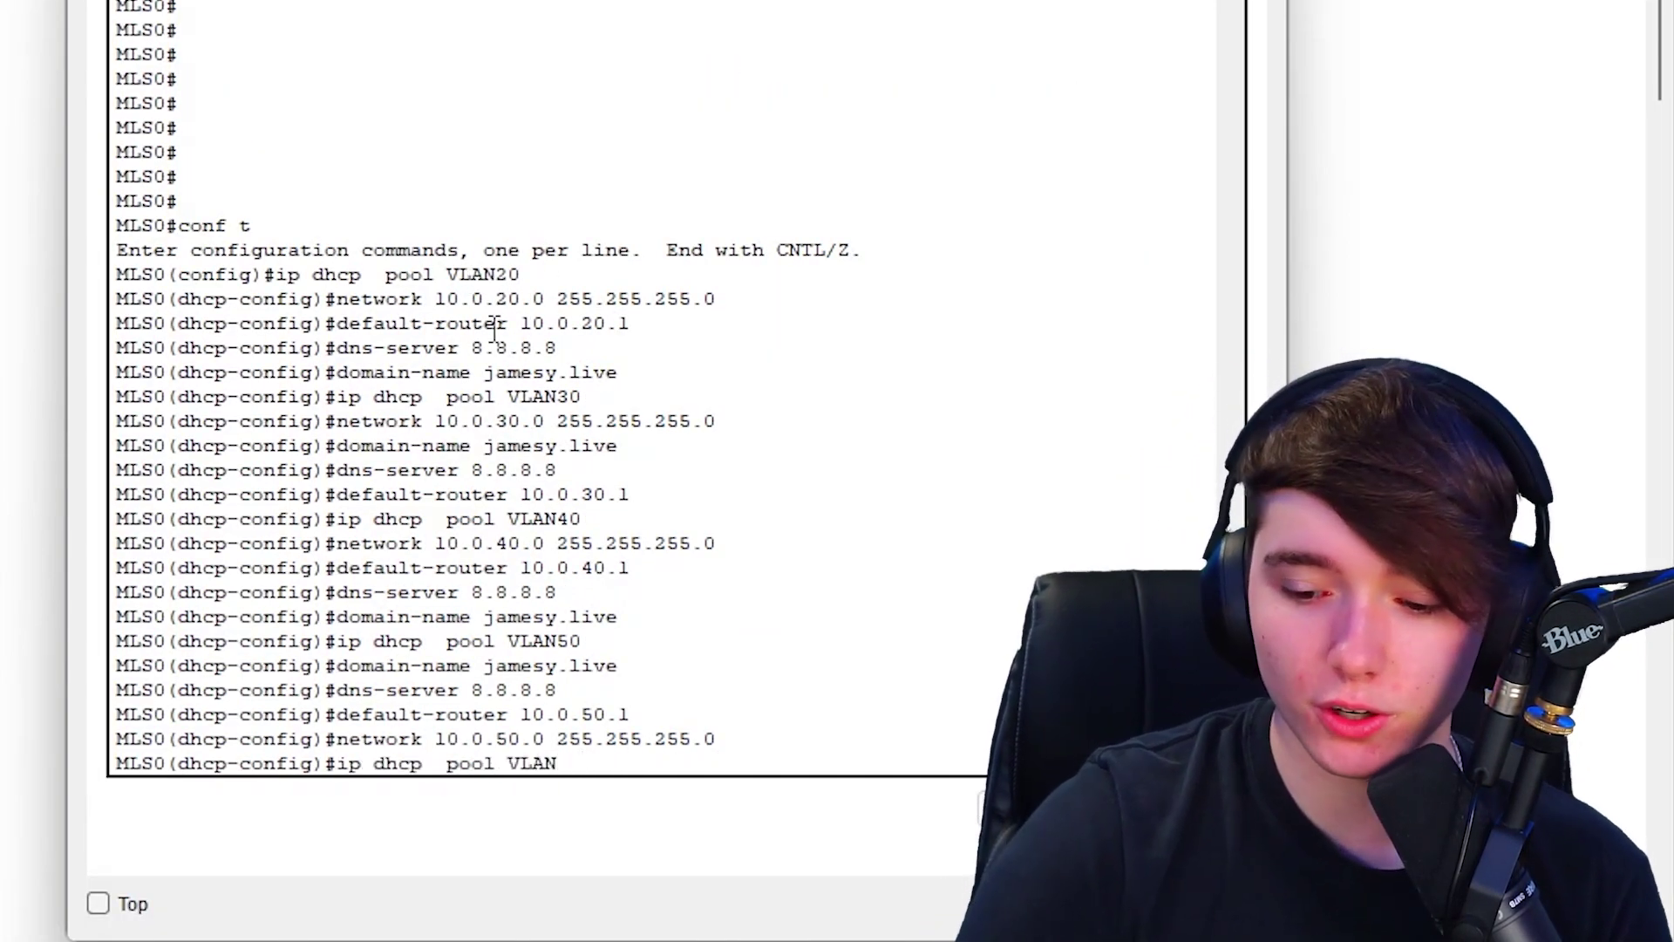
{"action": "type", "text": "99"}
{"action": "key", "text": "Return"}
{"action": "key", "text": "Up"}
{"action": "key", "text": "Up"}
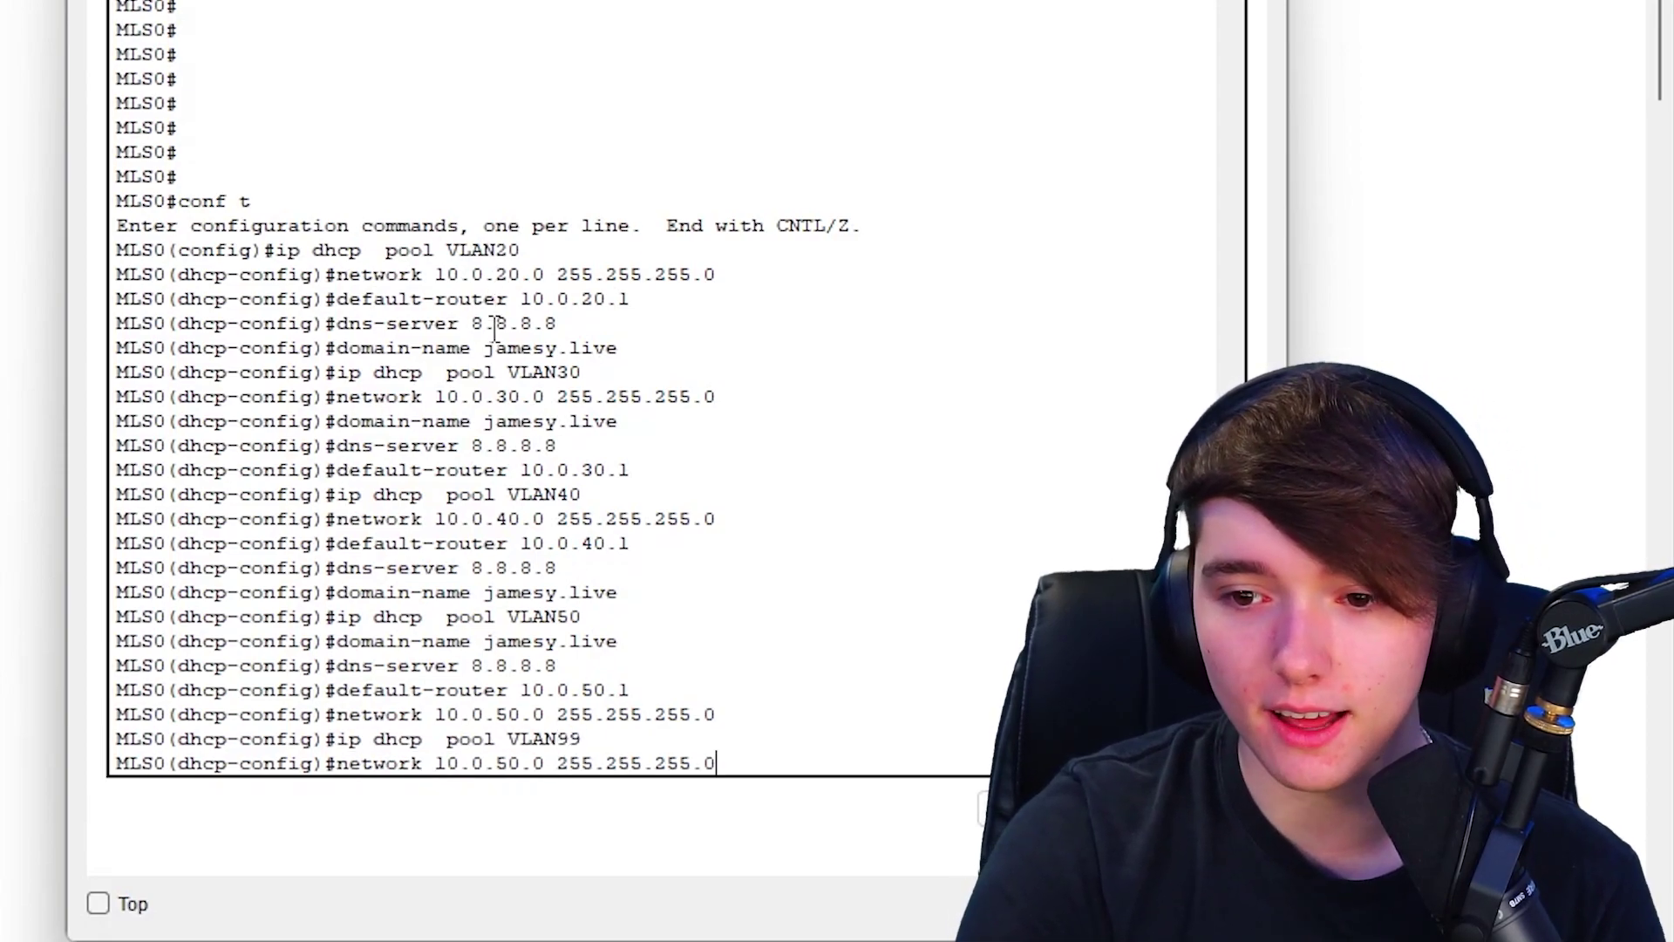
{"action": "key", "text": "Left"}
{"action": "key", "text": "Left"}
{"action": "key", "text": "Left"}
{"action": "key", "text": "Left"}
{"action": "key", "text": "Left"}
{"action": "key", "text": "Left"}
{"action": "key", "text": "Left"}
{"action": "key", "text": "Left"}
{"action": "key", "text": "Left"}
{"action": "key", "text": "Left"}
{"action": "key", "text": "Left"}
{"action": "key", "text": "Left"}
{"action": "key", "text": "BackSpace"}
{"action": "key", "text": "BackSpace"}
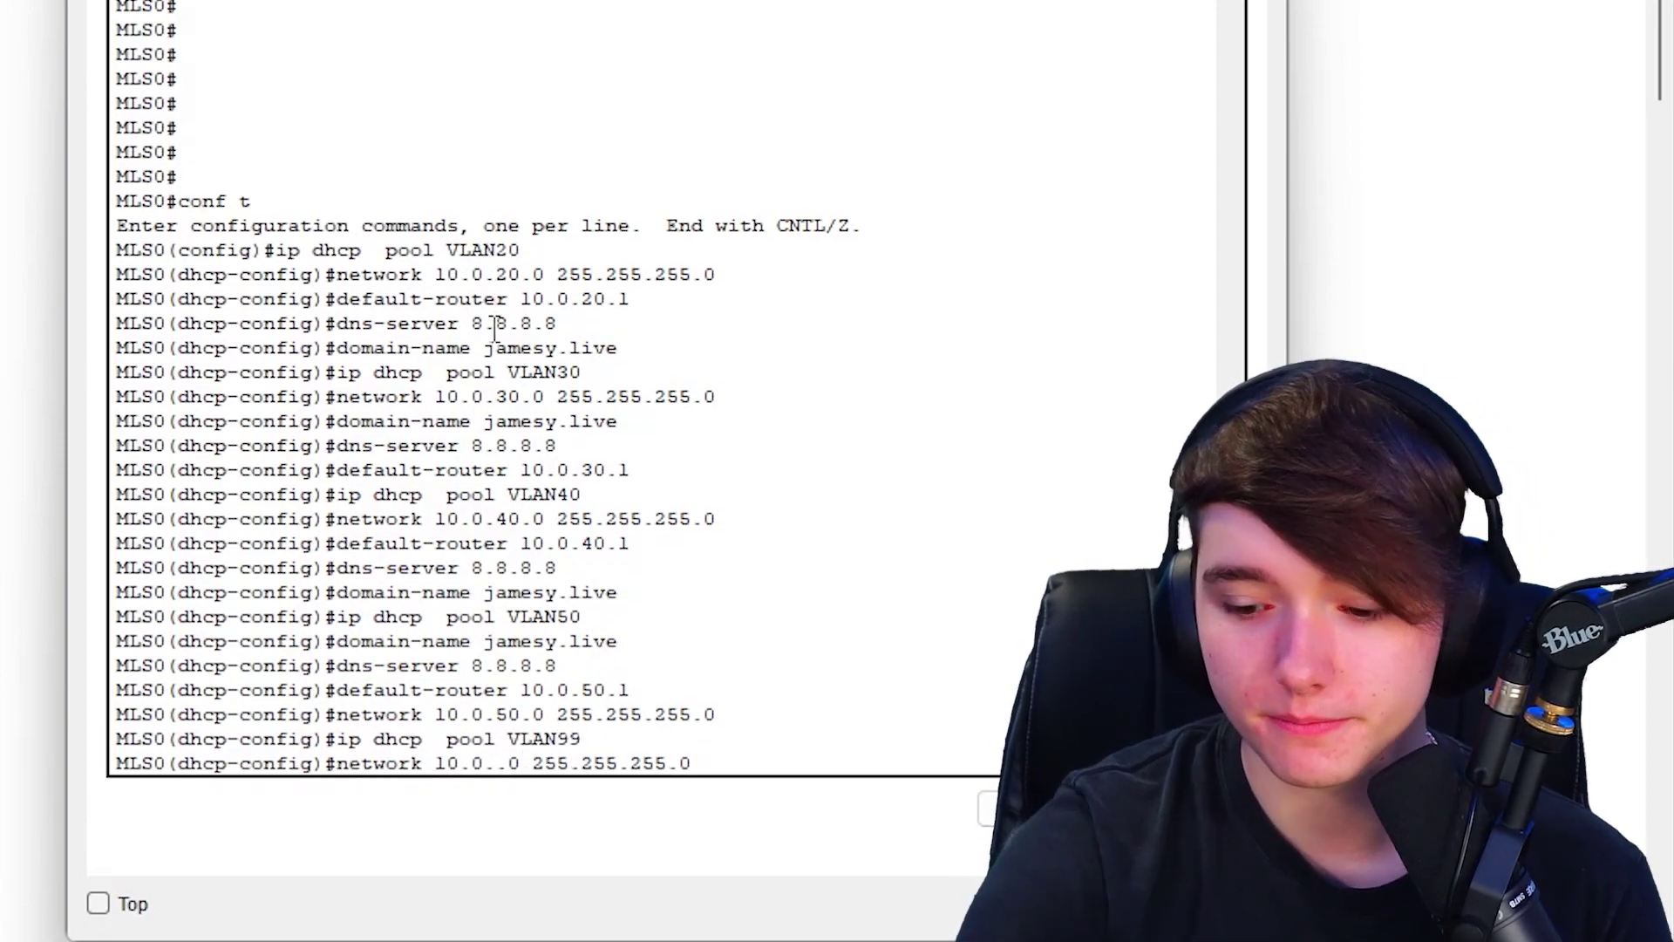
{"action": "type", "text": "99"}
{"action": "key", "text": "Return"}
- Set the VLAN99 pool's default router to 10.0.99.1
{"action": "key", "text": "Up"}
{"action": "key", "text": "Up"}
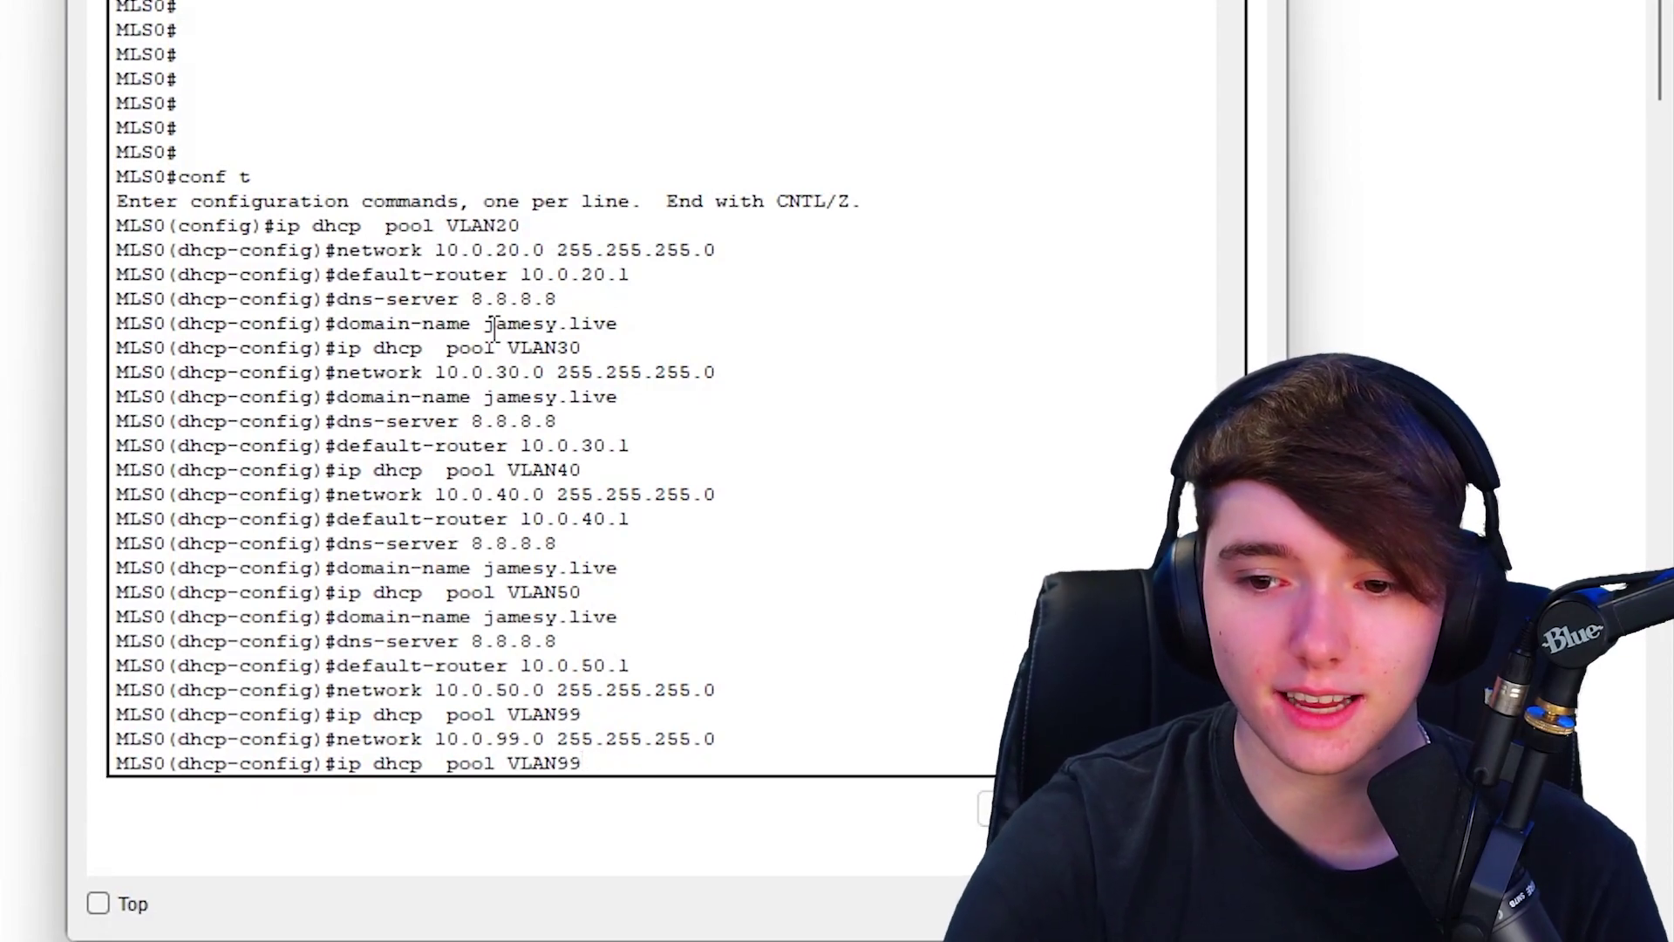
{"action": "key", "text": "Up"}
{"action": "key", "text": "Up"}
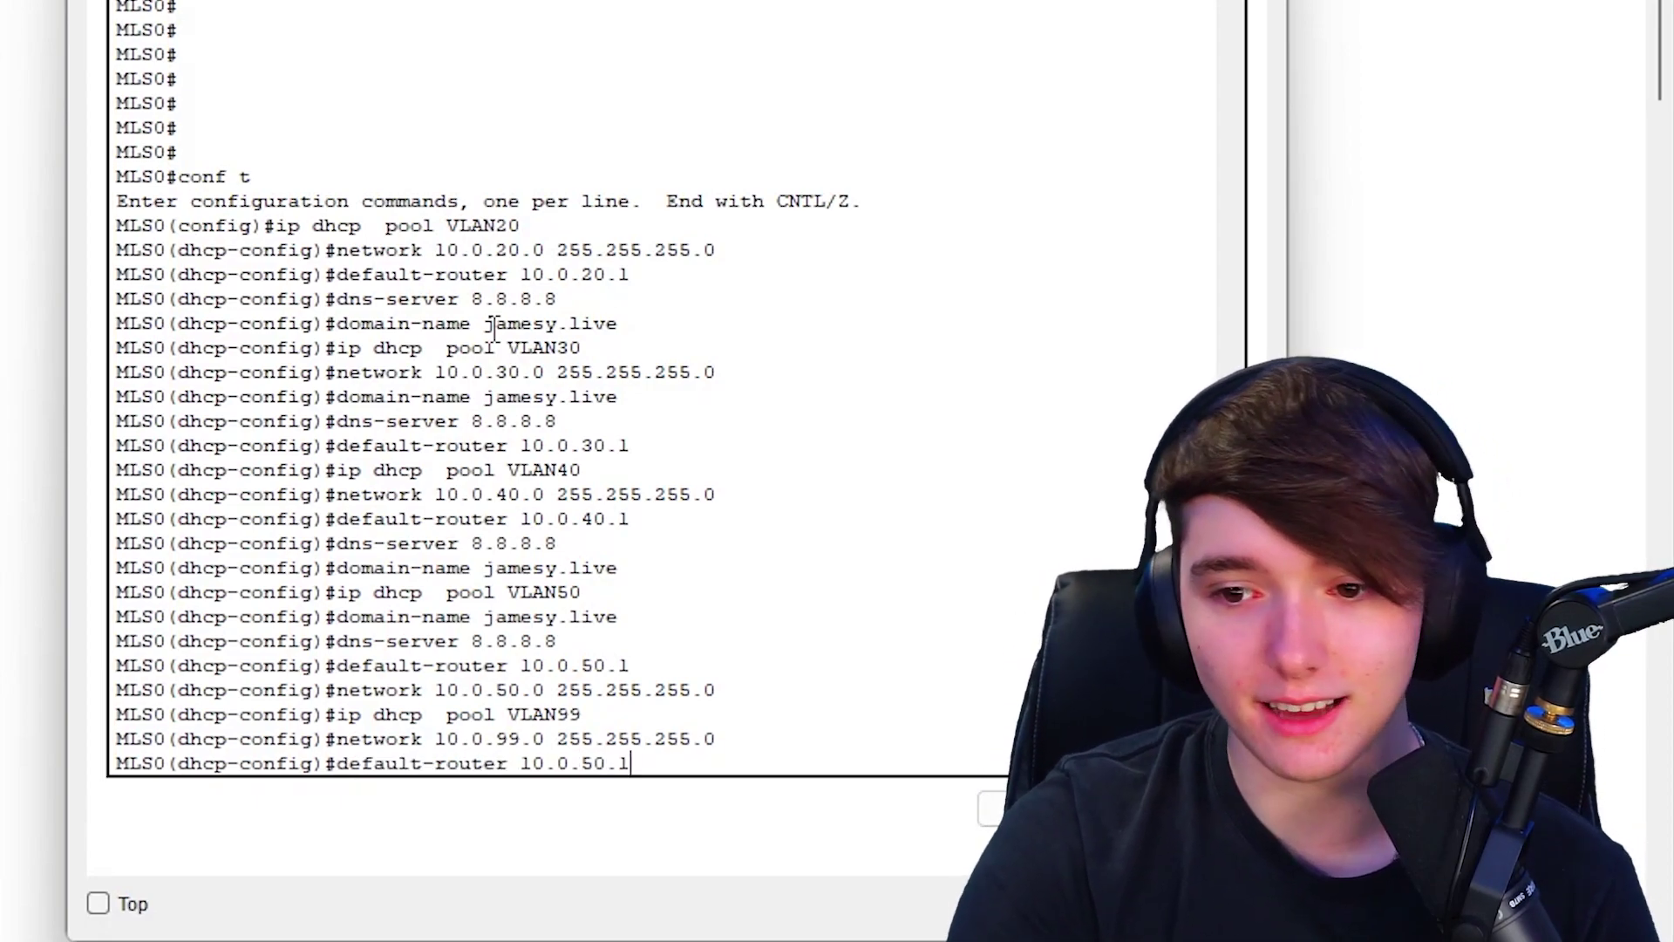
{"action": "key", "text": "Left"}
{"action": "key", "text": "Left"}
{"action": "key", "text": "BackSpace"}
{"action": "key", "text": "BackSpace"}
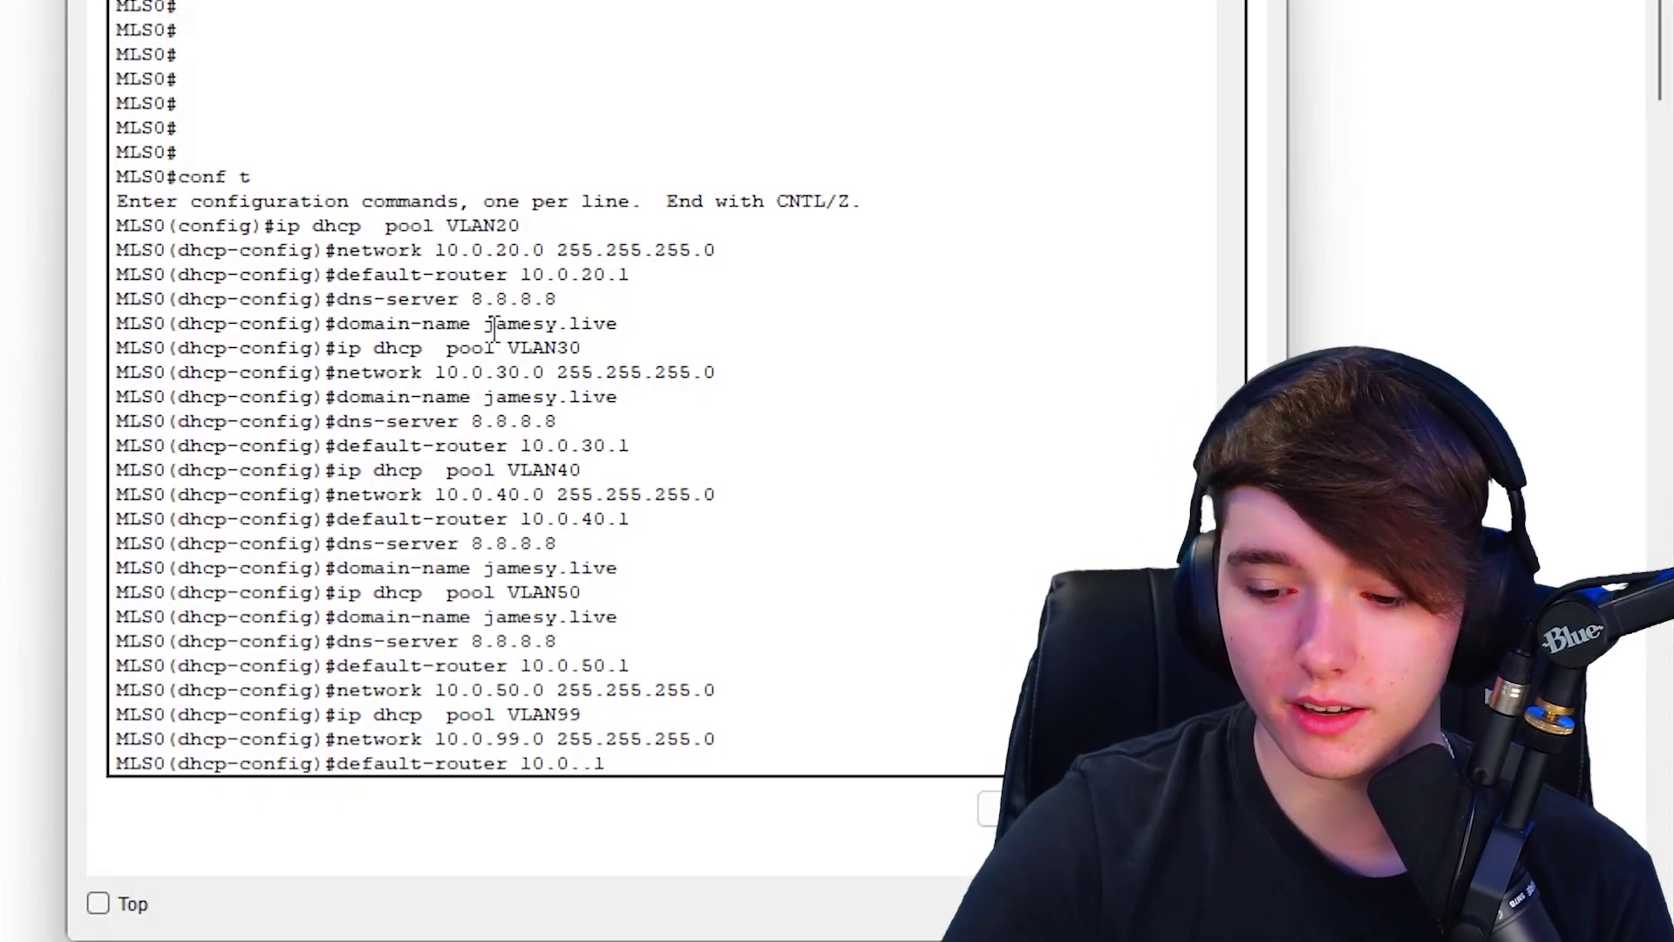
{"action": "type", "text": "99"}
{"action": "key", "text": "Return"}
- Add DNS server 8.8.8.8 and domain name jamesy.live to the pool, then close MLS0's console
{"action": "key", "text": "Up"}
{"action": "key", "text": "Up"}
{"action": "key", "text": "Up"}
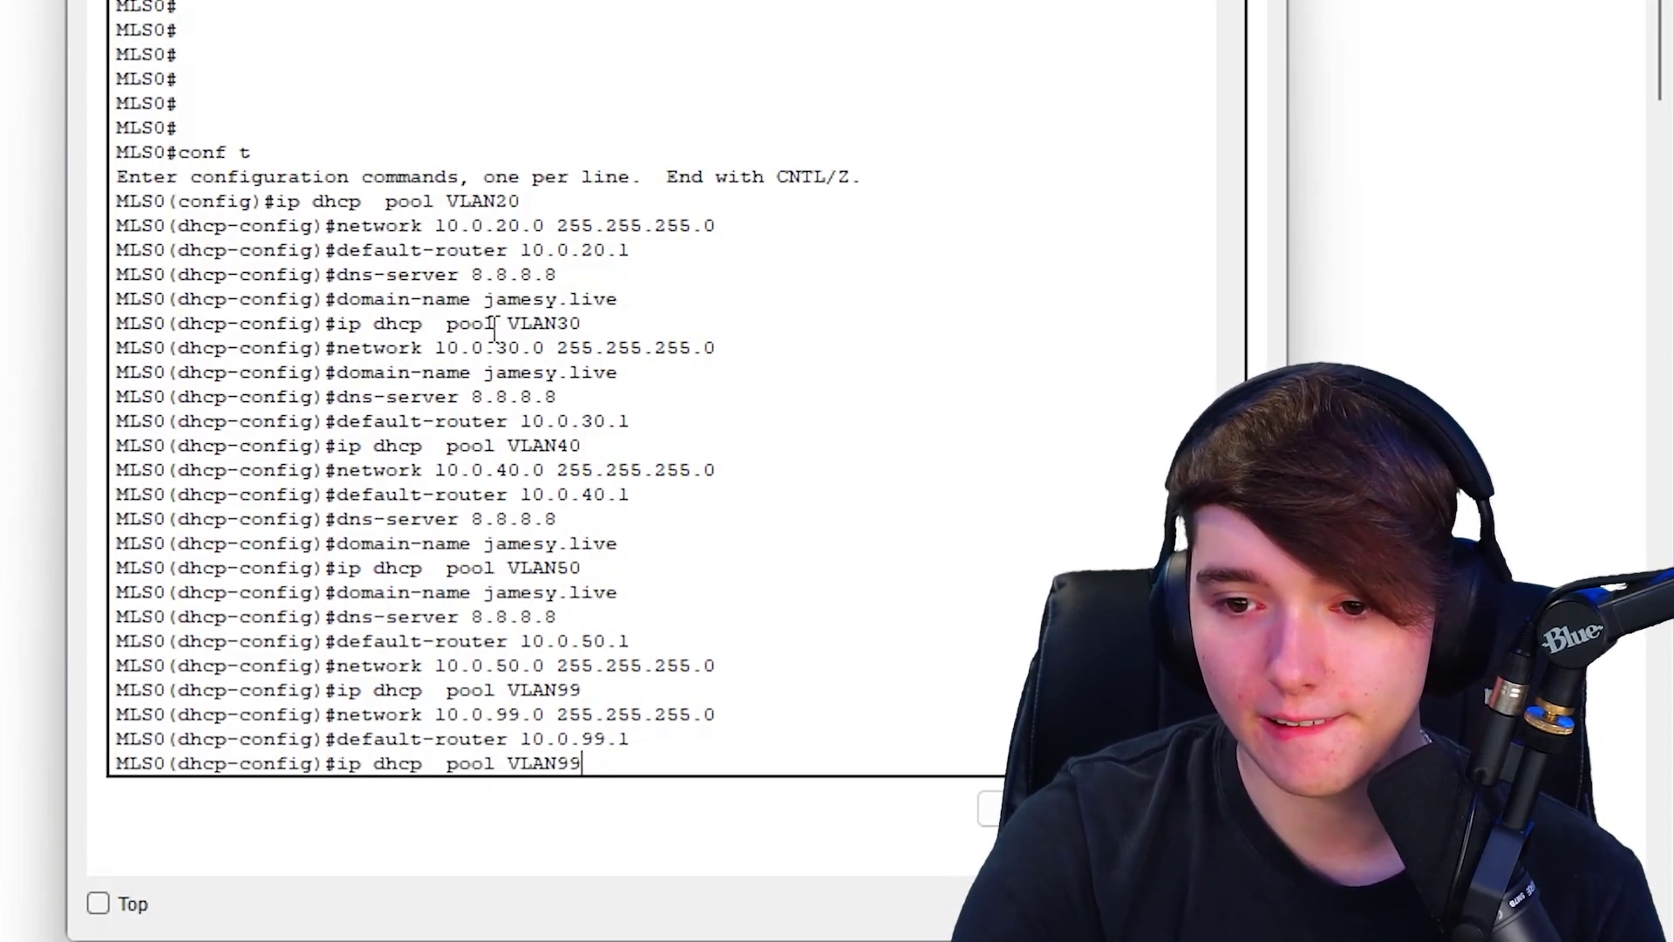
{"action": "key", "text": "Up"}
{"action": "key", "text": "Up"}
{"action": "key", "text": "Up"}
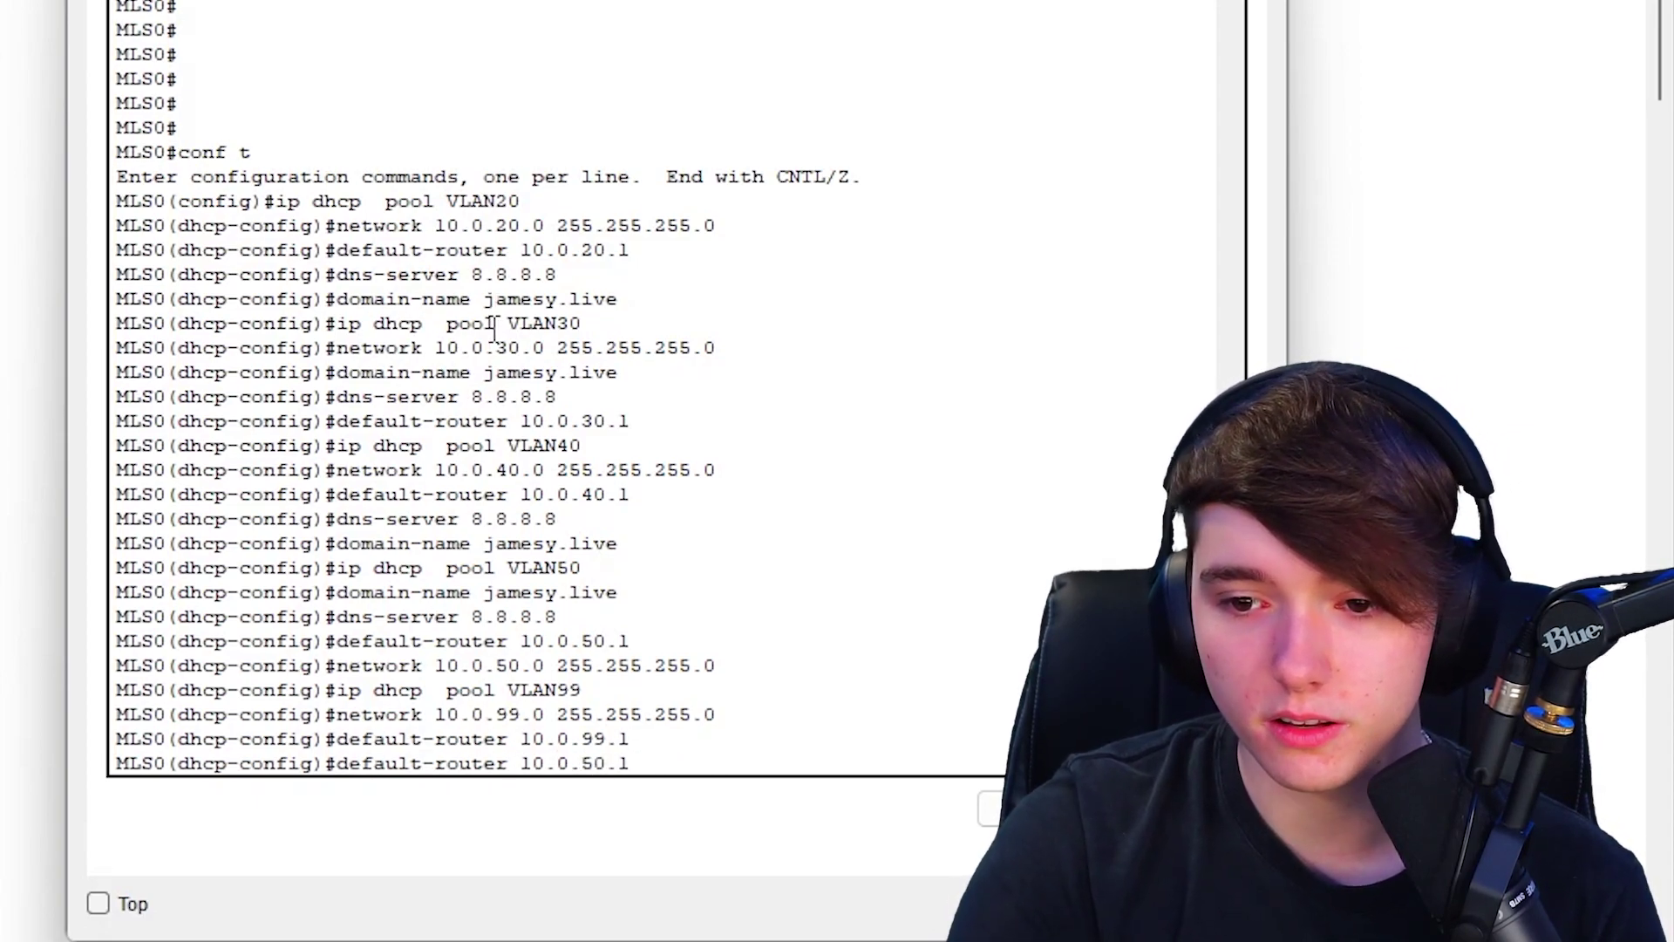
{"action": "key", "text": "Return"}
{"action": "key", "text": "Up"}
{"action": "key", "text": "Up"}
{"action": "key", "text": "Up"}
{"action": "key", "text": "Up"}
{"action": "key", "text": "Up"}
{"action": "key", "text": "Up"}
{"action": "key", "text": "Up"}
{"action": "key", "text": "Up"}
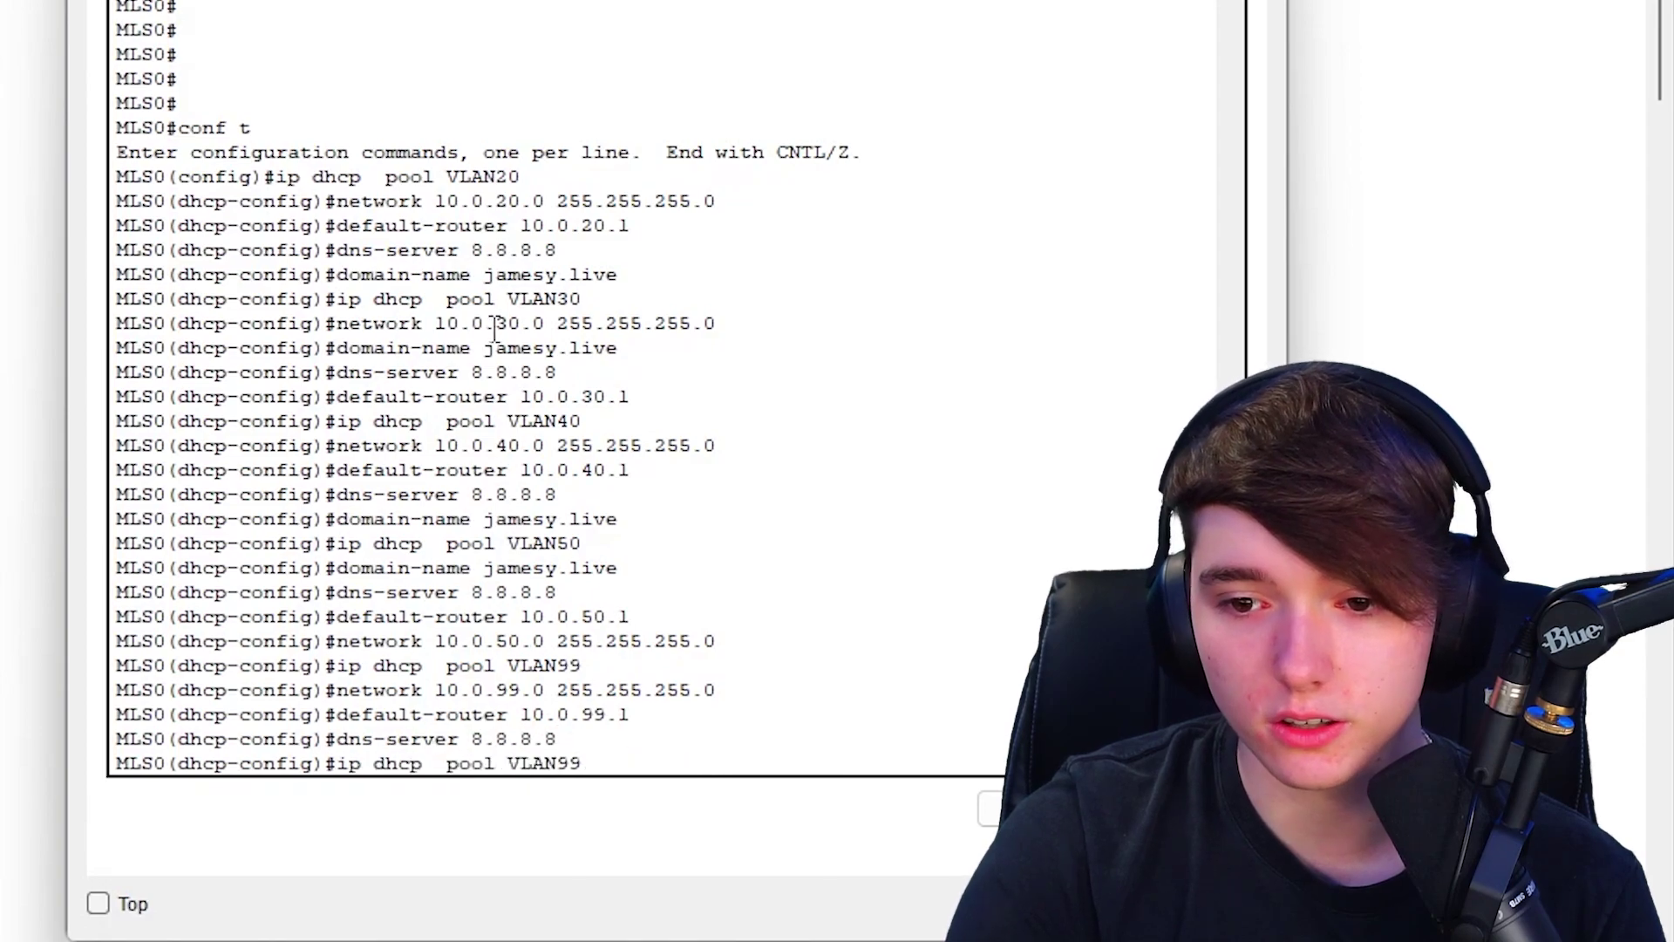
{"action": "key", "text": "Return"}
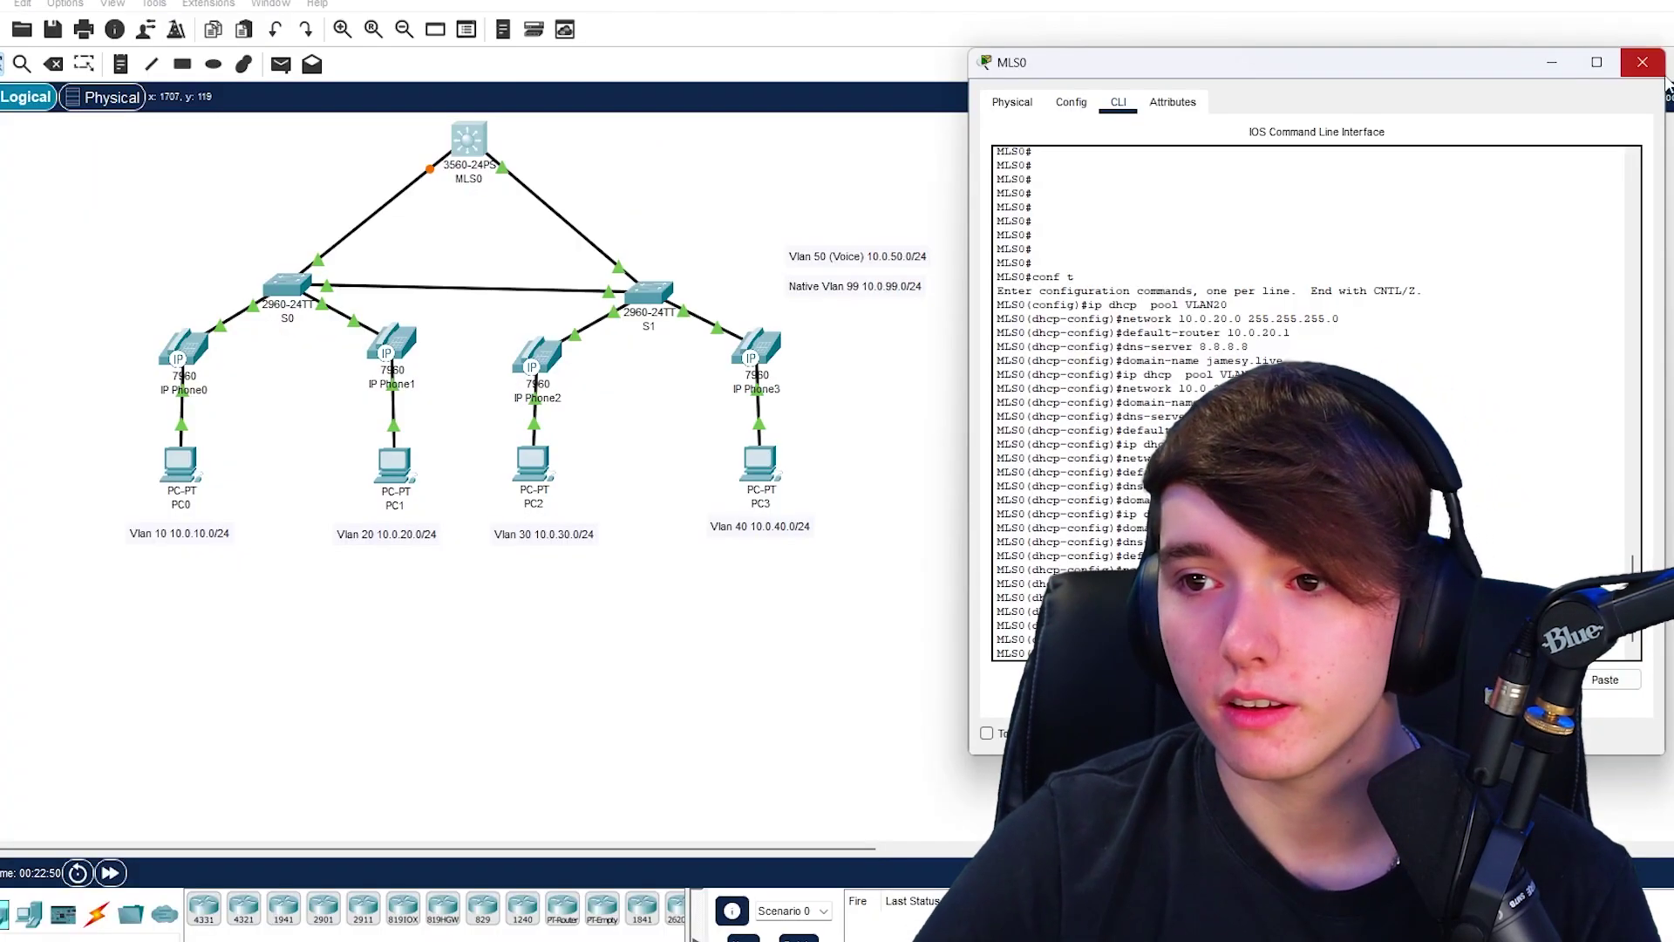
{"action": "left_click", "coordinate": [1643, 80]}
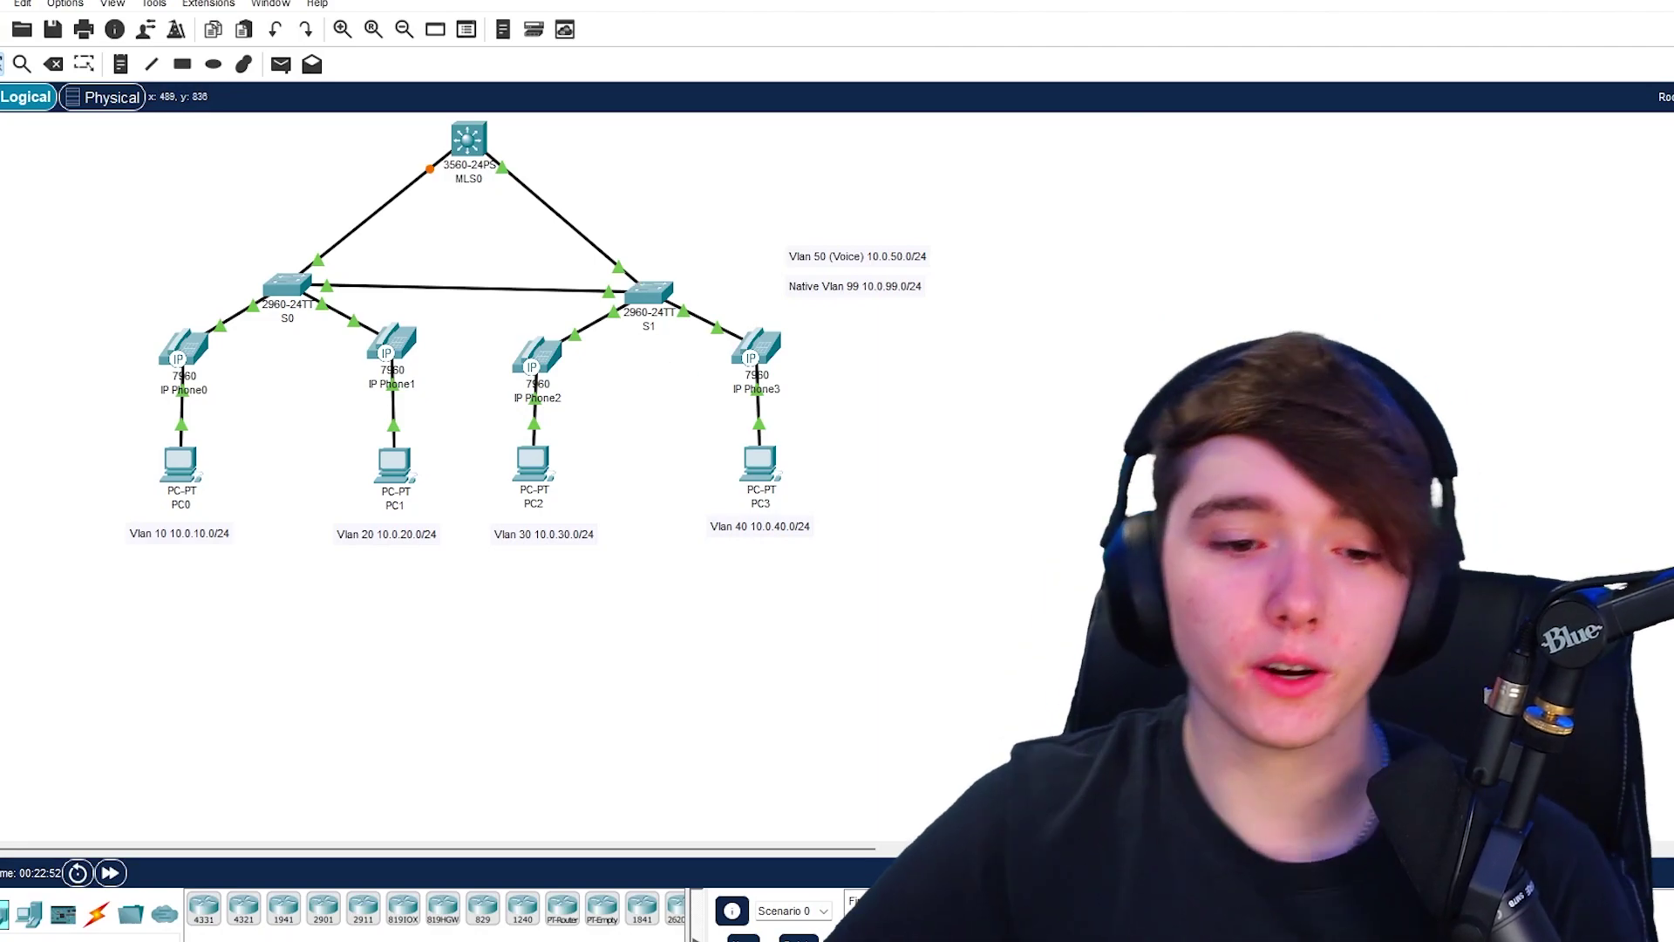
- Place a Server end device, Server0, to the right of MLS0 and open its configuration window
{"action": "left_click", "coordinate": [29, 913]}
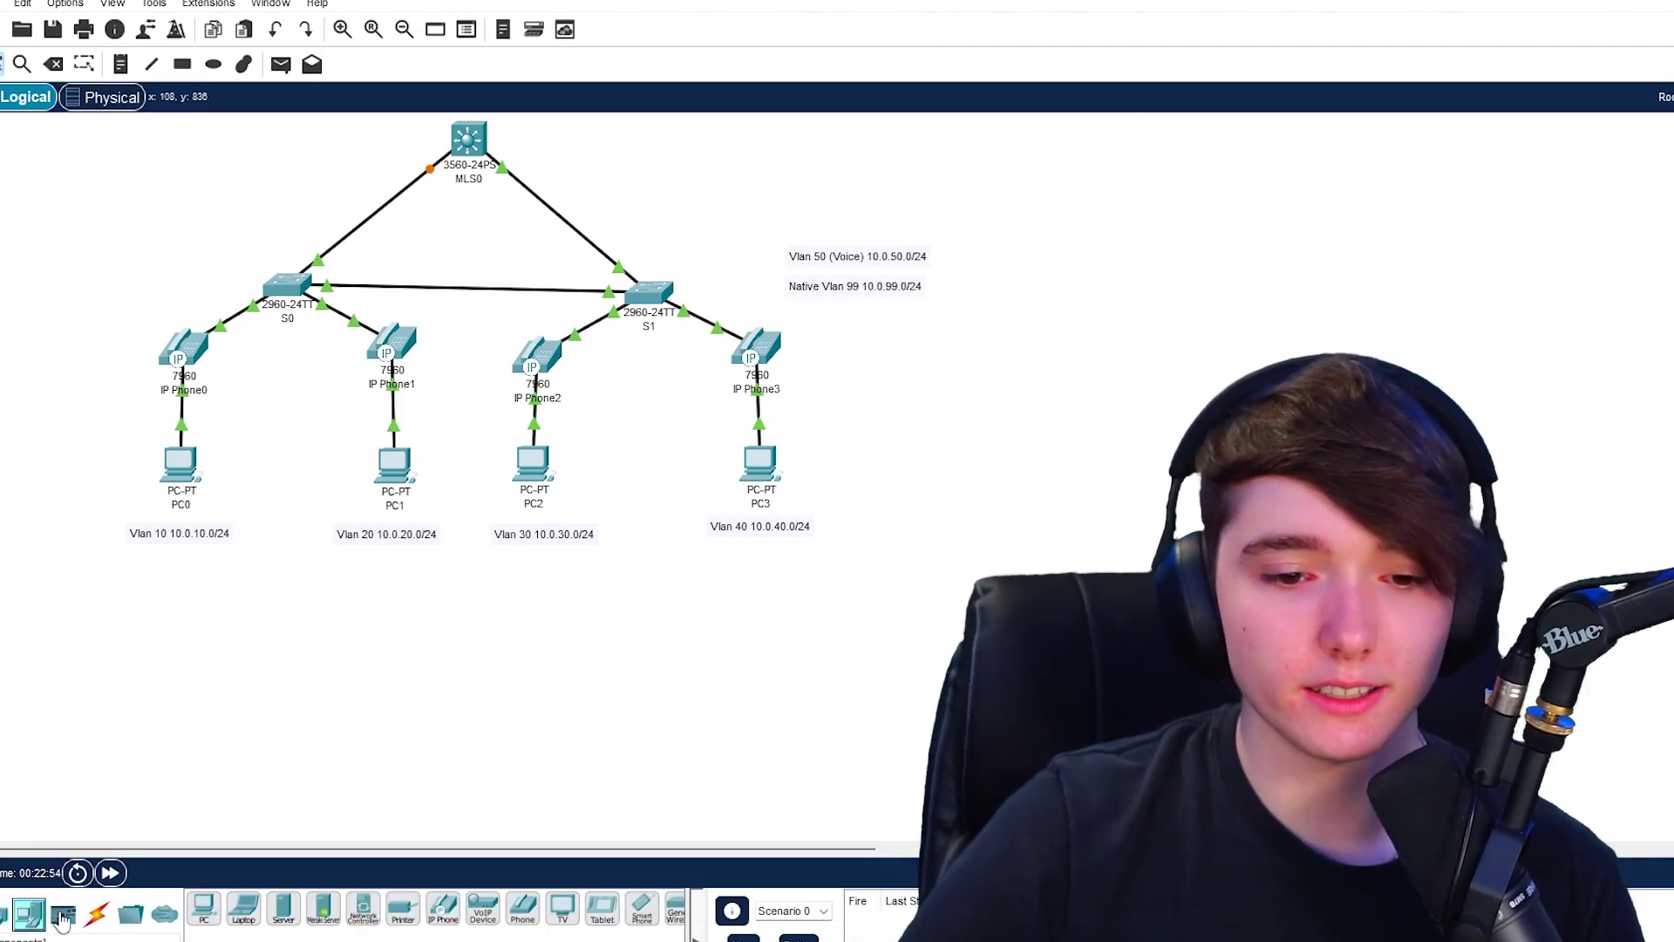
{"action": "left_click", "coordinate": [283, 907]}
{"action": "left_click", "coordinate": [738, 199]}
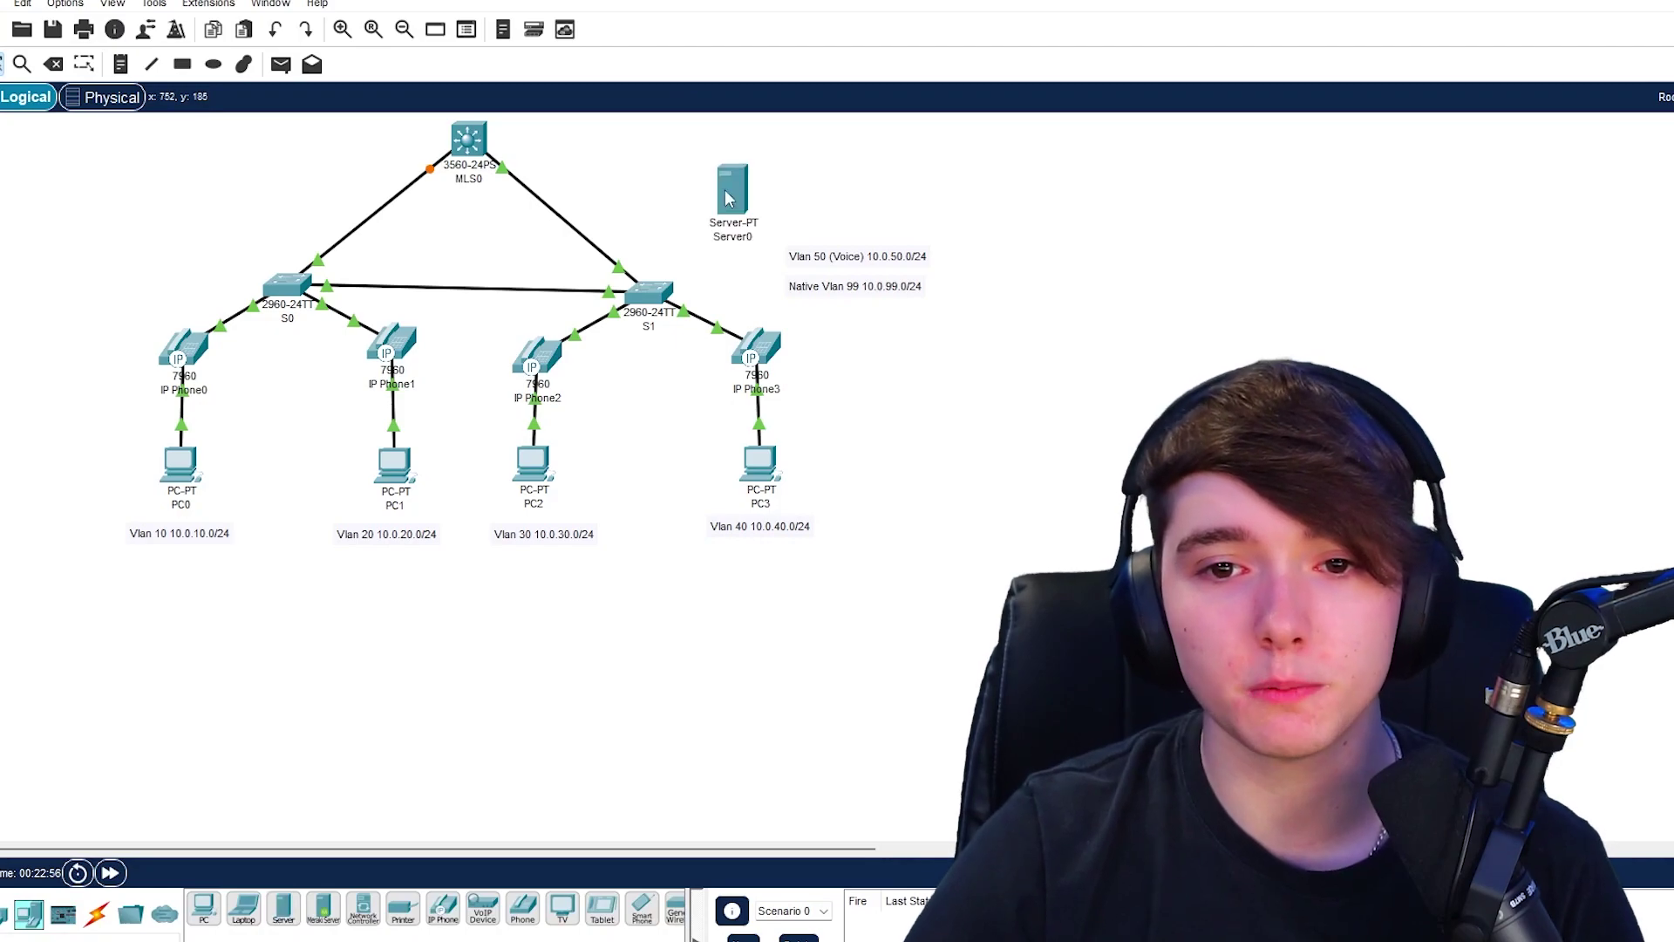
{"action": "left_click", "coordinate": [737, 192]}
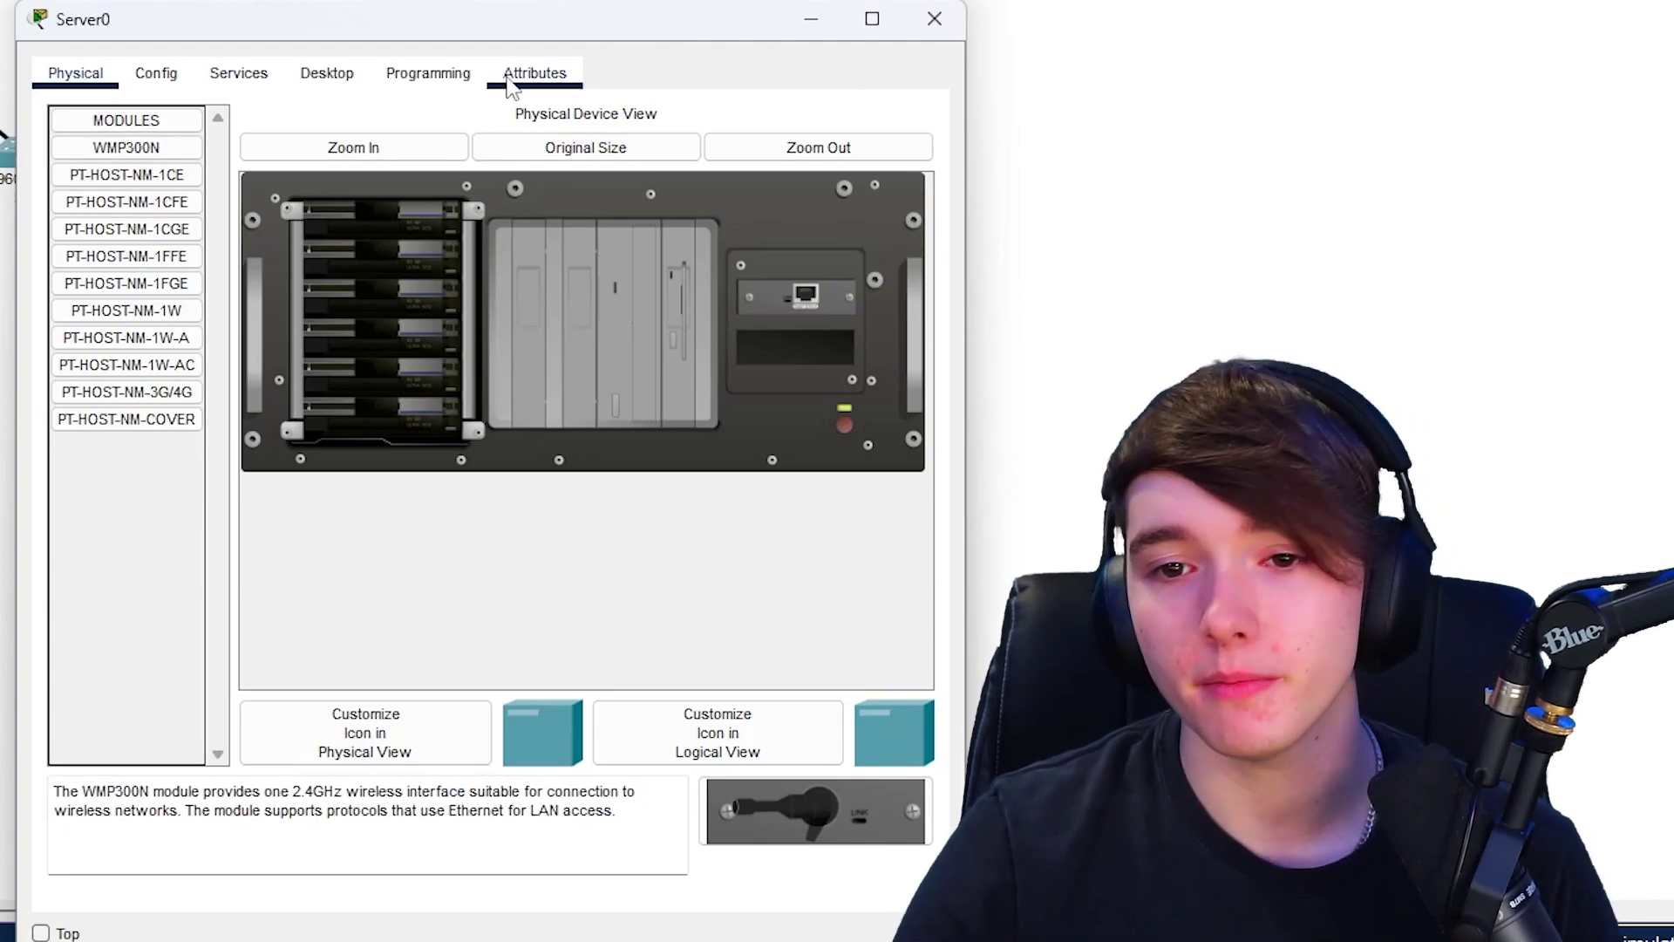
- Review Server0's DHCP service serverPool, including maximum users 512, toggling the service on then back off
{"action": "left_click", "coordinate": [238, 74]}
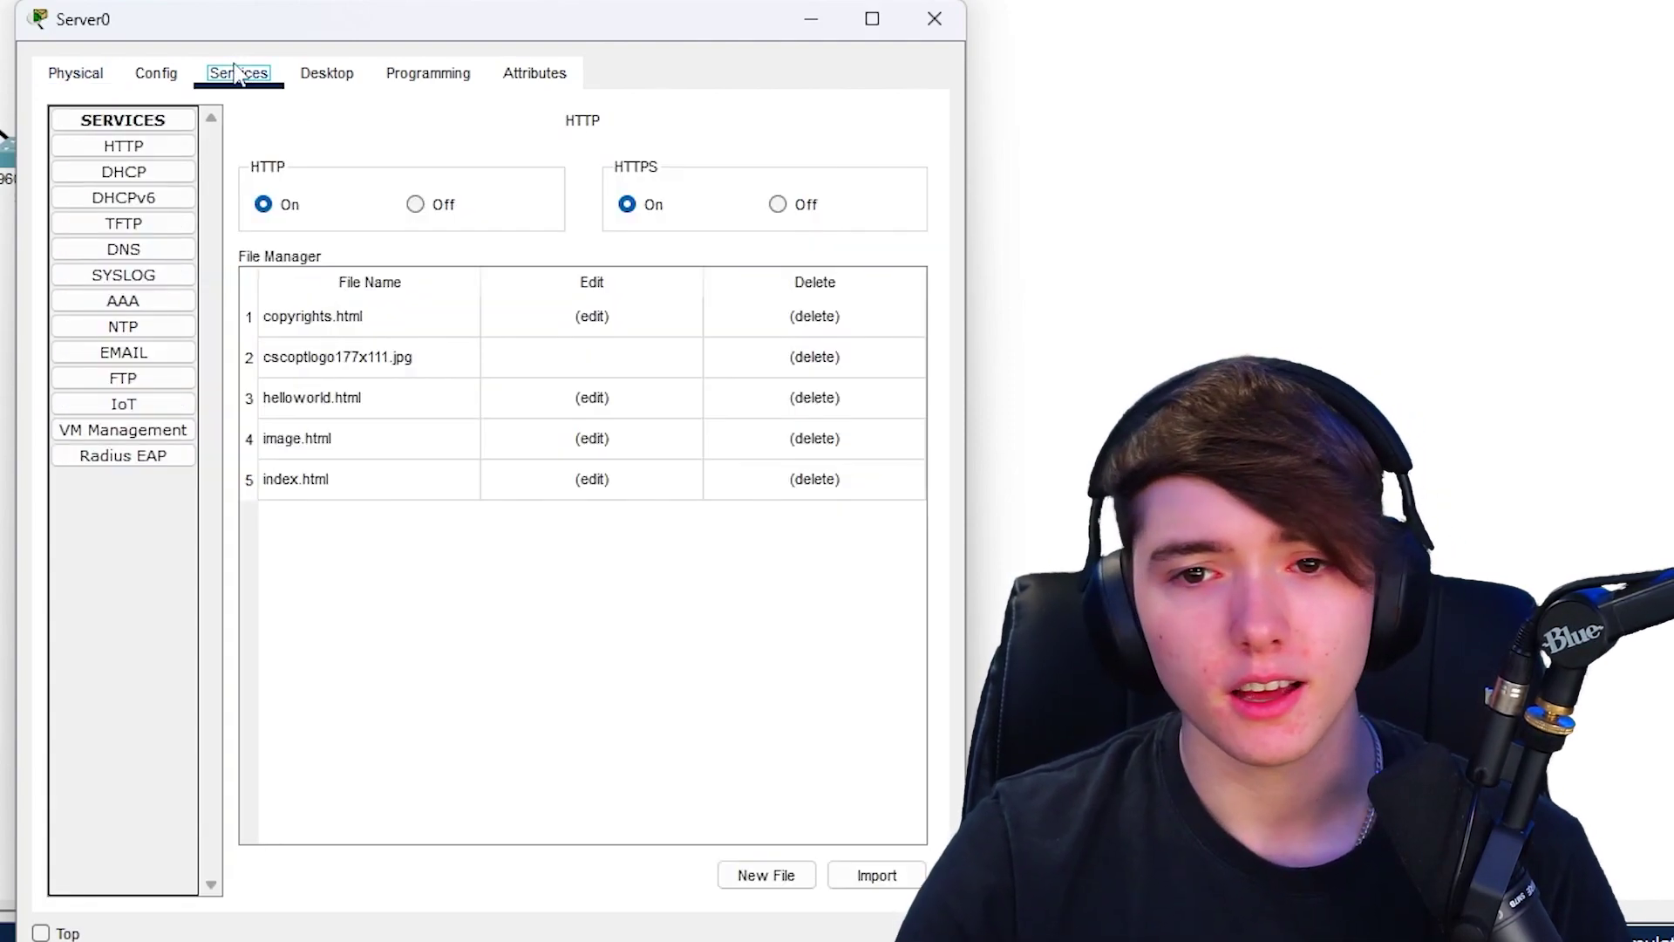
{"action": "left_click", "coordinate": [111, 172]}
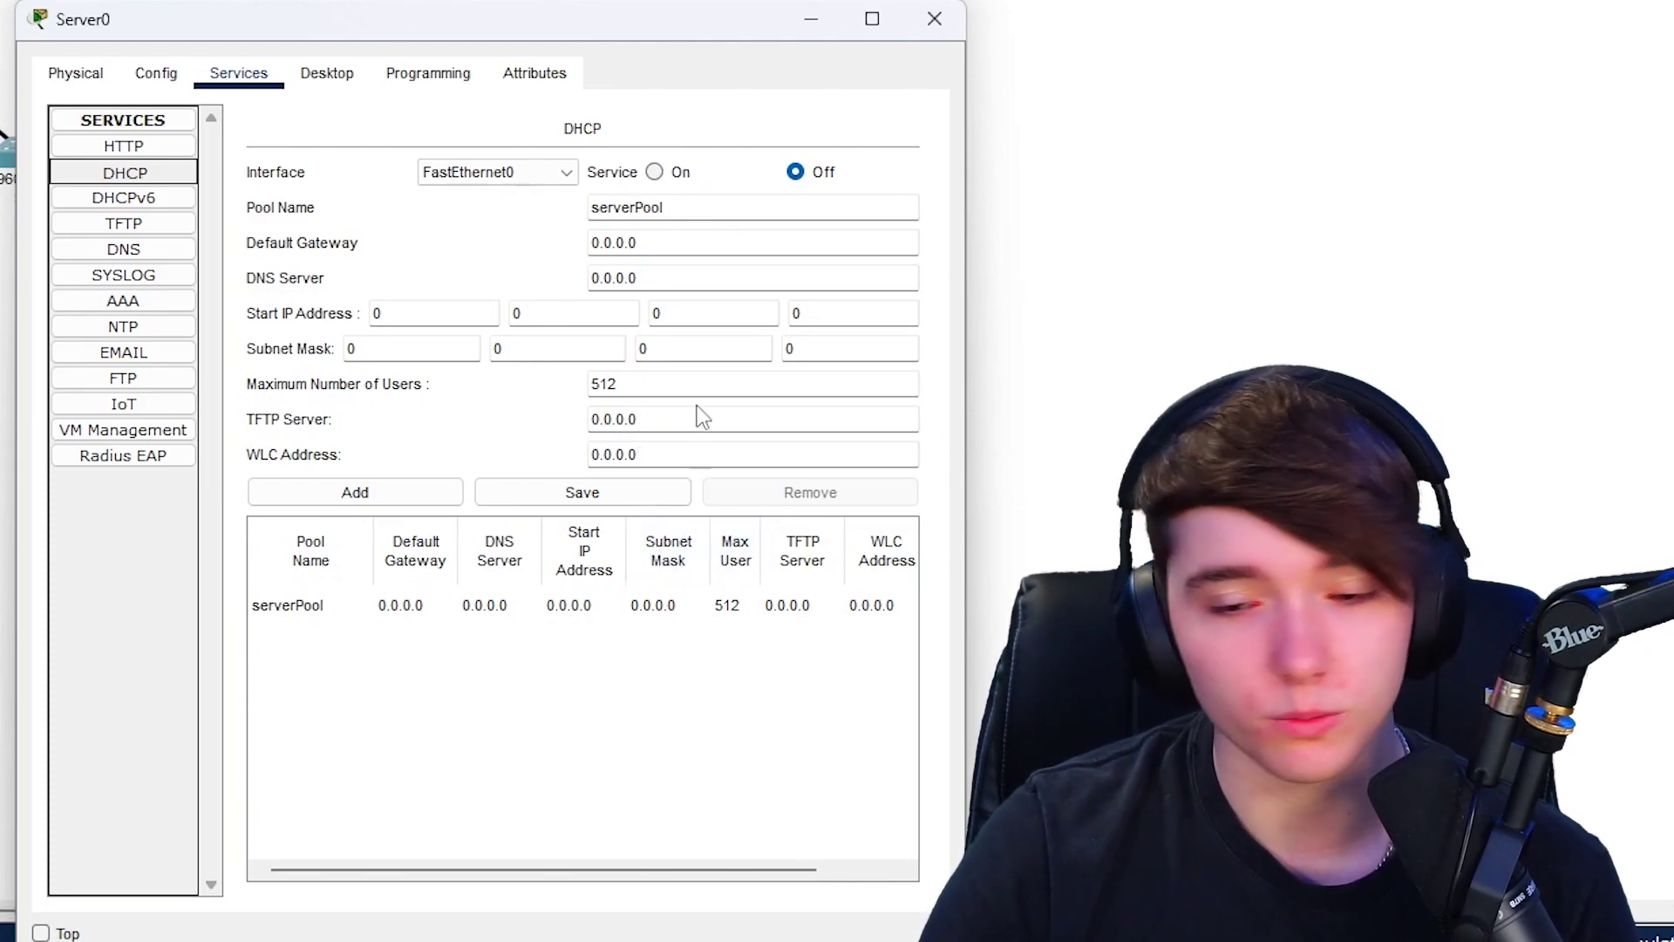
{"action": "left_click_drag", "start_coordinate": [642, 388], "coordinate": [283, 415]}
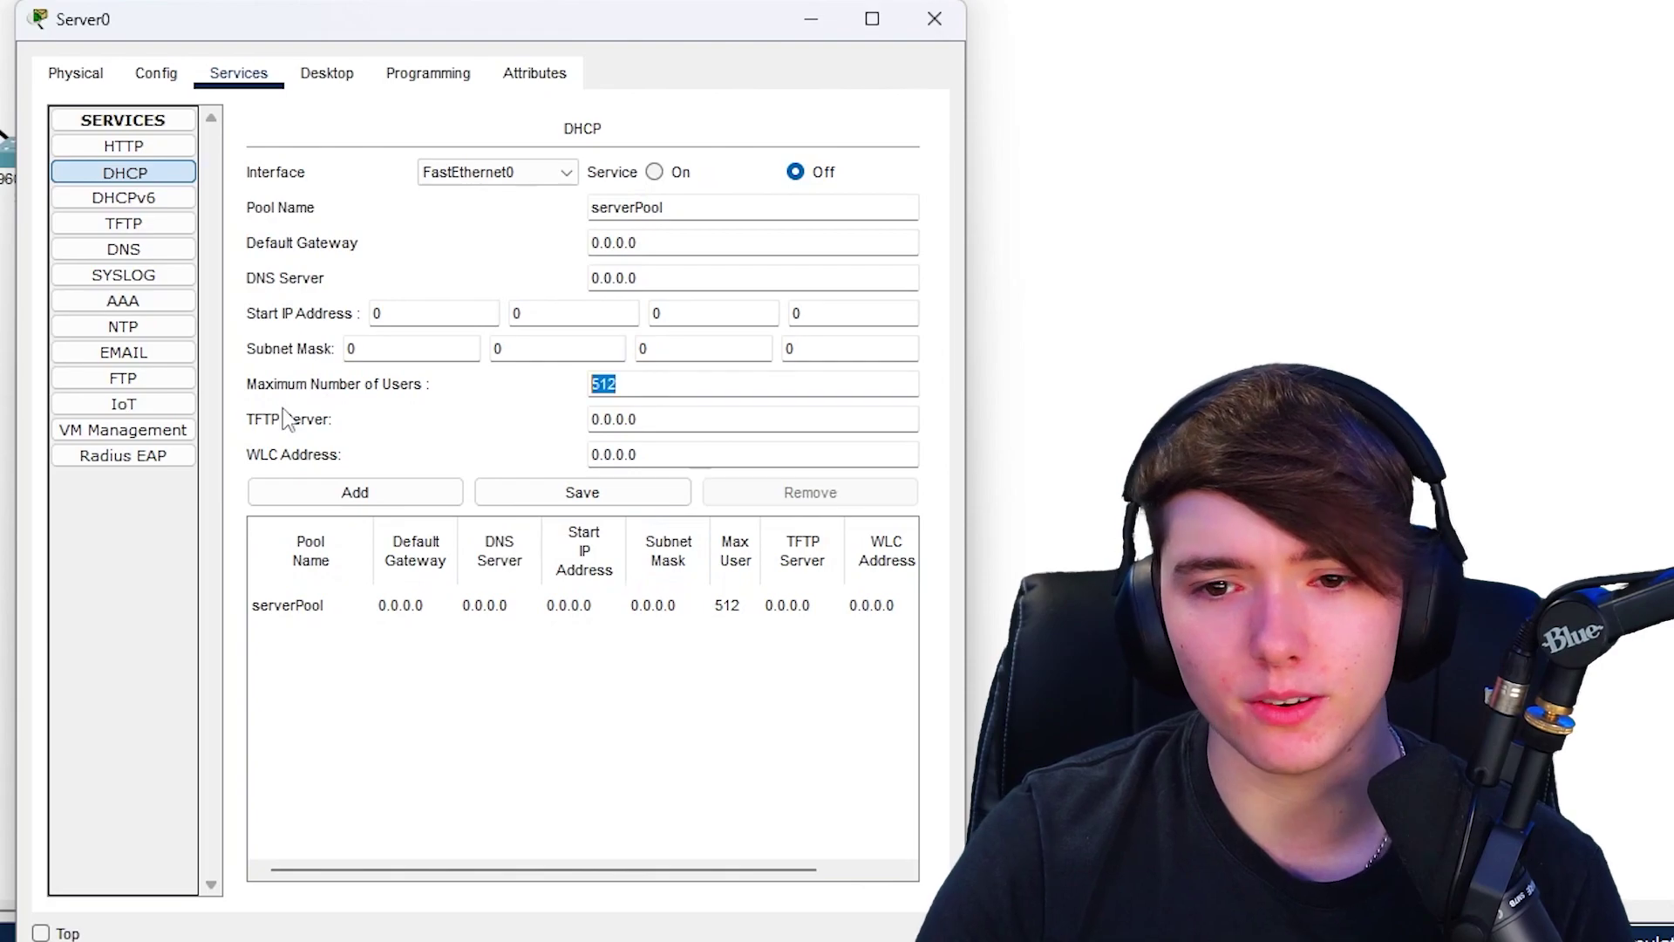
{"action": "left_click", "coordinate": [244, 386]}
{"action": "double_click", "coordinate": [630, 382]}
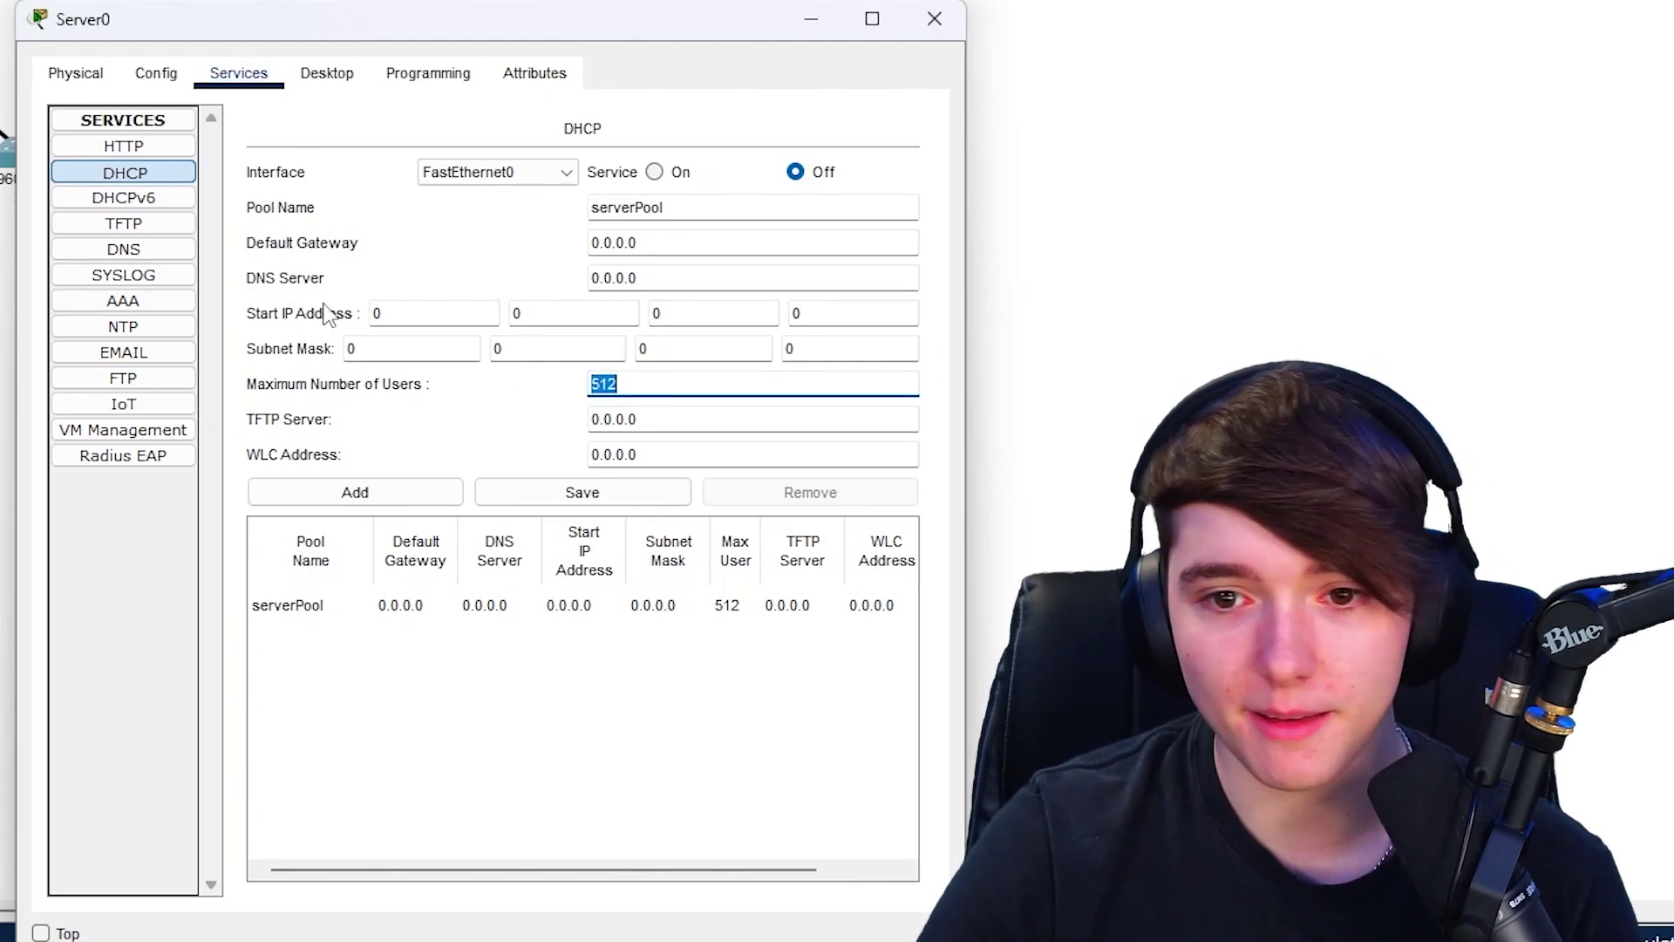
{"action": "left_click", "coordinate": [654, 172]}
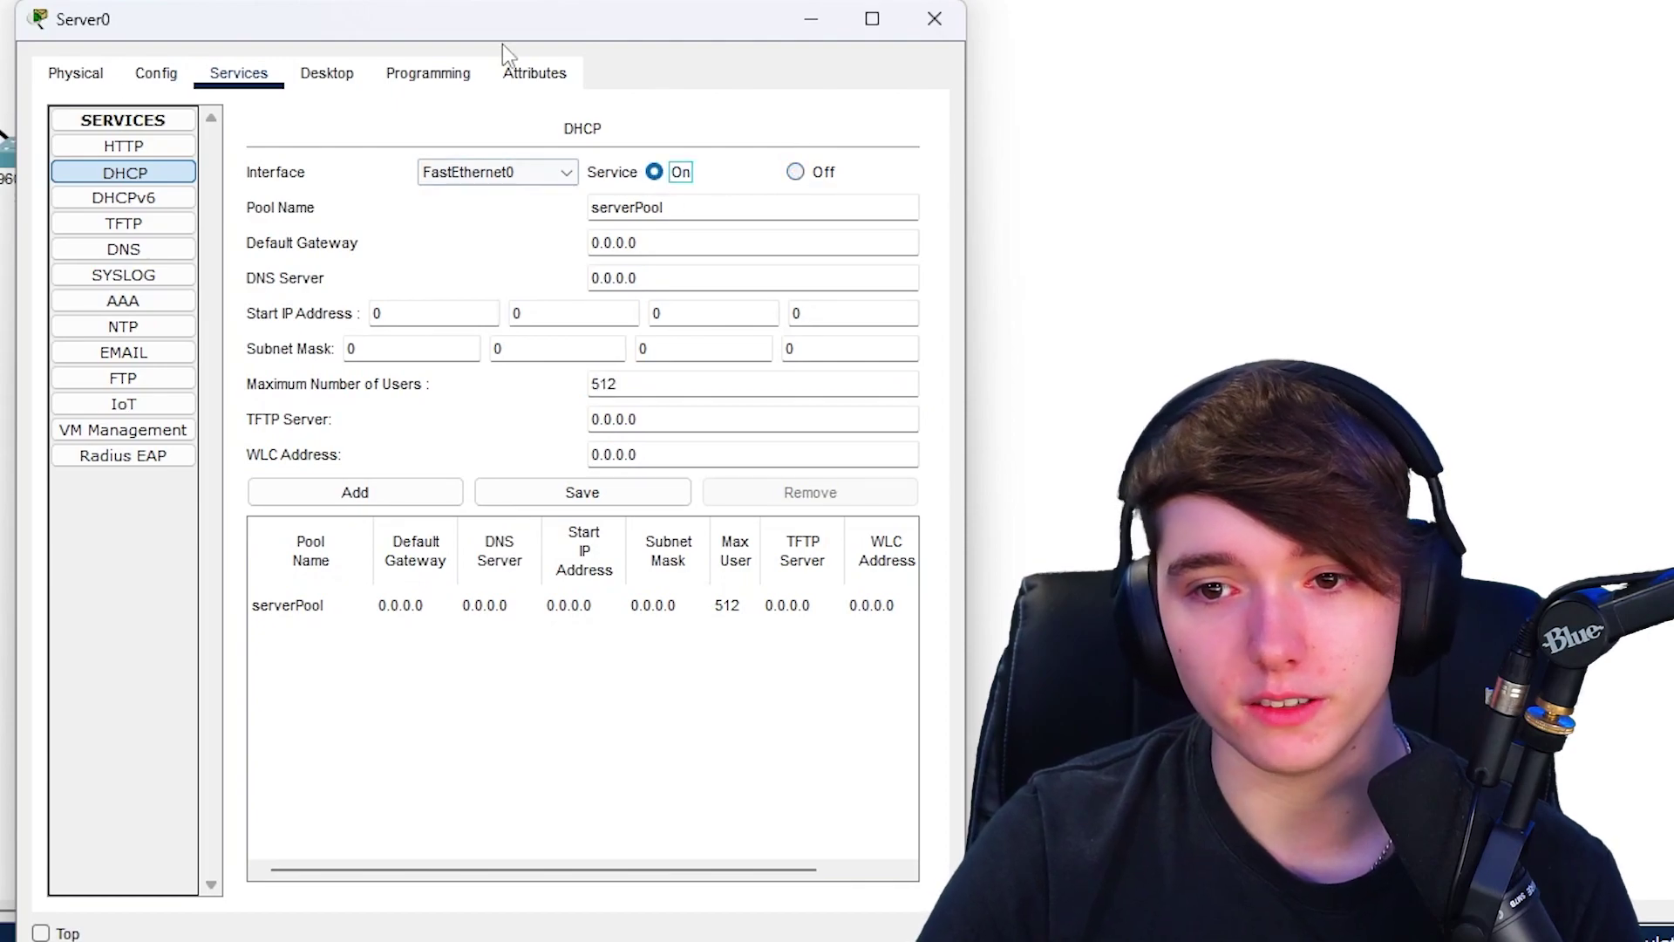
{"action": "left_click", "coordinate": [795, 172]}
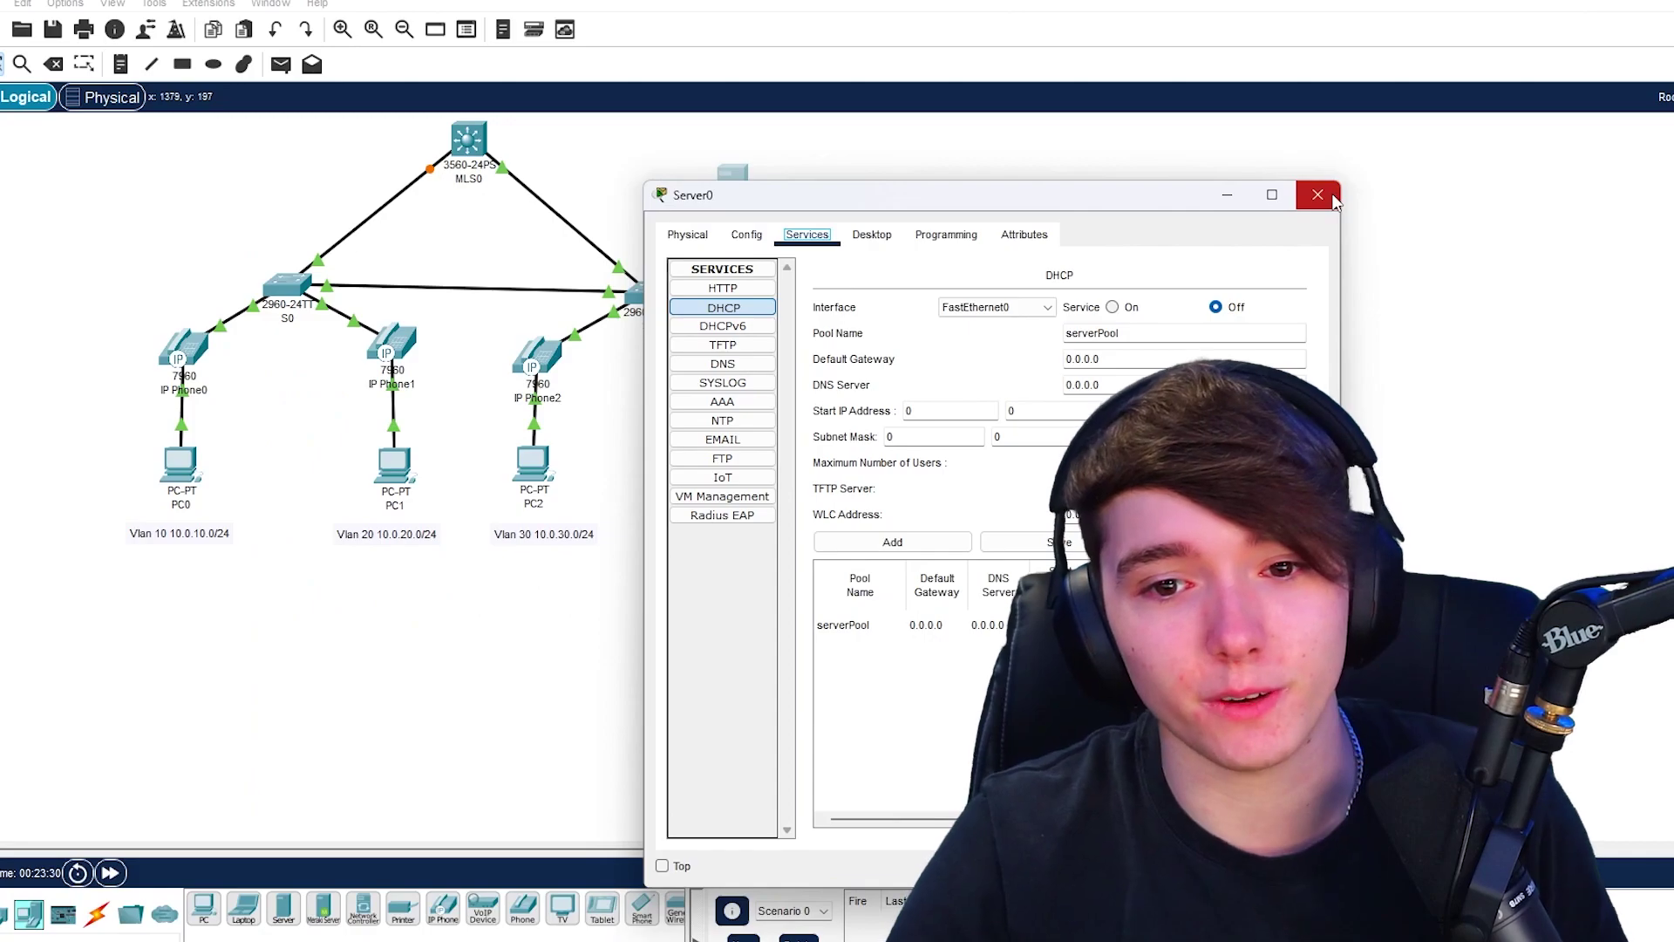
{"action": "left_click", "coordinate": [954, 20]}
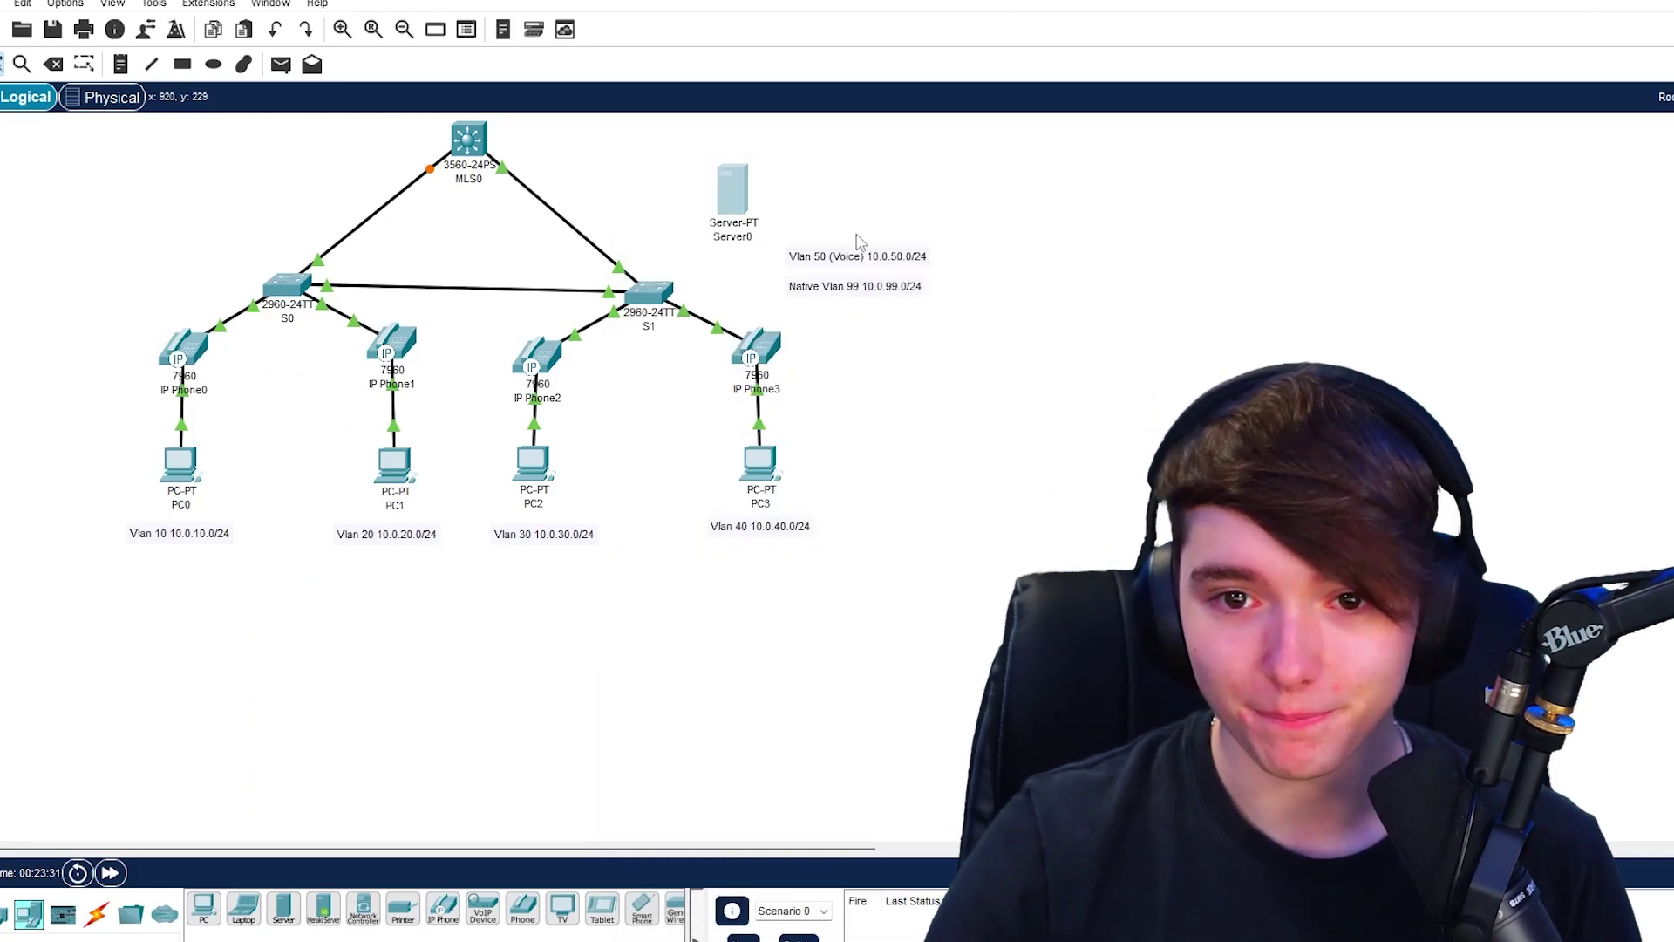
{"action": "left_click", "coordinate": [998, 452]}
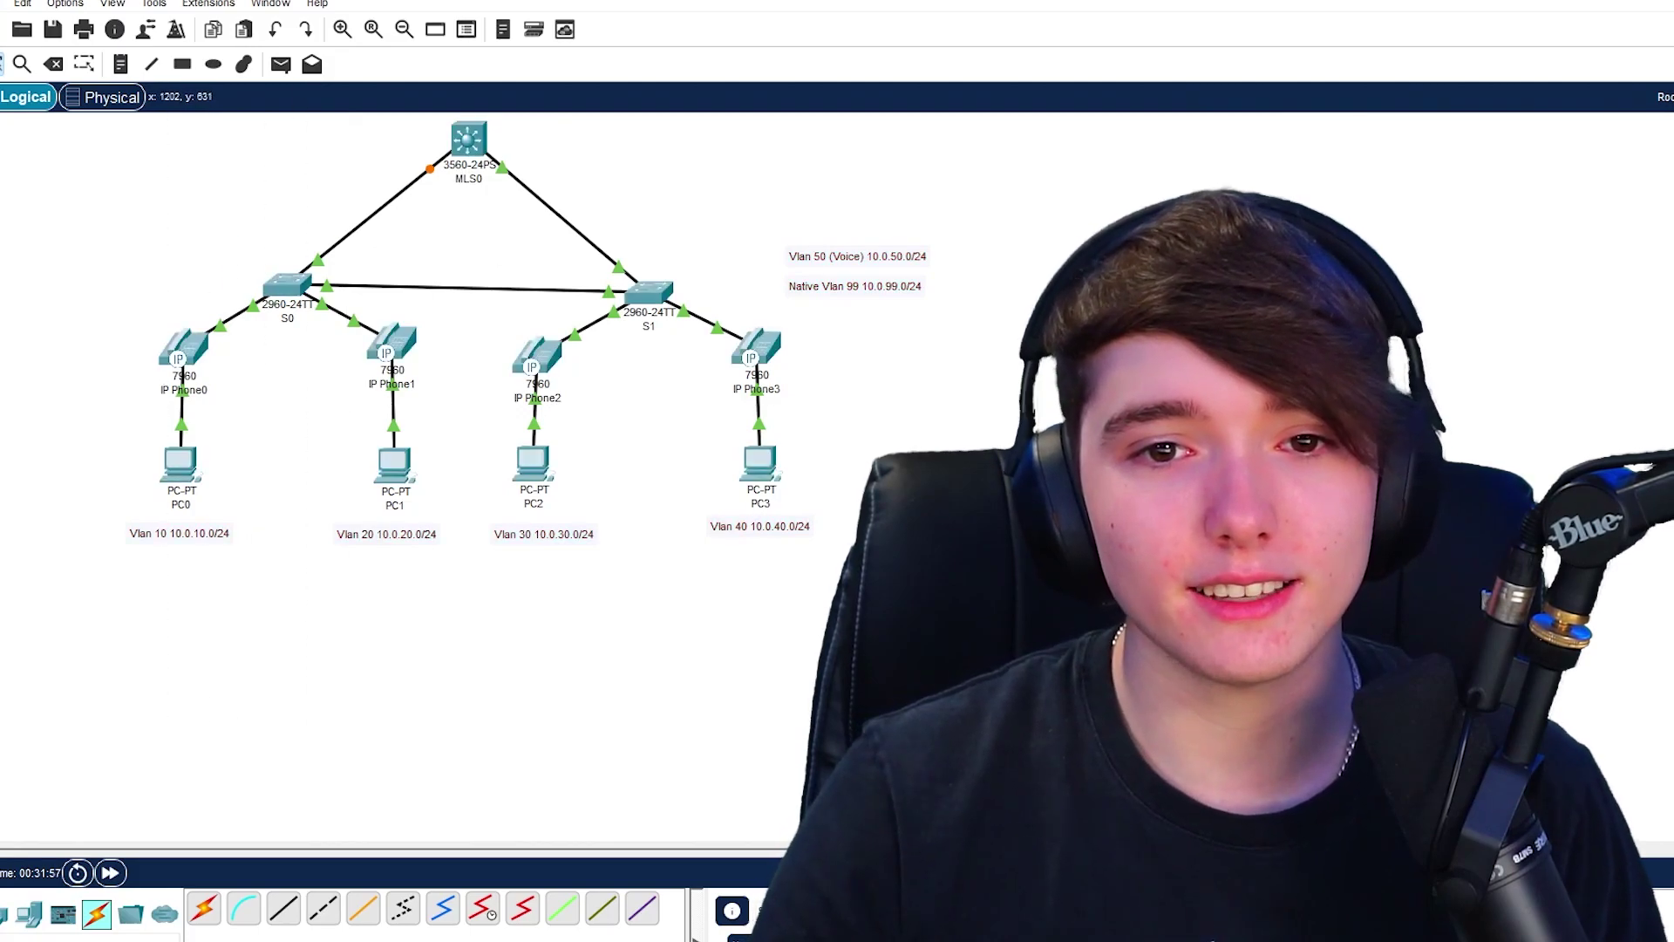
{"action": "left_click_drag", "start_coordinate": [973, 471], "coordinate": [1627, 720]}
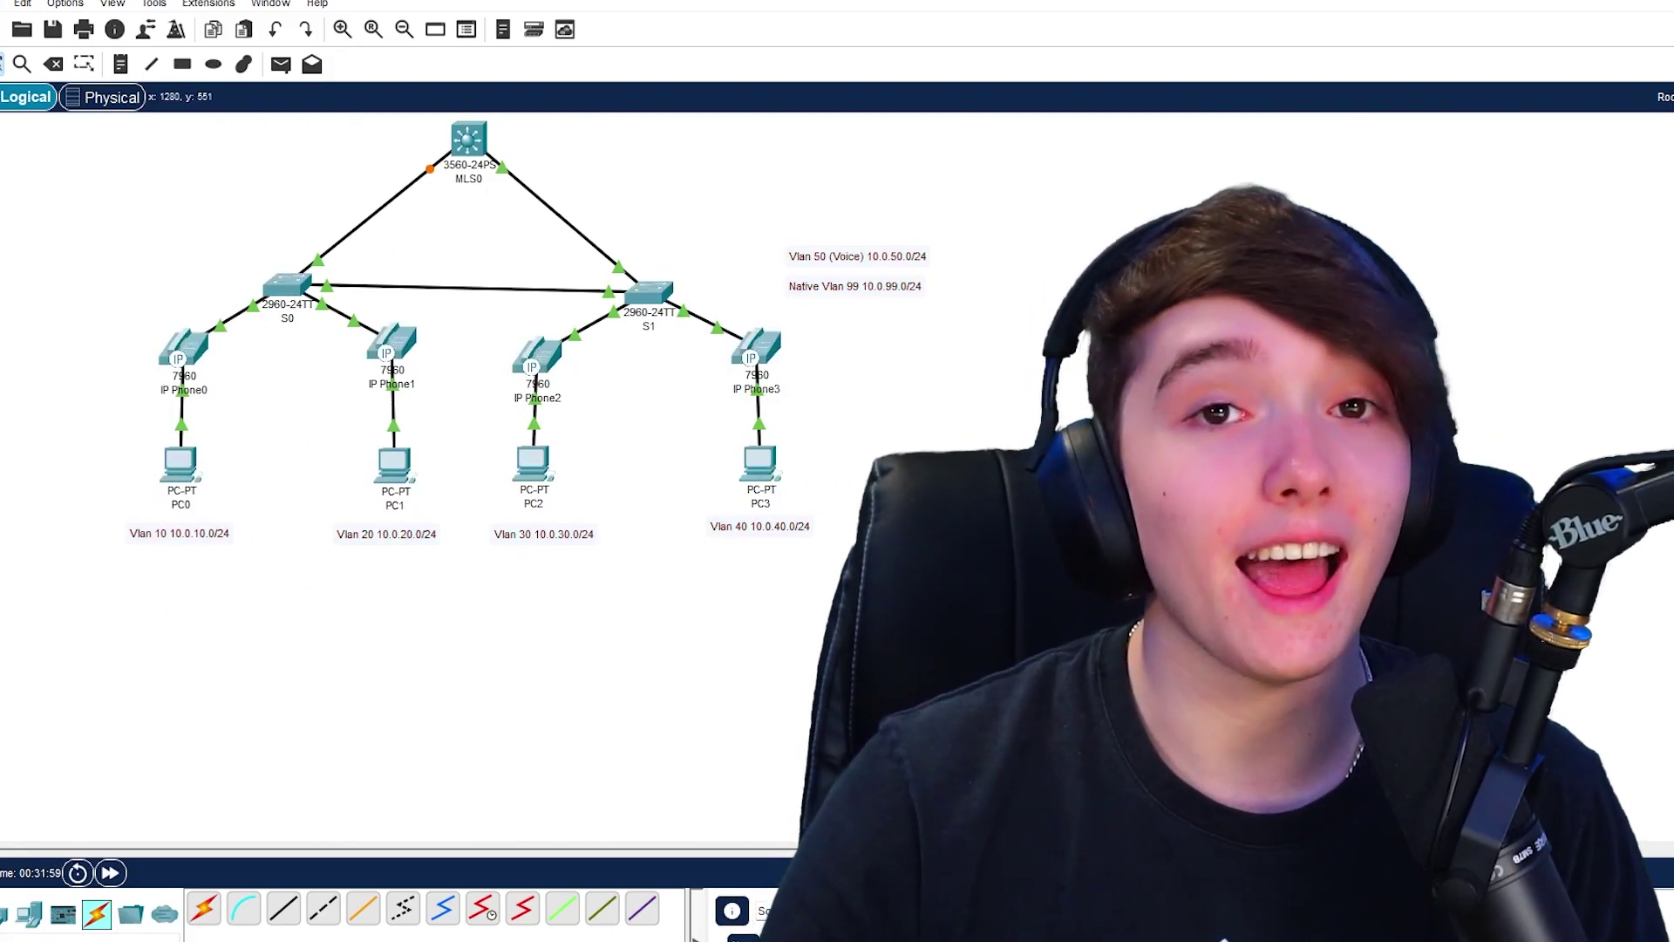